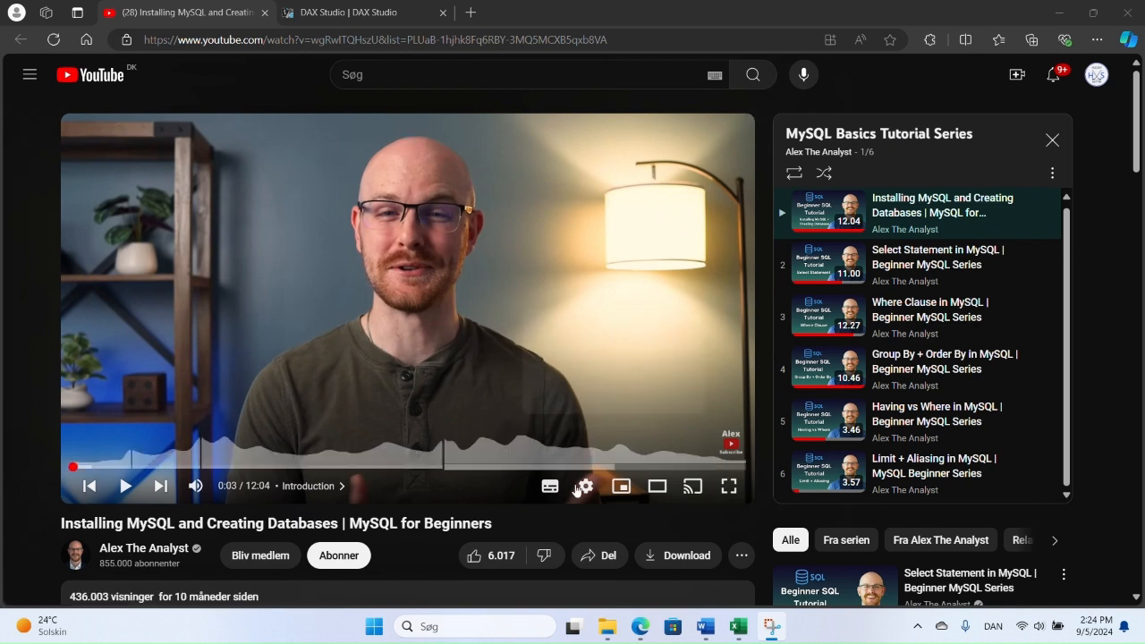
- Switch to MySQL Workbench and connect to the HockeySkytte server, entering the root account's password
{"action": "left_click", "coordinate": [375, 630]}
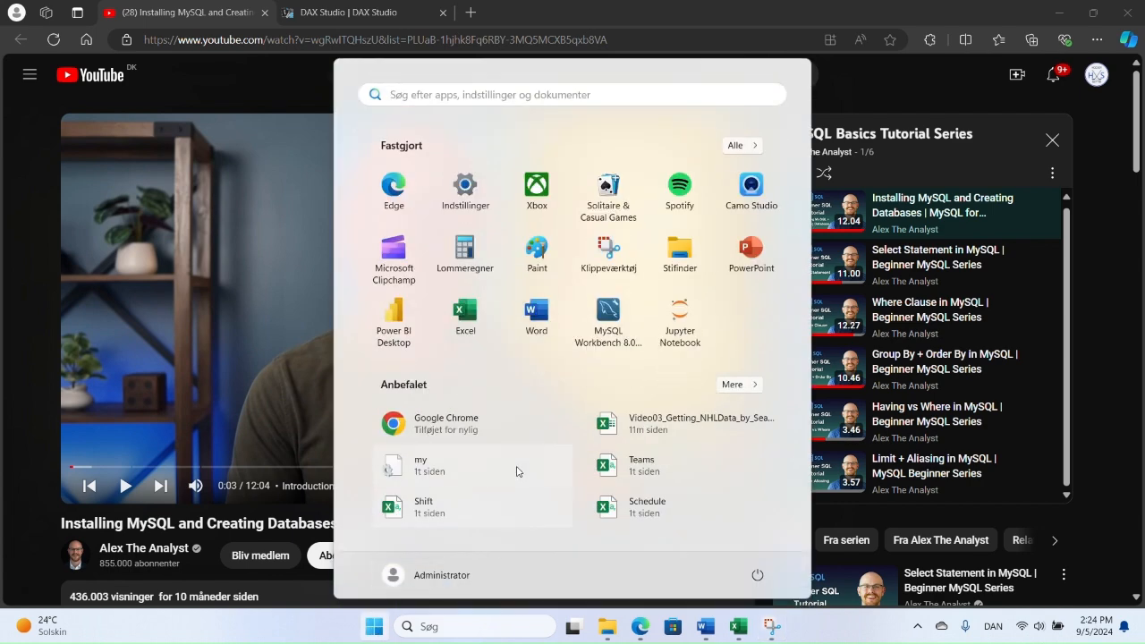
{"action": "left_click", "coordinate": [607, 333]}
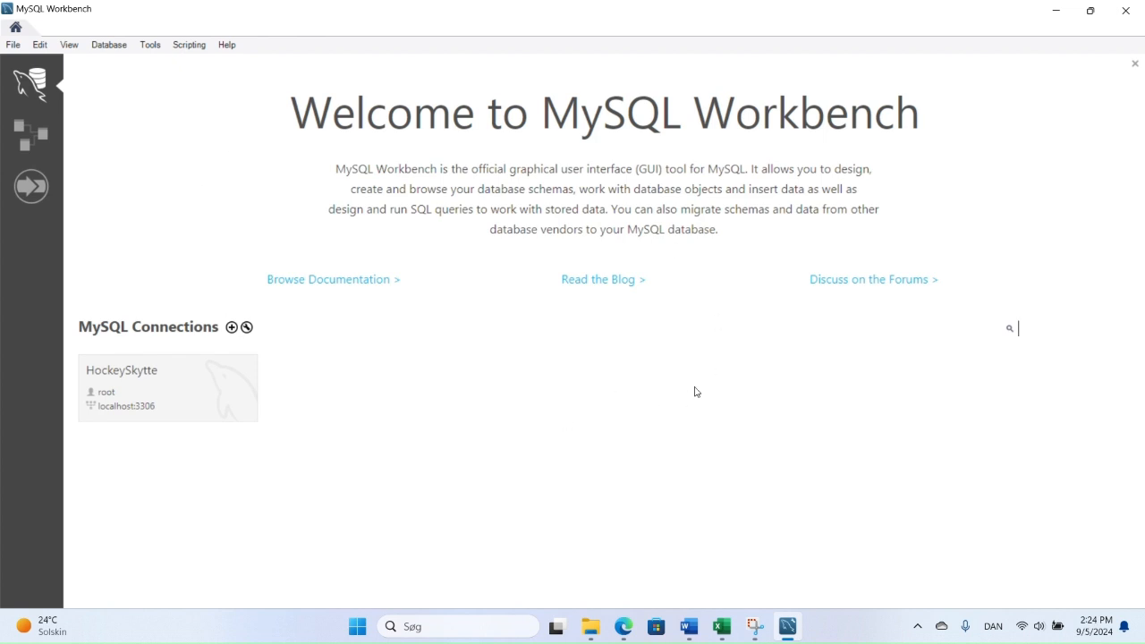
{"action": "left_click", "coordinate": [218, 387]}
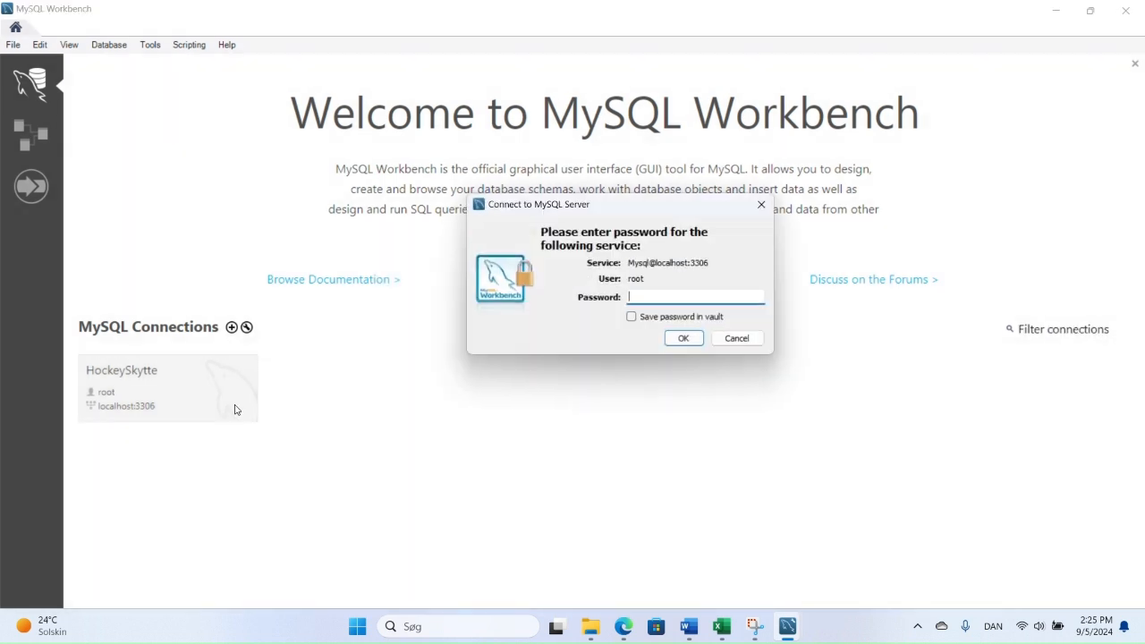
{"action": "type", "text": "********"}
{"action": "key", "text": "Return"}
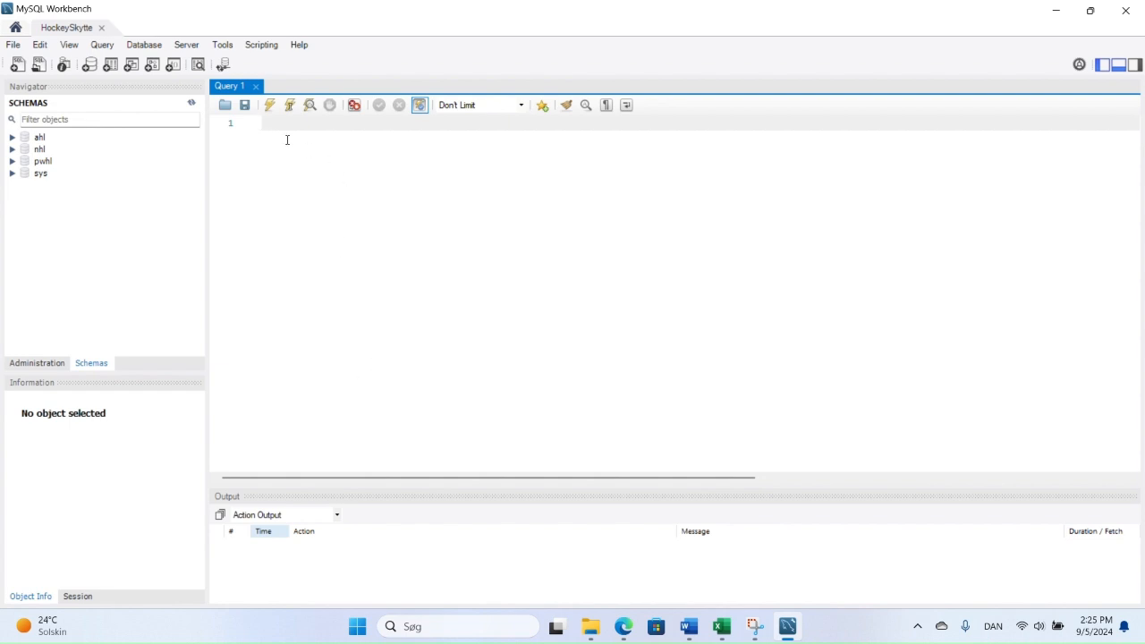
- Look over the existing ahl, nhl and pwhl schemas on the server
{"action": "left_click", "coordinate": [51, 142]}
{"action": "left_click", "coordinate": [54, 150]}
{"action": "left_click", "coordinate": [58, 162]}
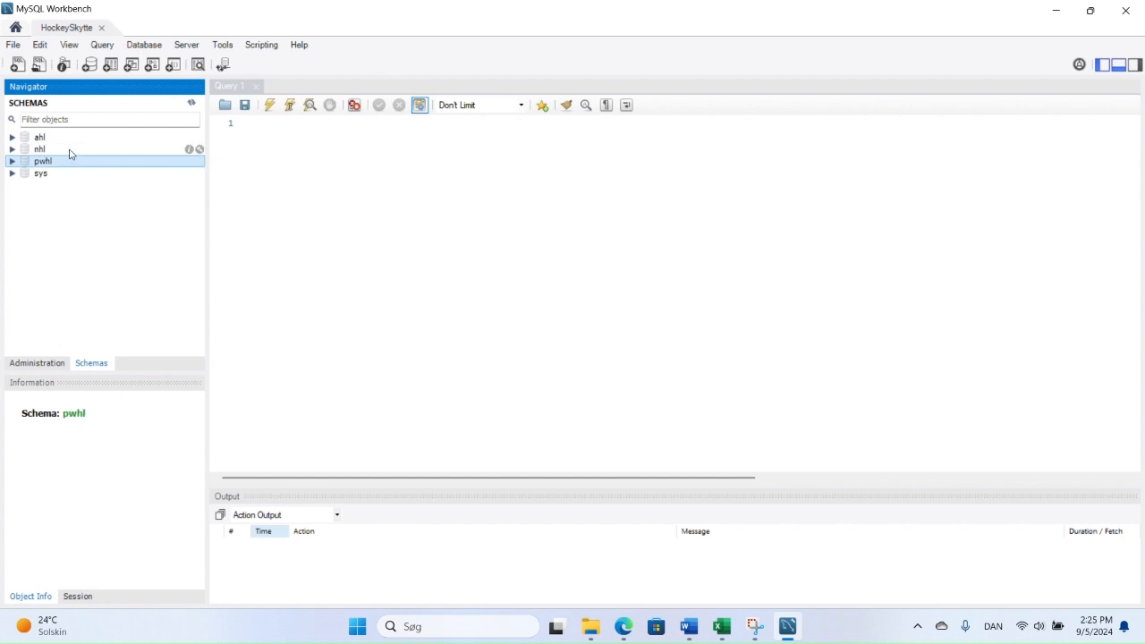
{"action": "left_click", "coordinate": [54, 140]}
{"action": "left_click", "coordinate": [53, 152]}
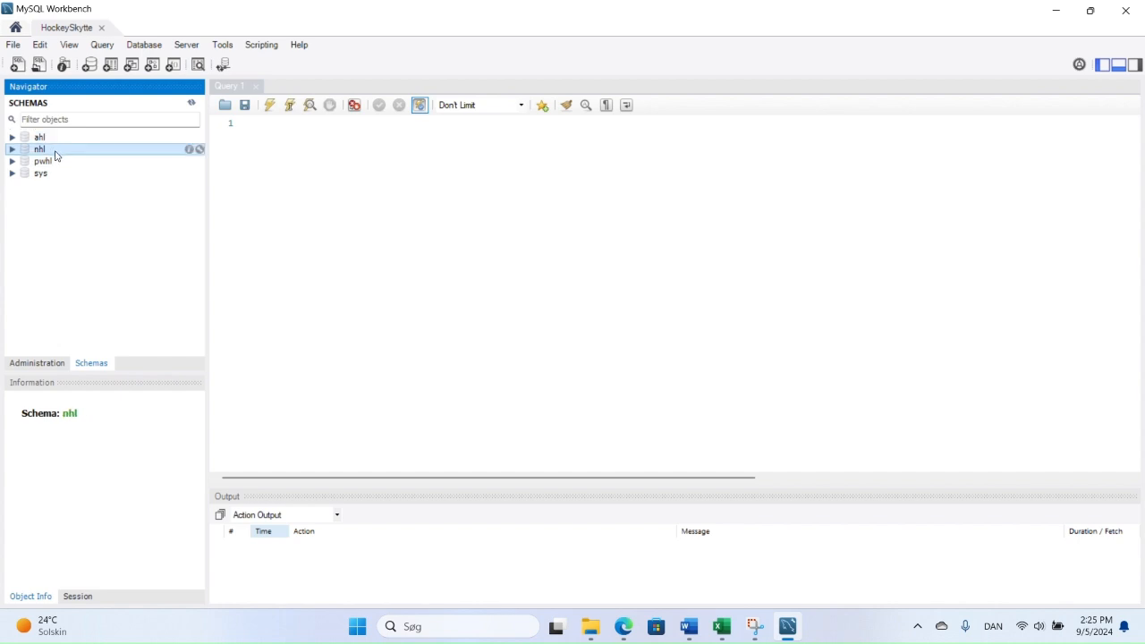
{"action": "left_click", "coordinate": [56, 162]}
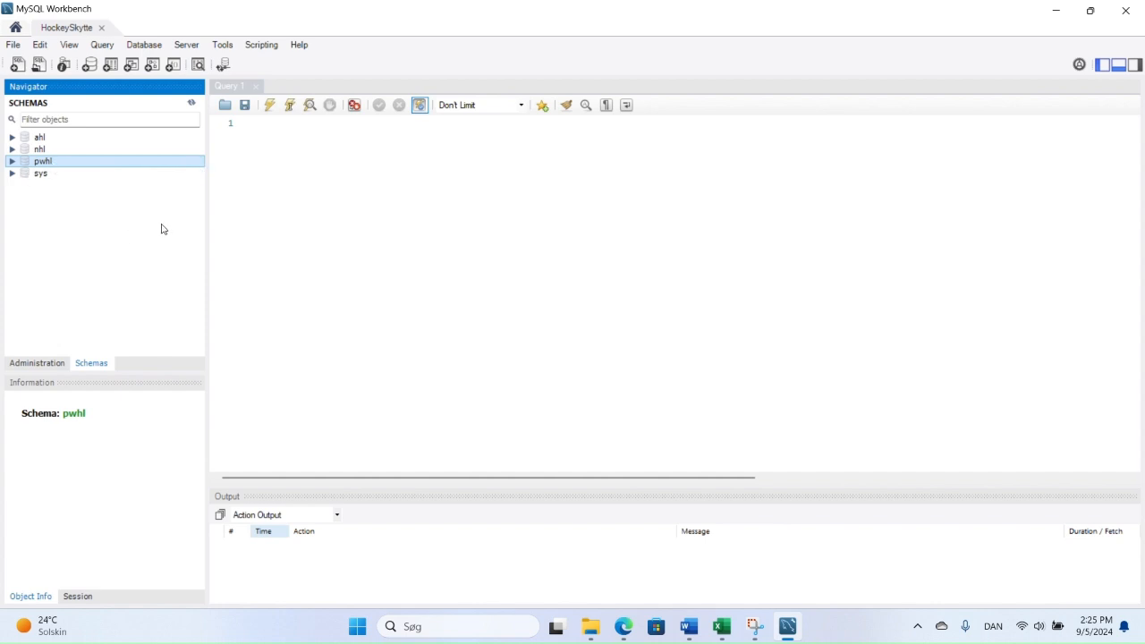
- Create a schema named Youtube with the default character set and collation, apply it to the server and close its editor
{"action": "right_click", "coordinate": [49, 162]}
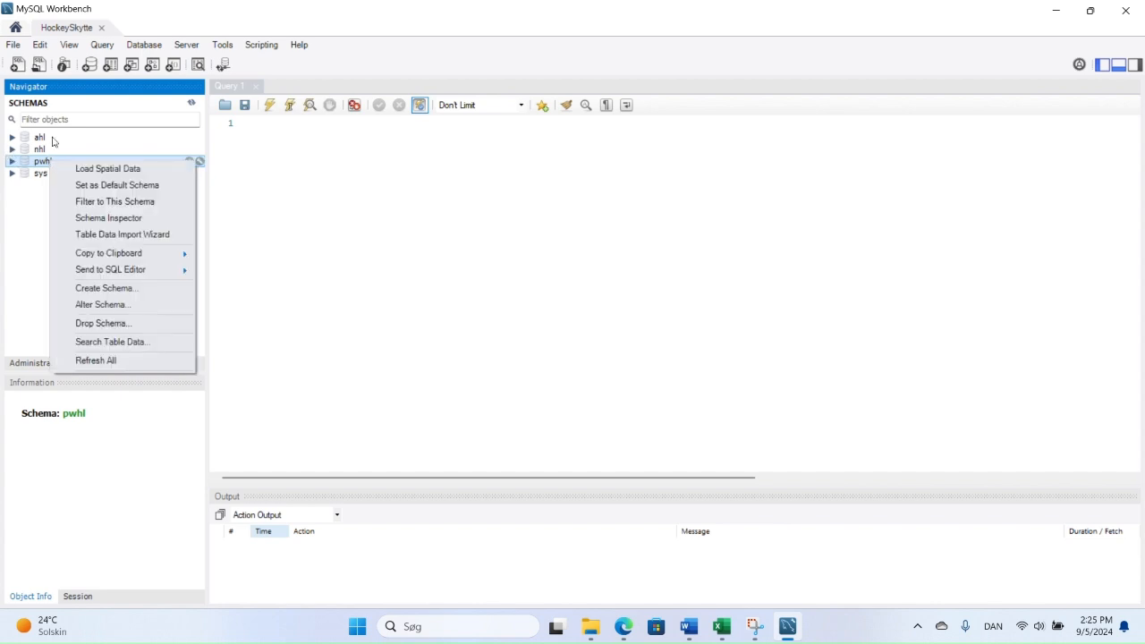
{"action": "left_click", "coordinate": [121, 289]}
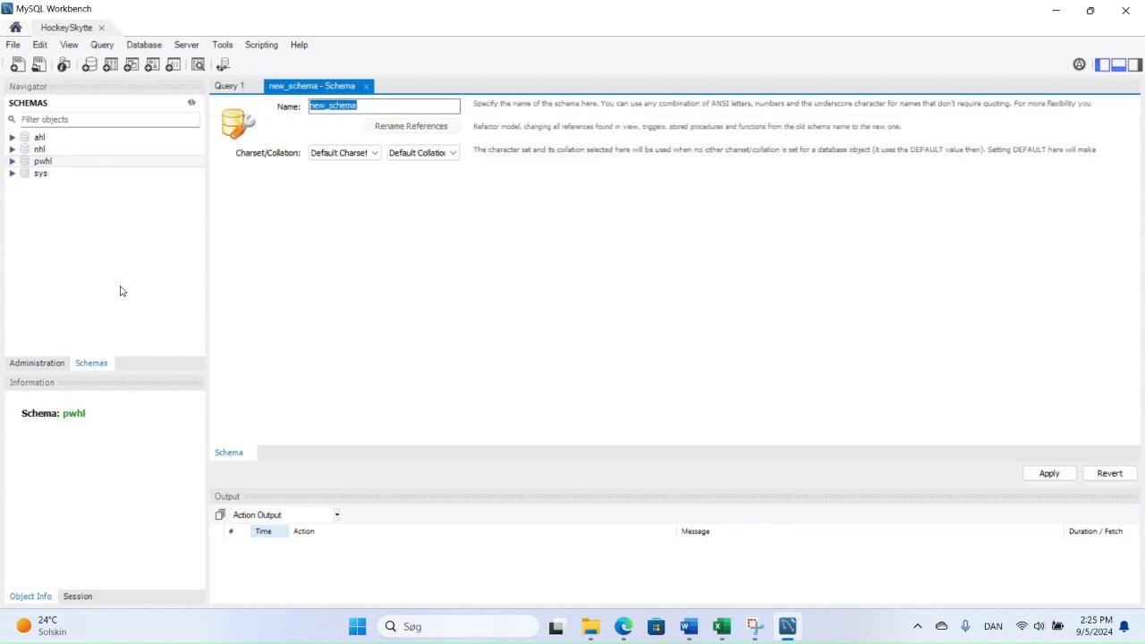
{"action": "type", "text": "Youtube"}
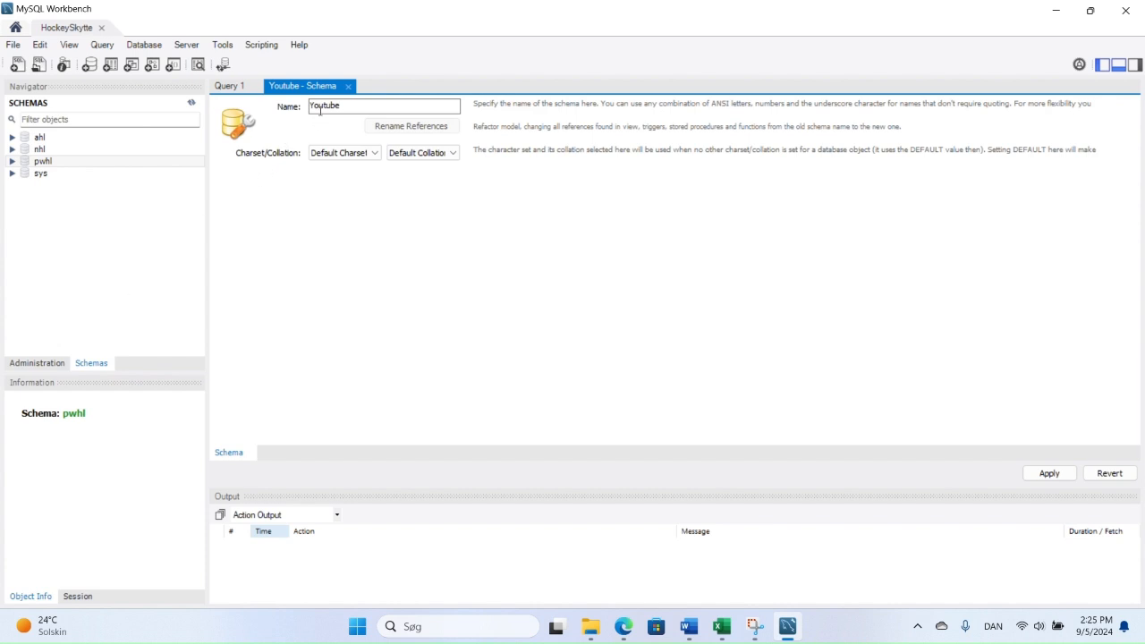
{"action": "left_click_drag", "start_coordinate": [311, 107], "coordinate": [342, 107]}
{"action": "left_click", "coordinate": [315, 107]}
{"action": "left_click", "coordinate": [1038, 473]}
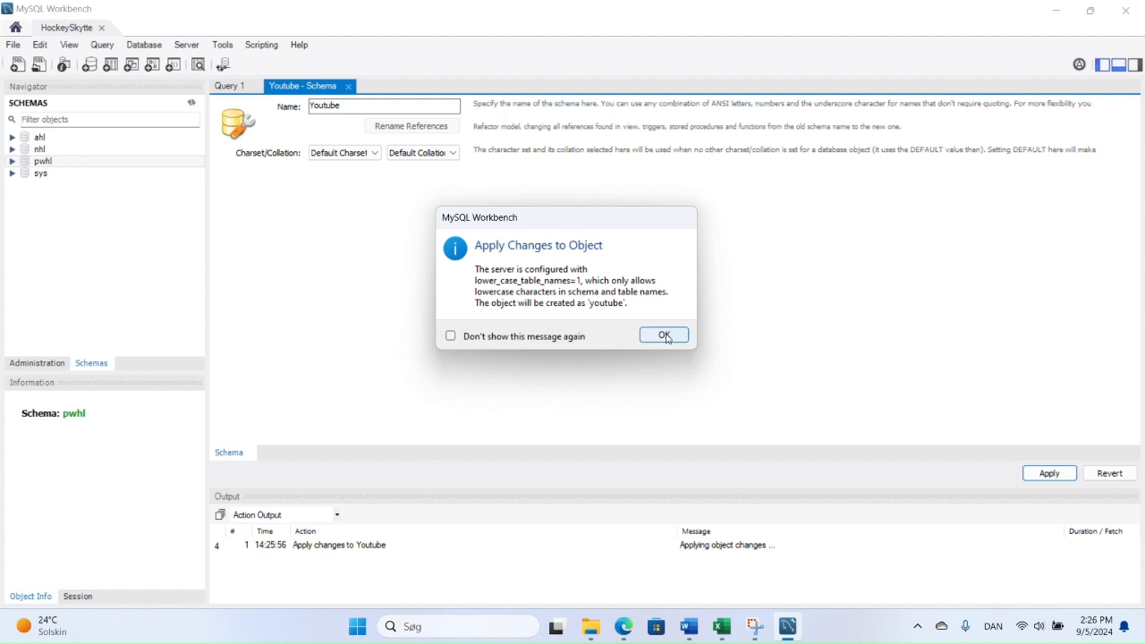
{"action": "left_click", "coordinate": [665, 336]}
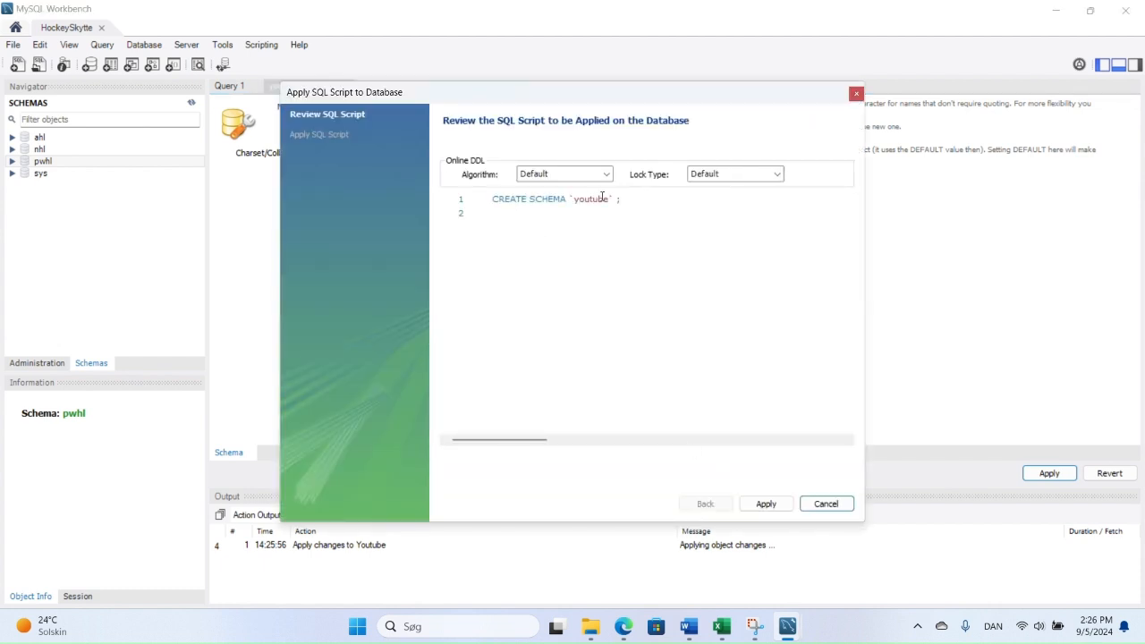
{"action": "left_click", "coordinate": [784, 504]}
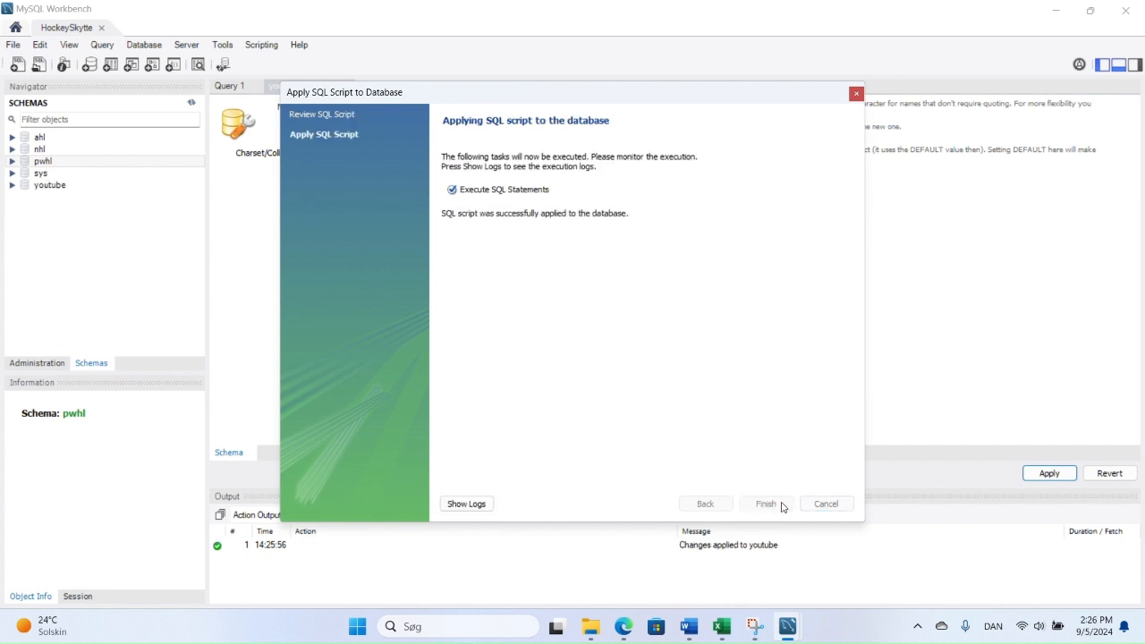
{"action": "left_click", "coordinate": [765, 504]}
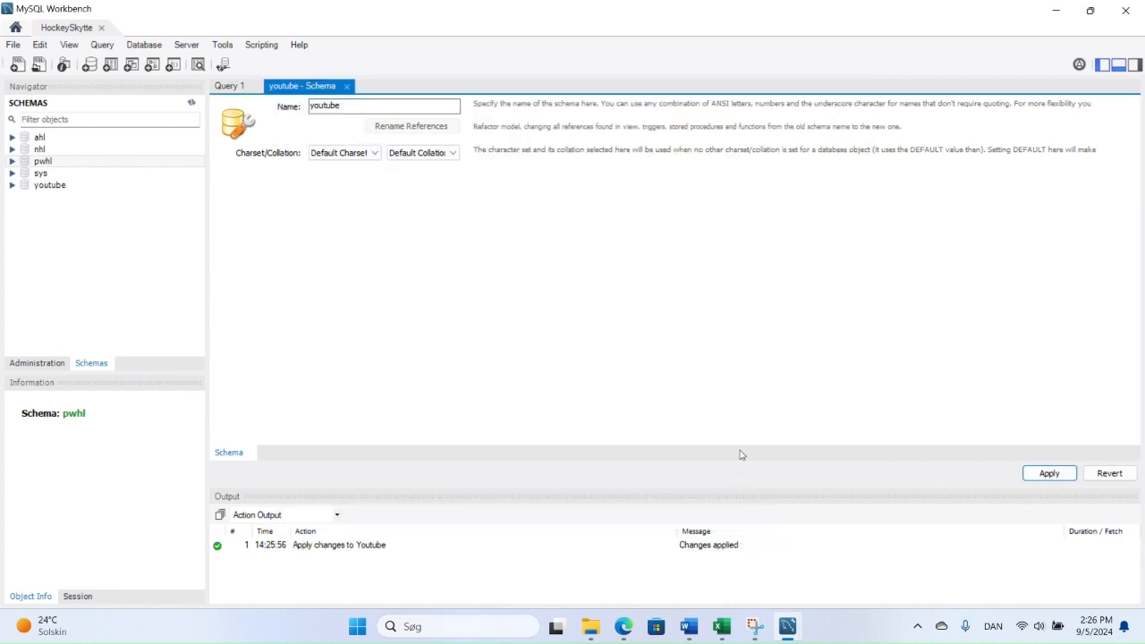
{"action": "left_click", "coordinate": [346, 86]}
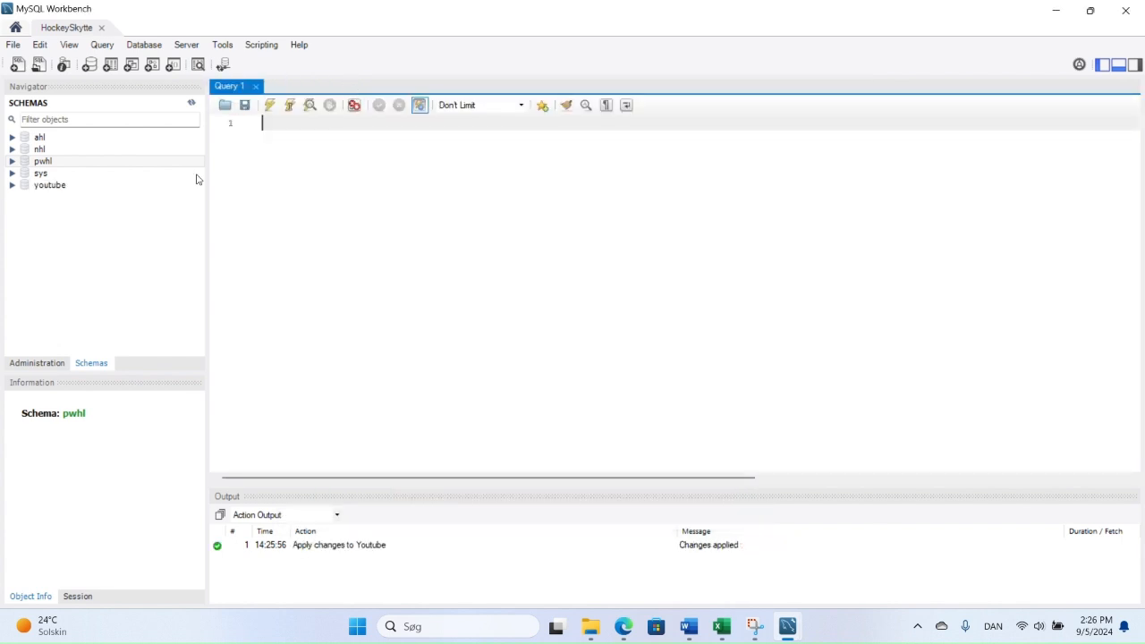
- Expand the youtube schema to show its object groups and make it the default schema
{"action": "left_click", "coordinate": [51, 185]}
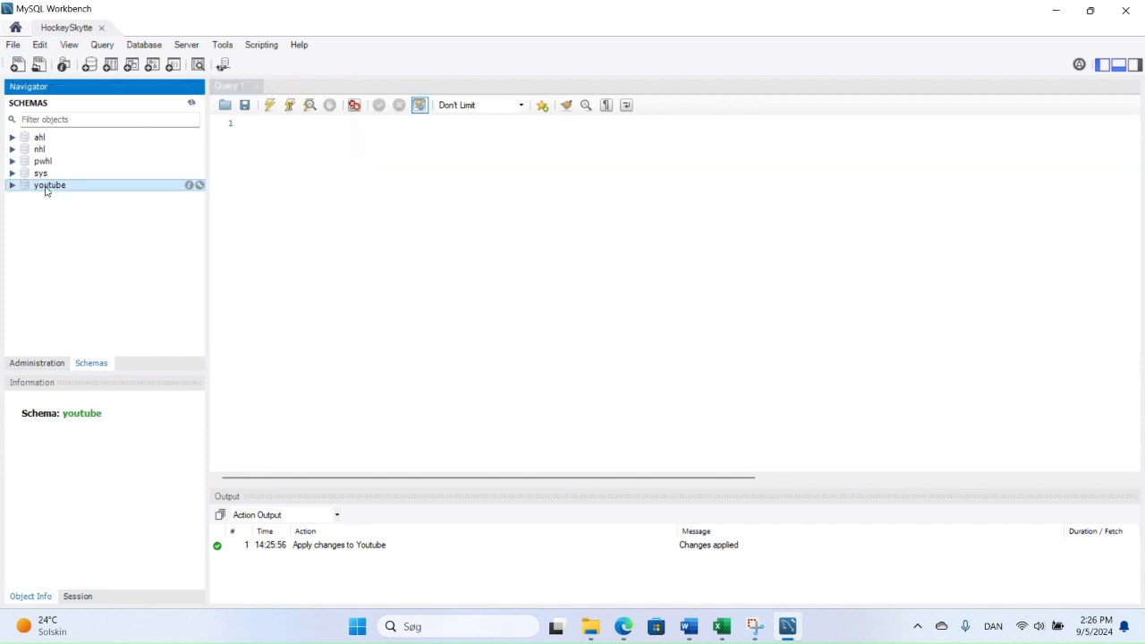
{"action": "left_click", "coordinate": [13, 185]}
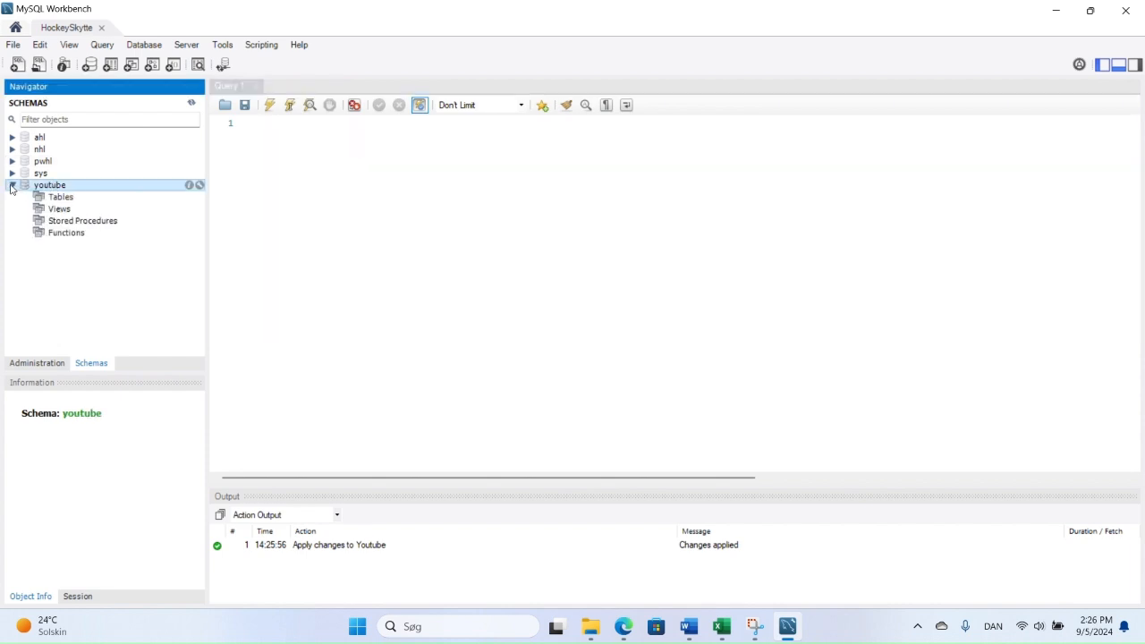
{"action": "left_click", "coordinate": [61, 197]}
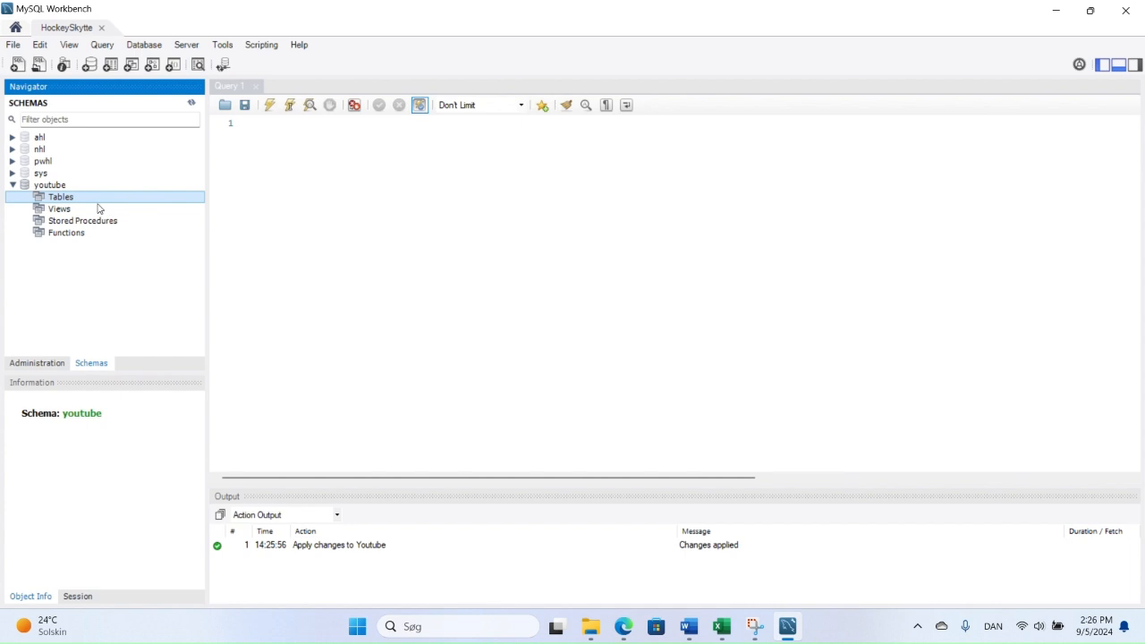
{"action": "left_click", "coordinate": [52, 185]}
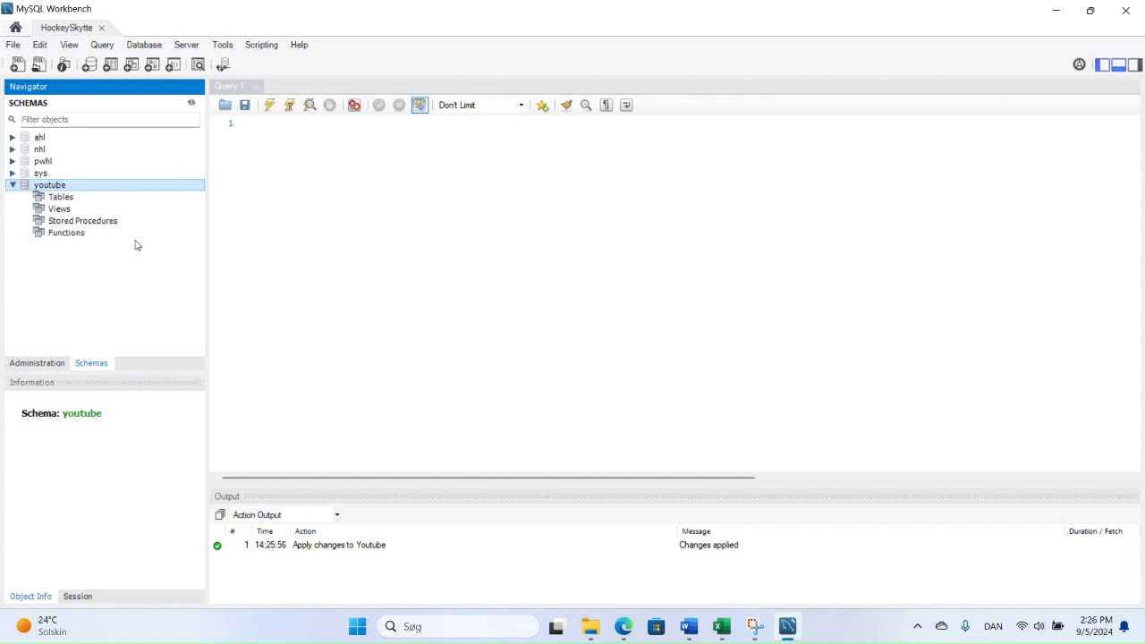
{"action": "double_click", "coordinate": [52, 186]}
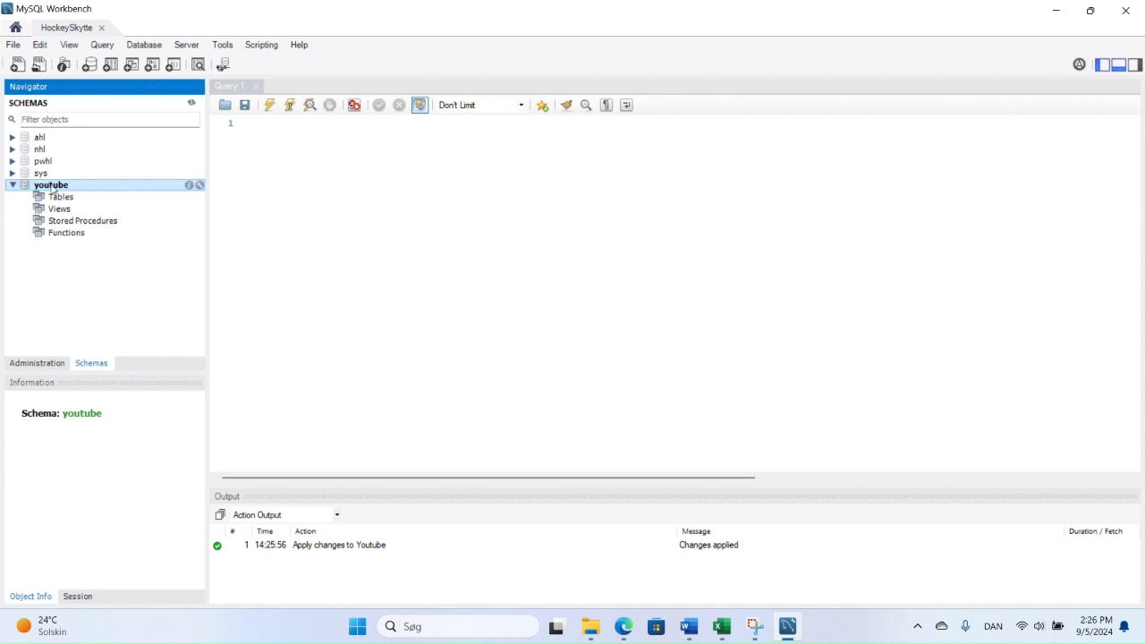
- Switch the default schema to ahl and back to youtube, collapsing the ahl schema
{"action": "left_click", "coordinate": [41, 137]}
{"action": "double_click", "coordinate": [41, 138]}
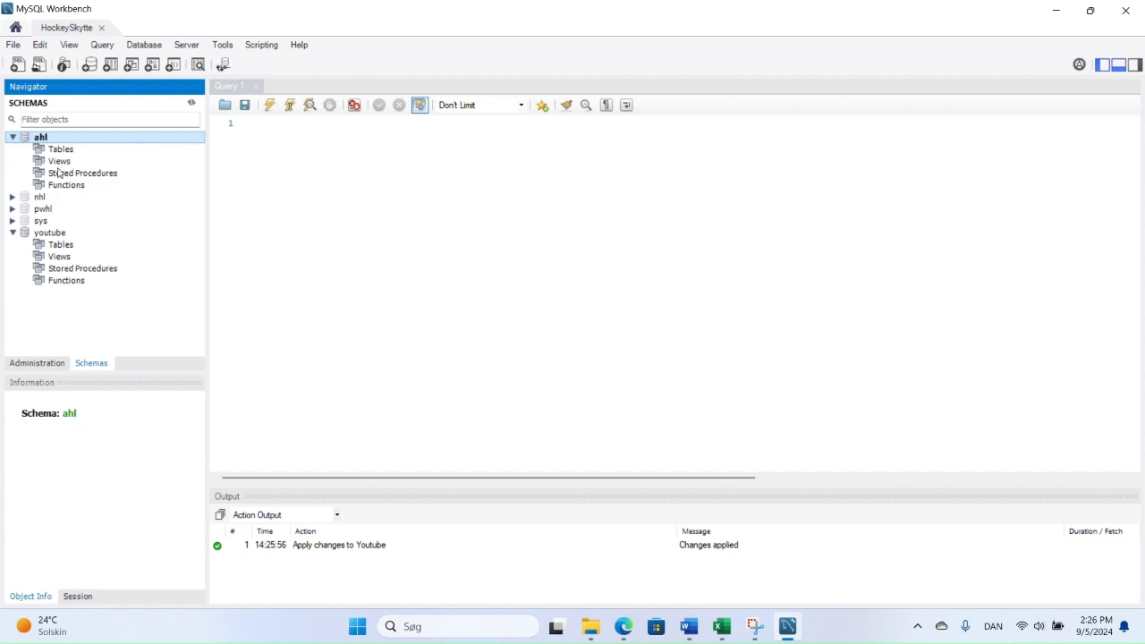
{"action": "left_click", "coordinate": [12, 140]}
{"action": "double_click", "coordinate": [50, 186]}
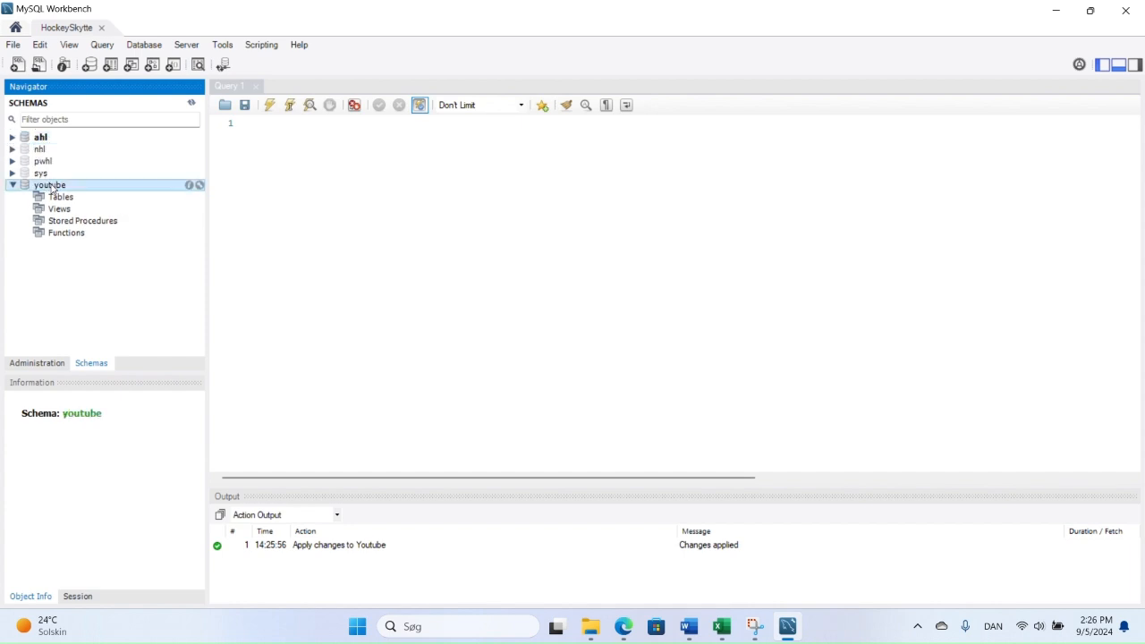
- Write the statement "use youtube;" in the query editor and make ahl the default schema
{"action": "left_click", "coordinate": [276, 136]}
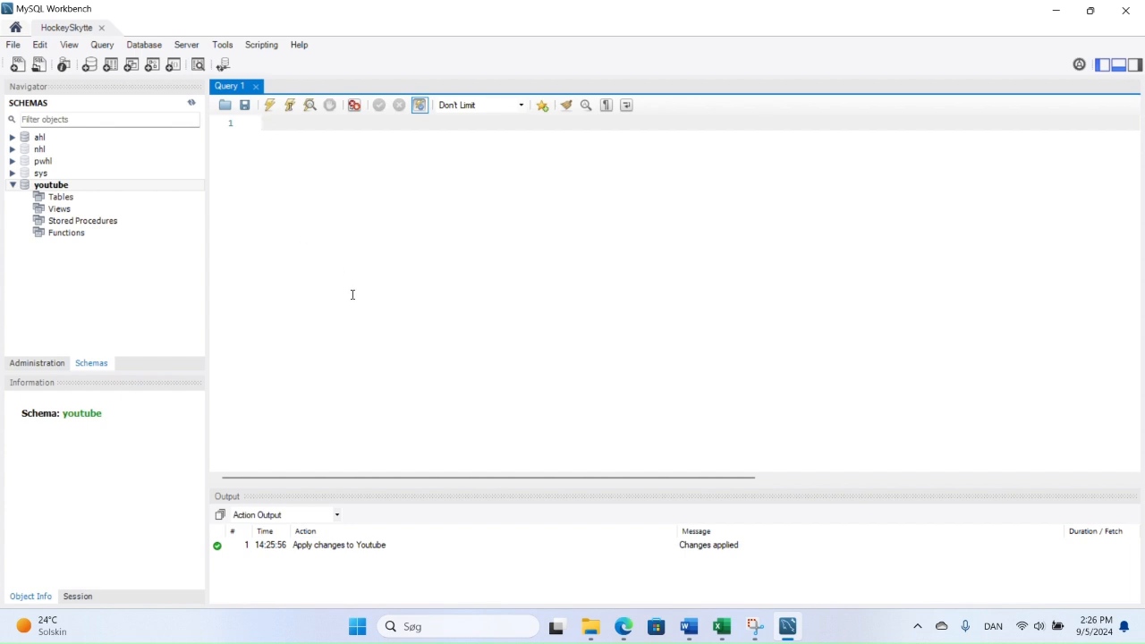
{"action": "type", "text": "use youtube"}
{"action": "type", "text": ";"}
{"action": "left_click", "coordinate": [54, 138]}
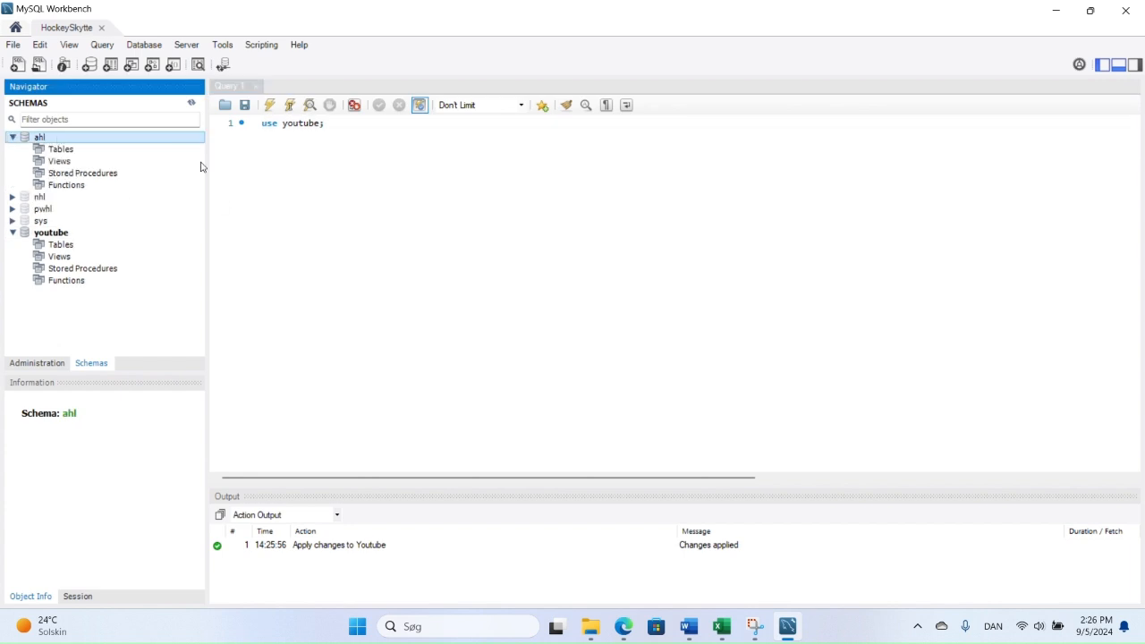
{"action": "double_click", "coordinate": [40, 138]}
- Execute the "use youtube;" statement to make youtube the default schema, and clear the statement from the query editor
{"action": "left_click", "coordinate": [341, 125]}
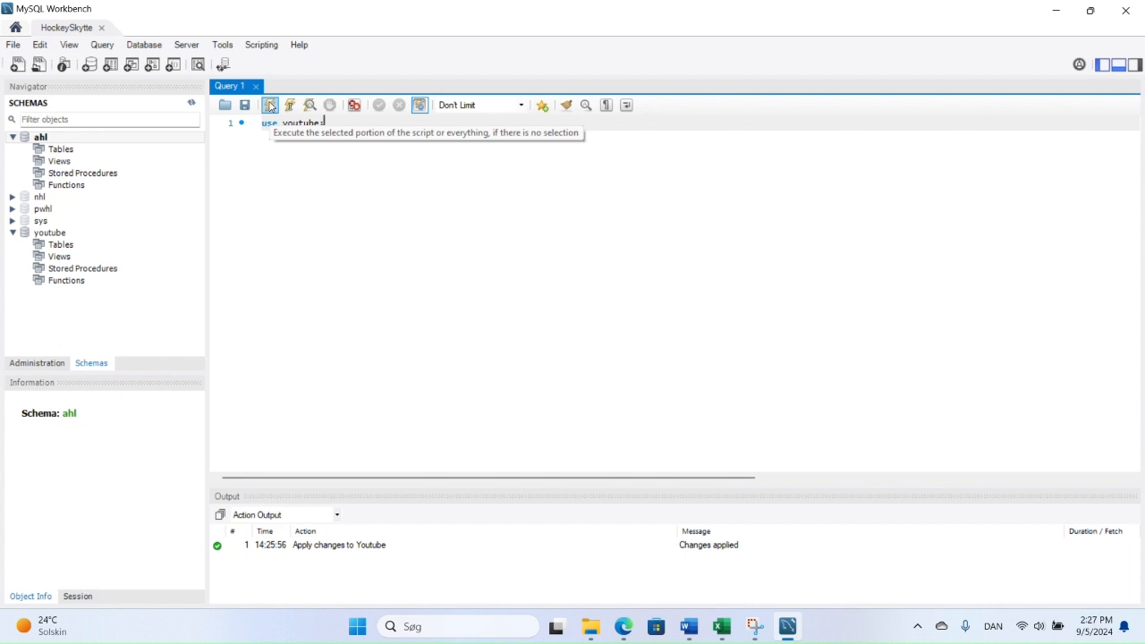
{"action": "left_click_drag", "start_coordinate": [264, 123], "coordinate": [326, 123]}
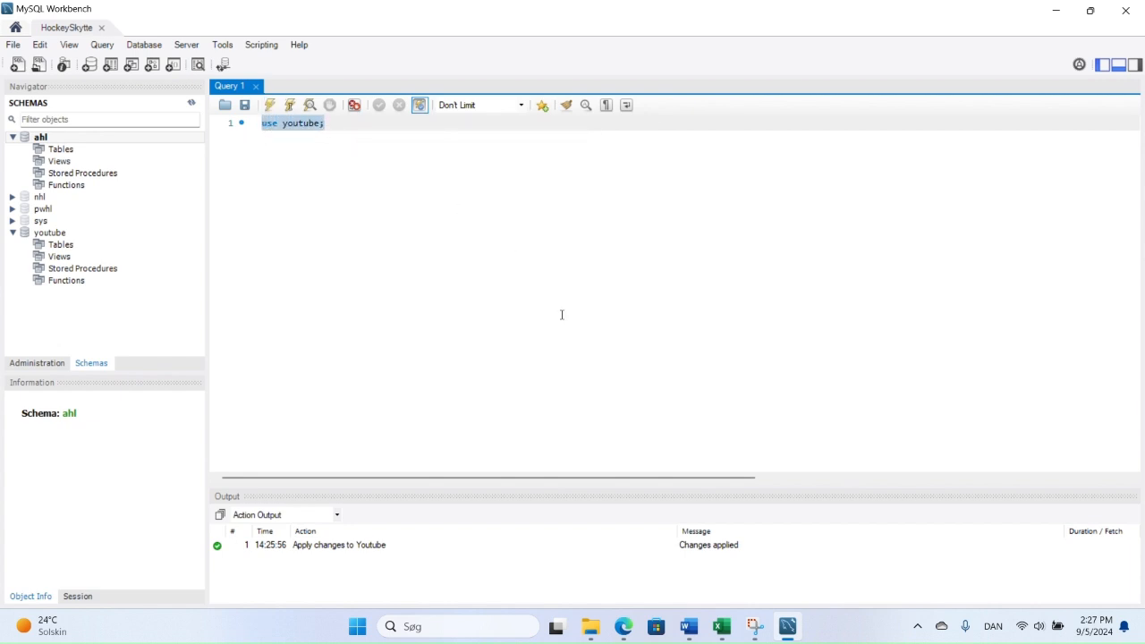
{"action": "left_click", "coordinate": [346, 128]}
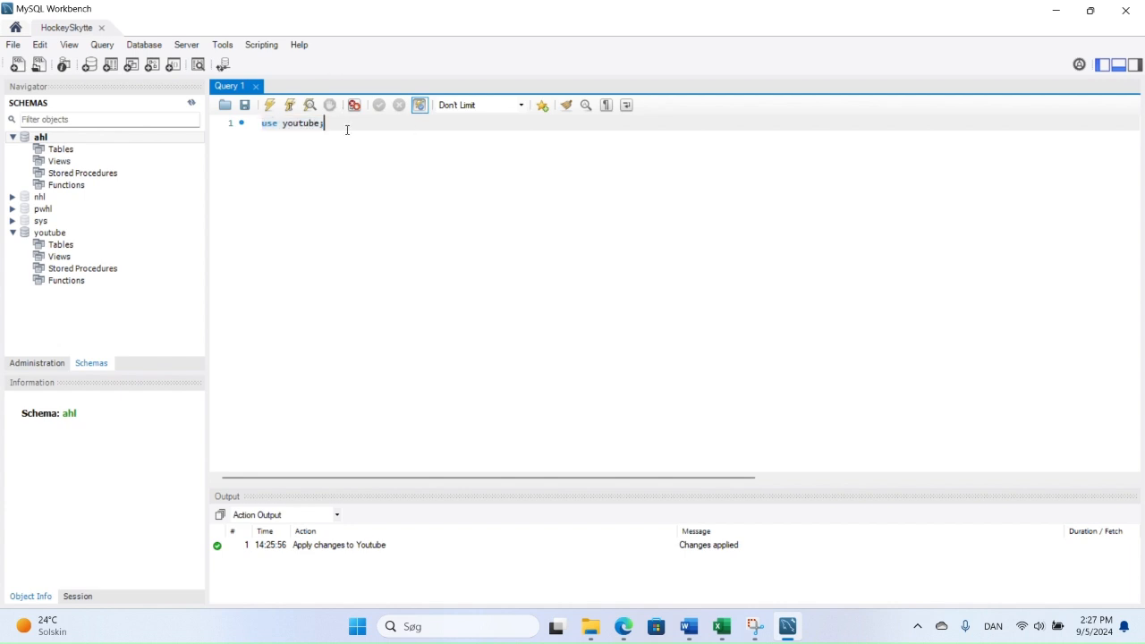
{"action": "left_click", "coordinate": [291, 106]}
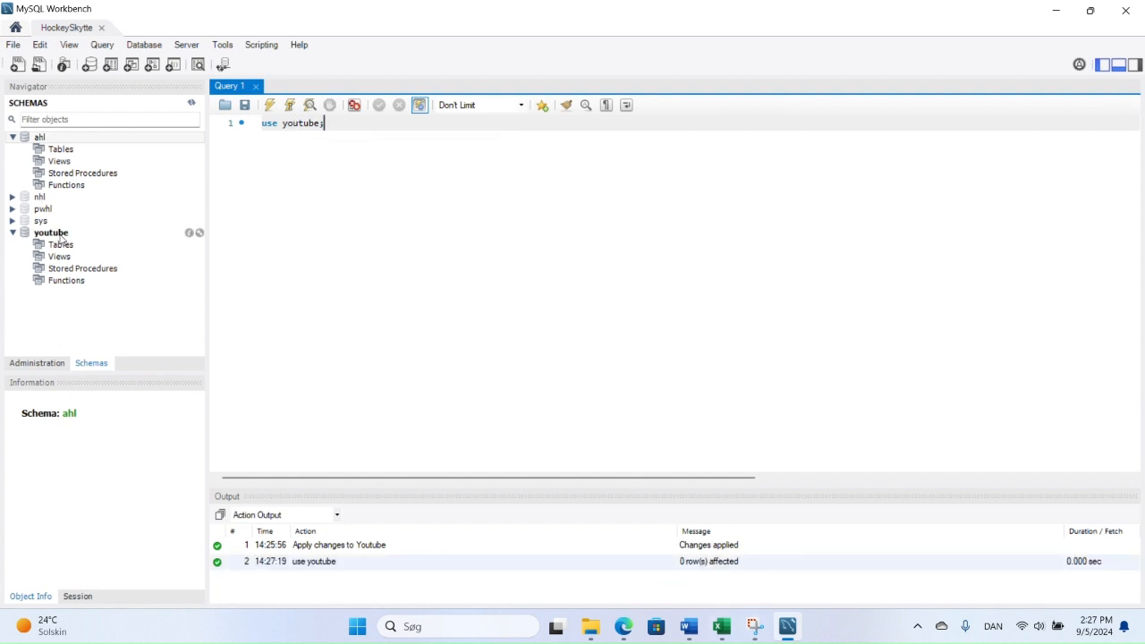
{"action": "left_click_drag", "start_coordinate": [349, 126], "coordinate": [261, 123]}
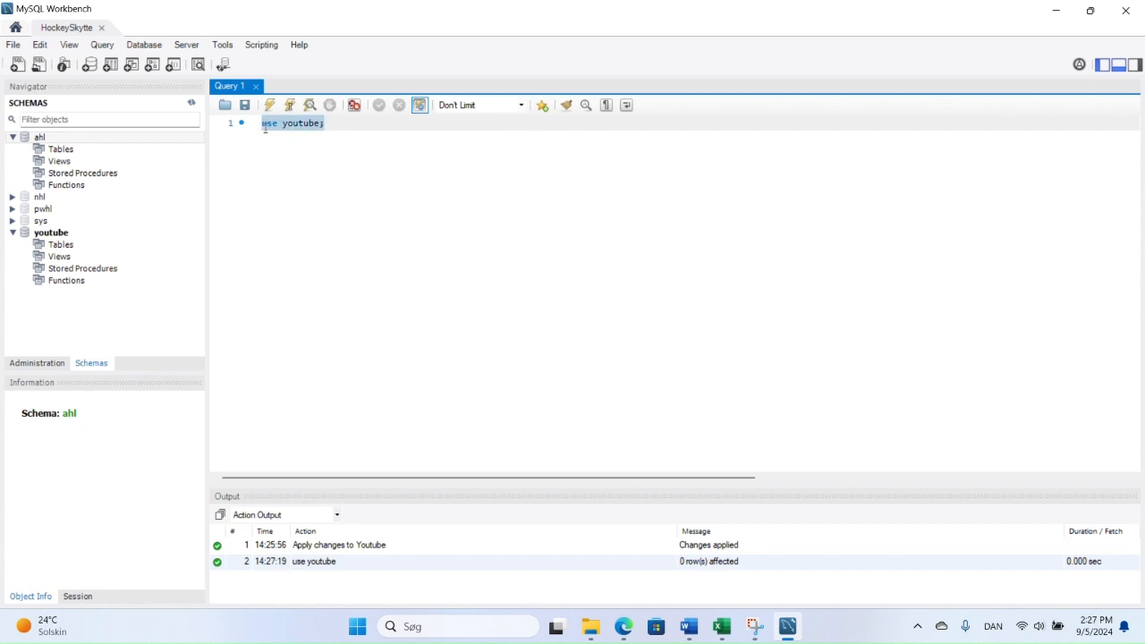
{"action": "key", "text": "BackSpace"}
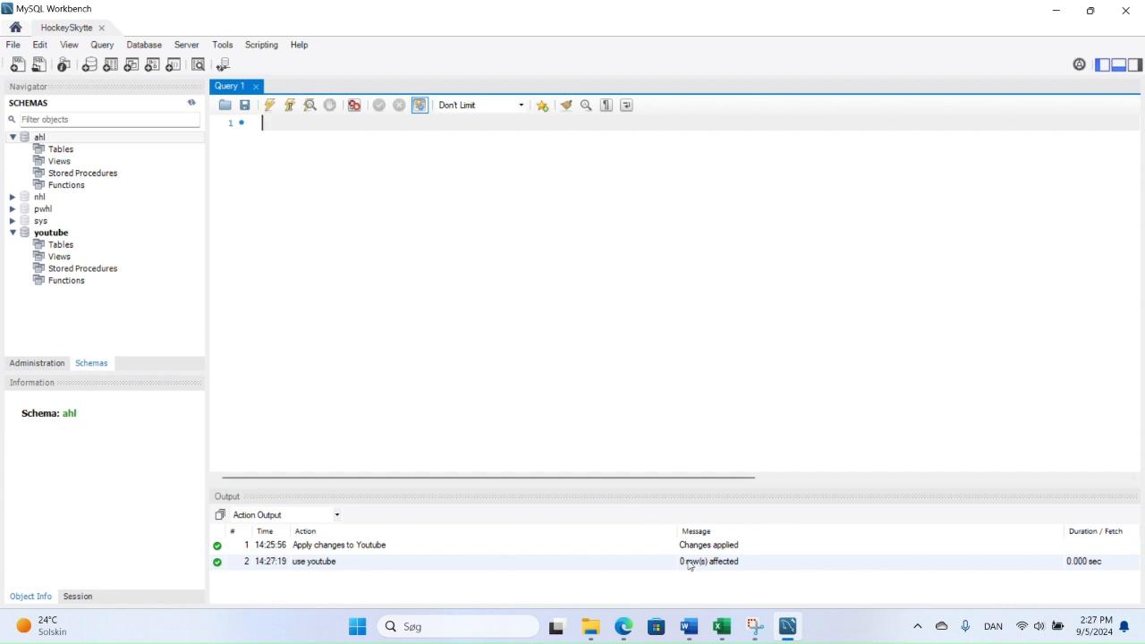
- Switch to the NHL data workbook in Excel and set the Select Season value in A2 to 20232024
{"action": "left_click", "coordinate": [723, 629]}
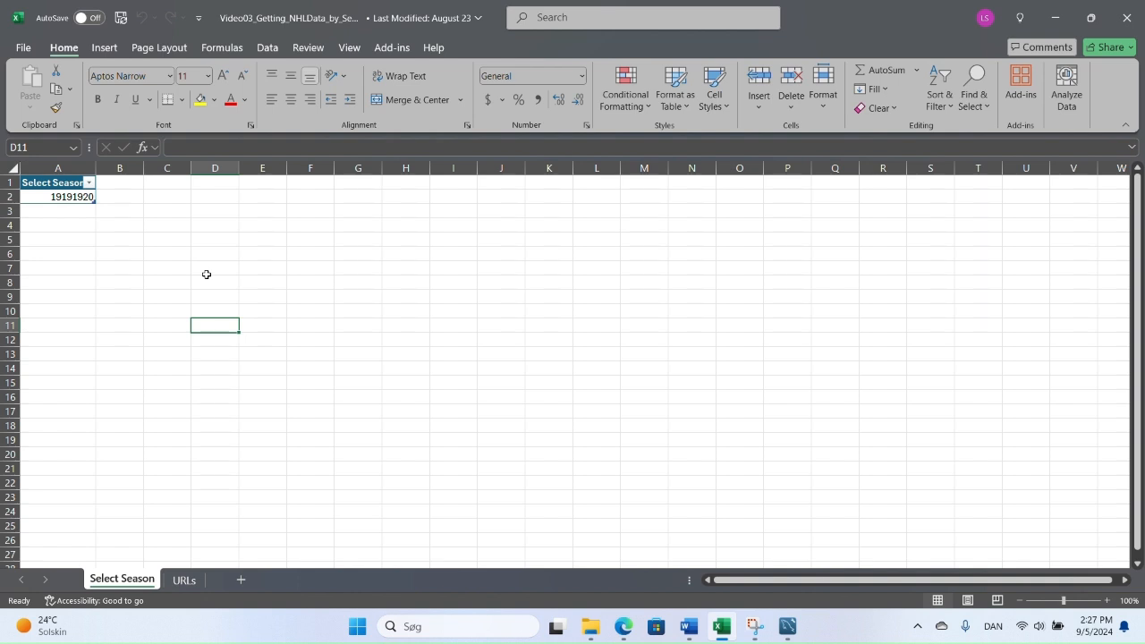
{"action": "left_click", "coordinate": [74, 197]}
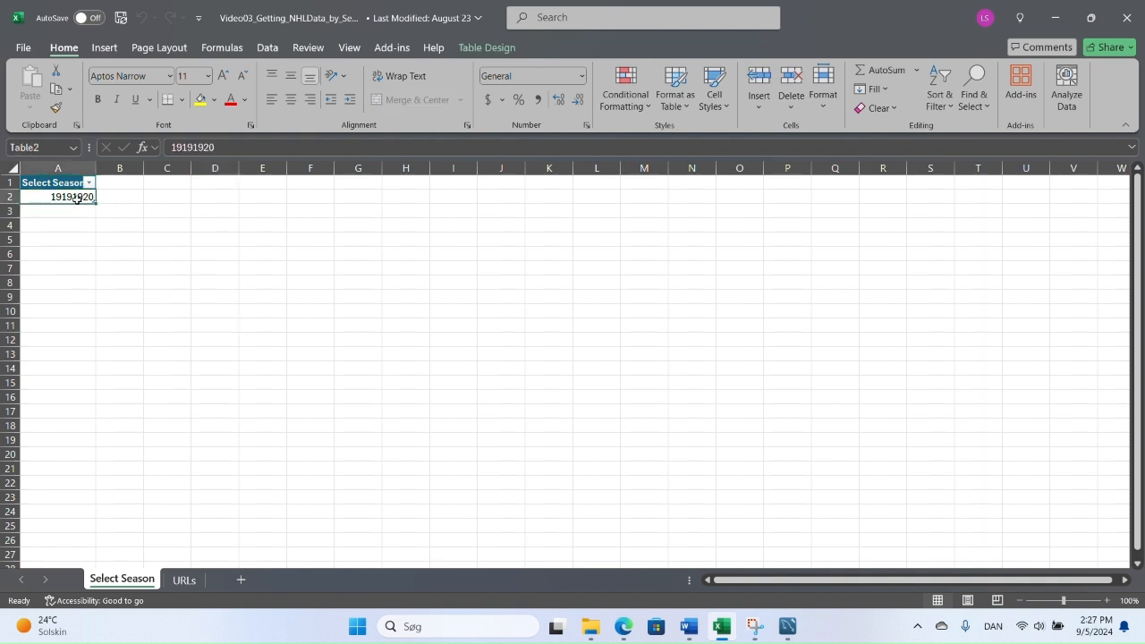
{"action": "left_click_drag", "start_coordinate": [216, 147], "coordinate": [136, 157]}
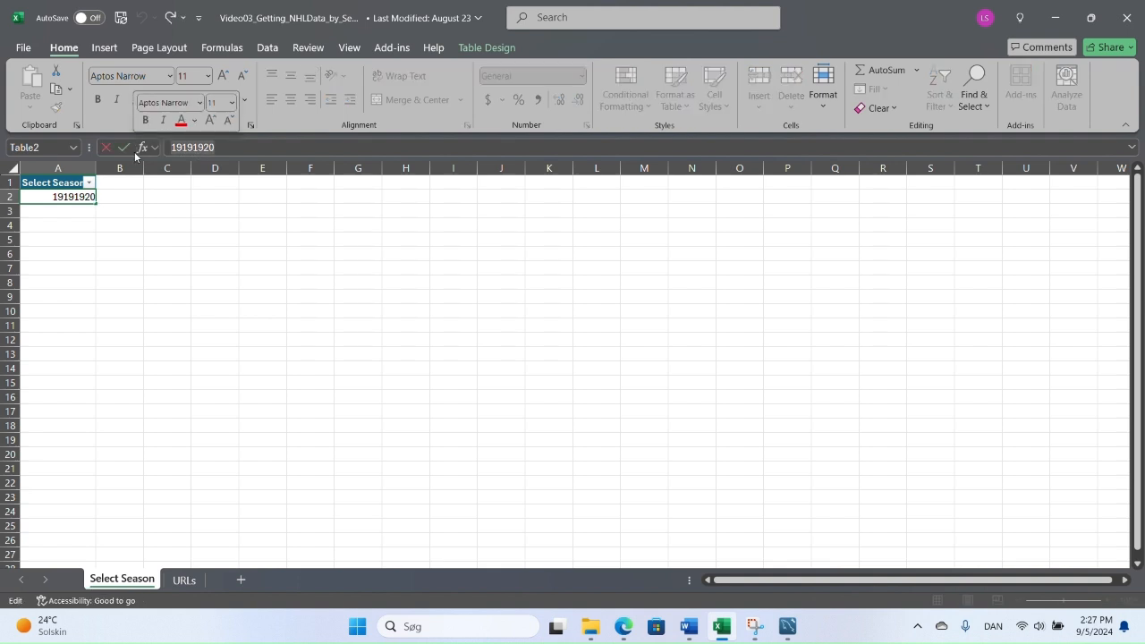
{"action": "type", "text": "20232024"}
{"action": "key", "text": "Return"}
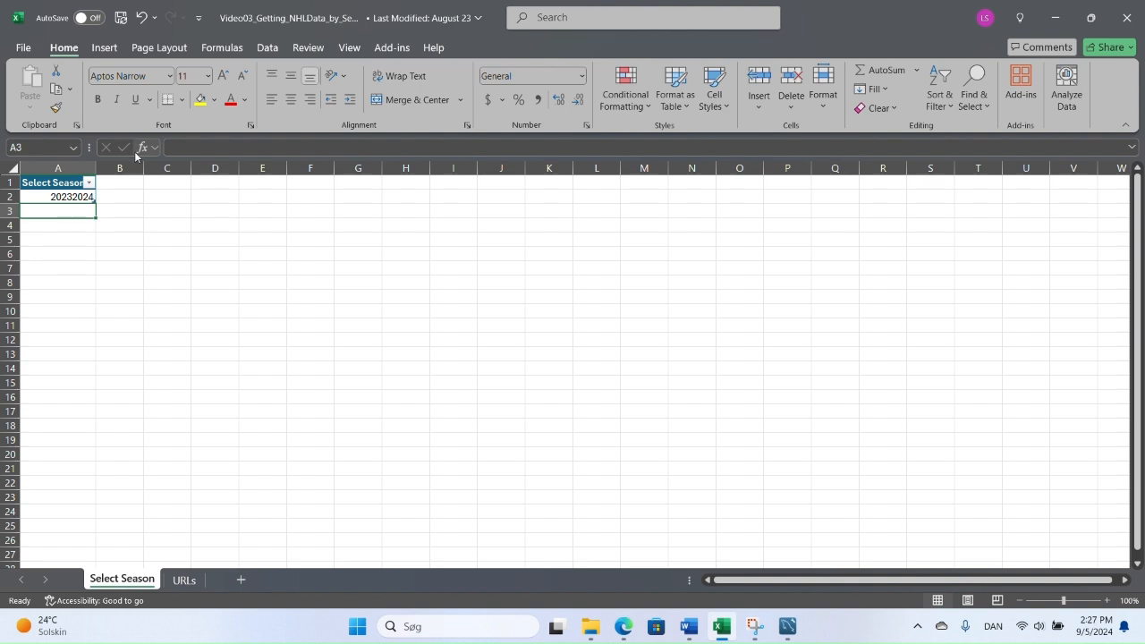
- Show the workbook's queries and connections and refresh all queries for the selected season
{"action": "left_click", "coordinate": [266, 49]}
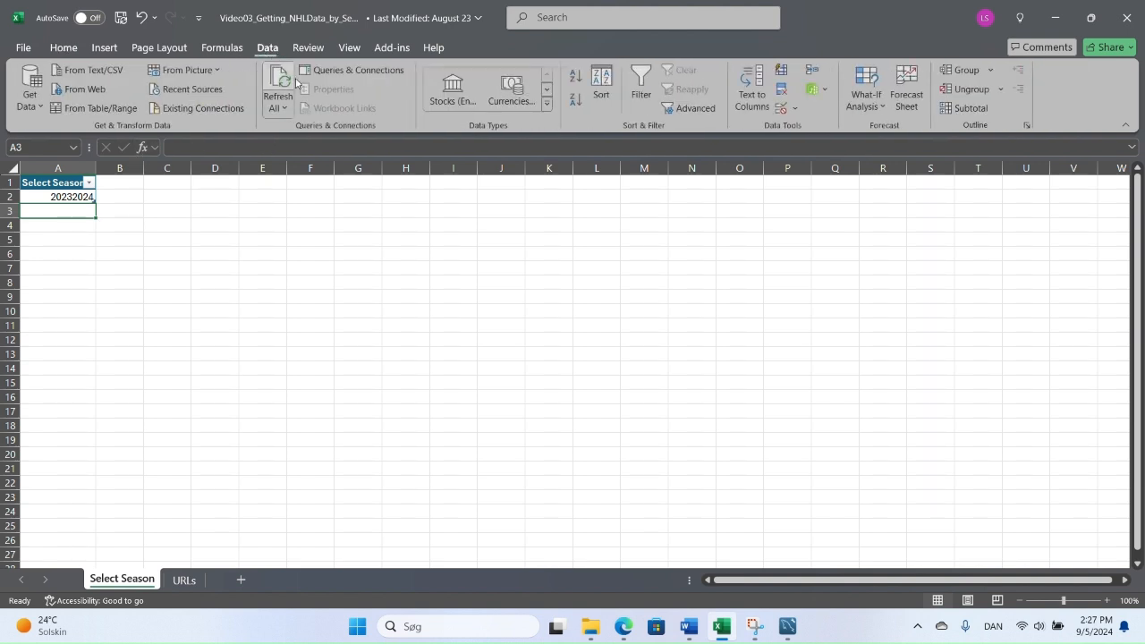
{"action": "left_click", "coordinate": [340, 72]}
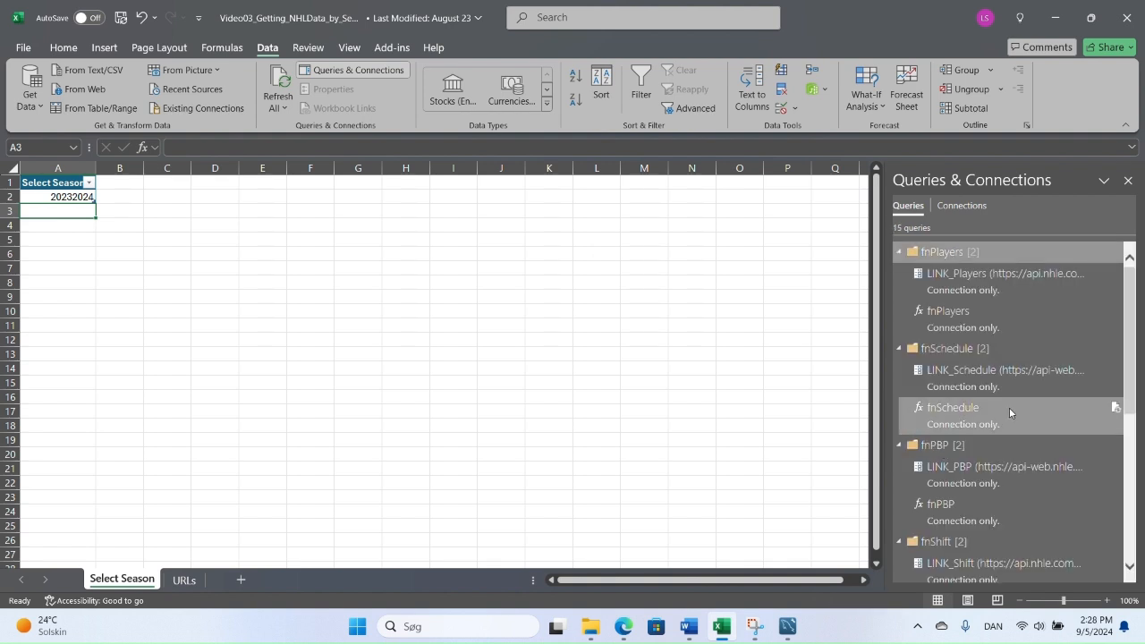
{"action": "mouse_move", "coordinate": [1031, 334]}
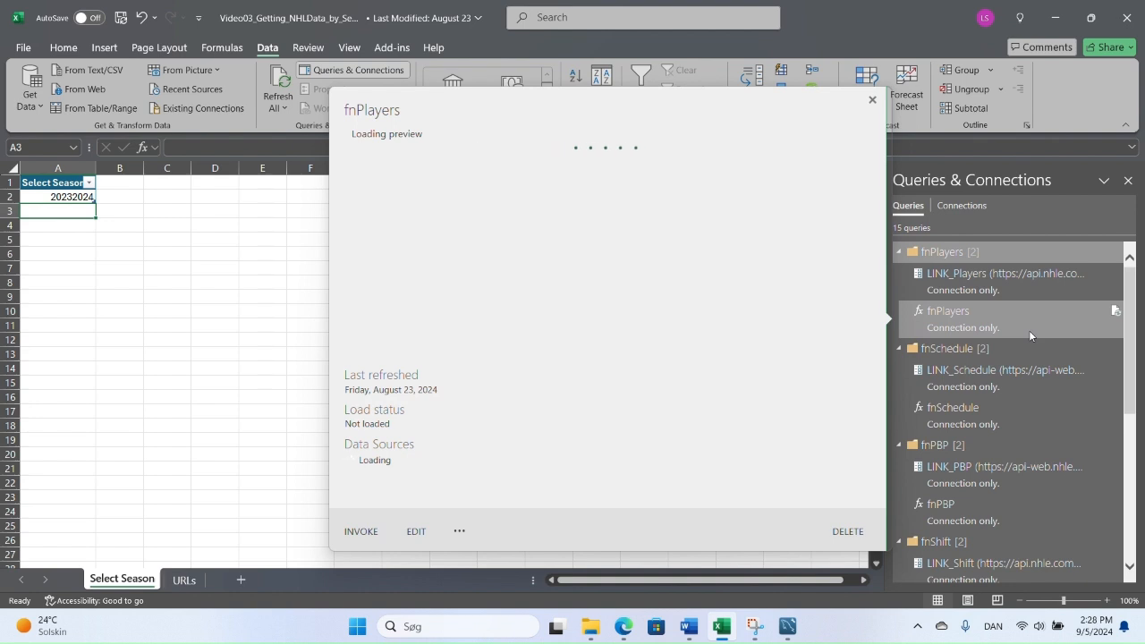
{"action": "scroll", "coordinate": [1038, 349], "scroll_direction": "down", "scroll_amount": 3}
{"action": "scroll", "coordinate": [1046, 362], "scroll_direction": "down", "scroll_amount": 3}
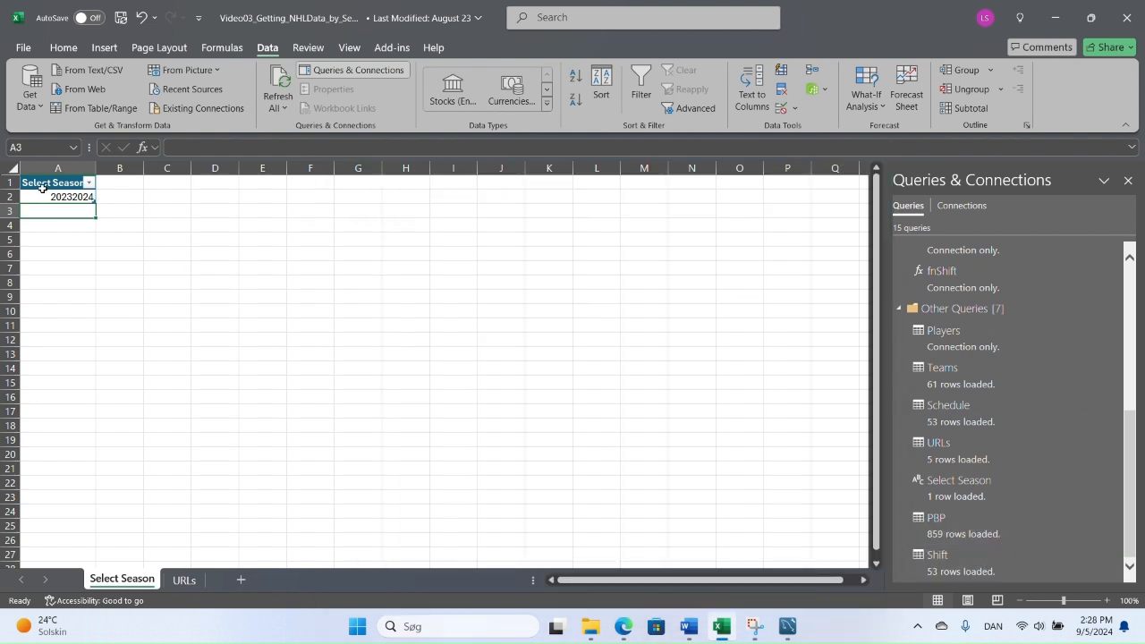
{"action": "left_click", "coordinate": [58, 199]}
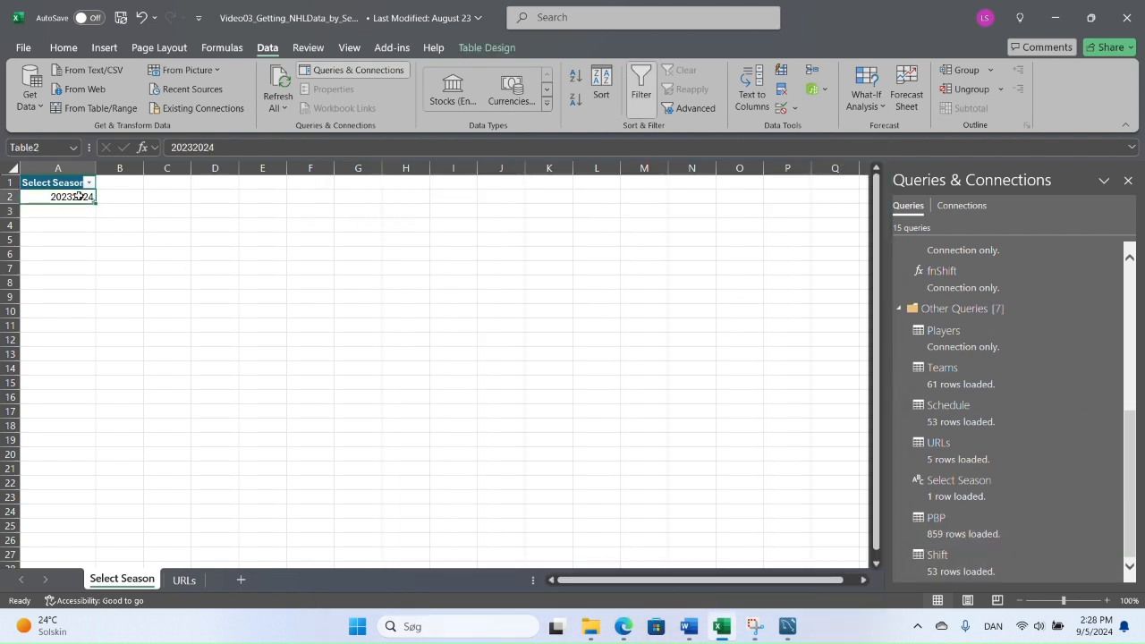
{"action": "left_click", "coordinate": [277, 81]}
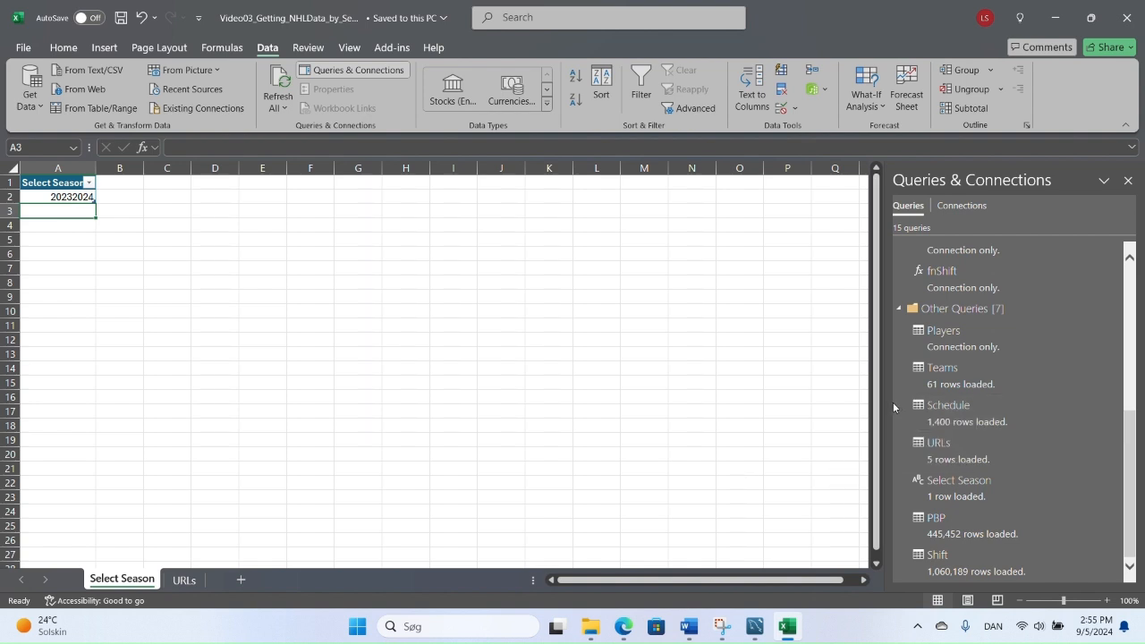
- Load the Players query into the Data Model while keeping it as a connection only
{"action": "mouse_move", "coordinate": [1020, 342]}
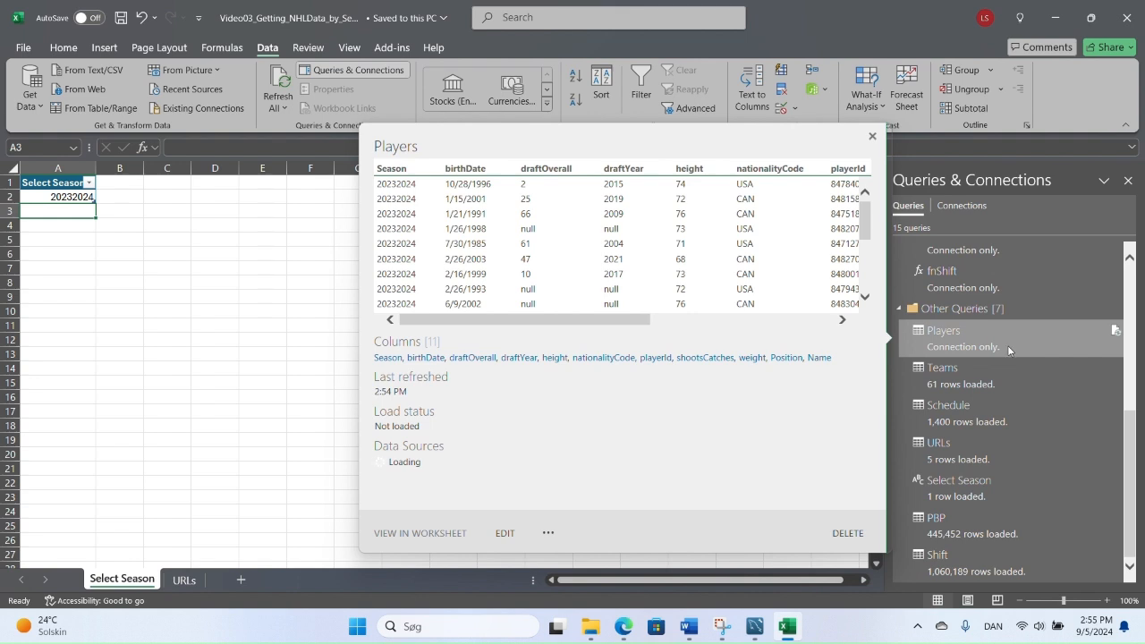
{"action": "right_click", "coordinate": [998, 340]}
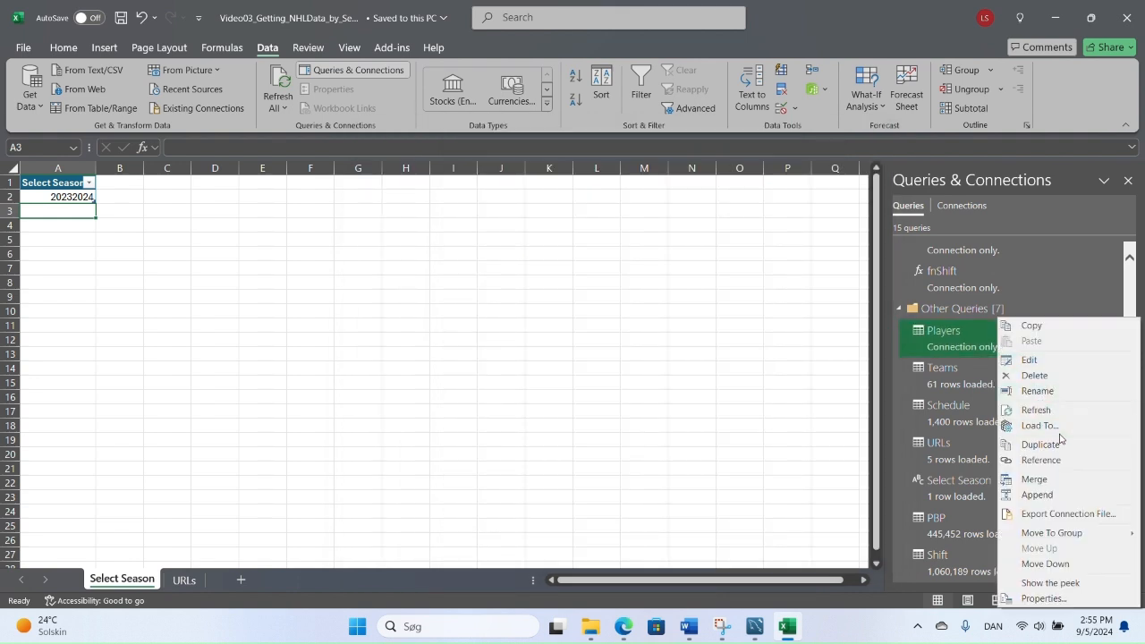
{"action": "left_click", "coordinate": [1038, 426]}
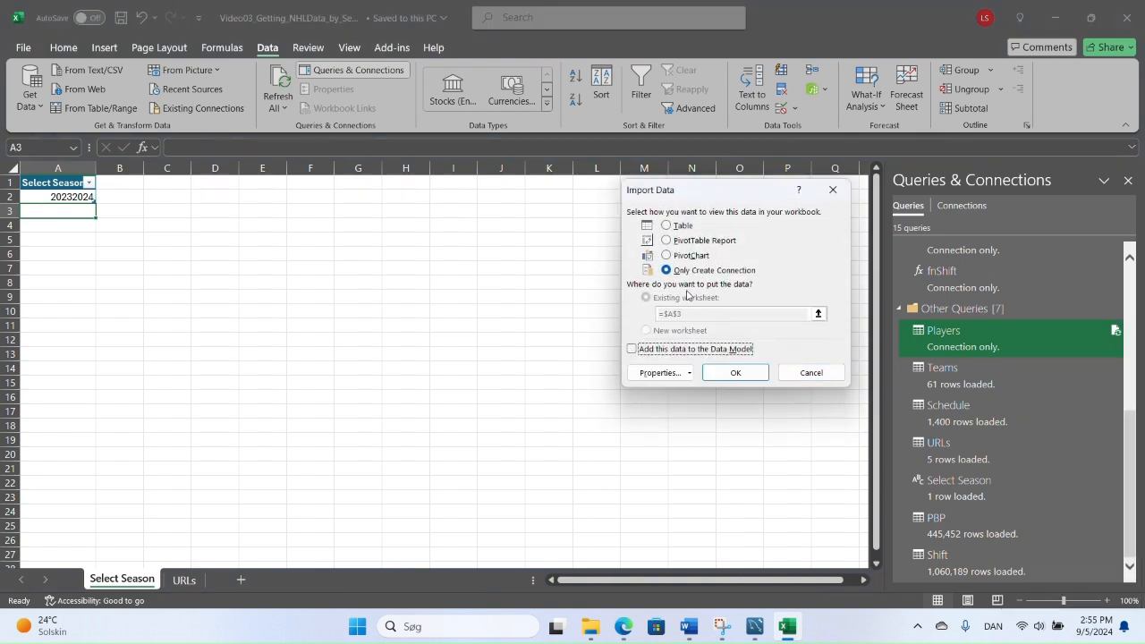
{"action": "left_click", "coordinate": [650, 353]}
{"action": "left_click", "coordinate": [736, 372]}
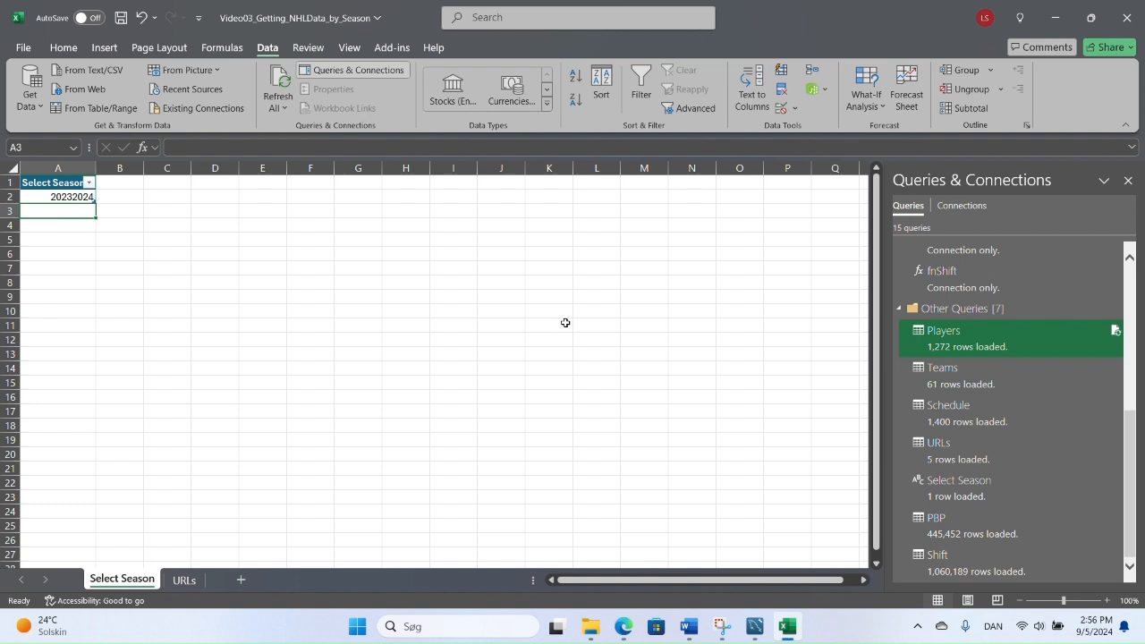
- View the DAX Studio add-in and its download page in Edge, and return to the workbook in Excel
{"action": "left_click", "coordinate": [392, 48]}
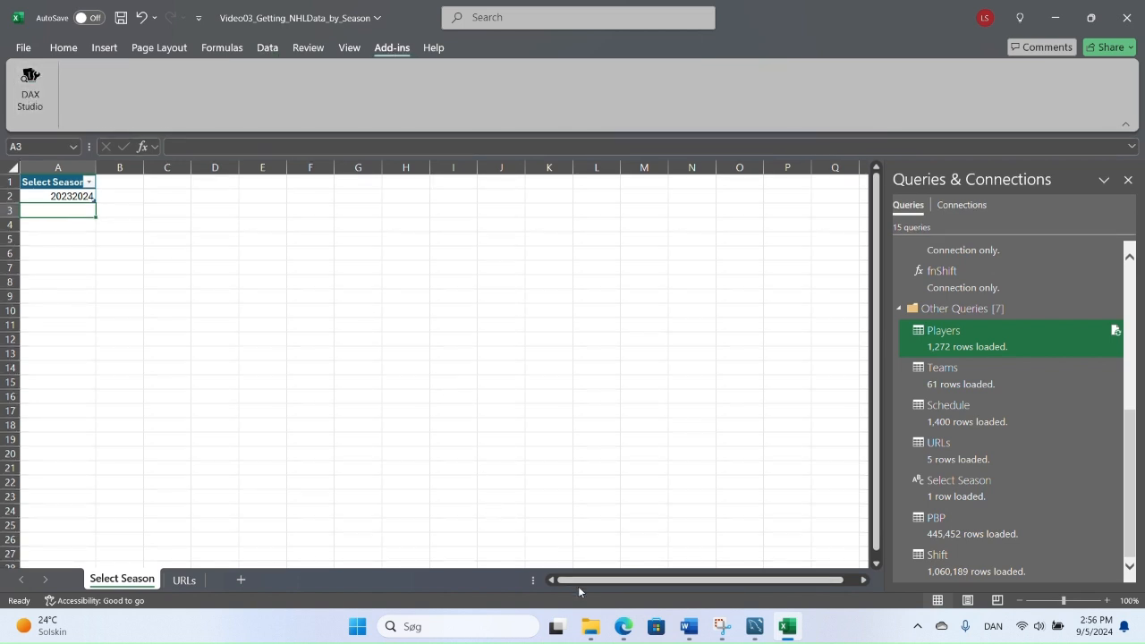
{"action": "left_click", "coordinate": [624, 627]}
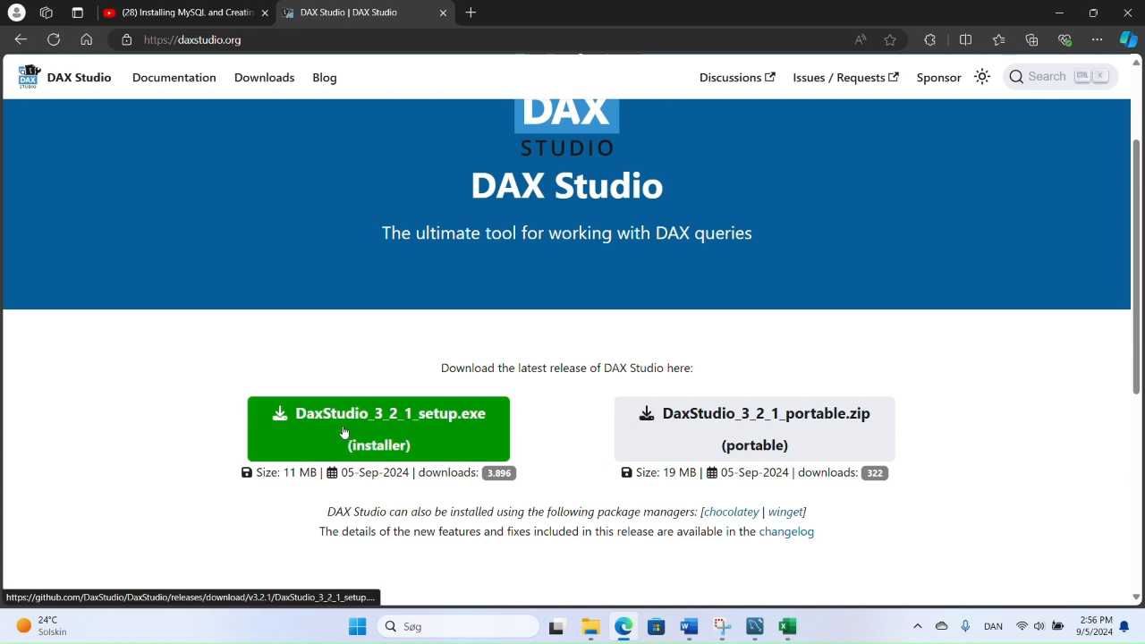
{"action": "left_click", "coordinate": [788, 633]}
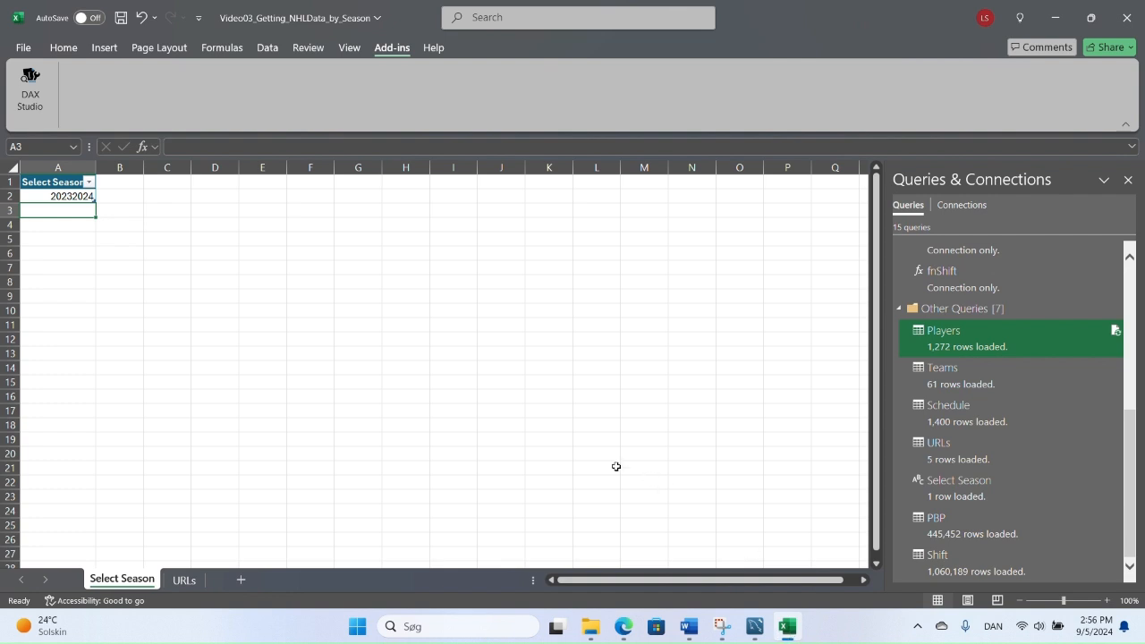
- Connect DAX Studio to the Video03_Getting_NHLData_by_Season.xlsx Power Pivot model and start a data export to CSV files
{"action": "left_click", "coordinate": [24, 84]}
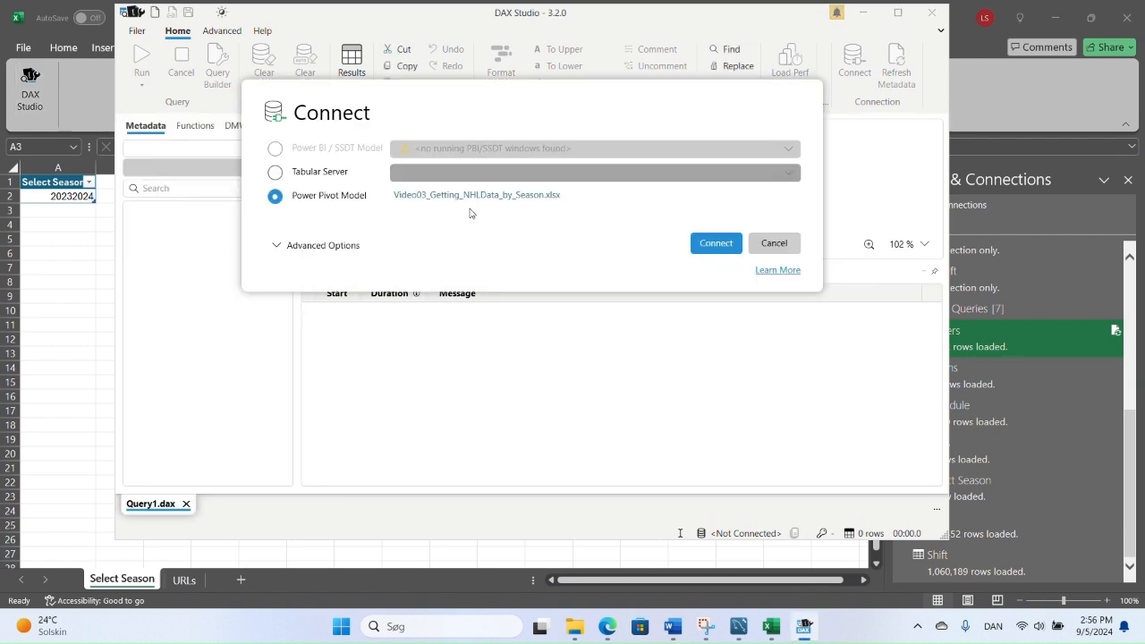
{"action": "left_click", "coordinate": [714, 254]}
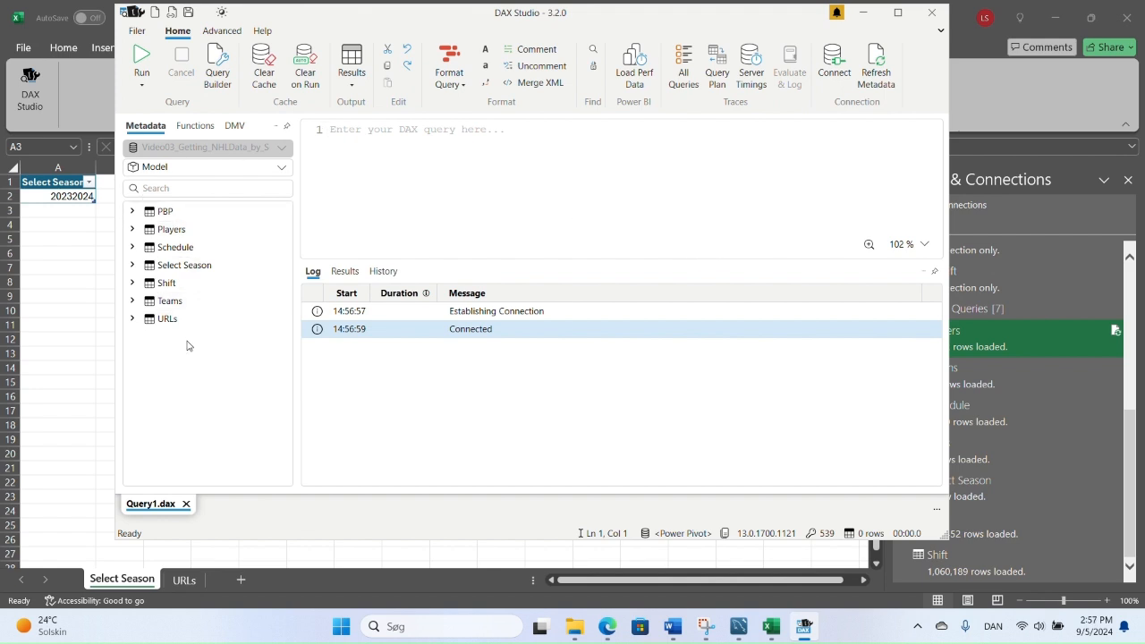
{"action": "left_click", "coordinate": [219, 32]}
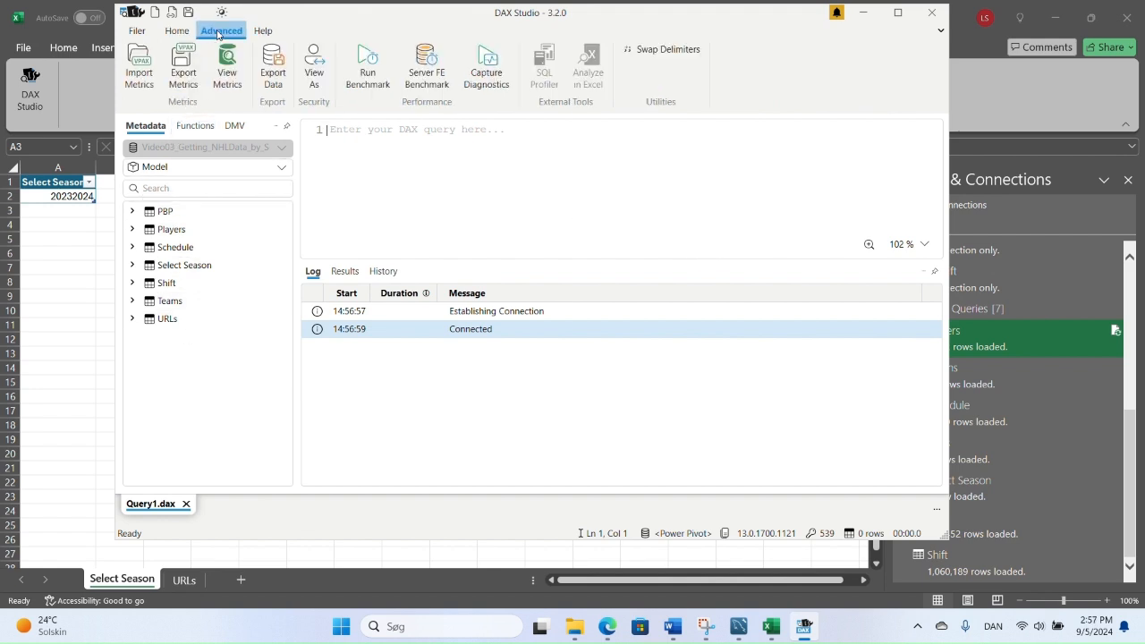
{"action": "left_click", "coordinate": [273, 67]}
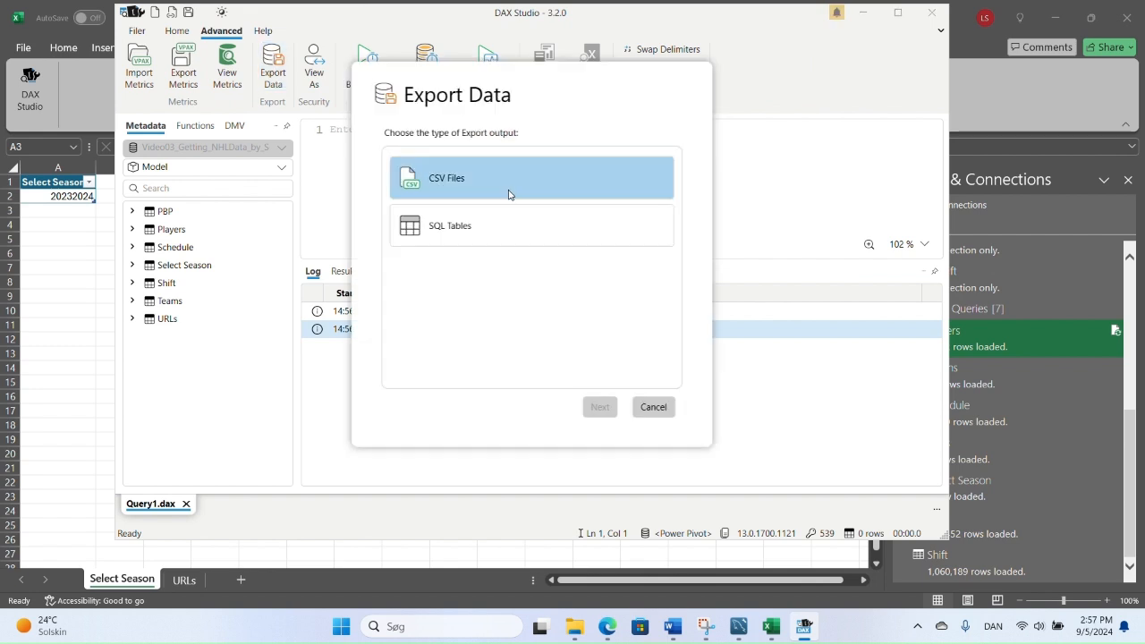
{"action": "left_click", "coordinate": [497, 190]}
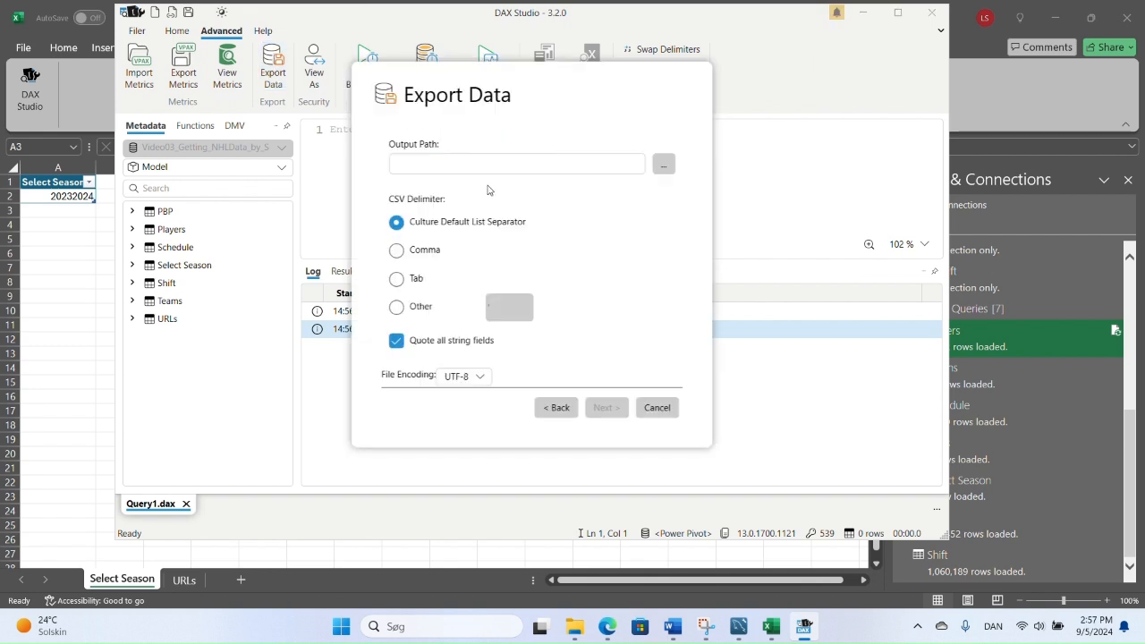
- Turn off quoting of string fields and set the export's output path to the OneDrive YouTube folder
{"action": "left_click", "coordinate": [396, 343]}
{"action": "left_click", "coordinate": [664, 164]}
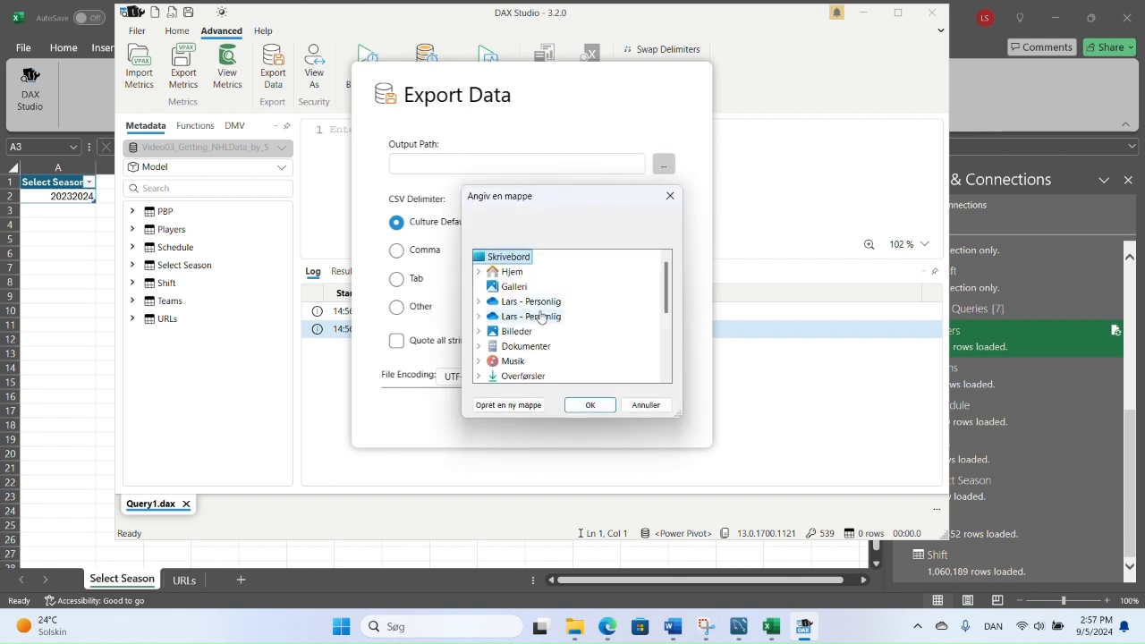
{"action": "double_click", "coordinate": [541, 316]}
{"action": "scroll", "coordinate": [546, 321], "scroll_direction": "down", "scroll_amount": 3}
{"action": "scroll", "coordinate": [550, 322], "scroll_direction": "down", "scroll_amount": 2}
{"action": "left_click", "coordinate": [532, 362]}
{"action": "left_click", "coordinate": [601, 409]}
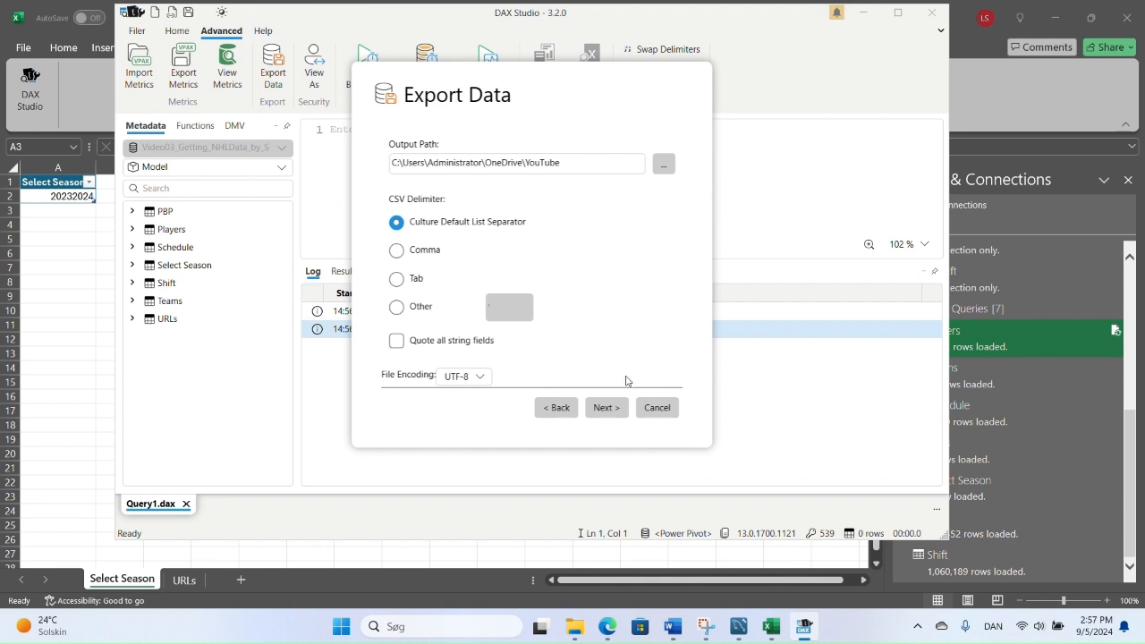
- Export the PBP, Players, Schedule, Shift and Teams tables, excluding Select Season and URLs, and close DAX Studio
{"action": "left_click", "coordinate": [600, 409]}
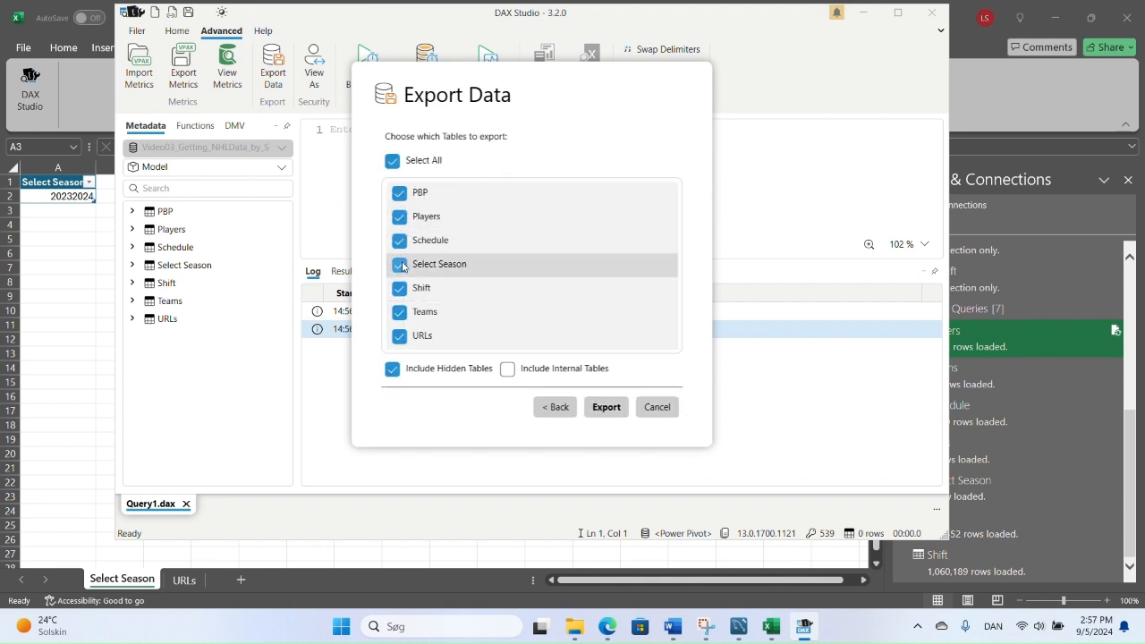
{"action": "left_click", "coordinate": [400, 337]}
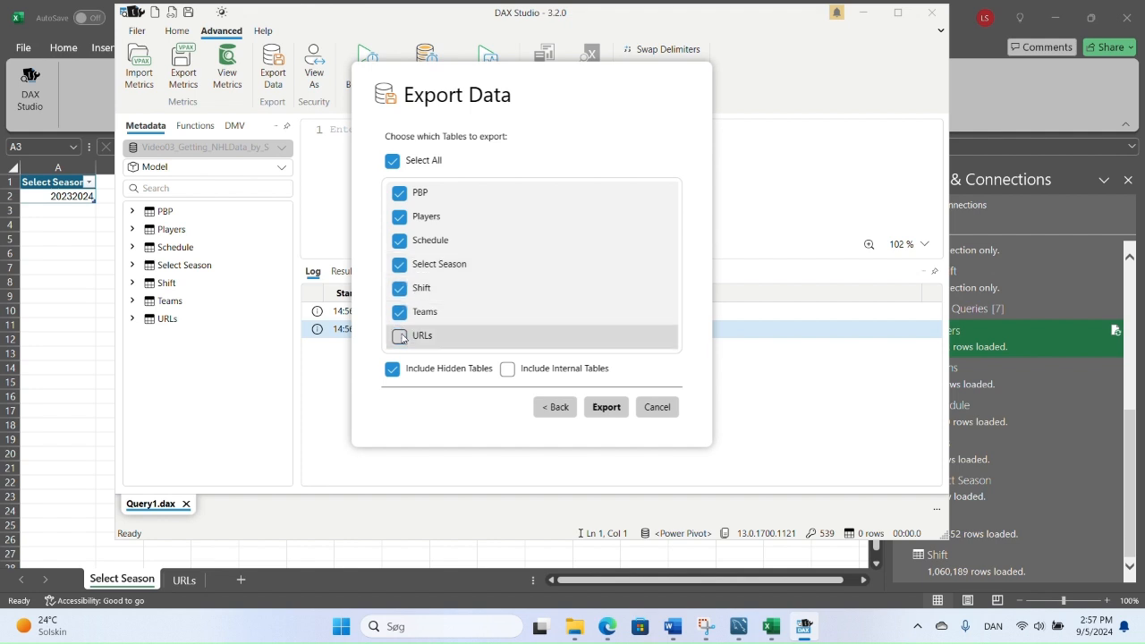
{"action": "left_click", "coordinate": [401, 265]}
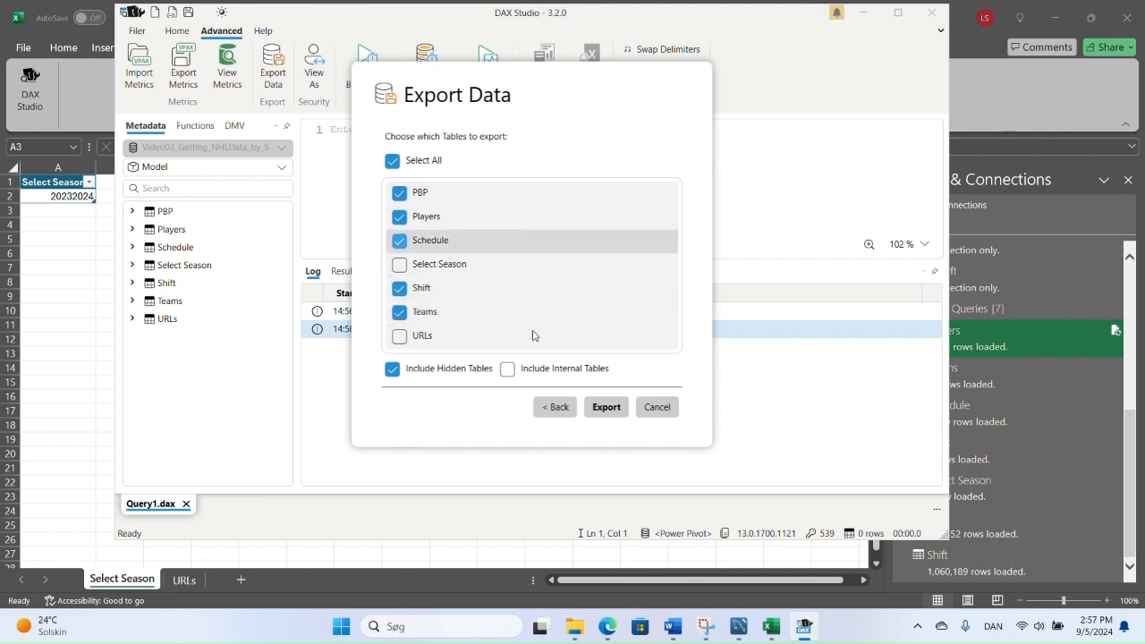
{"action": "left_click", "coordinate": [607, 408]}
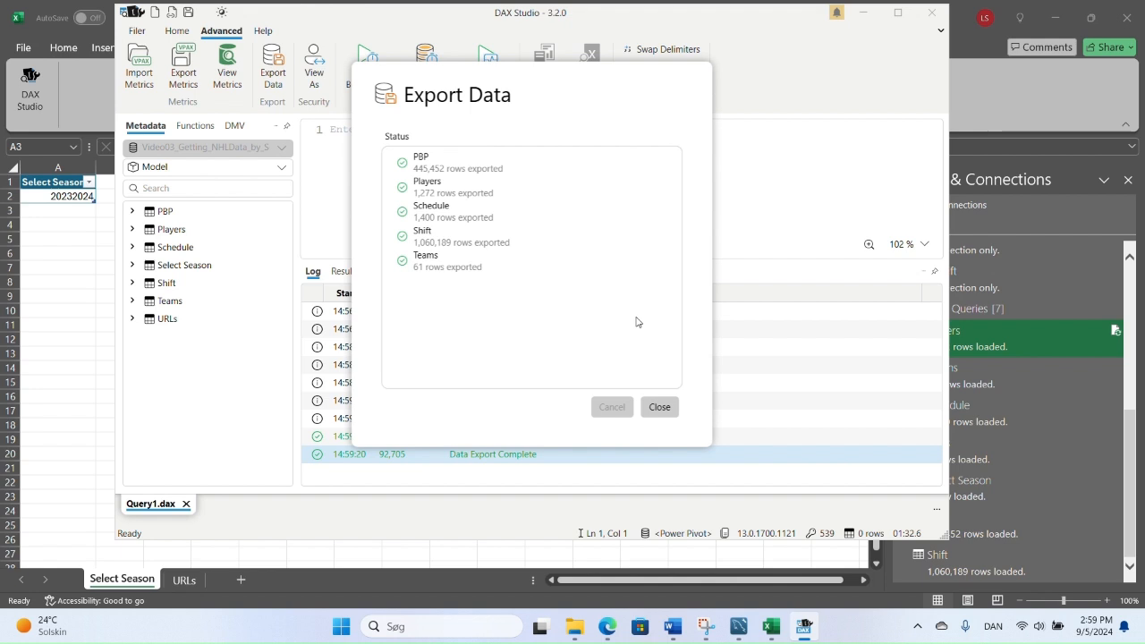
{"action": "left_click", "coordinate": [659, 407]}
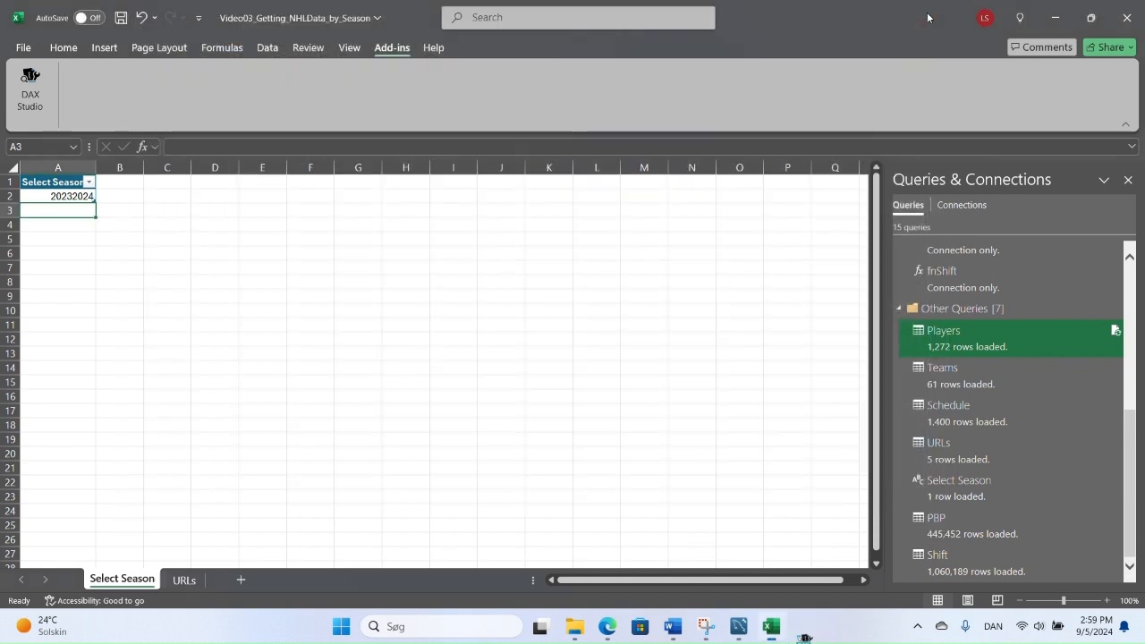
{"action": "left_click", "coordinate": [932, 12]}
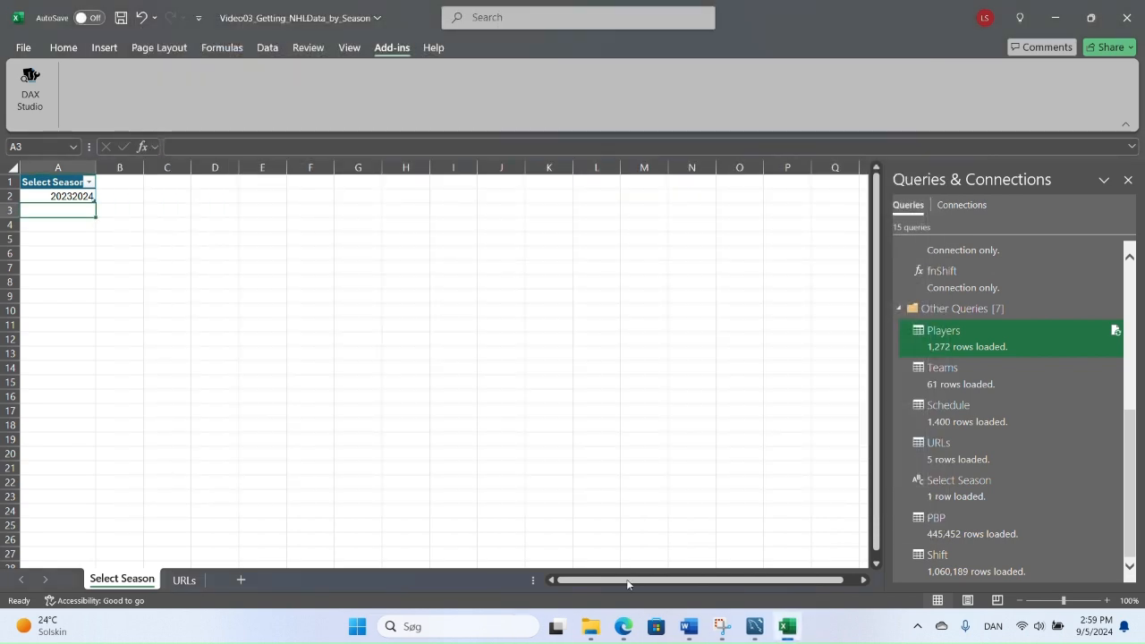
- Check the exported PBP, Players, Schedule and Shift files in the YouTube folder in File Explorer
{"action": "left_click", "coordinate": [591, 627]}
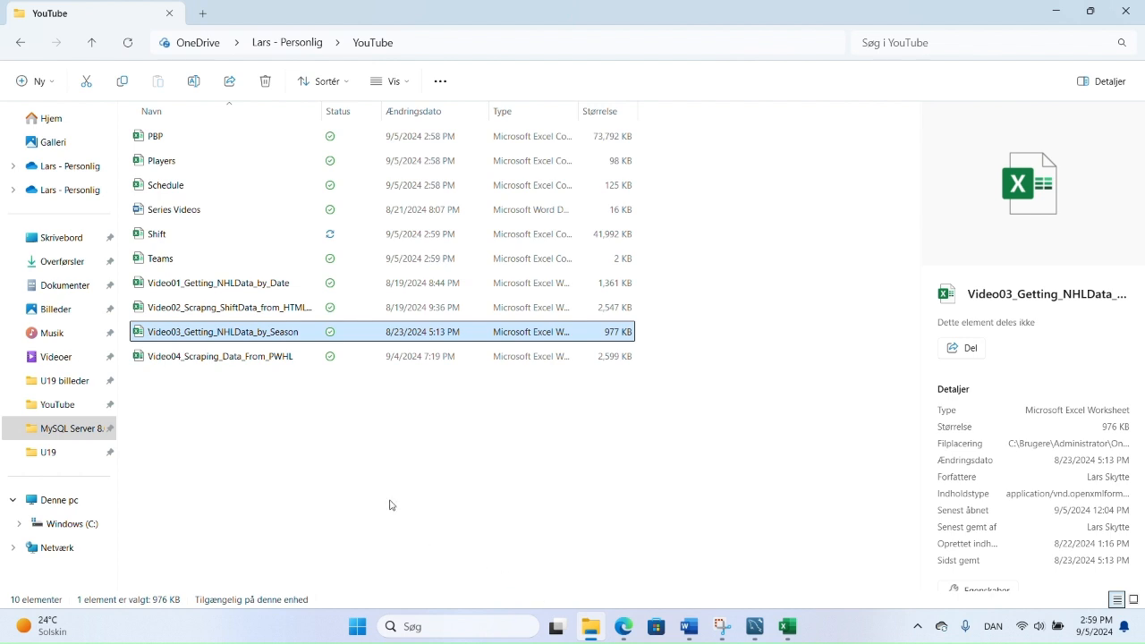
{"action": "left_click", "coordinate": [474, 431]}
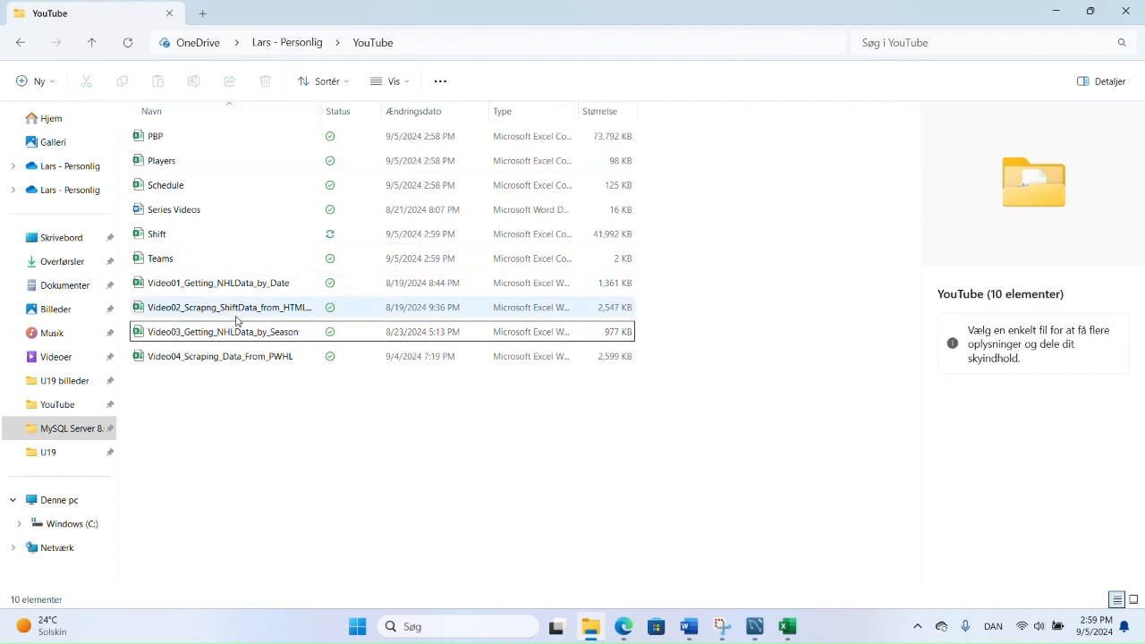
{"action": "left_click", "coordinate": [169, 143]}
{"action": "left_click", "coordinate": [169, 160]}
{"action": "left_click", "coordinate": [169, 185]}
{"action": "left_click", "coordinate": [170, 236]}
- Open the exported Teams file in Excel to examine its rows, close it and return to the YouTube folder
{"action": "left_click", "coordinate": [170, 259]}
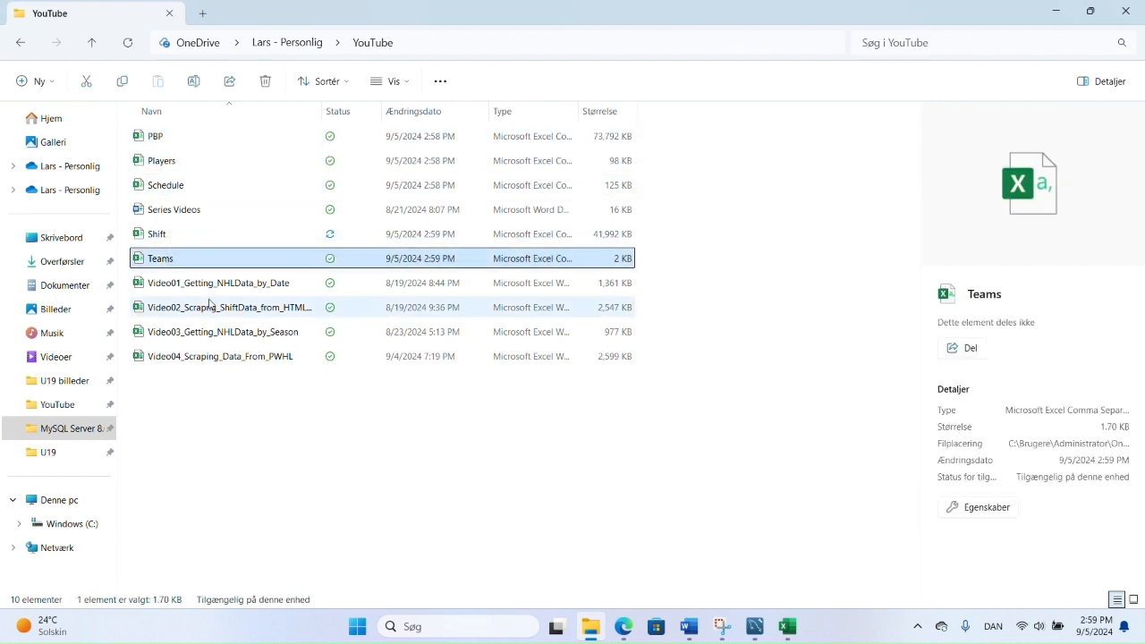
{"action": "key", "text": "alt+Tab"}
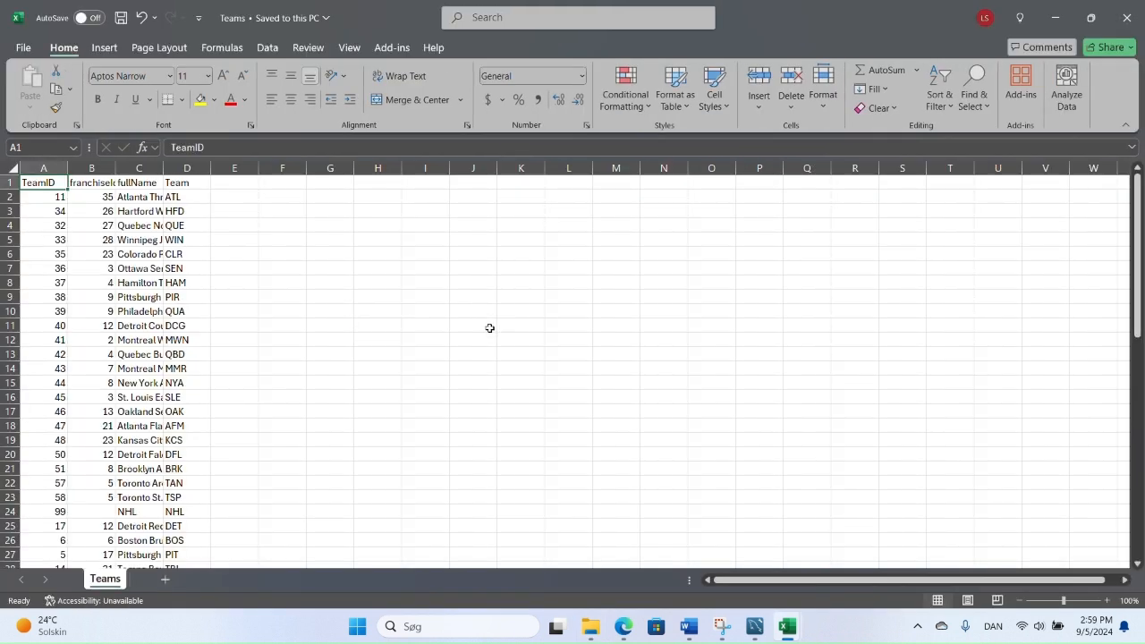
{"action": "scroll", "coordinate": [463, 360], "scroll_direction": "down", "scroll_amount": 13}
{"action": "scroll", "coordinate": [456, 363], "scroll_direction": "up", "scroll_amount": 13}
{"action": "left_click", "coordinate": [1136, 17]}
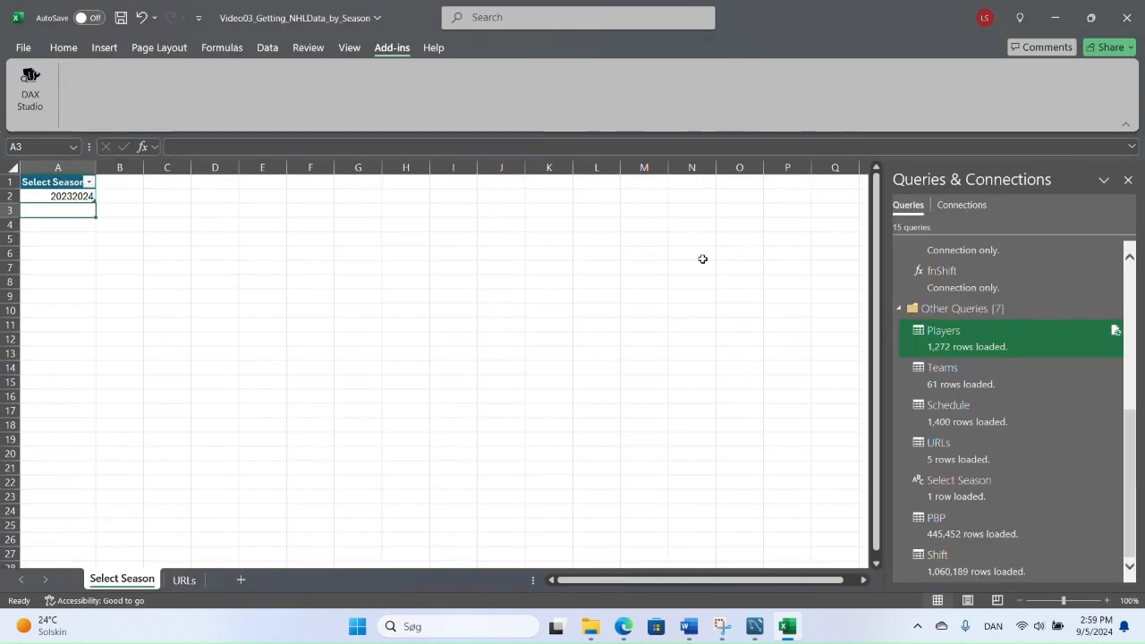
{"action": "left_click", "coordinate": [590, 629]}
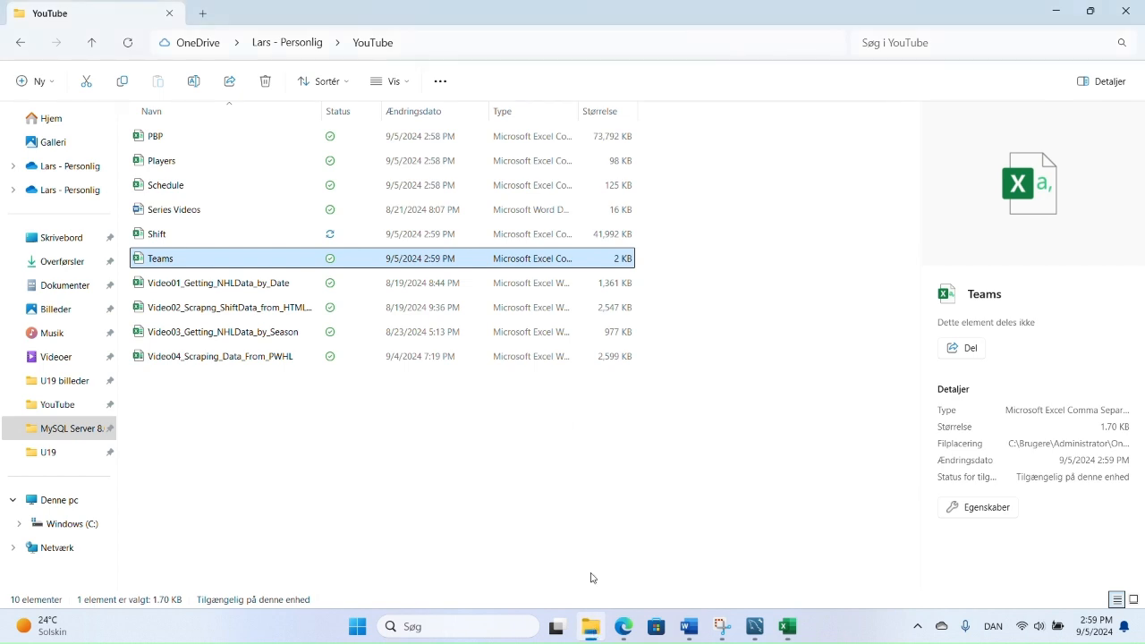
- Switch to MySQL Workbench and open the Table Data Import Wizard for the youtube schema
{"action": "left_click", "coordinate": [754, 629]}
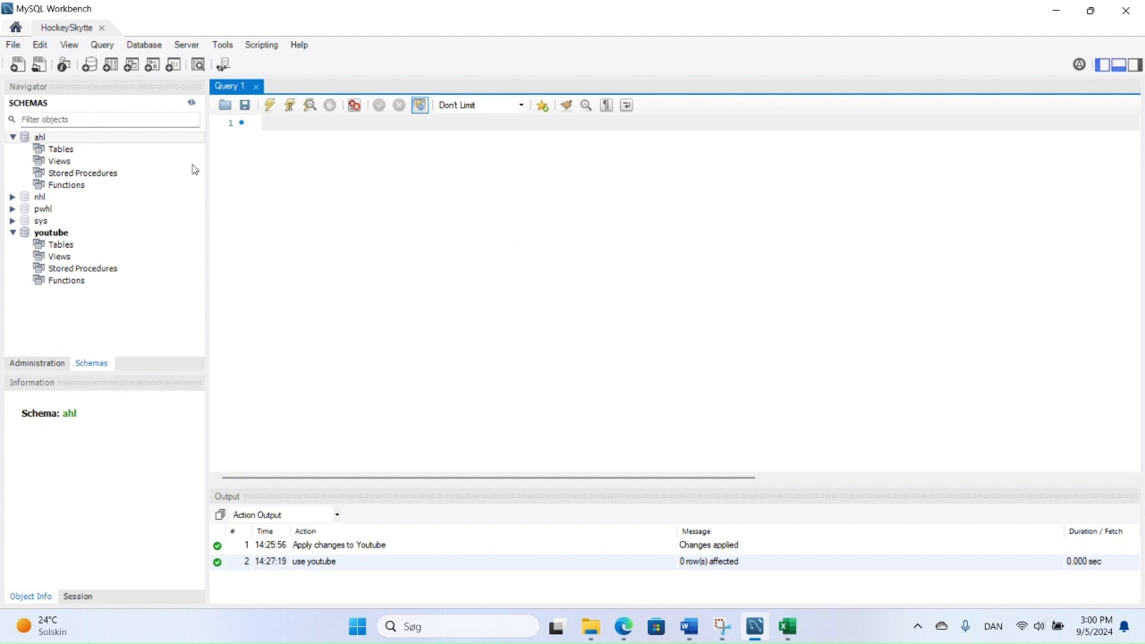
{"action": "left_click", "coordinate": [61, 236]}
{"action": "right_click", "coordinate": [60, 237]}
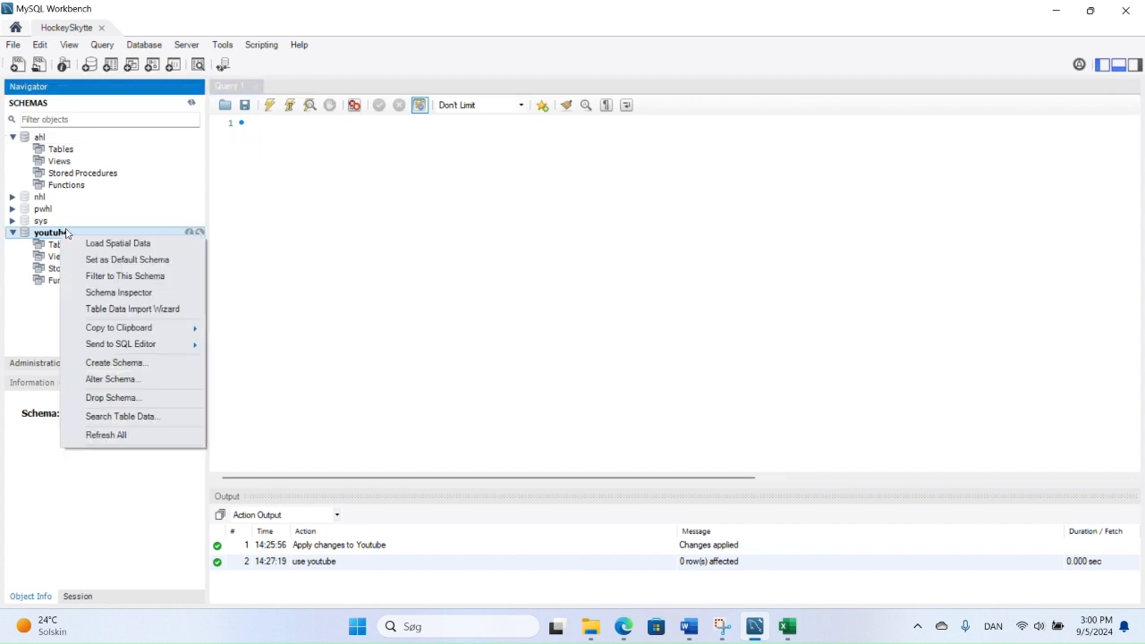
{"action": "left_click", "coordinate": [133, 310]}
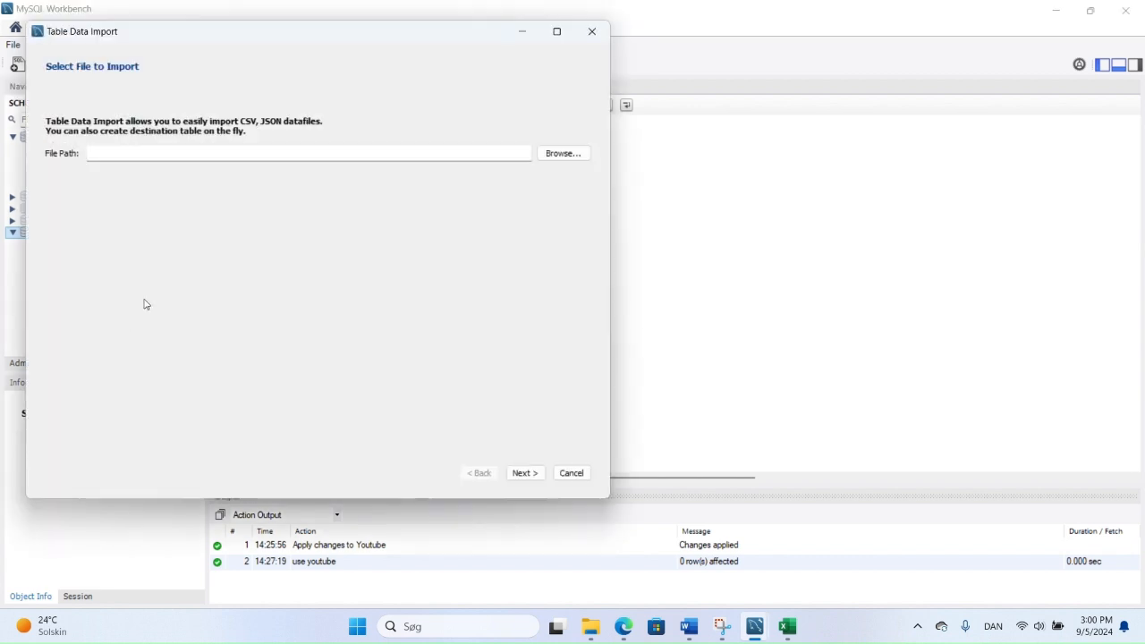
- Import the Teams CSV file from the YouTube folder into a new Teams table in the youtube schema, keeping the detected utf-8 encoding and field types
{"action": "left_click", "coordinate": [561, 154]}
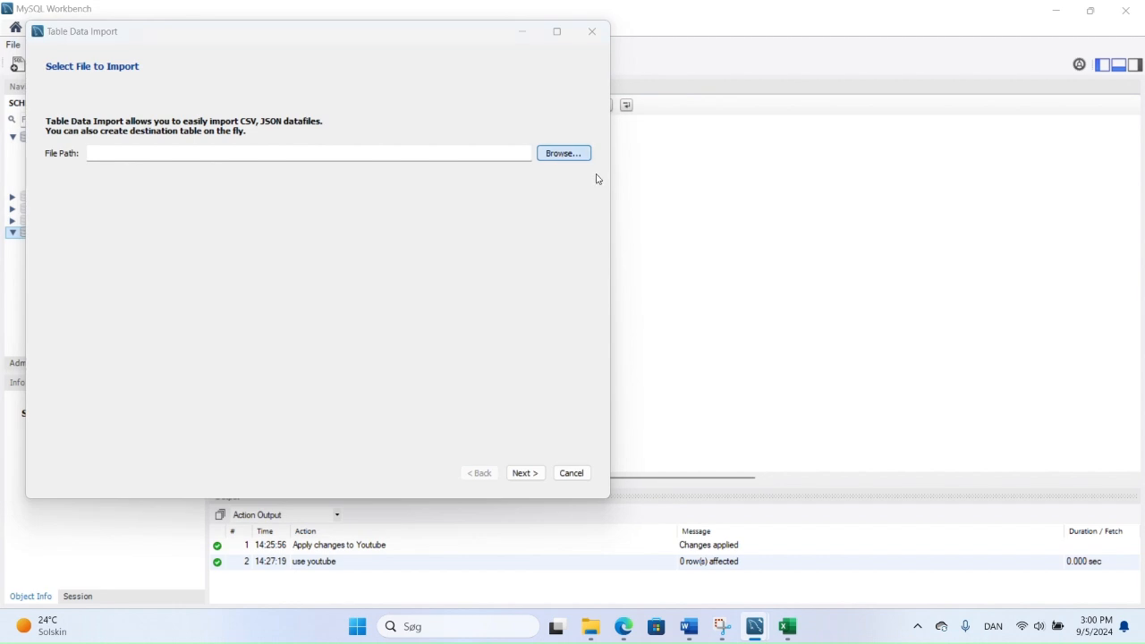
{"action": "scroll", "coordinate": [106, 196], "scroll_direction": "up", "scroll_amount": 5}
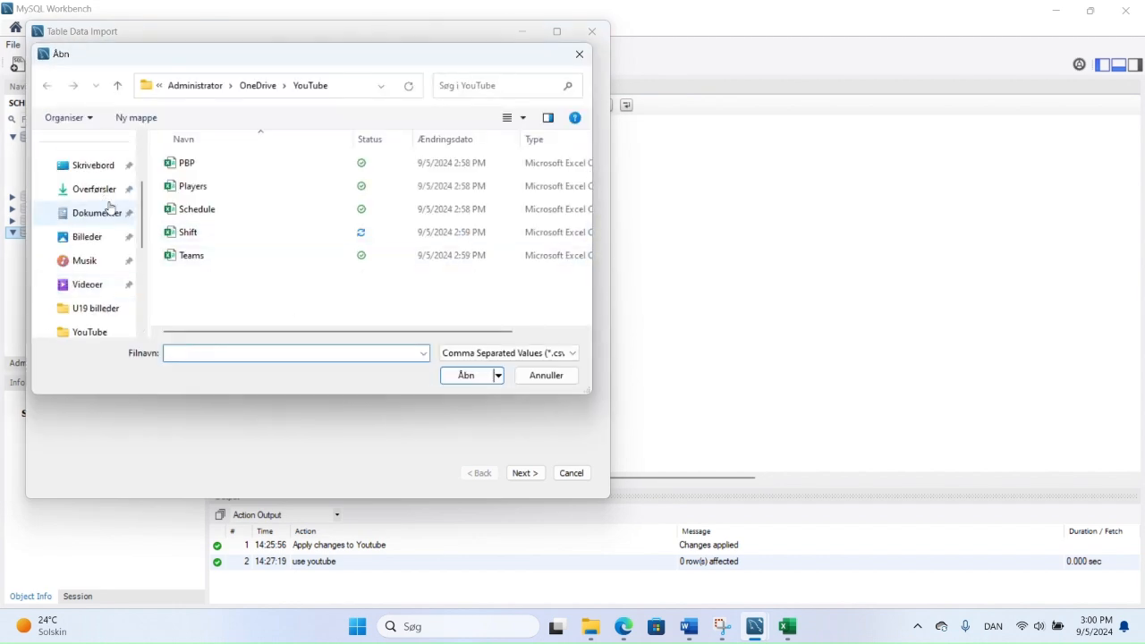
{"action": "left_click", "coordinate": [203, 255]}
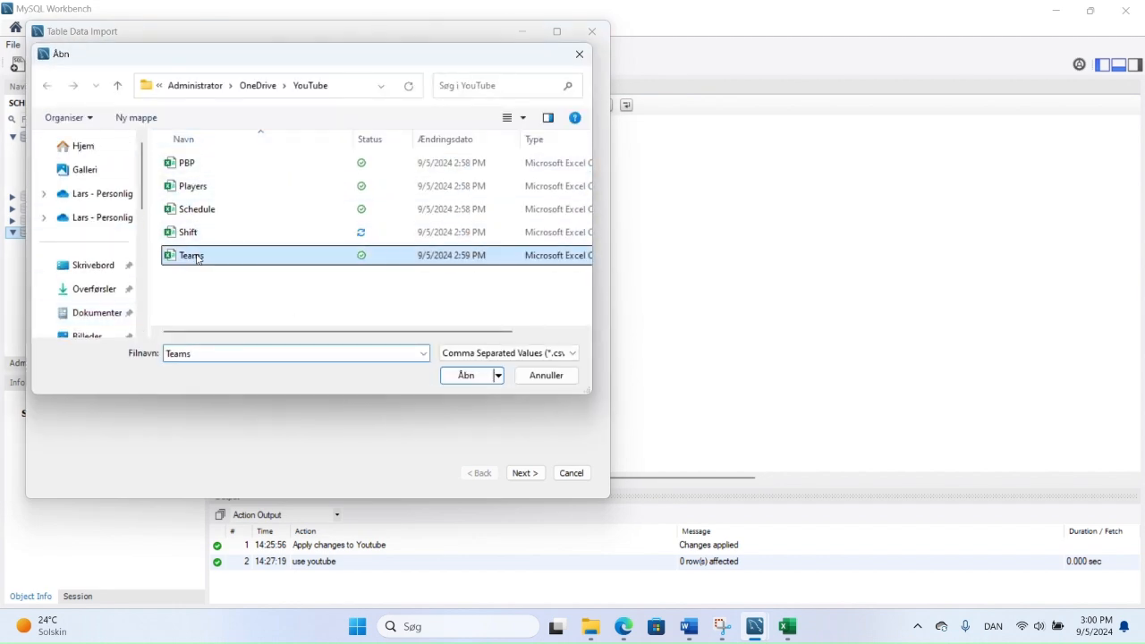
{"action": "left_click", "coordinate": [452, 378]}
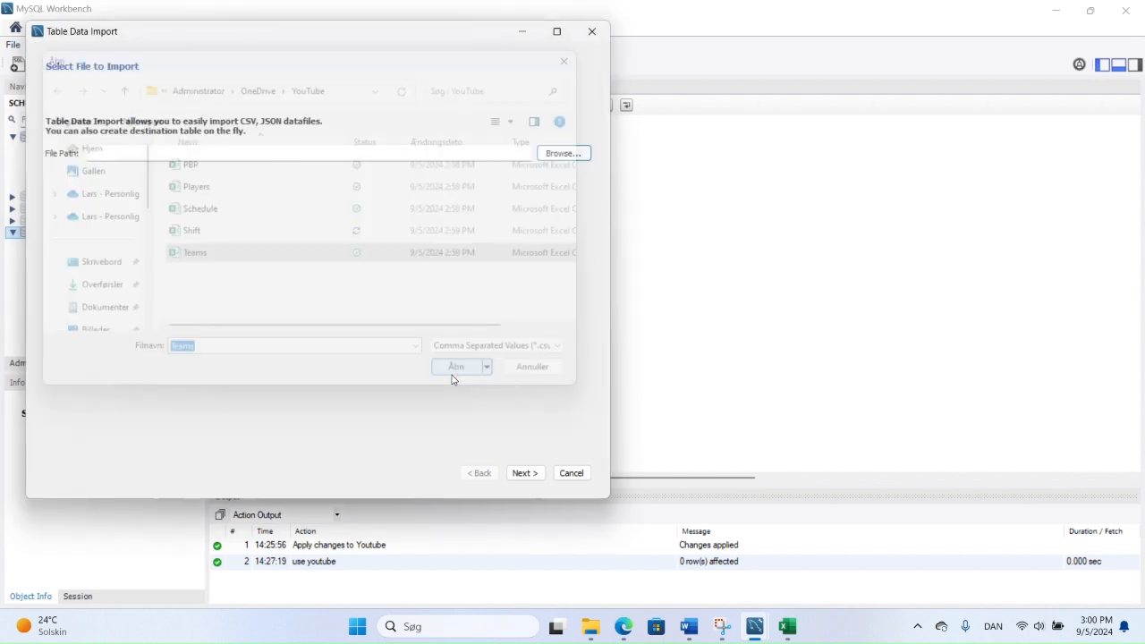
{"action": "left_click", "coordinate": [524, 473]}
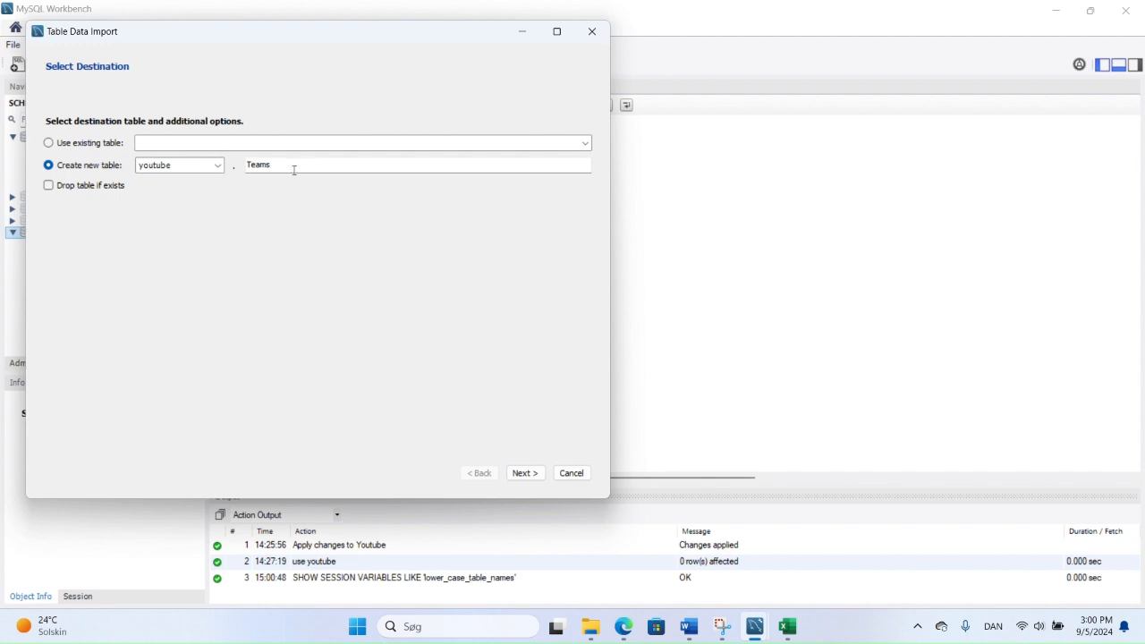
{"action": "left_click", "coordinate": [524, 473]}
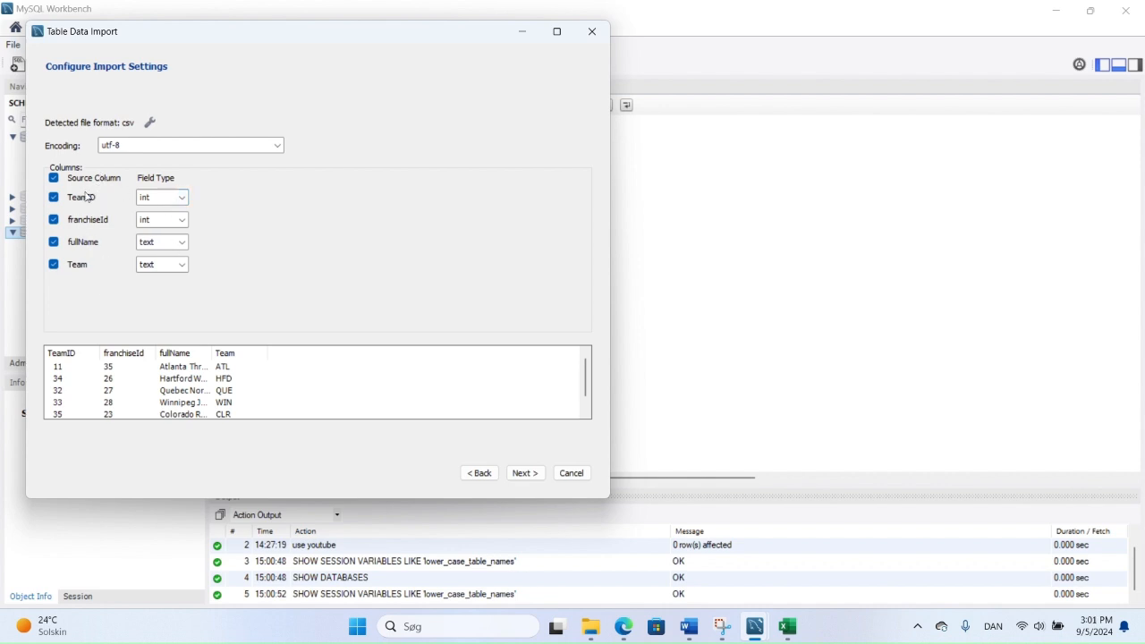
{"action": "left_click", "coordinate": [521, 476]}
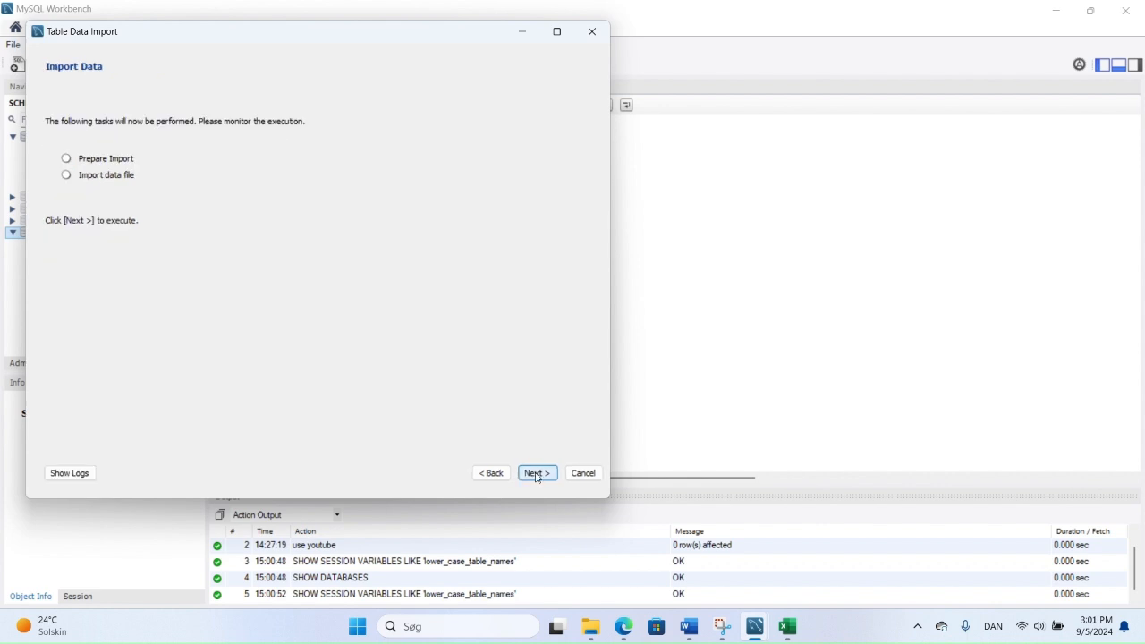
{"action": "left_click", "coordinate": [537, 475]}
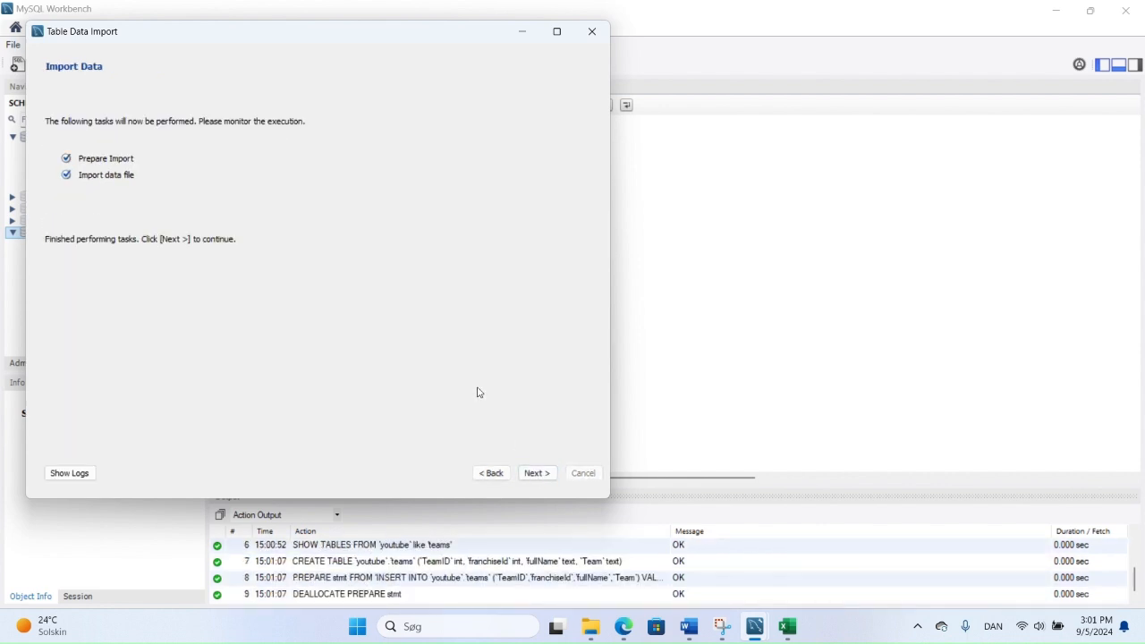
{"action": "left_click", "coordinate": [545, 475]}
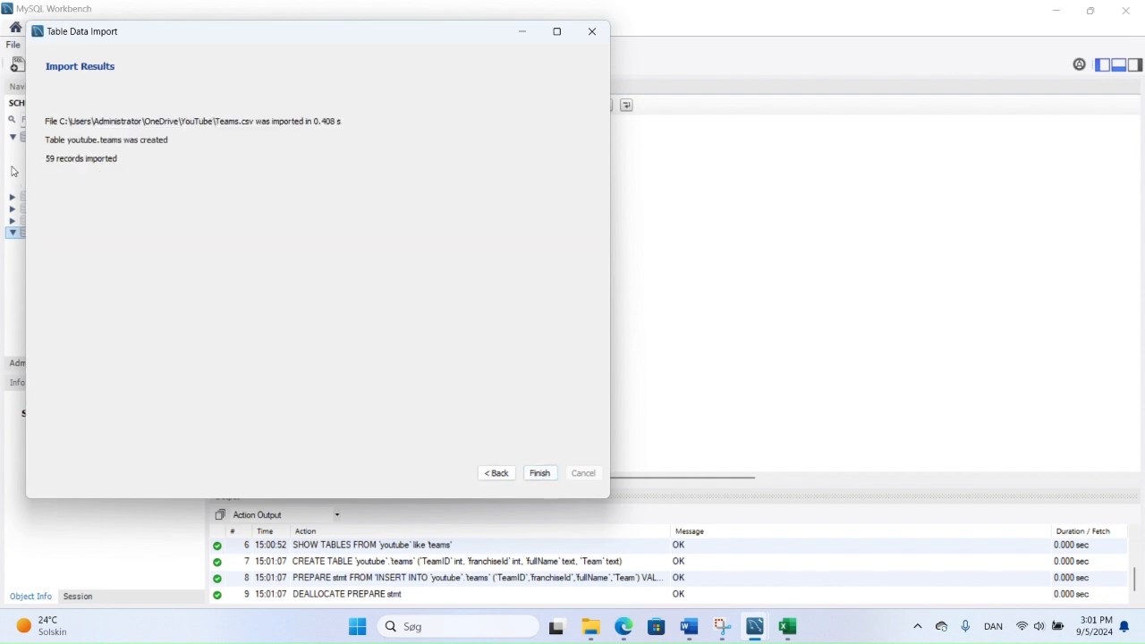
{"action": "left_click", "coordinate": [539, 474]}
- Refresh the schema list and select the new teams table under youtube to show its columns
{"action": "left_click", "coordinate": [263, 122]}
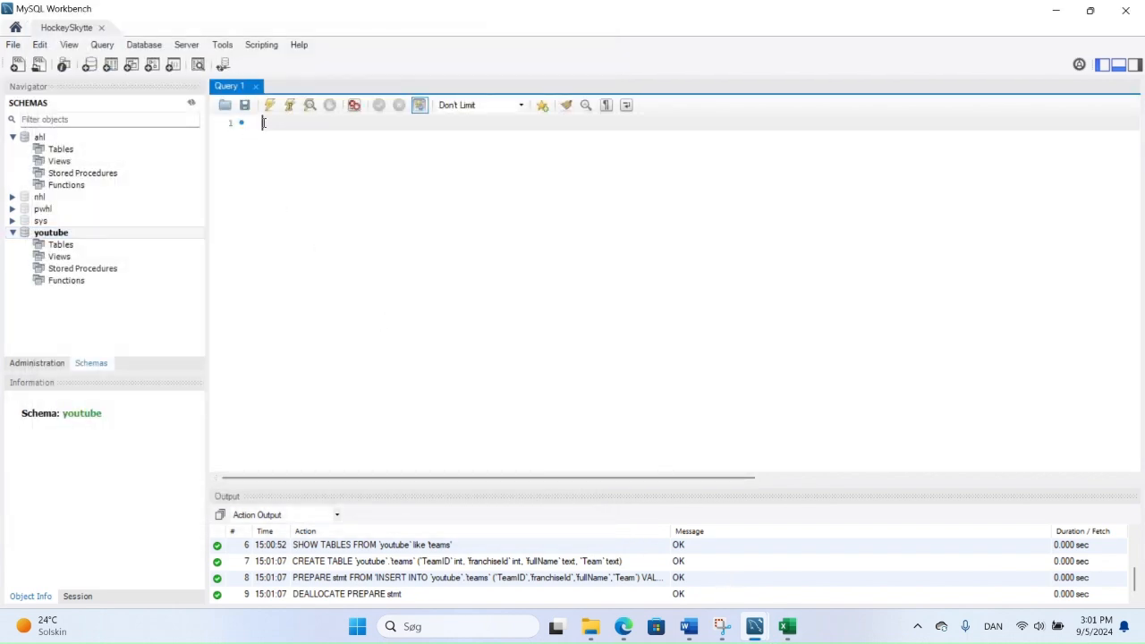
{"action": "left_click", "coordinate": [191, 103]}
{"action": "left_click", "coordinate": [71, 257]}
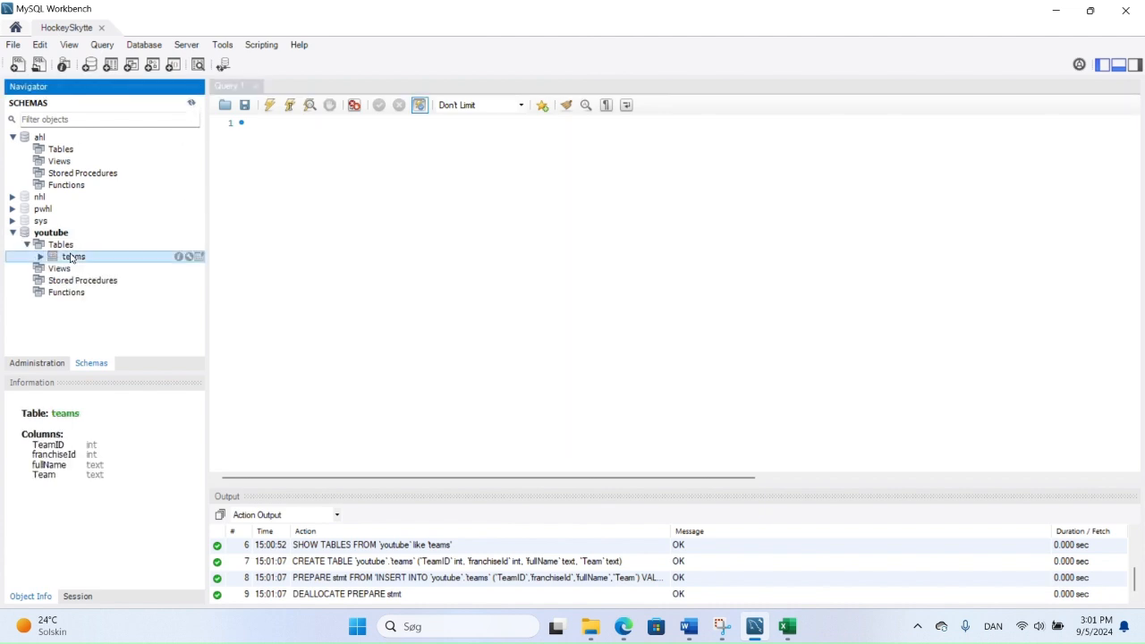
- Run the query "select * from teams;" and look through the returned rows
{"action": "left_click", "coordinate": [264, 130]}
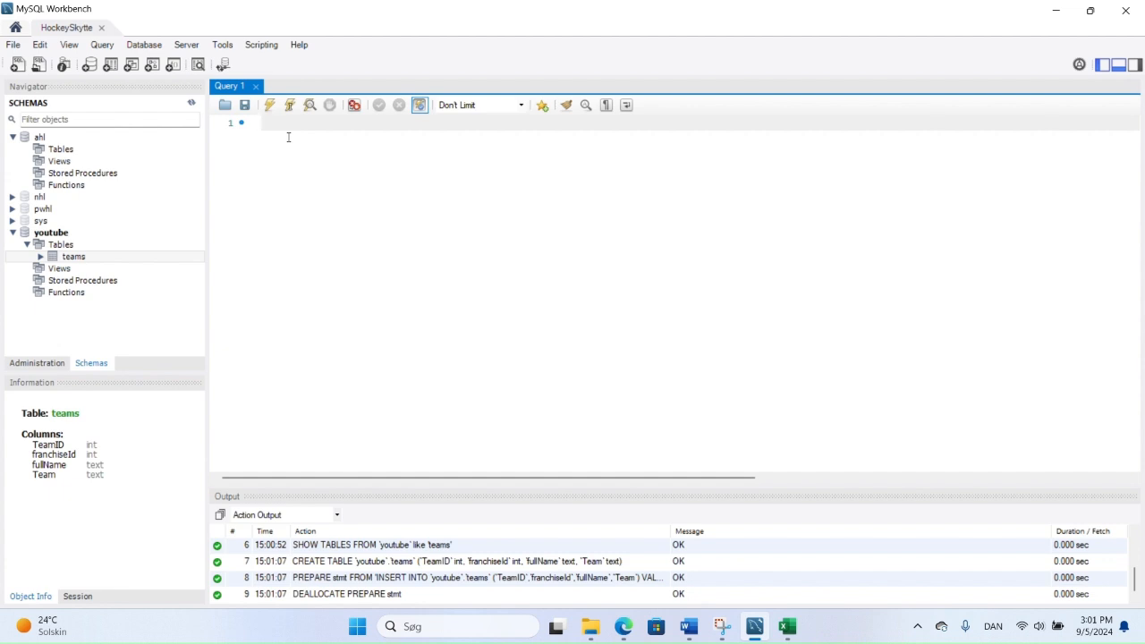
{"action": "type", "text": "select * from teams;"}
{"action": "left_click", "coordinate": [290, 106]}
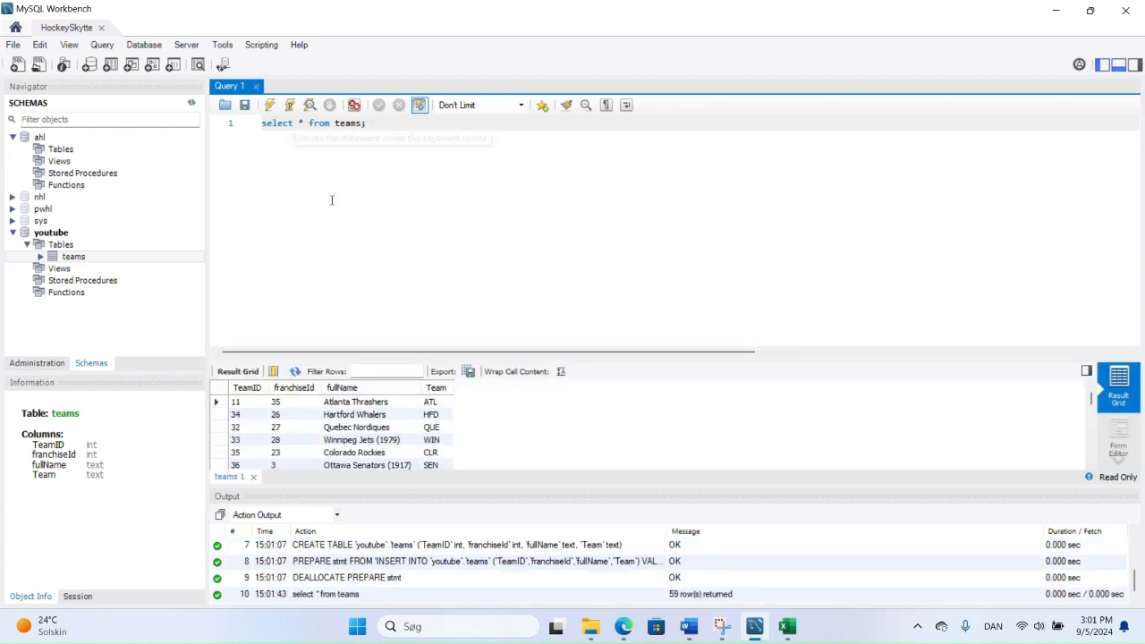
{"action": "scroll", "coordinate": [386, 434], "scroll_direction": "down", "scroll_amount": 10}
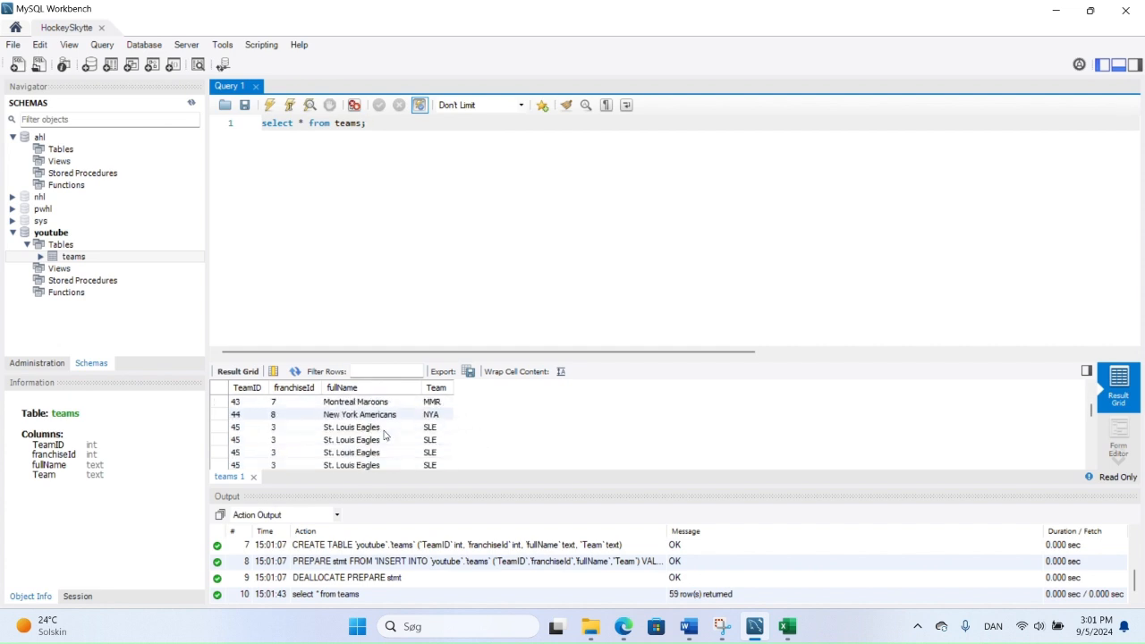
{"action": "scroll", "coordinate": [386, 434], "scroll_direction": "up", "scroll_amount": 3}
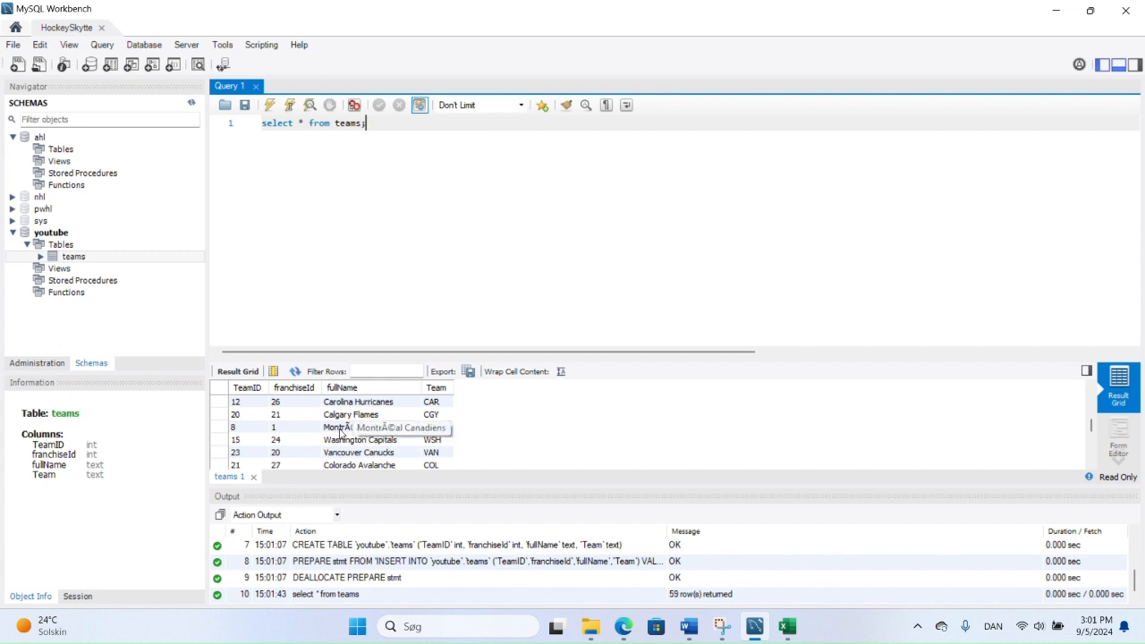
{"action": "scroll", "coordinate": [345, 427], "scroll_direction": "down", "scroll_amount": 5}
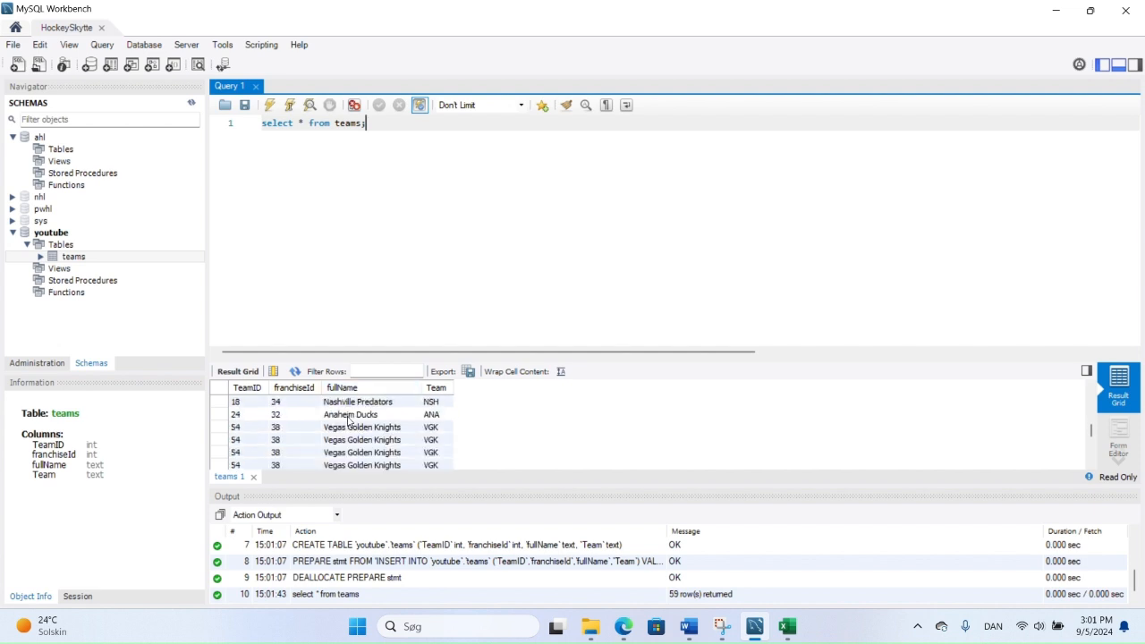
{"action": "scroll", "coordinate": [349, 423], "scroll_direction": "down", "scroll_amount": 3}
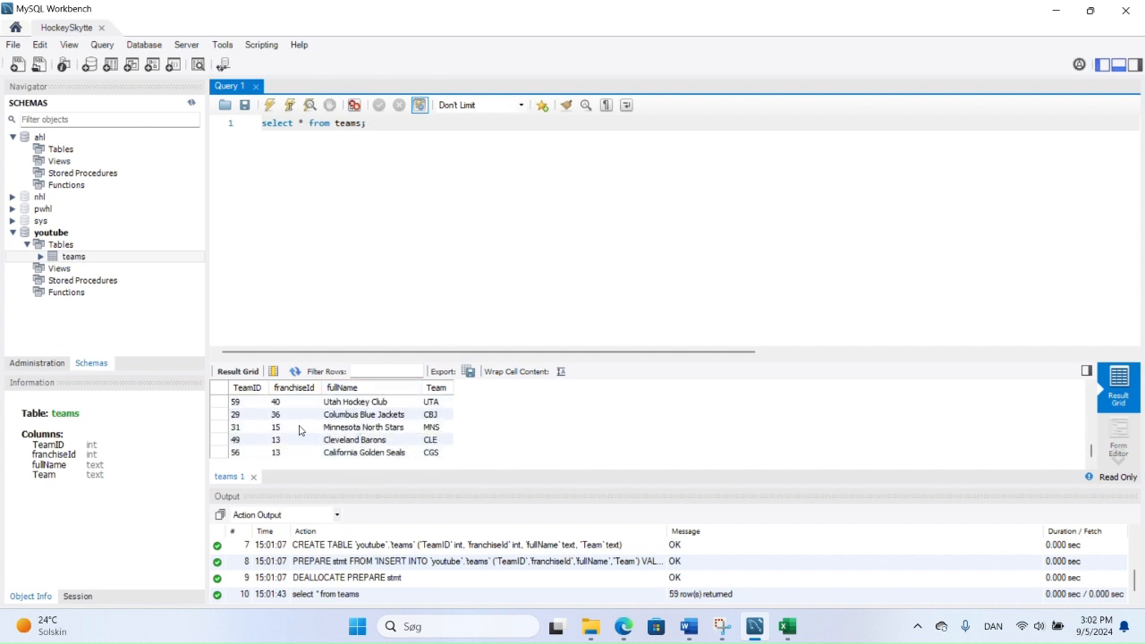
{"action": "scroll", "coordinate": [361, 439], "scroll_direction": "up", "scroll_amount": 3}
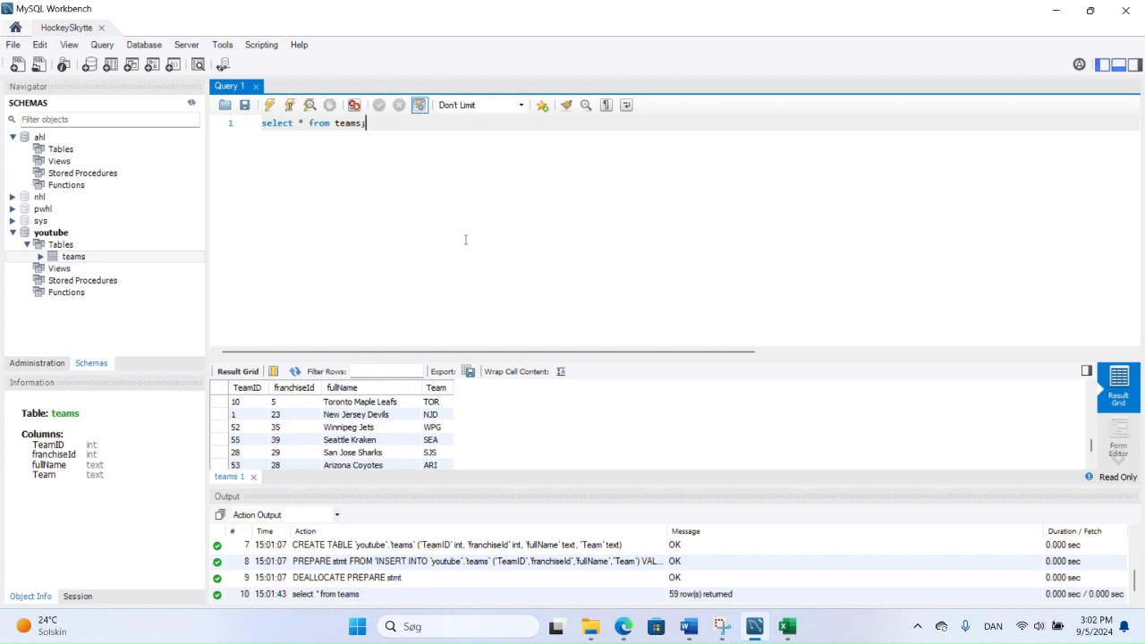
- Start importing the PBP CSV file into a new PBP table in the youtube schema, keeping the detected utf-8 encoding and all columns
{"action": "left_click", "coordinate": [55, 235]}
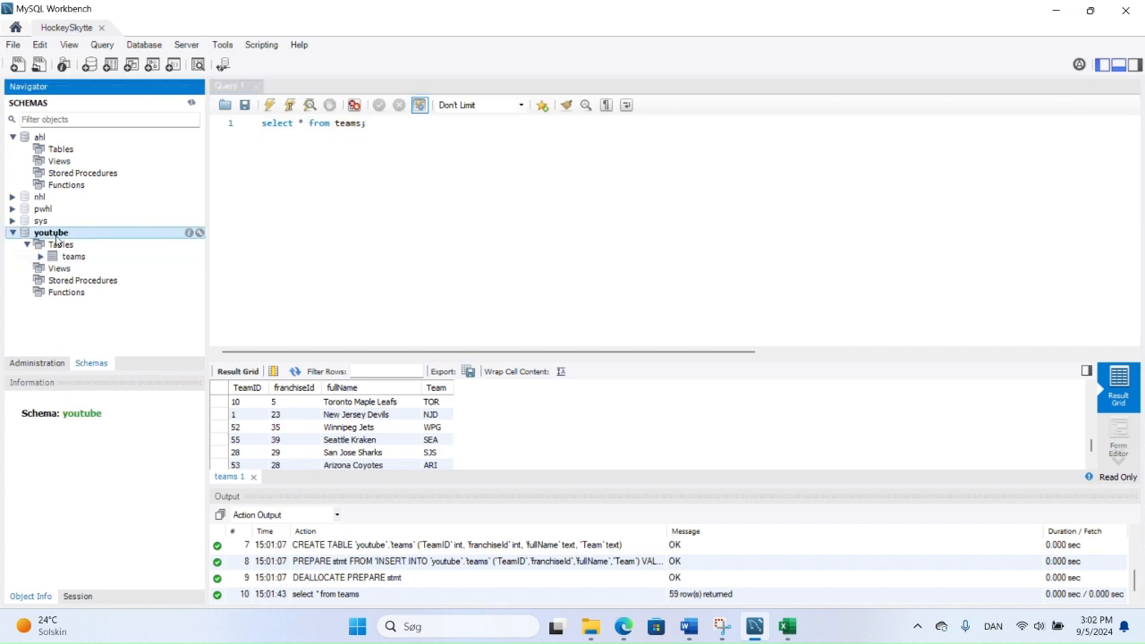
{"action": "right_click", "coordinate": [56, 235]}
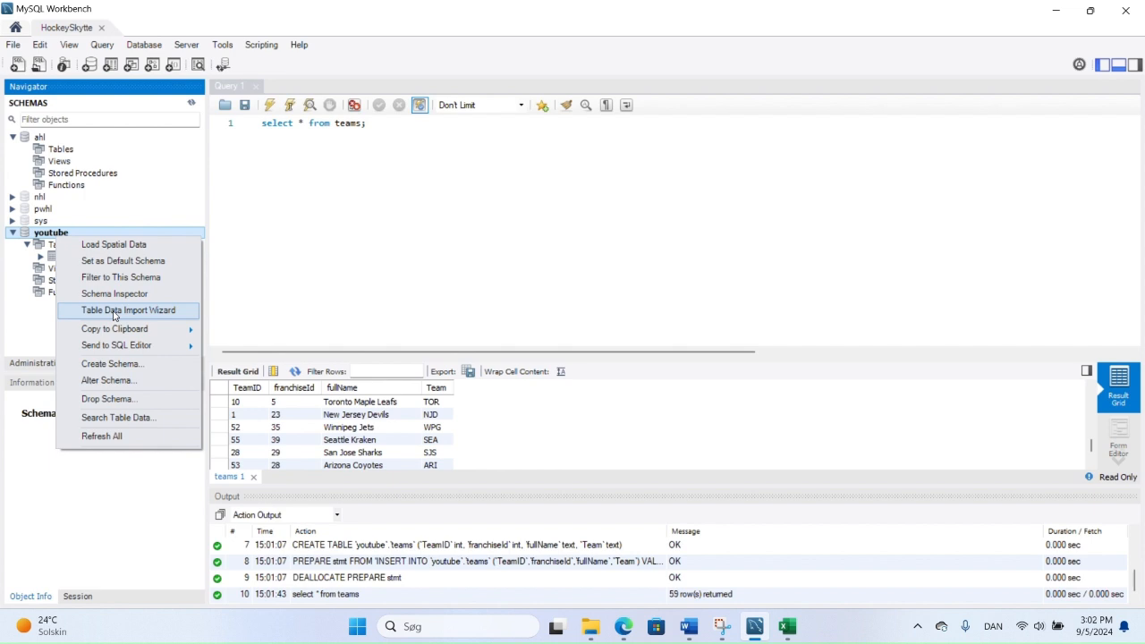
{"action": "left_click", "coordinate": [113, 310]}
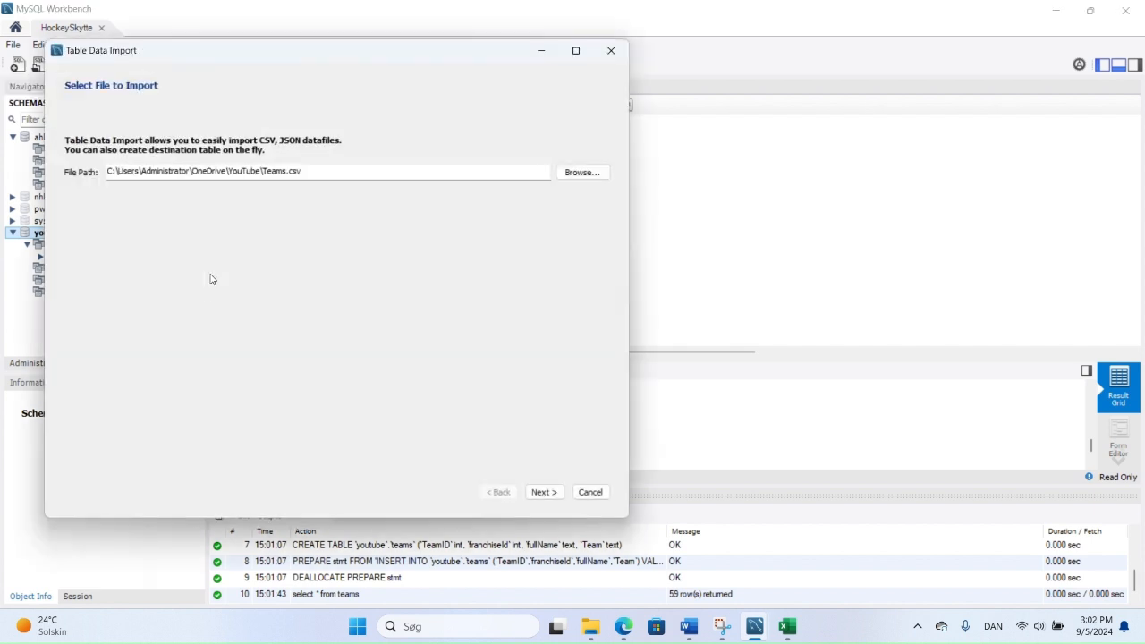
{"action": "left_click", "coordinate": [584, 174]}
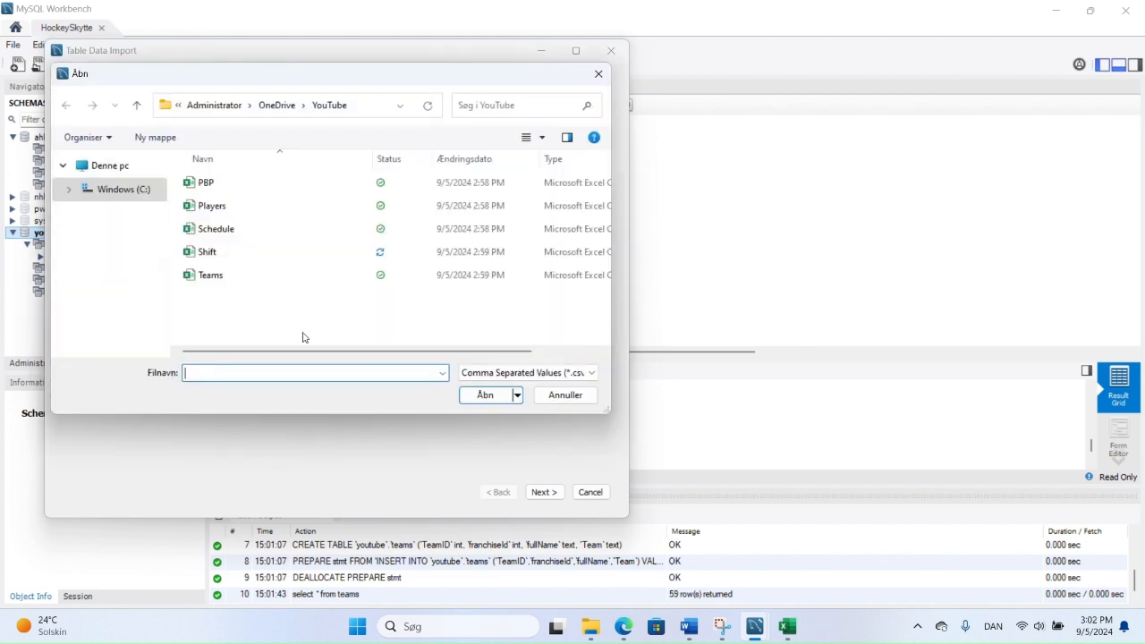
{"action": "left_click", "coordinate": [212, 183]}
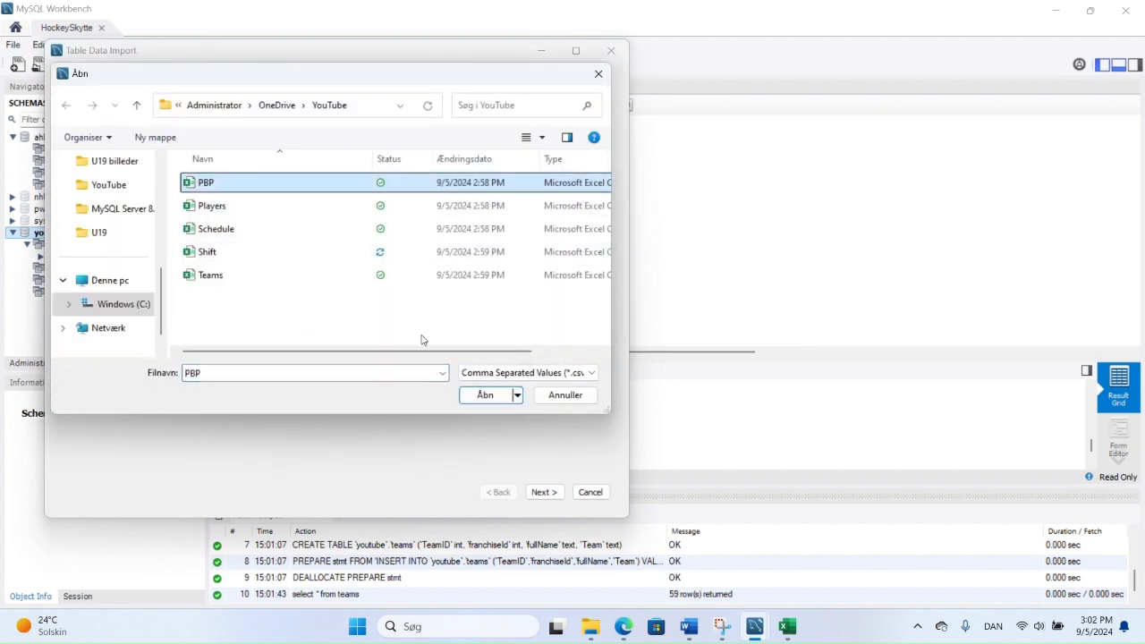
{"action": "left_click", "coordinate": [491, 400]}
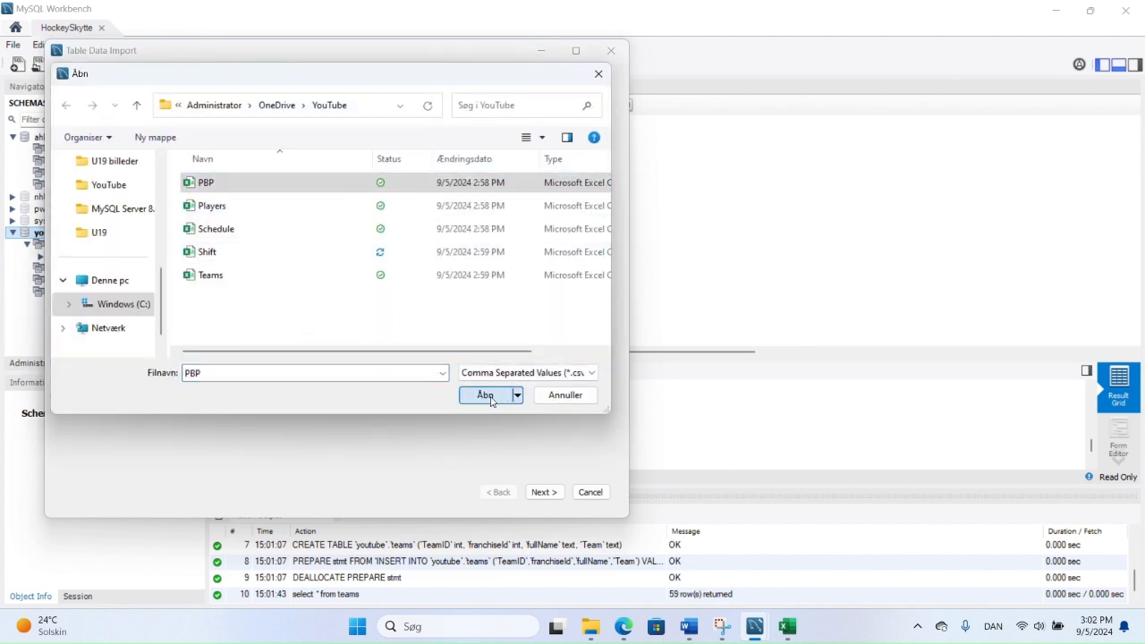
{"action": "left_click", "coordinate": [543, 492]}
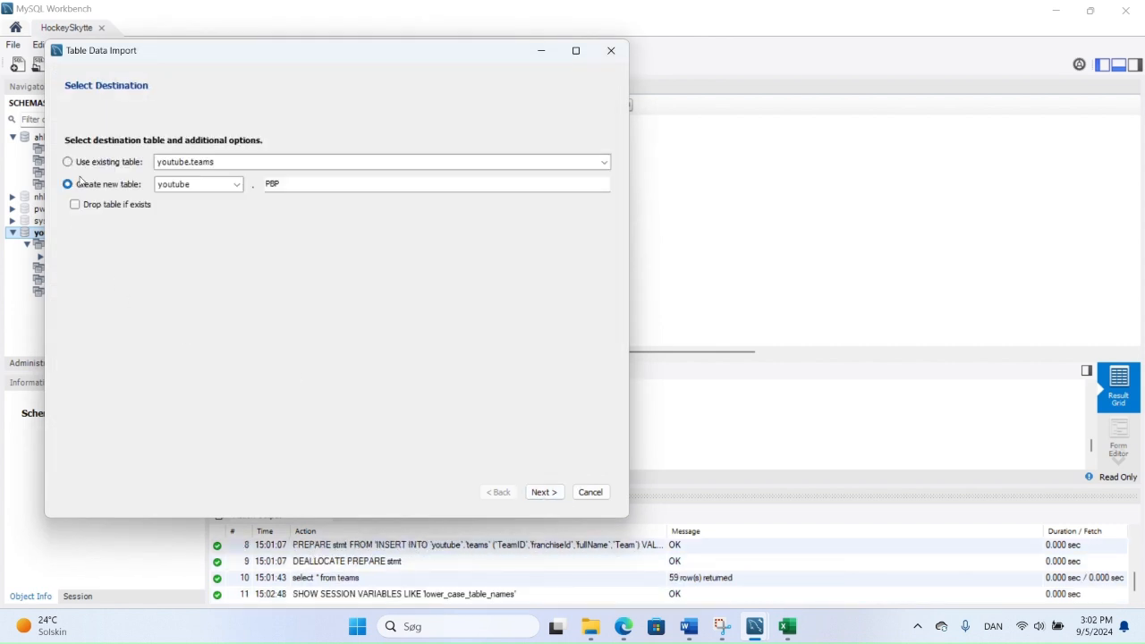
{"action": "left_click", "coordinate": [545, 495]}
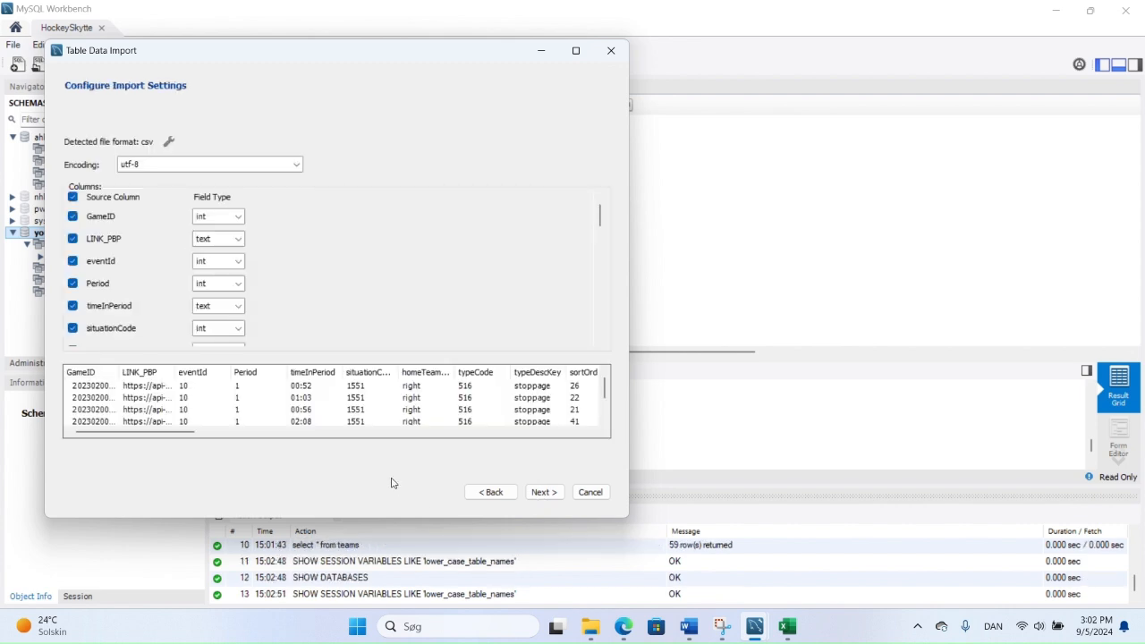
{"action": "scroll", "coordinate": [255, 286], "scroll_direction": "down", "scroll_amount": 3}
{"action": "scroll", "coordinate": [255, 286], "scroll_direction": "down", "scroll_amount": 5}
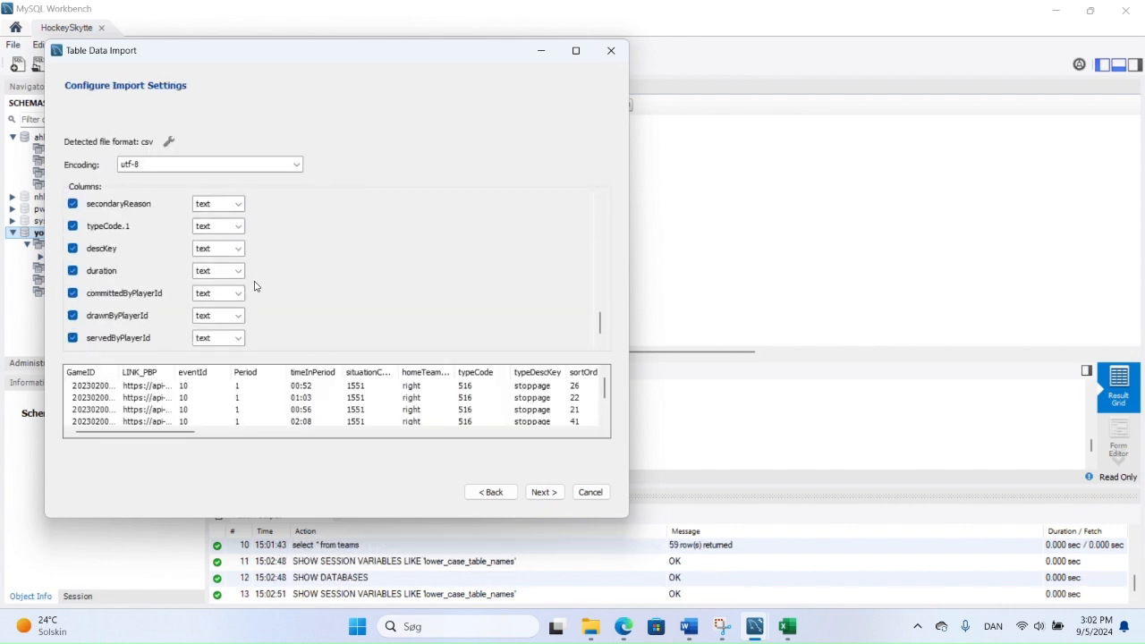
{"action": "left_click", "coordinate": [545, 493]}
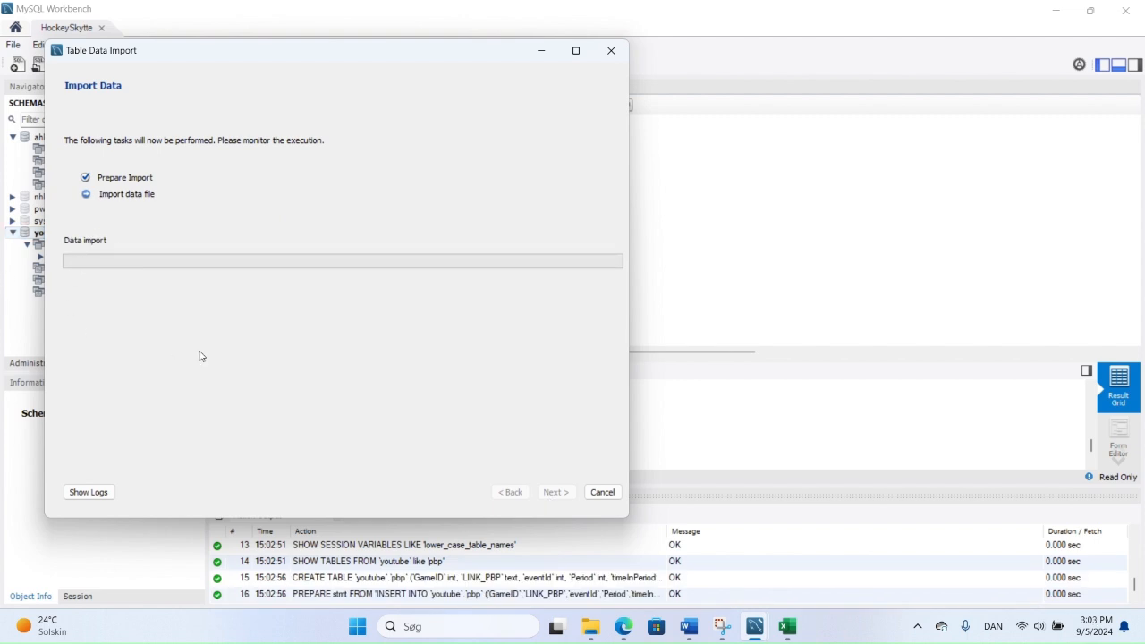
- Stop the running PBP import and dismiss the error dialog without reporting a bug
{"action": "left_click", "coordinate": [597, 493]}
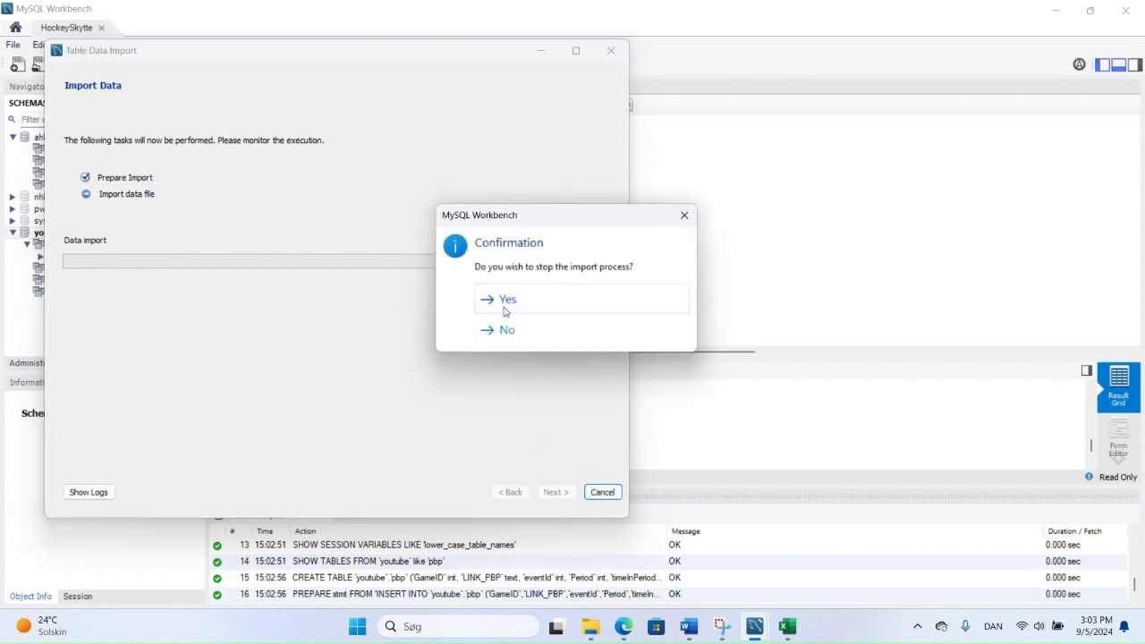
{"action": "left_click", "coordinate": [504, 311]}
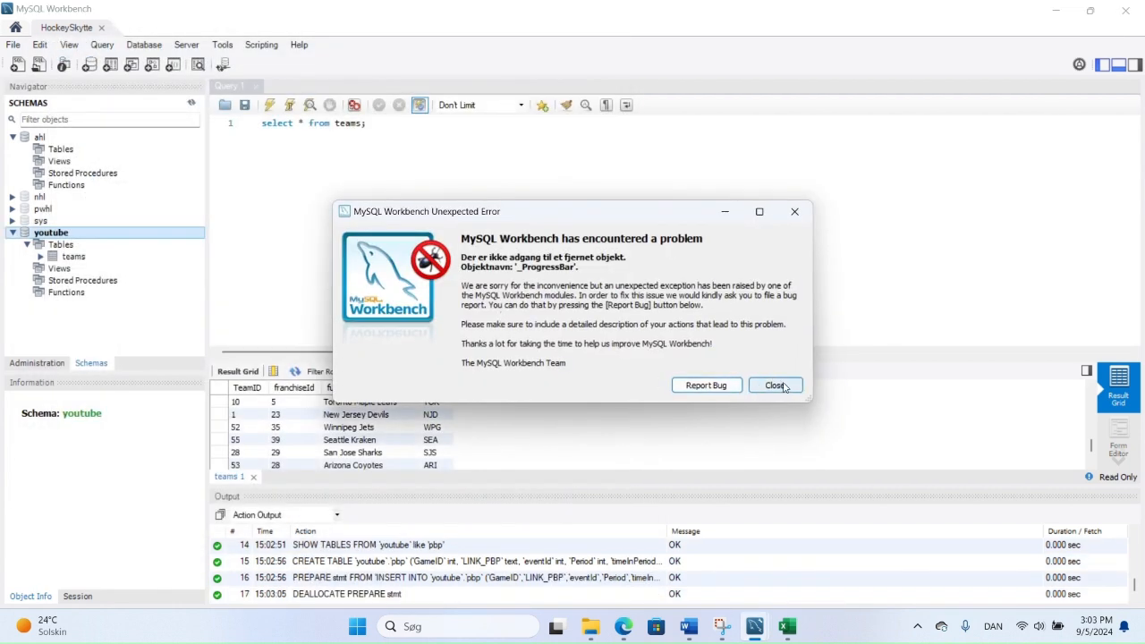
{"action": "left_click", "coordinate": [775, 386]}
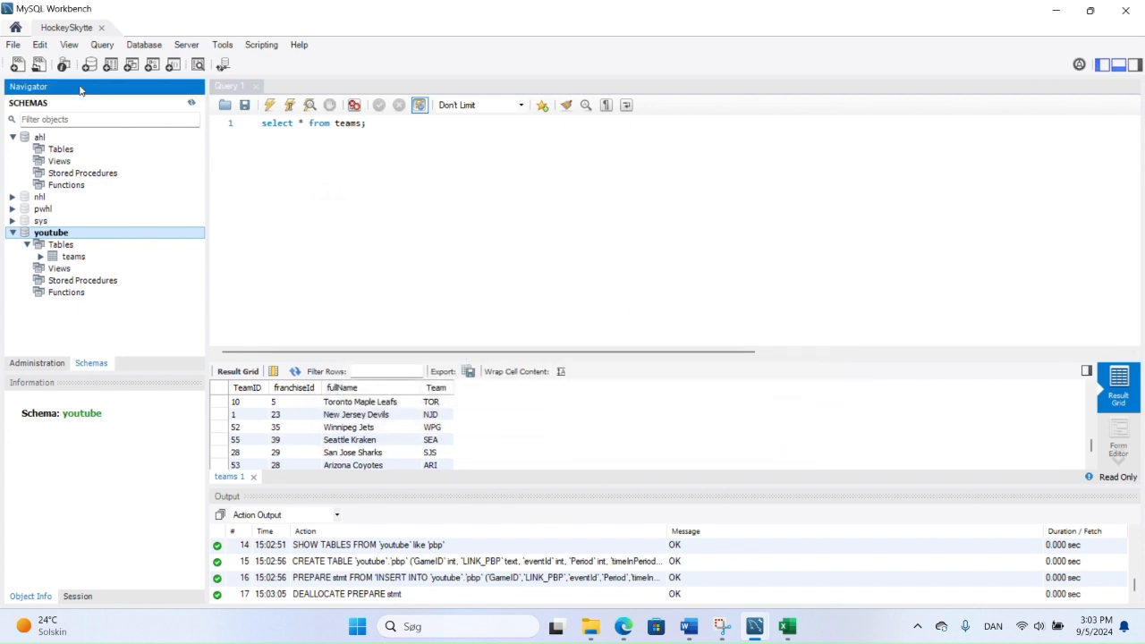
- Refresh the schema list, then change the query to "select * from pbp;" and run it
{"action": "left_click", "coordinate": [191, 104]}
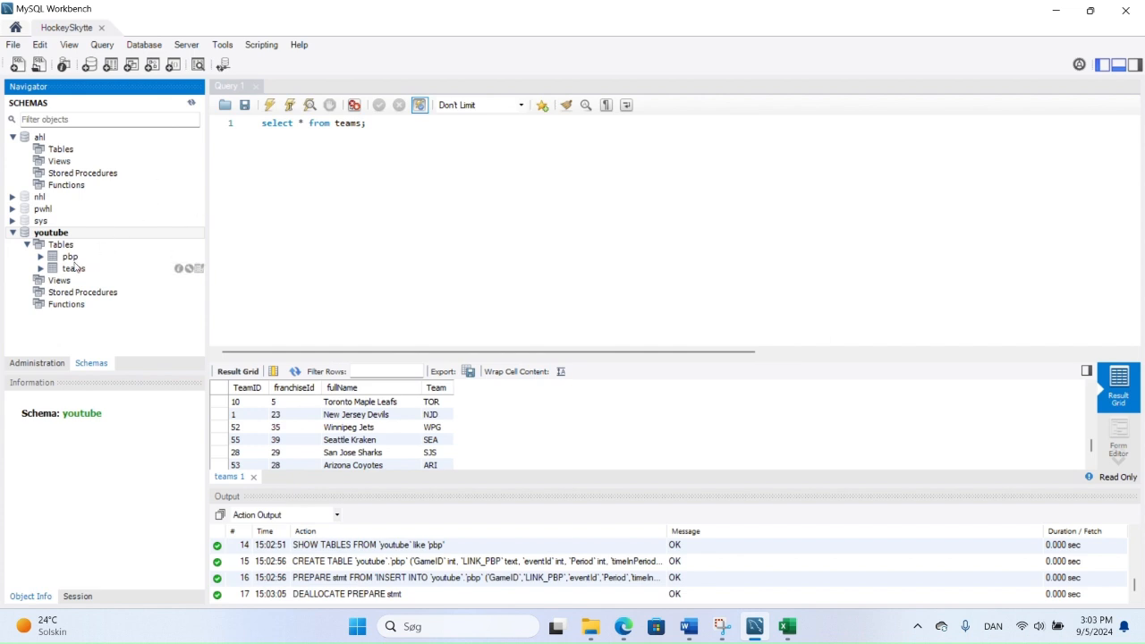
{"action": "left_click", "coordinate": [71, 259]}
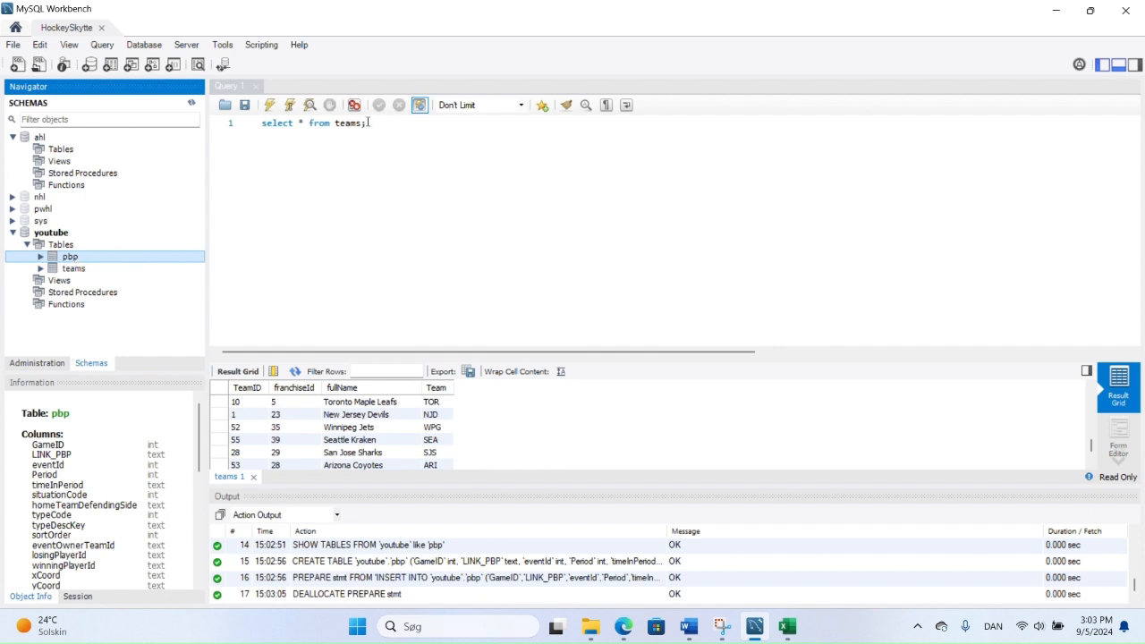
{"action": "left_click", "coordinate": [371, 169]}
{"action": "key", "text": "BackSpace"}
{"action": "key", "text": "BackSpace"}
{"action": "key", "text": "BackSpace"}
{"action": "key", "text": "BackSpace"}
{"action": "key", "text": "BackSpace"}
{"action": "key", "text": "BackSpace"}
{"action": "type", "text": "pbp"}
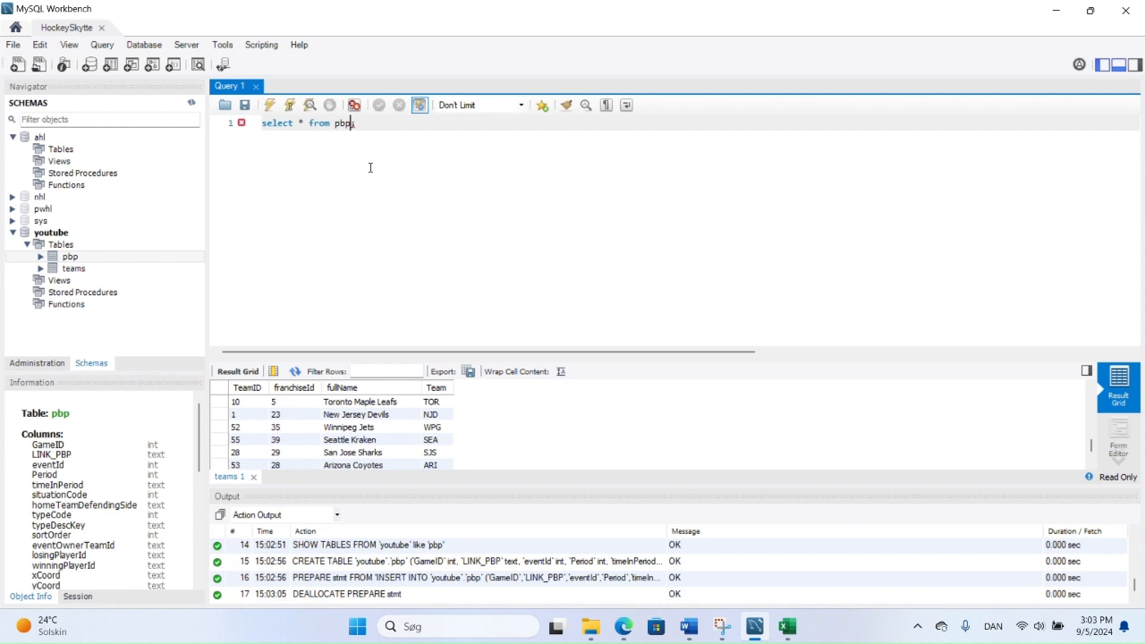
{"action": "left_click", "coordinate": [290, 105]}
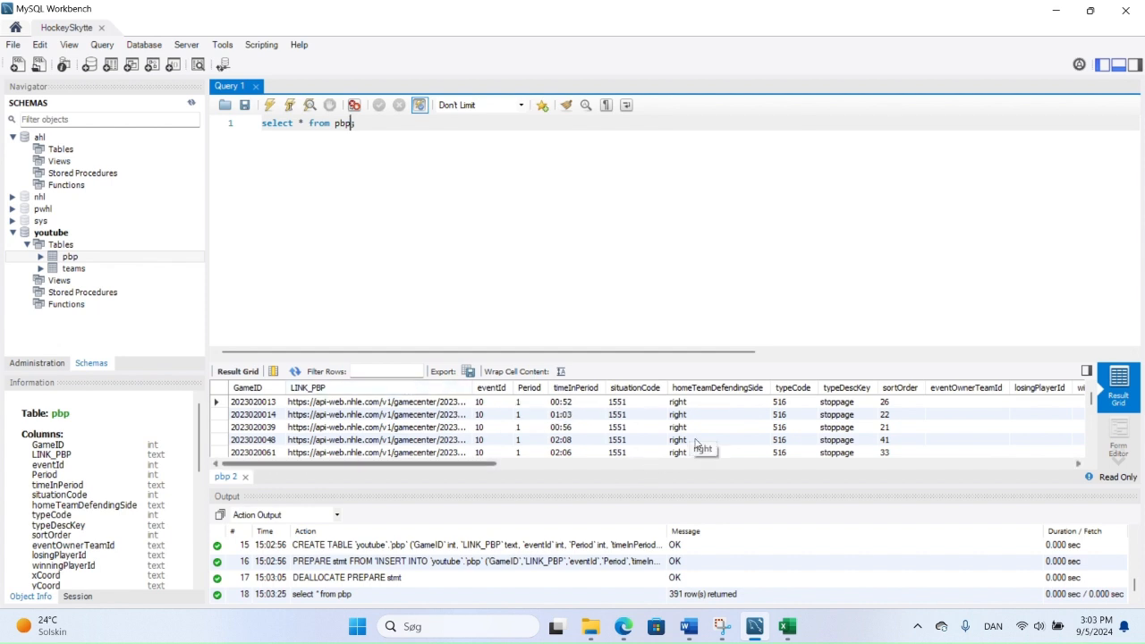
- Add the statement "truncate pbp;" above the select query, run it, and rerun "select * from pbp;"
{"action": "left_click_drag", "start_coordinate": [1093, 403], "coordinate": [1111, 355]}
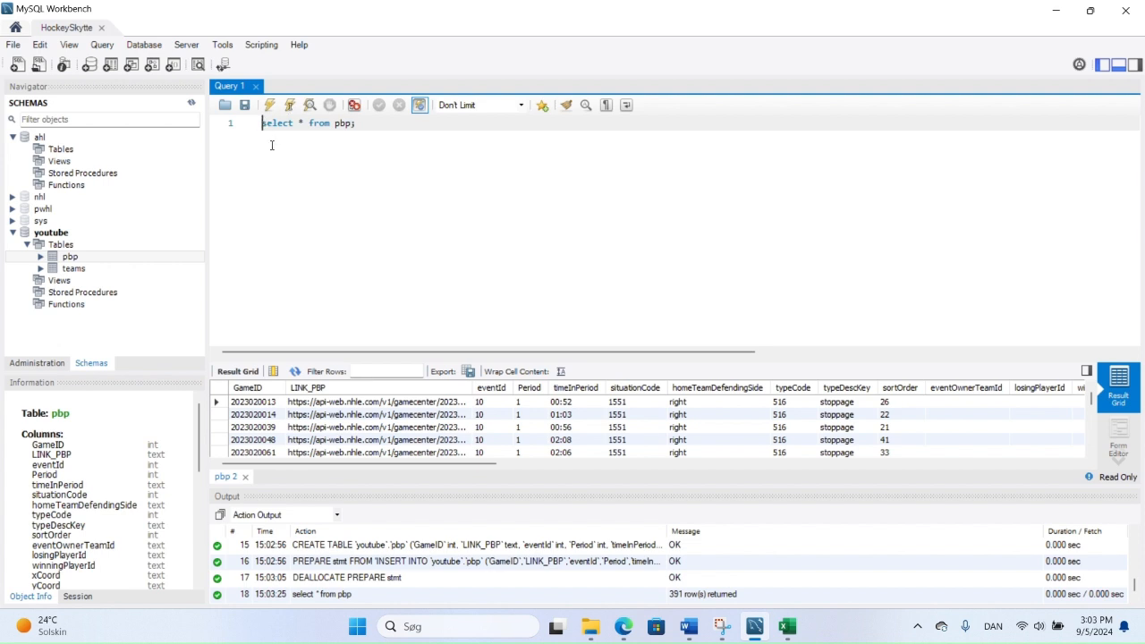
{"action": "key", "text": "Return"}
{"action": "key", "text": "Return"}
{"action": "key", "text": "Up"}
{"action": "key", "text": "Up"}
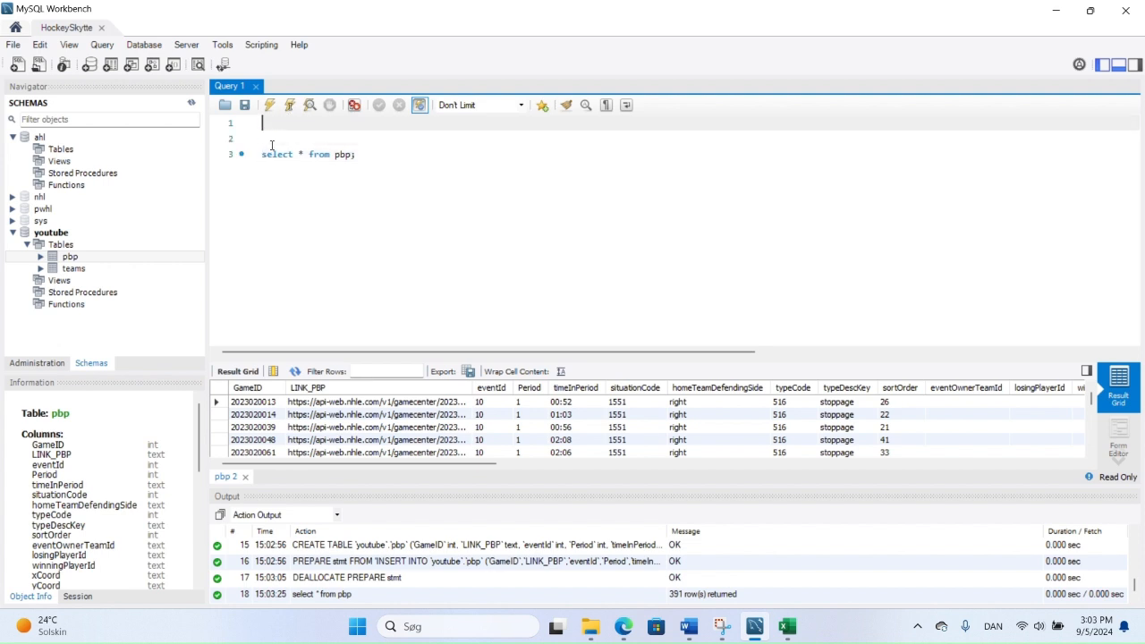
{"action": "left_click", "coordinate": [74, 258]}
{"action": "right_click", "coordinate": [77, 259]}
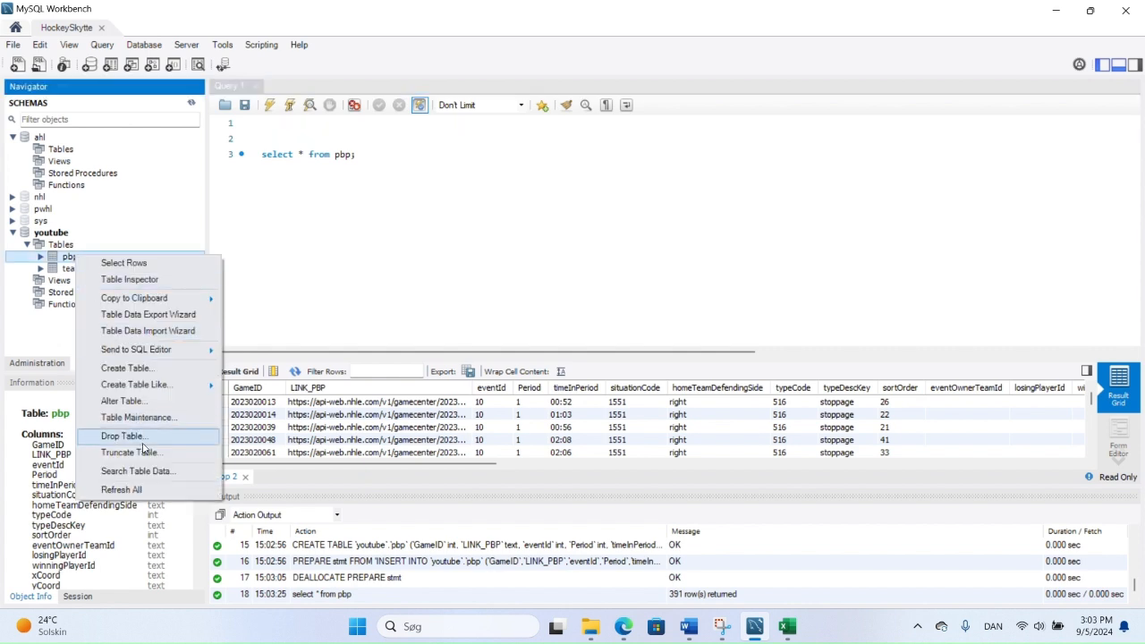
{"action": "left_click", "coordinate": [264, 129]}
{"action": "left_click", "coordinate": [266, 125]}
{"action": "type", "text": "truncate"}
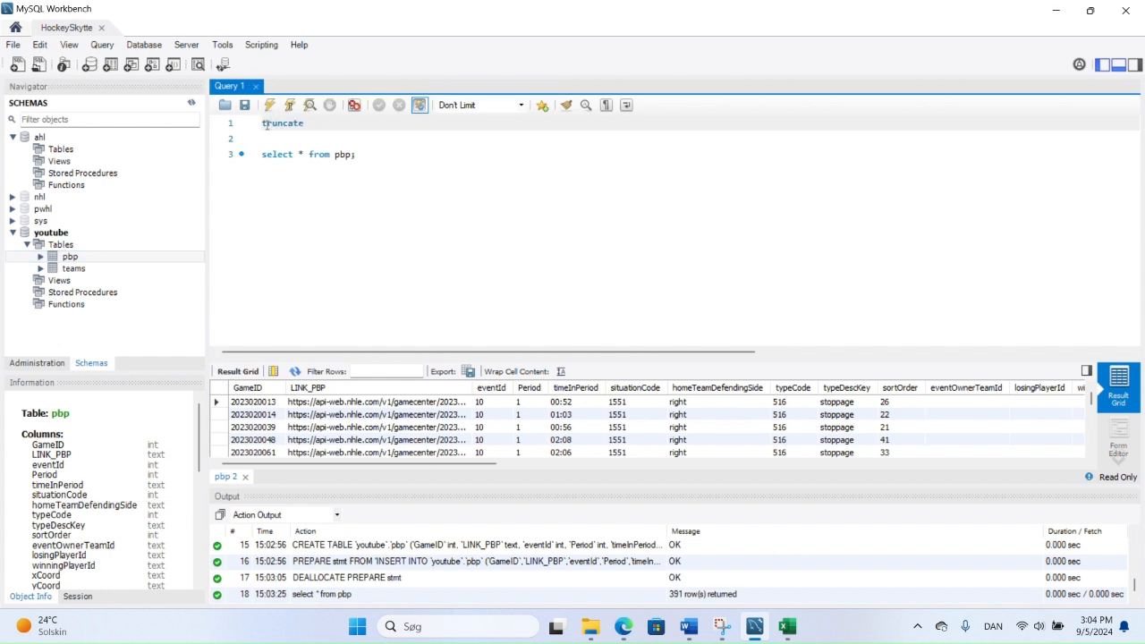
{"action": "type", "text": " pbp;"}
{"action": "left_click", "coordinate": [290, 106]}
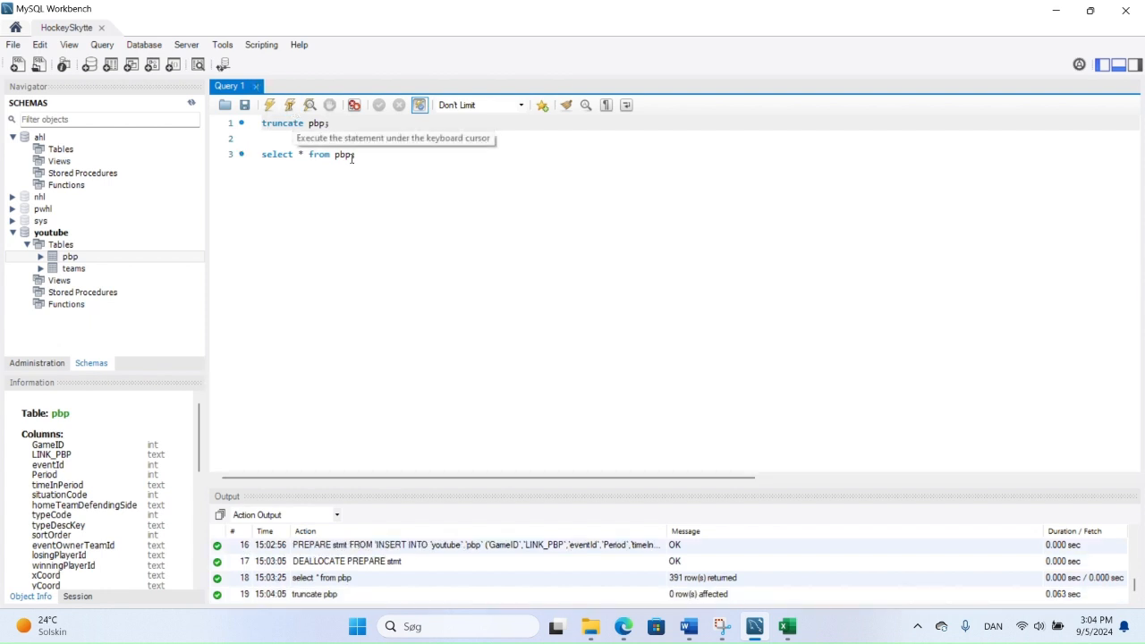
{"action": "left_click", "coordinate": [317, 153]}
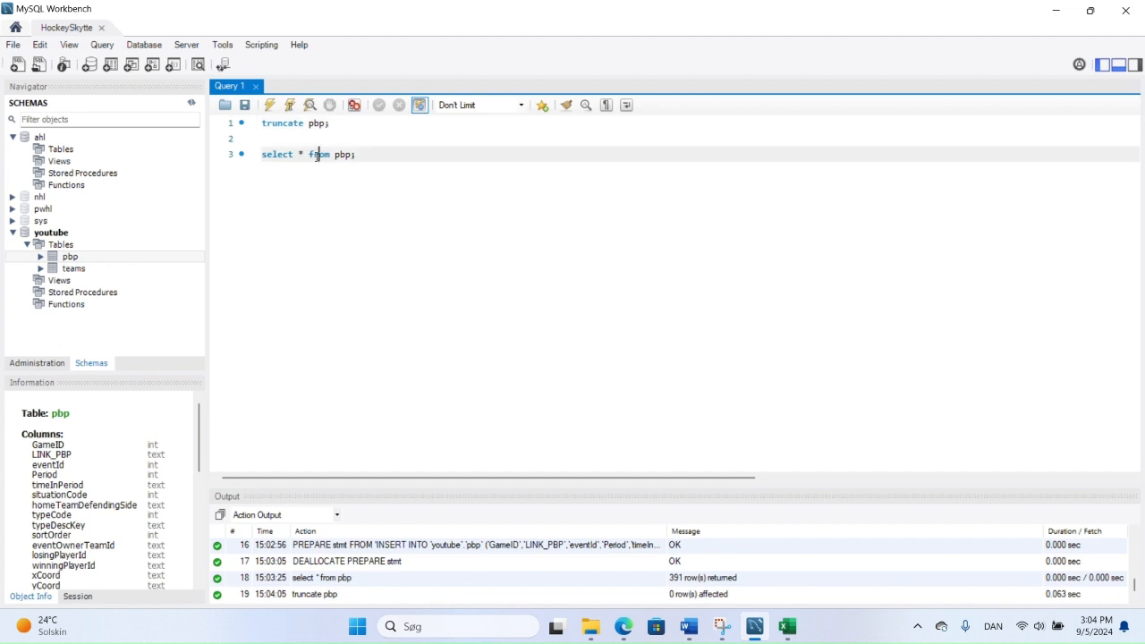
{"action": "left_click", "coordinate": [290, 105]}
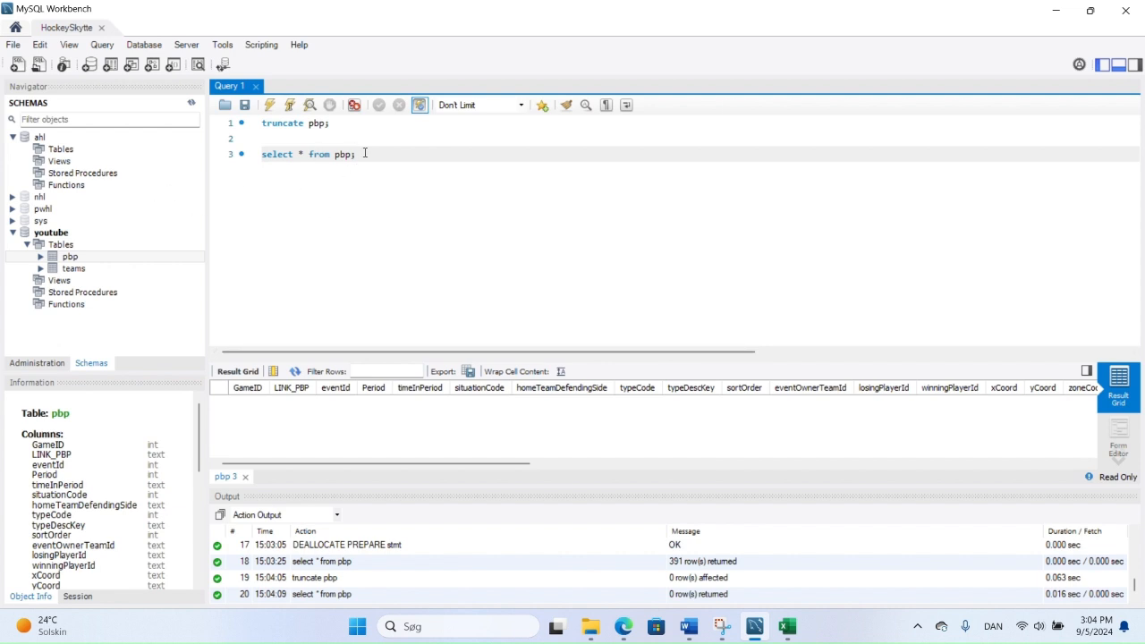
- Begin a "load data infile" statement below the select query and copy the PBP CSV file's path from the YouTube folder in File Explorer
{"action": "key", "text": "Return"}
{"action": "key", "text": "Return"}
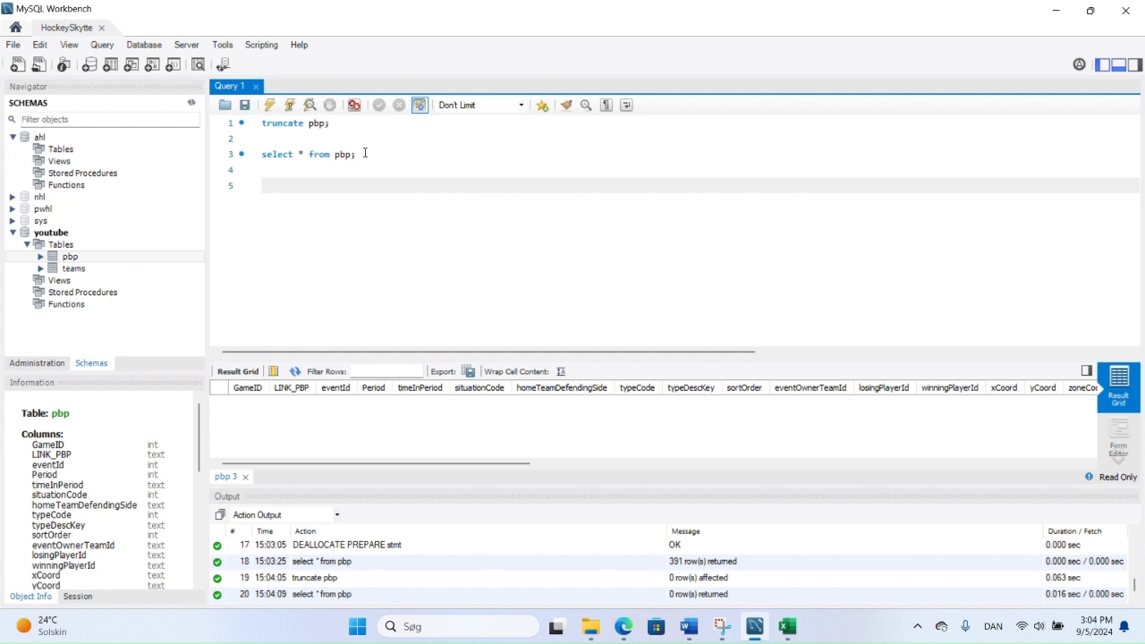
{"action": "type", "text": "load data infile"}
{"action": "left_click", "coordinate": [591, 626]}
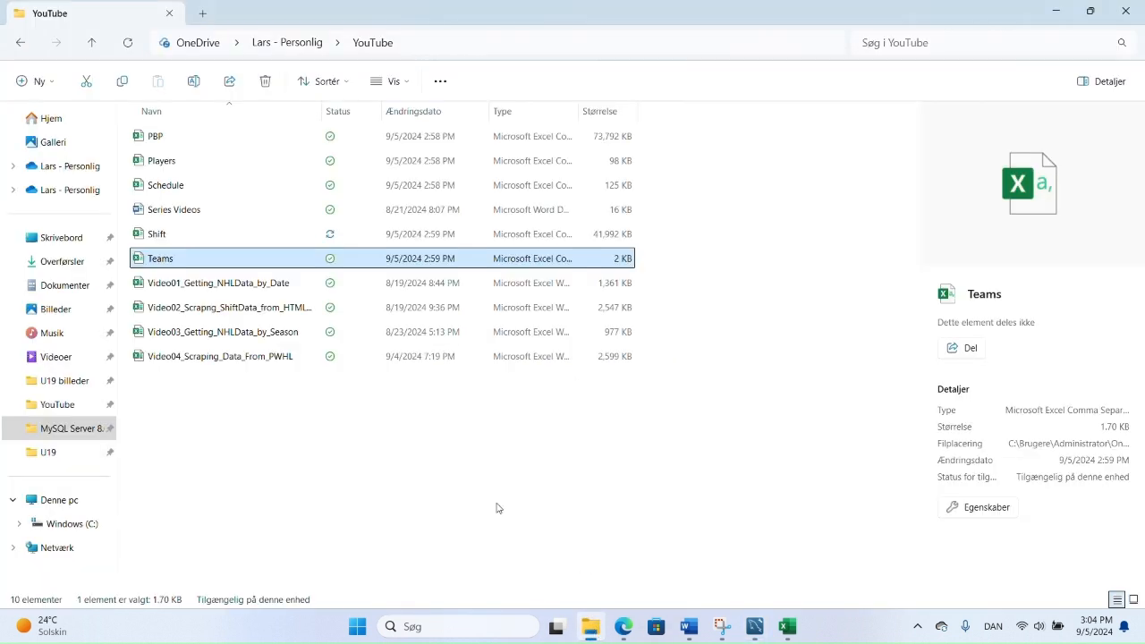
{"action": "left_click", "coordinate": [173, 139]}
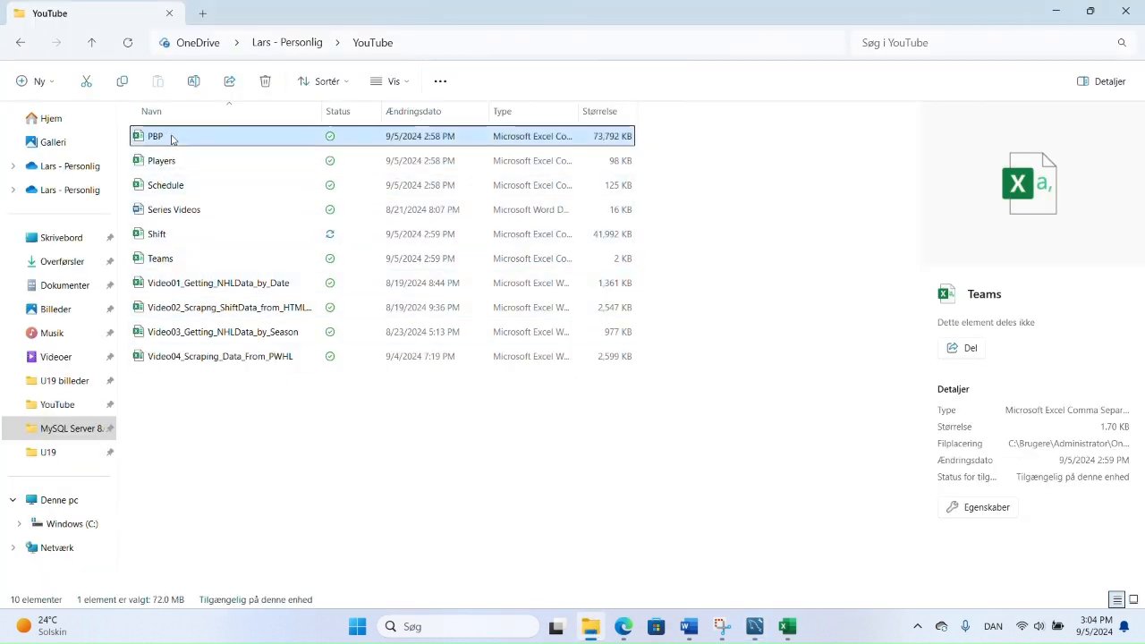
{"action": "right_click", "coordinate": [172, 139]}
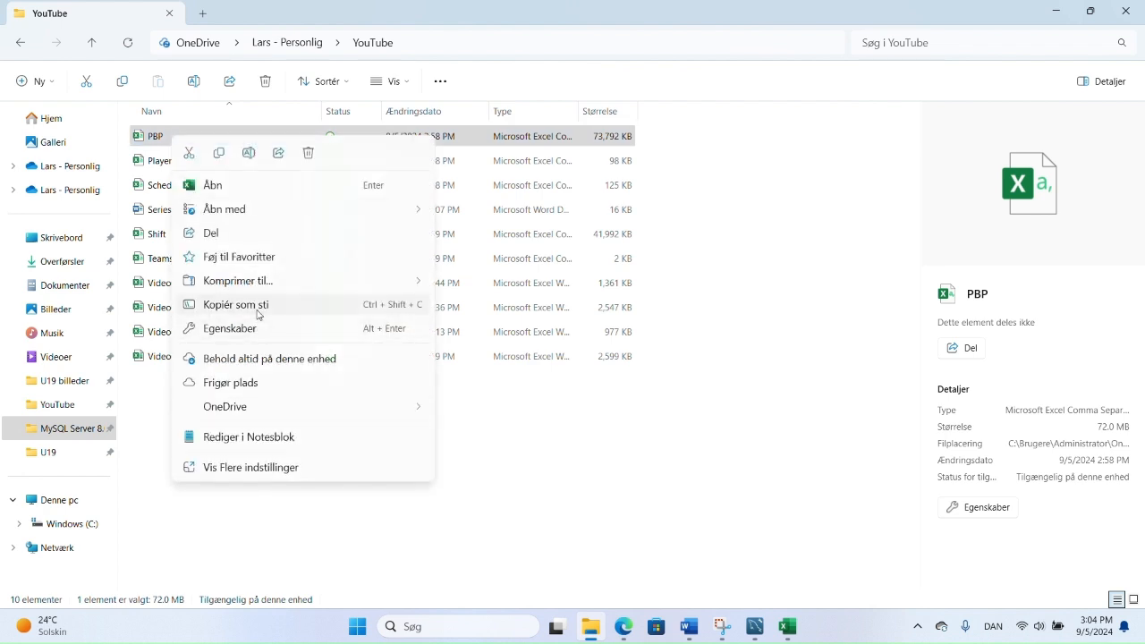
{"action": "left_click", "coordinate": [258, 306]}
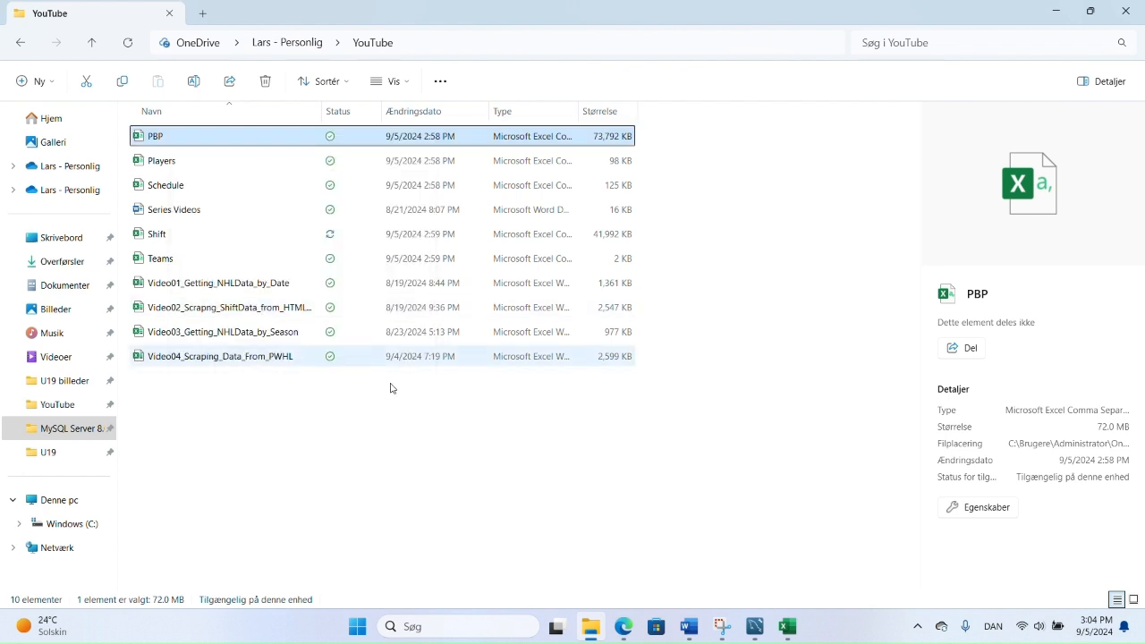
- Switch back to MySQL Workbench and paste the copied PBP.csv path after "load data infile"
{"action": "left_click", "coordinate": [635, 624]}
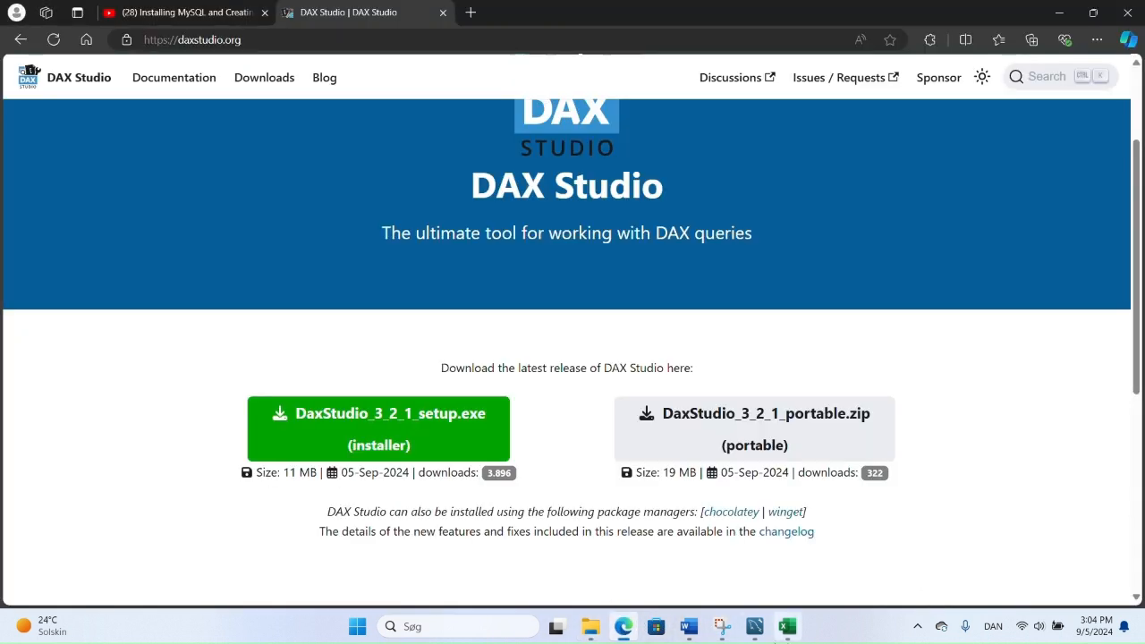
{"action": "left_click", "coordinate": [747, 633]}
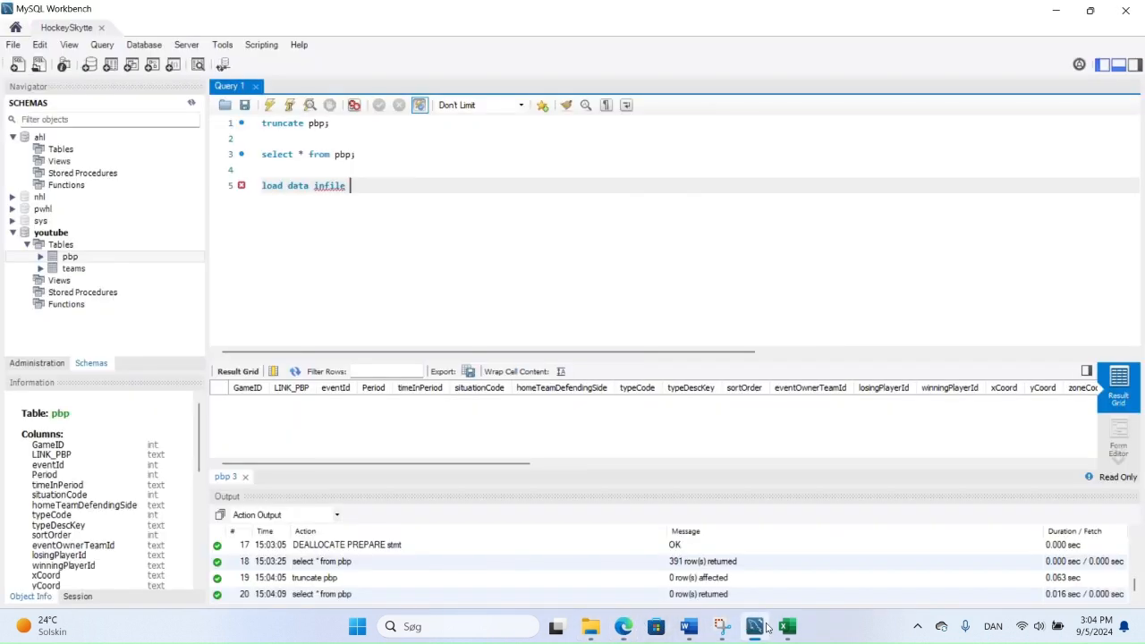
{"action": "right_click", "coordinate": [357, 187]}
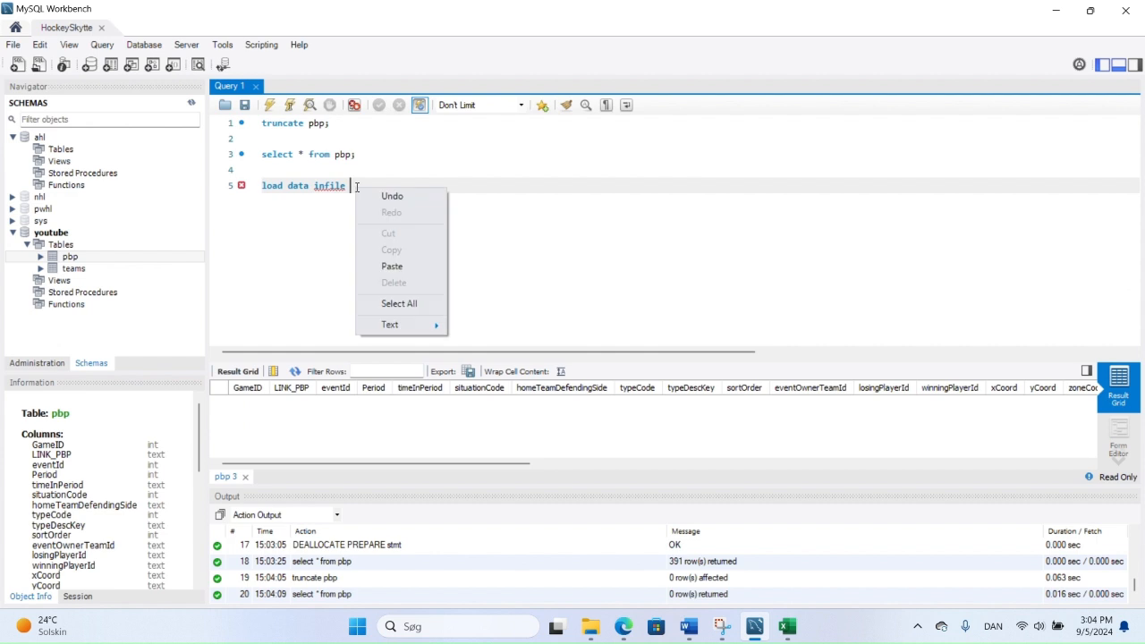
{"action": "left_click", "coordinate": [391, 266]}
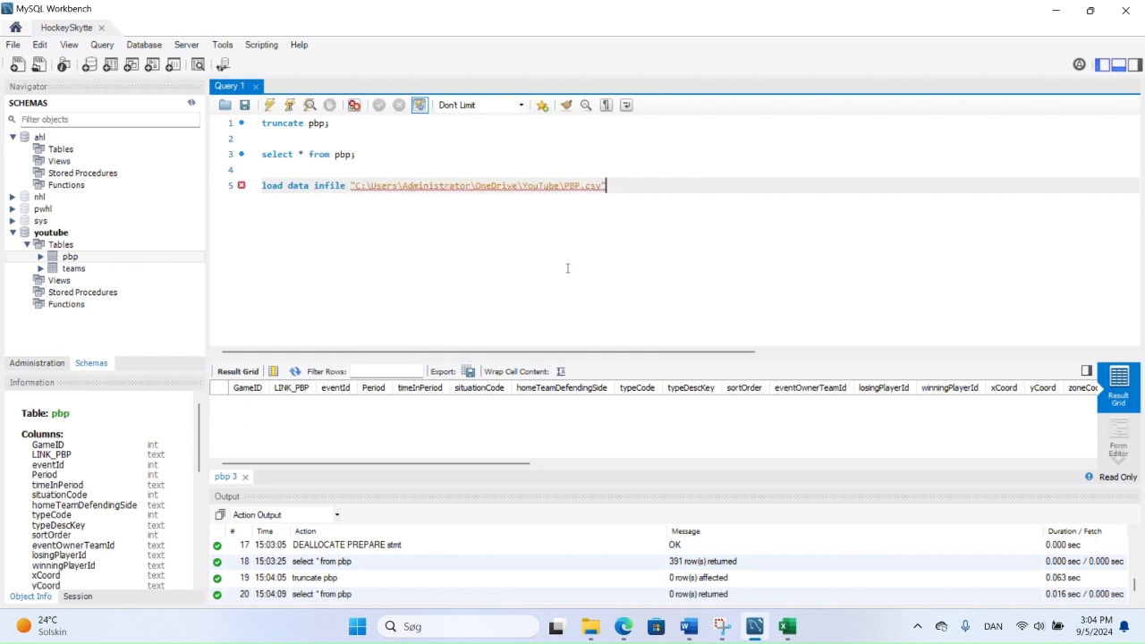
- Replace the double quotes around the PBP.csv path with single quotes and start a new line below it
{"action": "type", "text": "'"}
{"action": "key", "text": "Left"}
{"action": "key", "text": "Left"}
{"action": "key", "text": "Left"}
{"action": "key", "text": "Left"}
{"action": "key", "text": "Left"}
{"action": "key", "text": "Left"}
{"action": "key", "text": "Left"}
{"action": "key", "text": "Left"}
{"action": "key", "text": "Left"}
{"action": "key", "text": "Left"}
{"action": "key", "text": "Left"}
{"action": "key", "text": "Left"}
{"action": "key", "text": "Left"}
{"action": "key", "text": "Left"}
{"action": "key", "text": "Left"}
{"action": "key", "text": "Left"}
{"action": "key", "text": "Left"}
{"action": "key", "text": "Left"}
{"action": "key", "text": "Left"}
{"action": "key", "text": "Left"}
{"action": "key", "text": "Left"}
{"action": "key", "text": "Left"}
{"action": "key", "text": "Left"}
{"action": "key", "text": "Left"}
{"action": "key", "text": "Left"}
{"action": "key", "text": "Left"}
{"action": "key", "text": "Left"}
{"action": "key", "text": "Left"}
{"action": "key", "text": "Left"}
{"action": "key", "text": "Left"}
{"action": "key", "text": "Left"}
{"action": "key", "text": "Left"}
{"action": "key", "text": "Right"}
{"action": "key", "text": "BackSpace"}
{"action": "type", "text": "'"}
{"action": "left_click", "coordinate": [605, 195]}
{"action": "key", "text": "Return"}
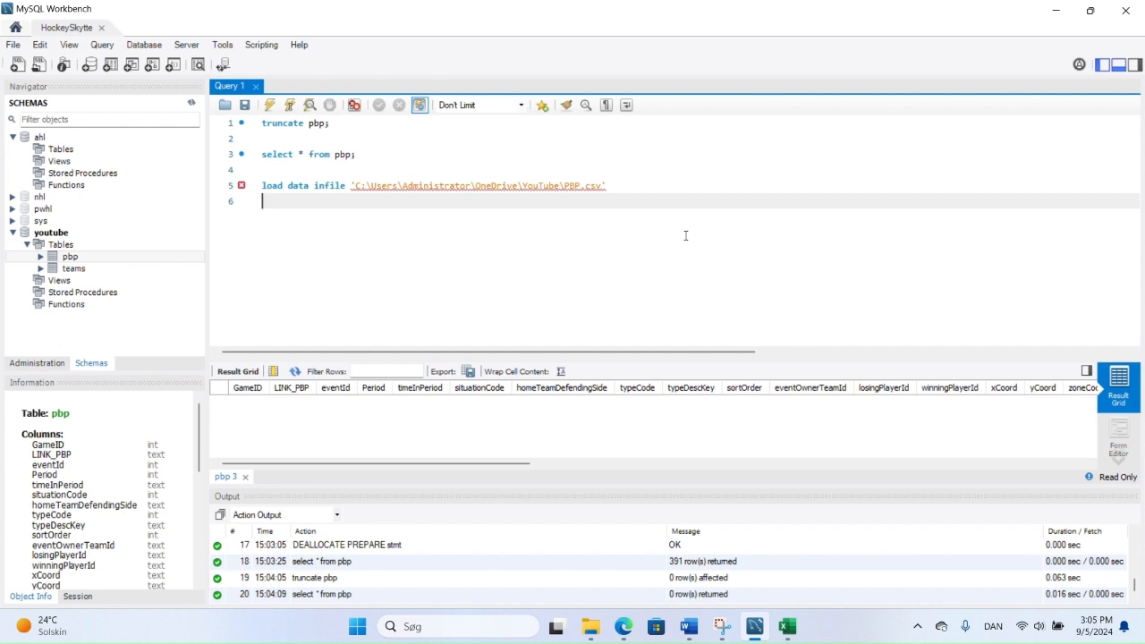
- Add the line "field terminated by ','" below the load data infile line
{"action": "type", "text": "field te"}
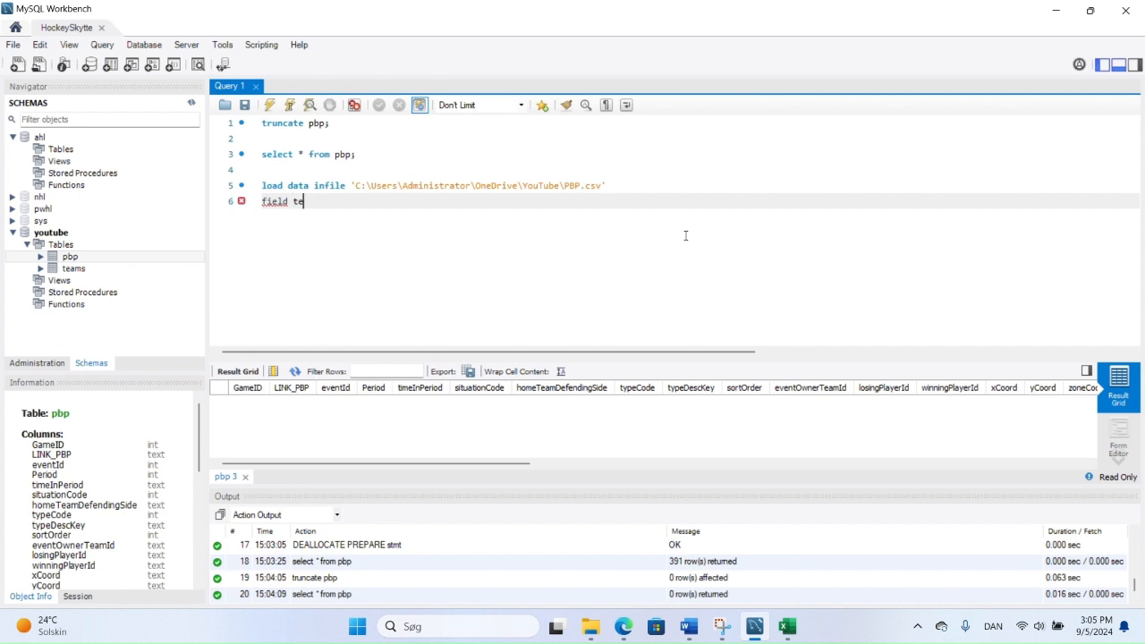
{"action": "type", "text": "rminate ','"}
{"action": "left_click", "coordinate": [341, 201]}
{"action": "type", "text": "d by"}
{"action": "key", "text": "BackSpace"}
{"action": "mouse_move", "coordinate": [283, 202]}
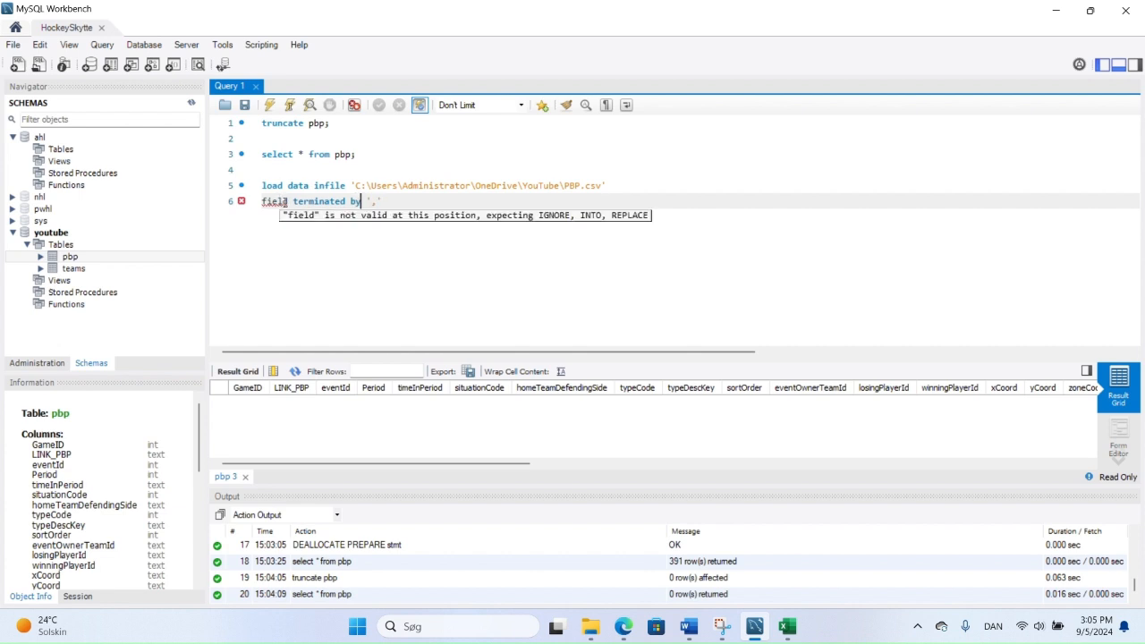
{"action": "left_click", "coordinate": [394, 202]}
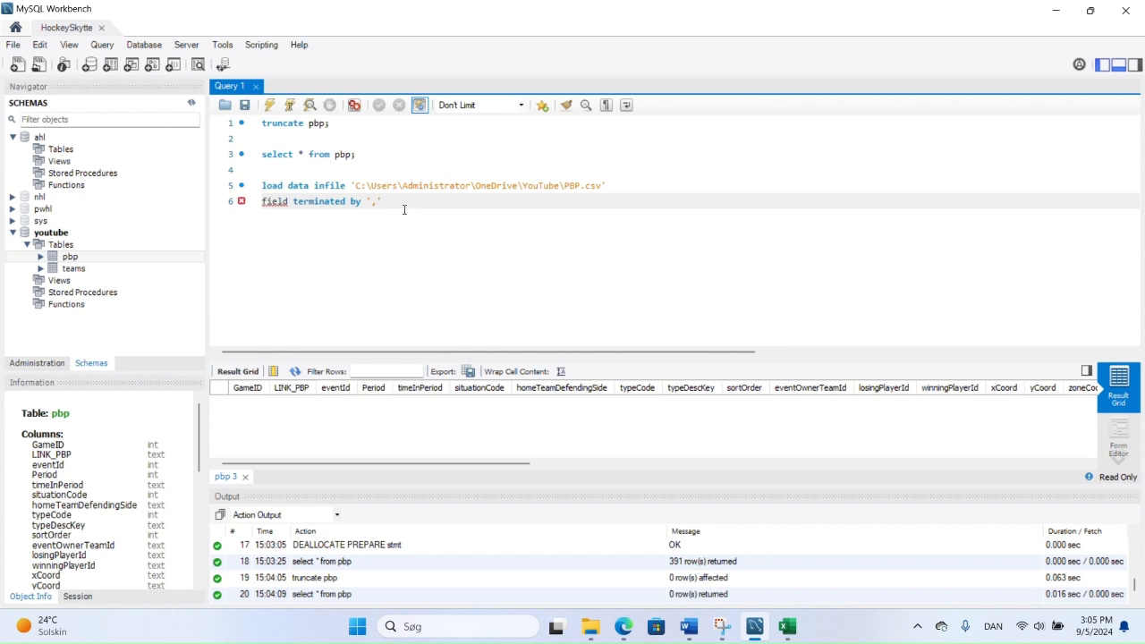
{"action": "key", "text": "Return"}
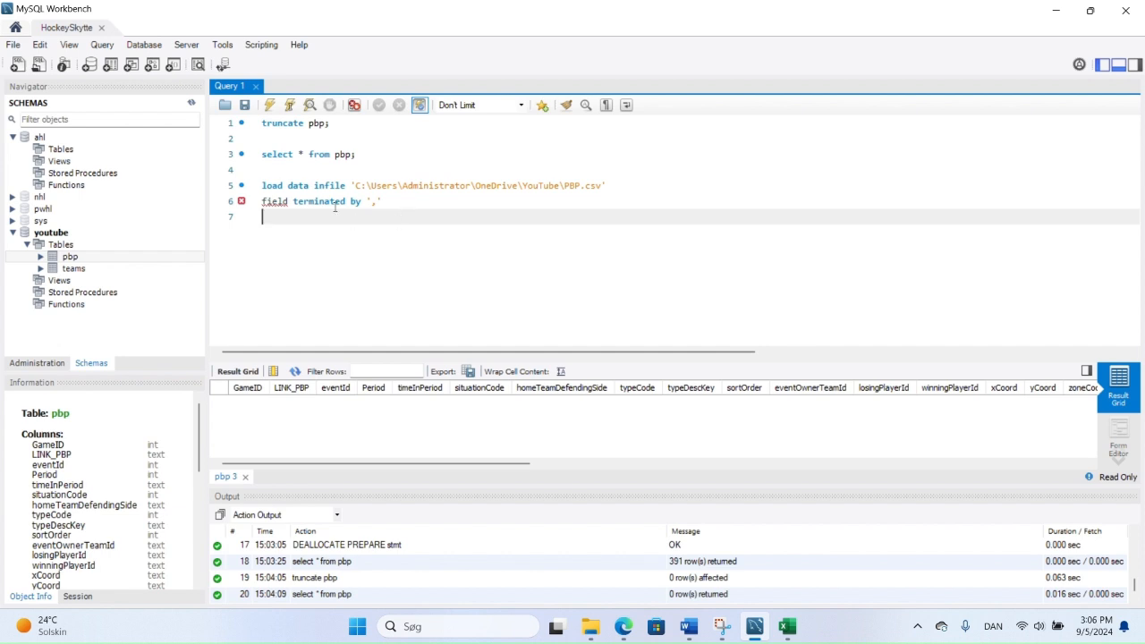
- Insert the line "into table youtube.pbp" between the file path line and the field terminator line
{"action": "left_click", "coordinate": [263, 202]}
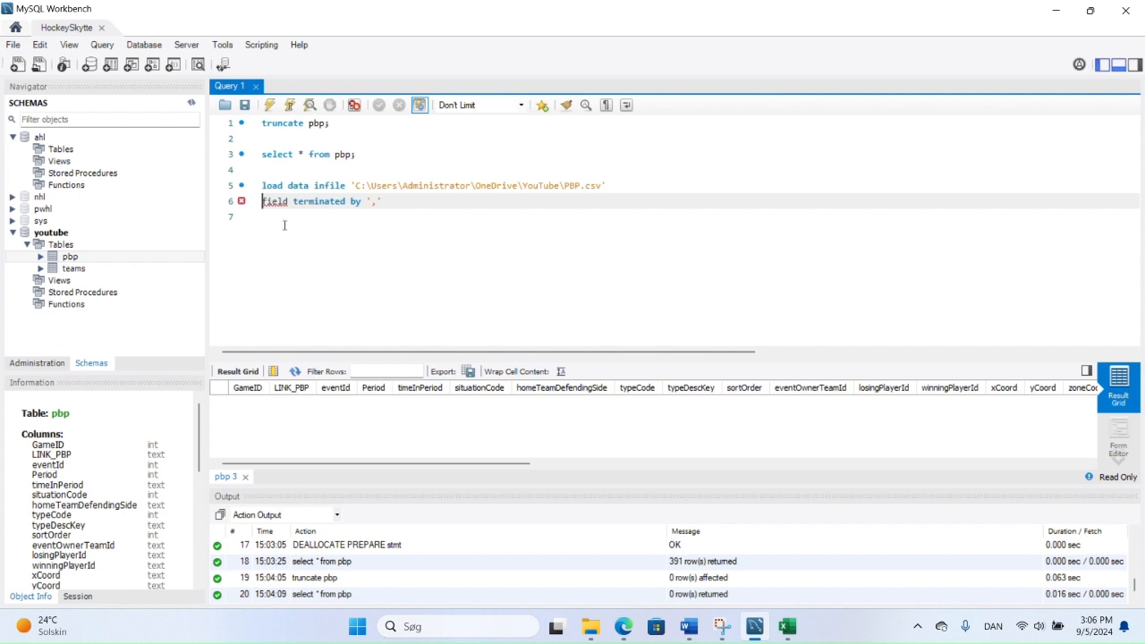
{"action": "key", "text": "Return"}
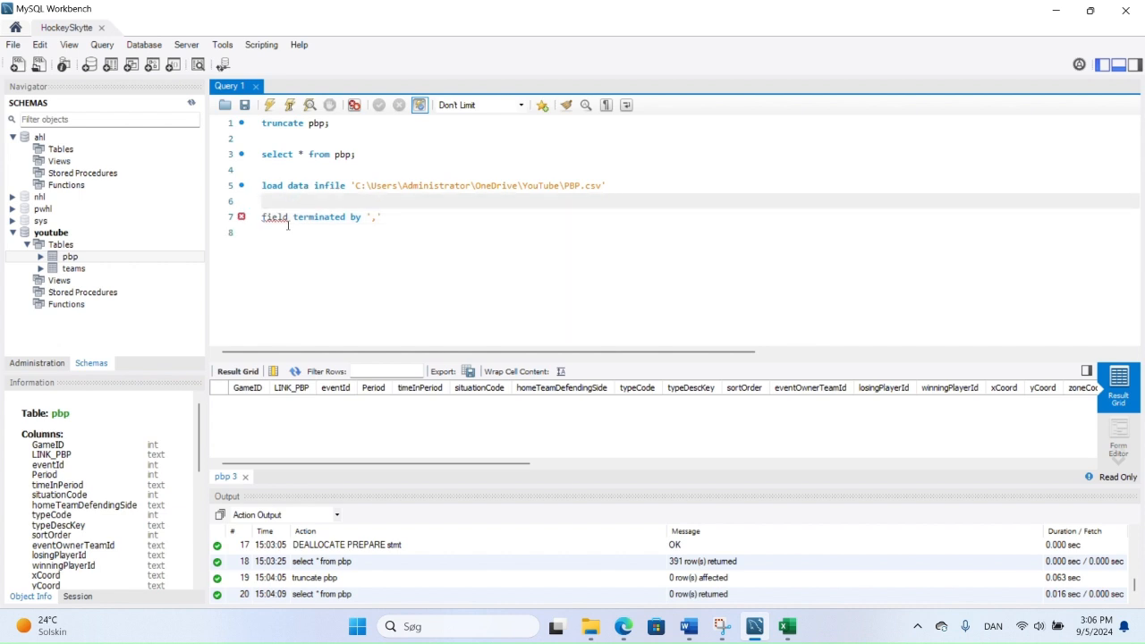
{"action": "type", "text": "into table youtube."}
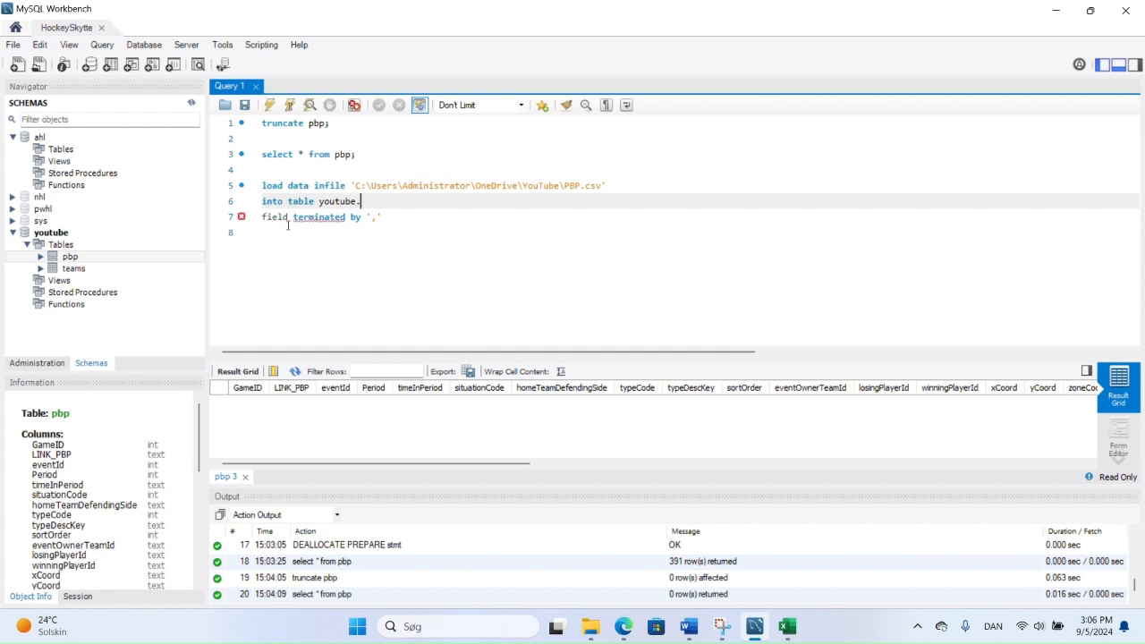
{"action": "type", "text": "pbp"}
- End the load statement with the line "ignore 1 lines;"
{"action": "left_click", "coordinate": [390, 218]}
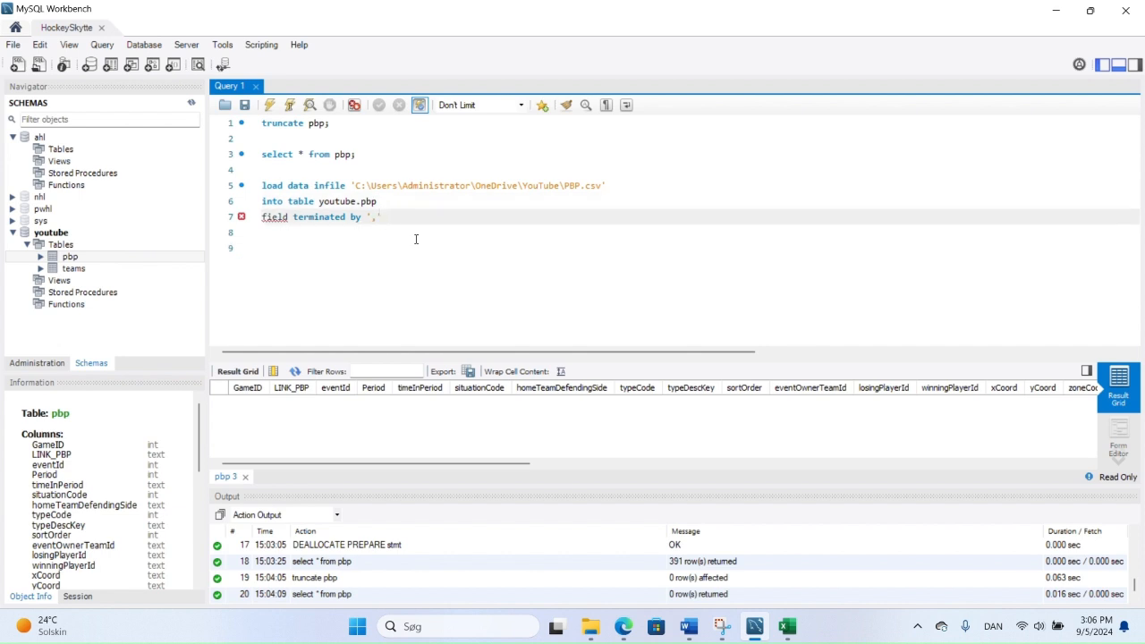
{"action": "left_click", "coordinate": [416, 239]}
{"action": "type", "text": "ignore"}
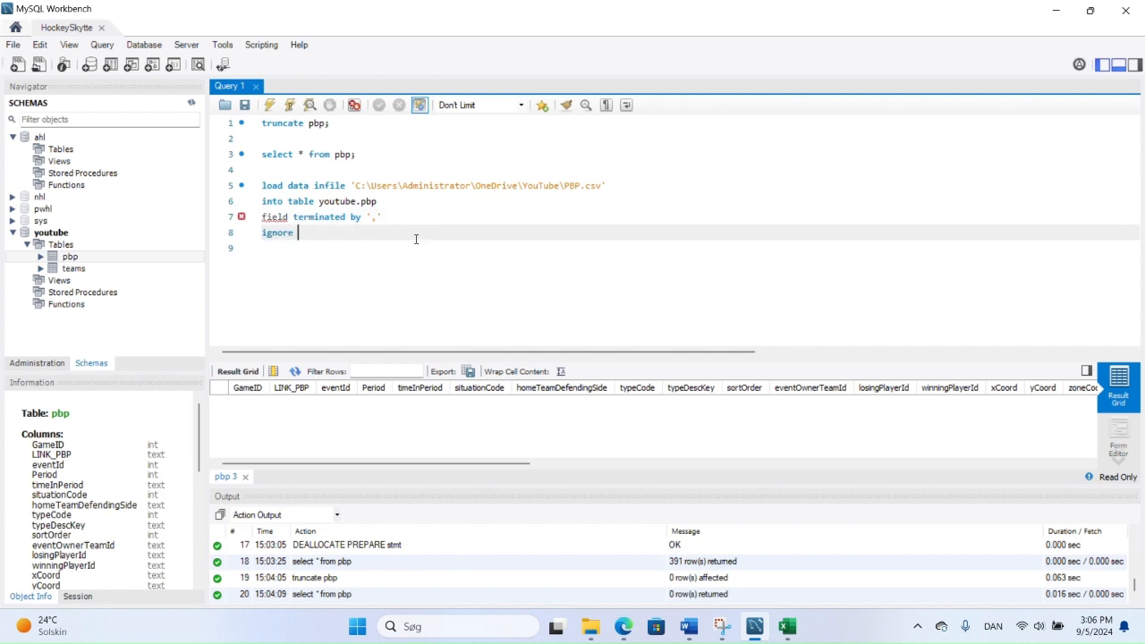
{"action": "type", "text": " 1 lines;"}
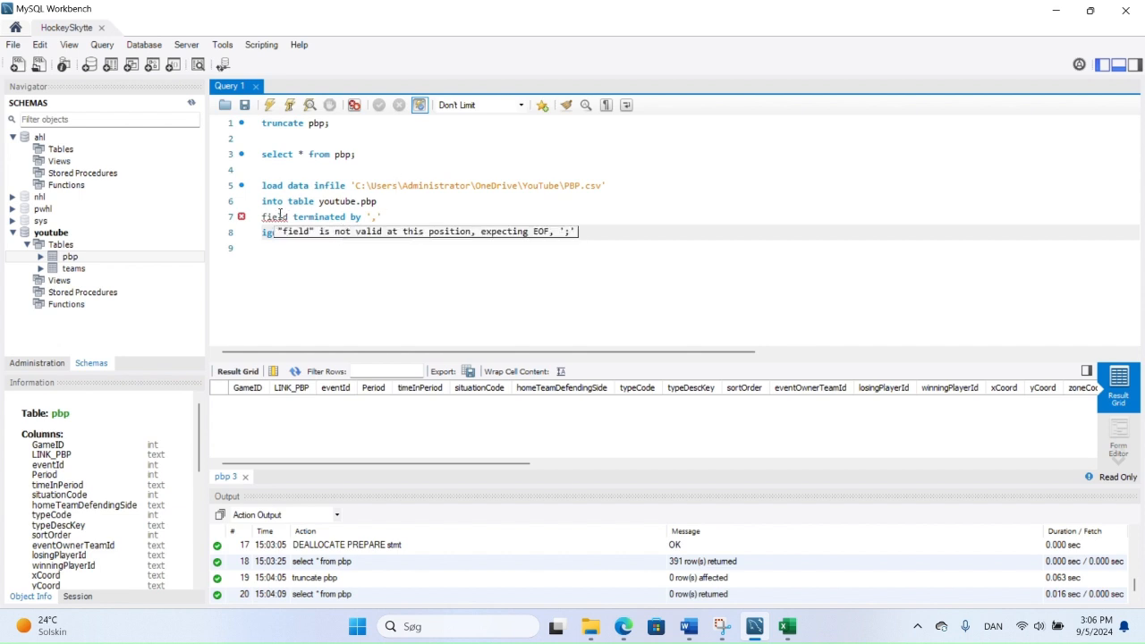
- Correct "field" to "fields" in the terminator line and run the load data statement
{"action": "right_click", "coordinate": [273, 214]}
{"action": "left_click", "coordinate": [268, 216]}
{"action": "type", "text": "s"}
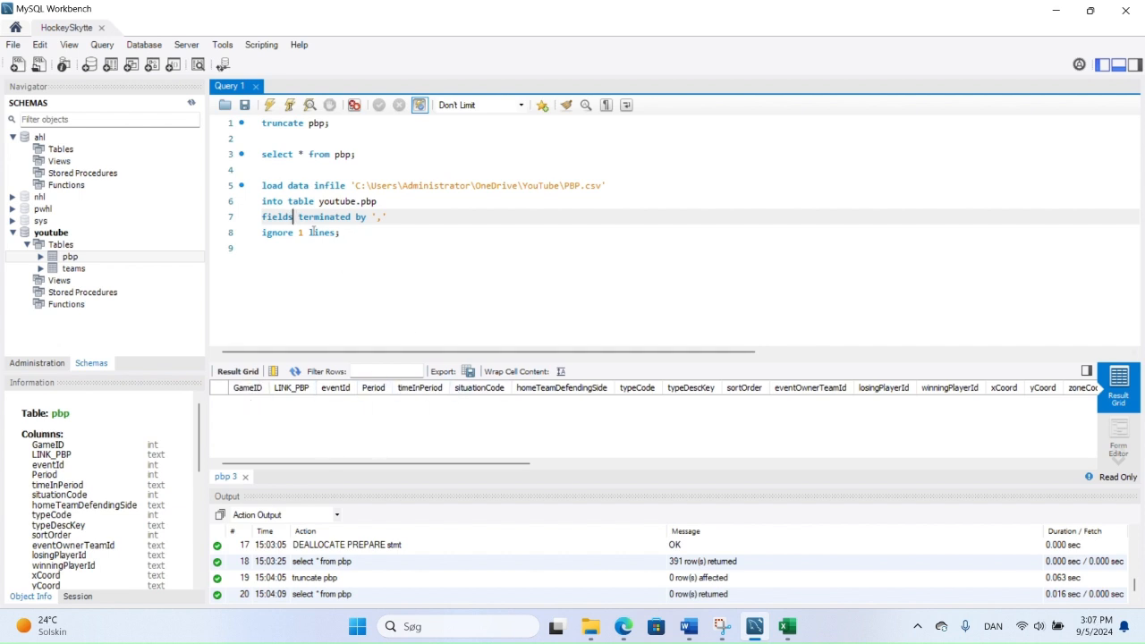
{"action": "left_click", "coordinate": [298, 185]}
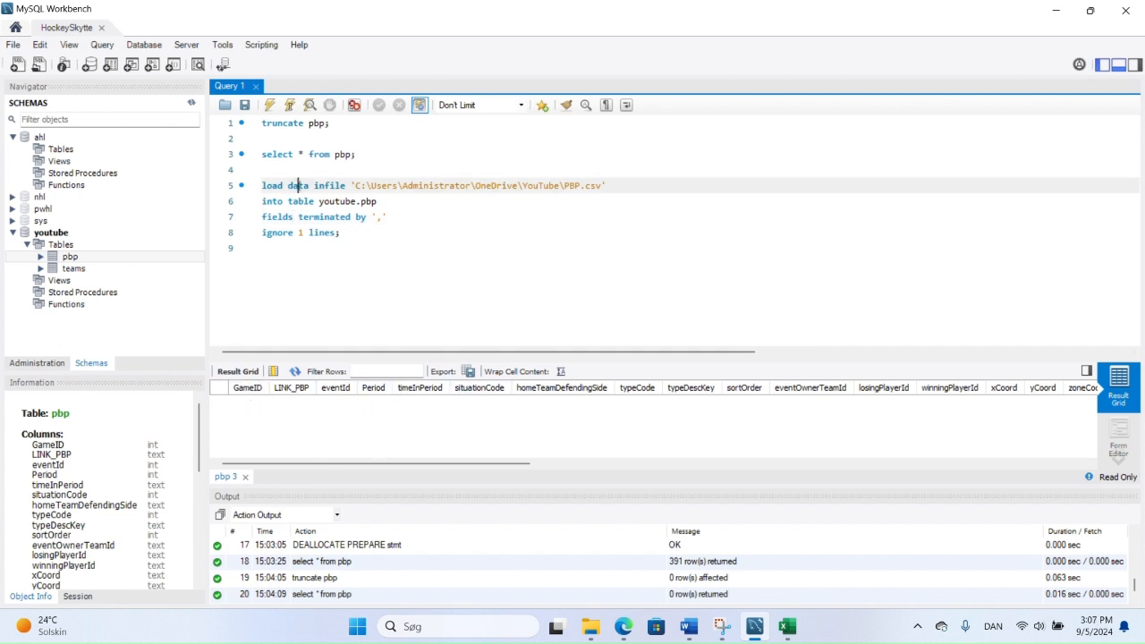
{"action": "left_click", "coordinate": [289, 105]}
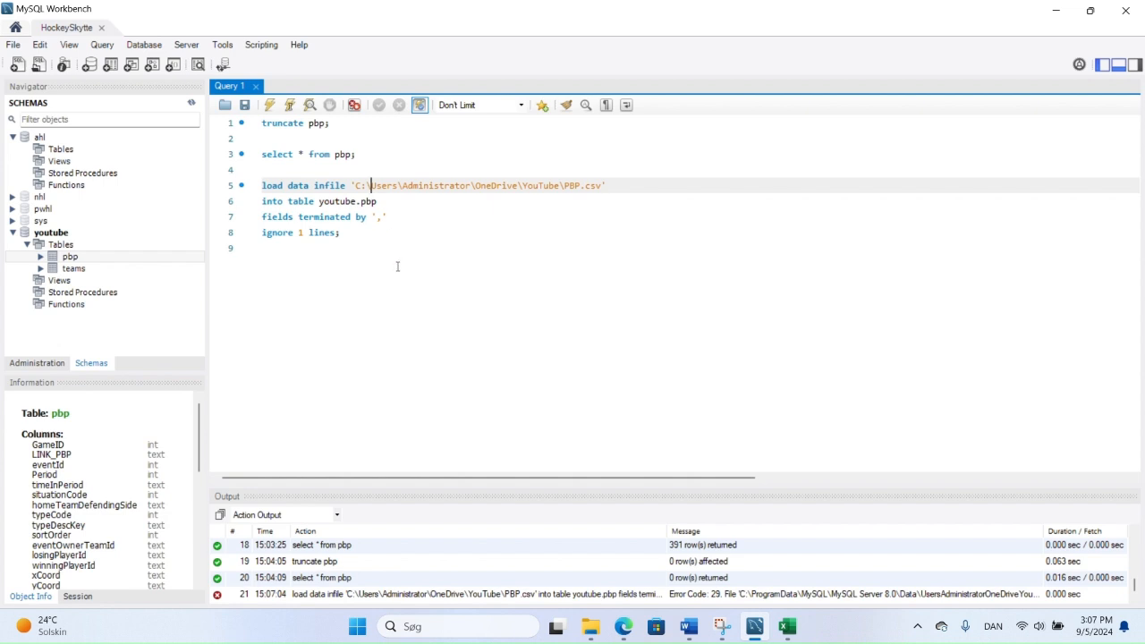
- Replace every backslash in the PBP.csv path with a forward slash and rerun the load data statement
{"action": "type", "text": "\\"}
{"action": "key", "text": "BackSpace"}
{"action": "key", "text": "BackSpace"}
{"action": "type", "text": "/"}
{"action": "key", "text": "Right"}
{"action": "key", "text": "Right"}
{"action": "key", "text": "Right"}
{"action": "key", "text": "Right"}
{"action": "key", "text": "Right"}
{"action": "key", "text": "Right"}
{"action": "key", "text": "BackSpace"}
{"action": "type", "text": "/"}
{"action": "key", "text": "Right"}
{"action": "key", "text": "Right"}
{"action": "key", "text": "Right"}
{"action": "key", "text": "Right"}
{"action": "key", "text": "Right"}
{"action": "key", "text": "Right"}
{"action": "key", "text": "Right"}
{"action": "key", "text": "Right"}
{"action": "key", "text": "Right"}
{"action": "key", "text": "Right"}
{"action": "key", "text": "Right"}
{"action": "key", "text": "Right"}
{"action": "key", "text": "Right"}
{"action": "key", "text": "Right"}
{"action": "key", "text": "BackSpace"}
{"action": "type", "text": "/"}
{"action": "key", "text": "Right"}
{"action": "key", "text": "Right"}
{"action": "key", "text": "Right"}
{"action": "key", "text": "Right"}
{"action": "key", "text": "Right"}
{"action": "key", "text": "Right"}
{"action": "key", "text": "Right"}
{"action": "key", "text": "Right"}
{"action": "key", "text": "BackSpace"}
{"action": "type", "text": "/"}
{"action": "key", "text": "Right"}
{"action": "key", "text": "Right"}
{"action": "key", "text": "Right"}
{"action": "key", "text": "Right"}
{"action": "key", "text": "Right"}
{"action": "key", "text": "BackSpace"}
{"action": "type", "text": "/"}
{"action": "left_click", "coordinate": [287, 106]}
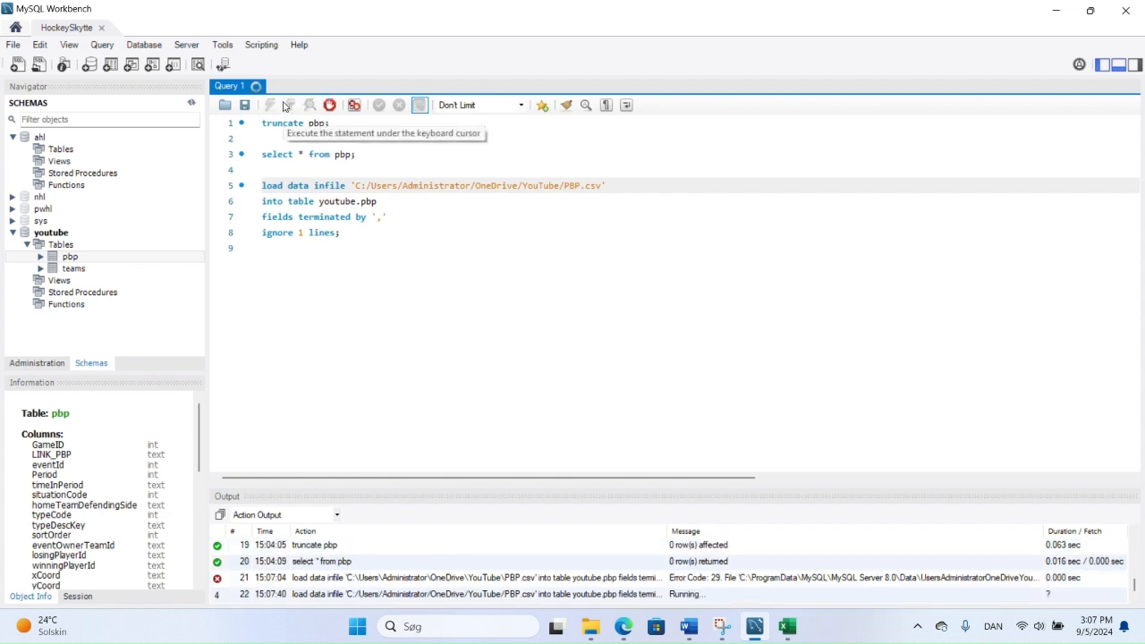
- Open the pbp table definition for altering and set the situationCode column's datatype to TEXT
{"action": "left_click", "coordinate": [564, 185]}
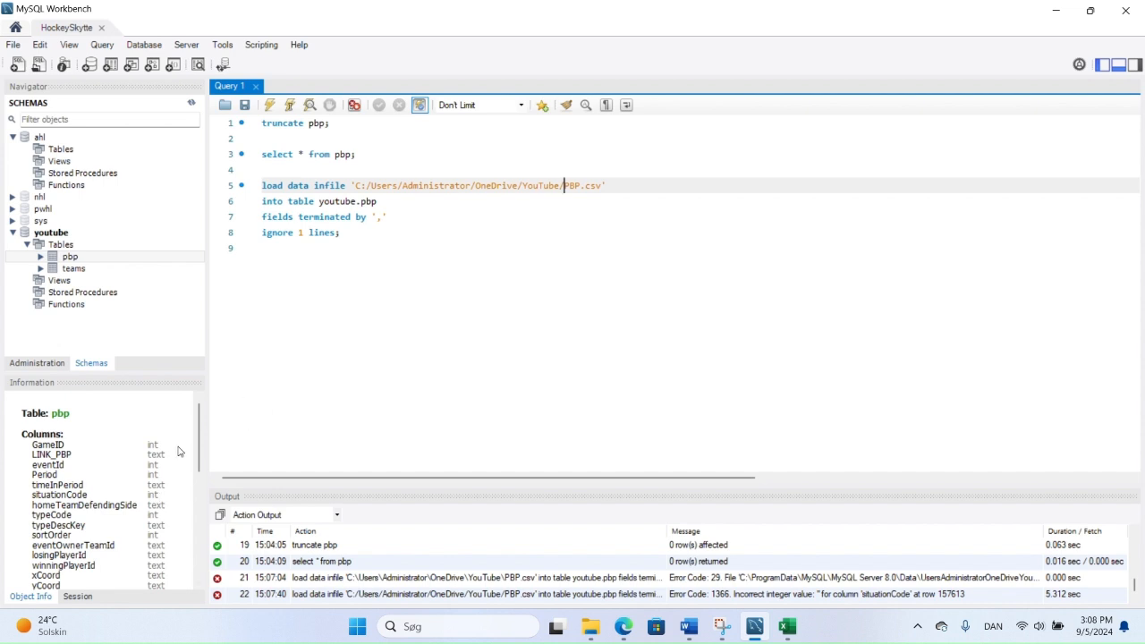
{"action": "right_click", "coordinate": [76, 260]}
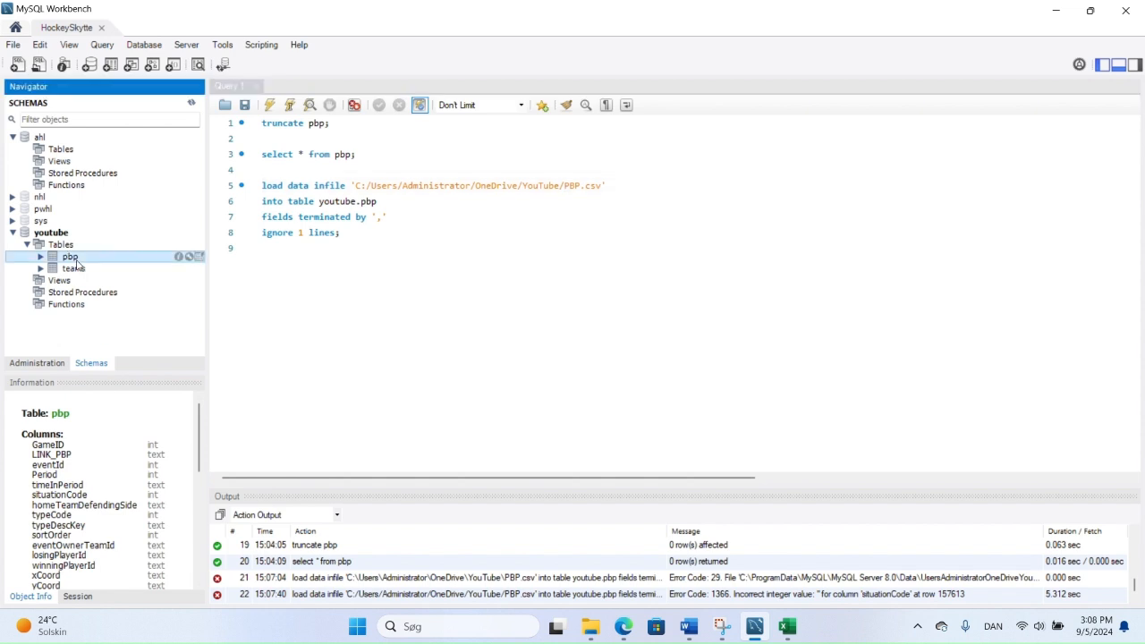
{"action": "left_click", "coordinate": [151, 408]}
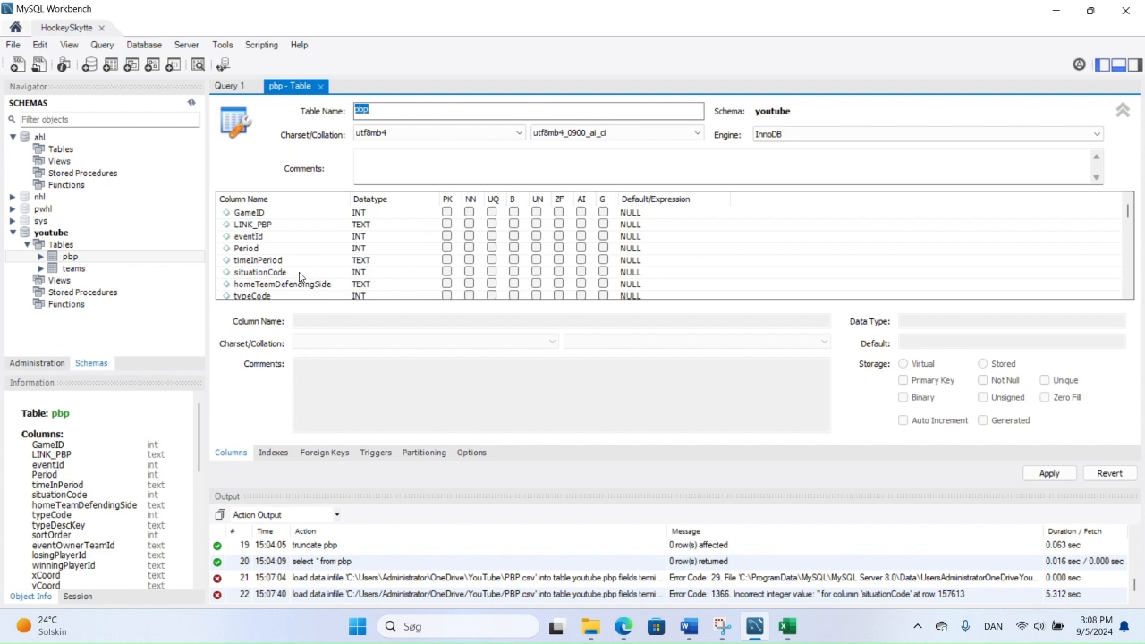
{"action": "left_click", "coordinate": [375, 278]}
{"action": "left_click", "coordinate": [375, 274]}
{"action": "type", "text": "text"}
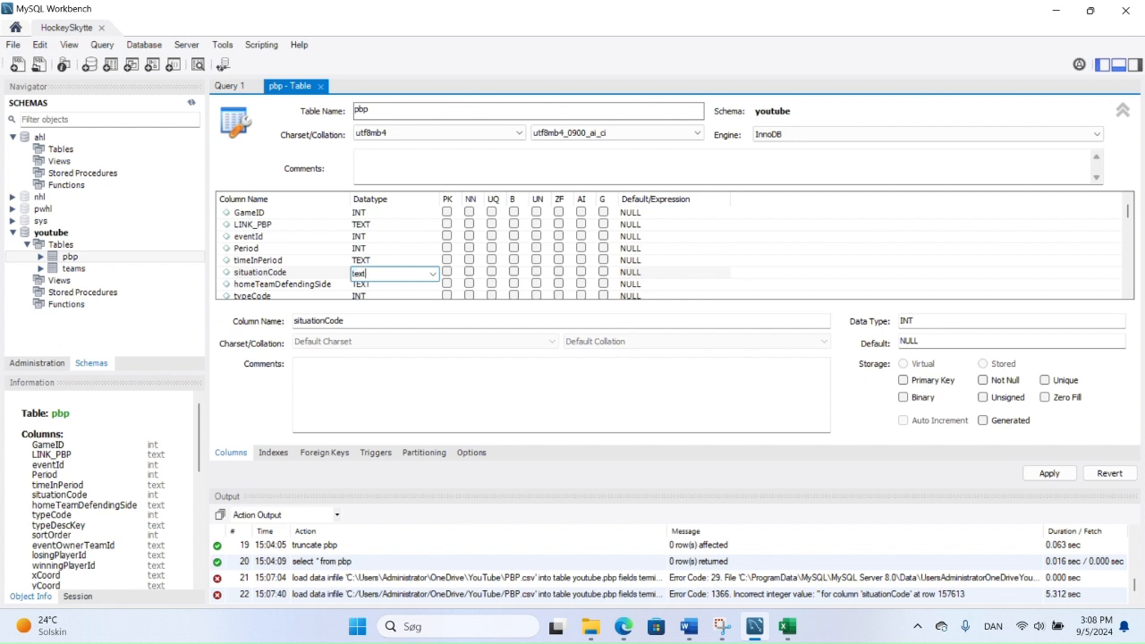
{"action": "key", "text": "Return"}
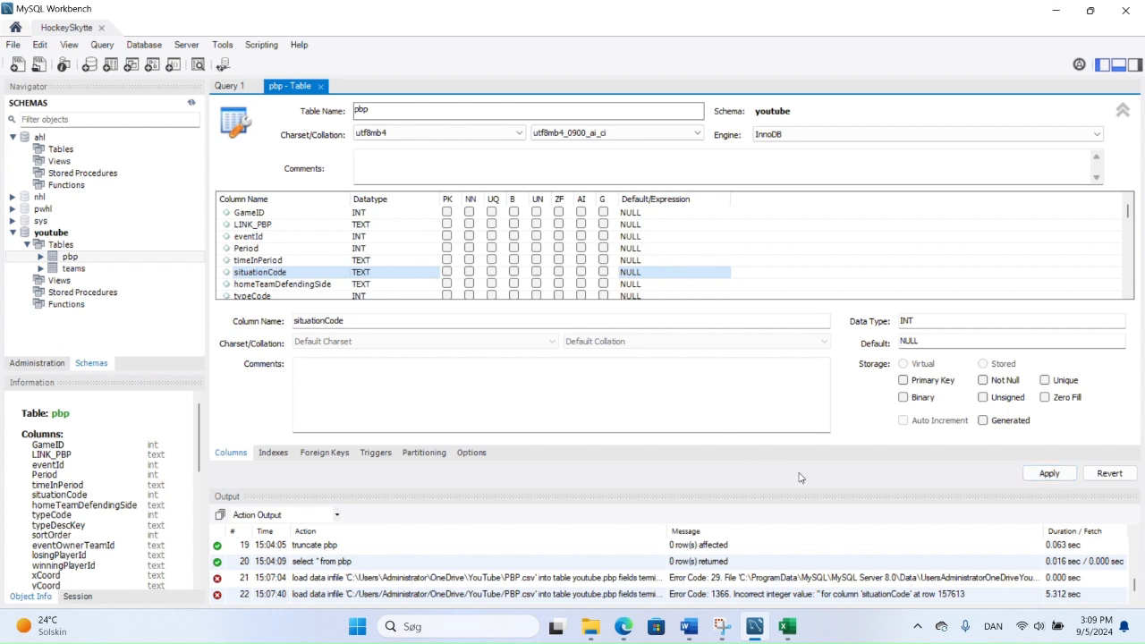
- Apply the pbp column change to the database and close the table definition
{"action": "left_click", "coordinate": [1049, 474]}
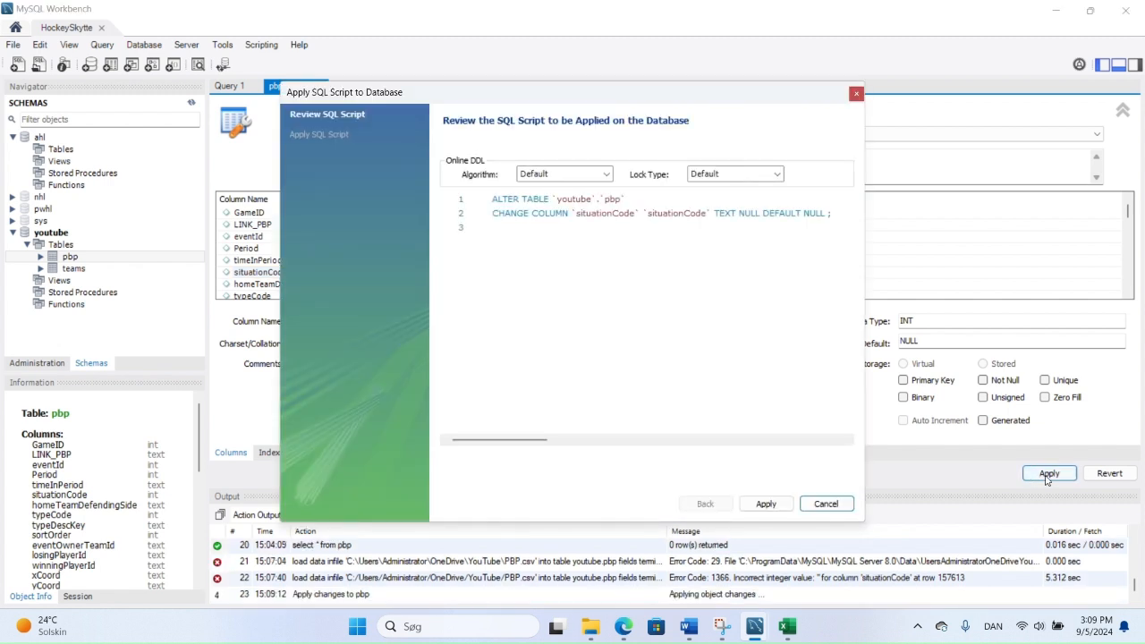
{"action": "left_click", "coordinate": [763, 503]}
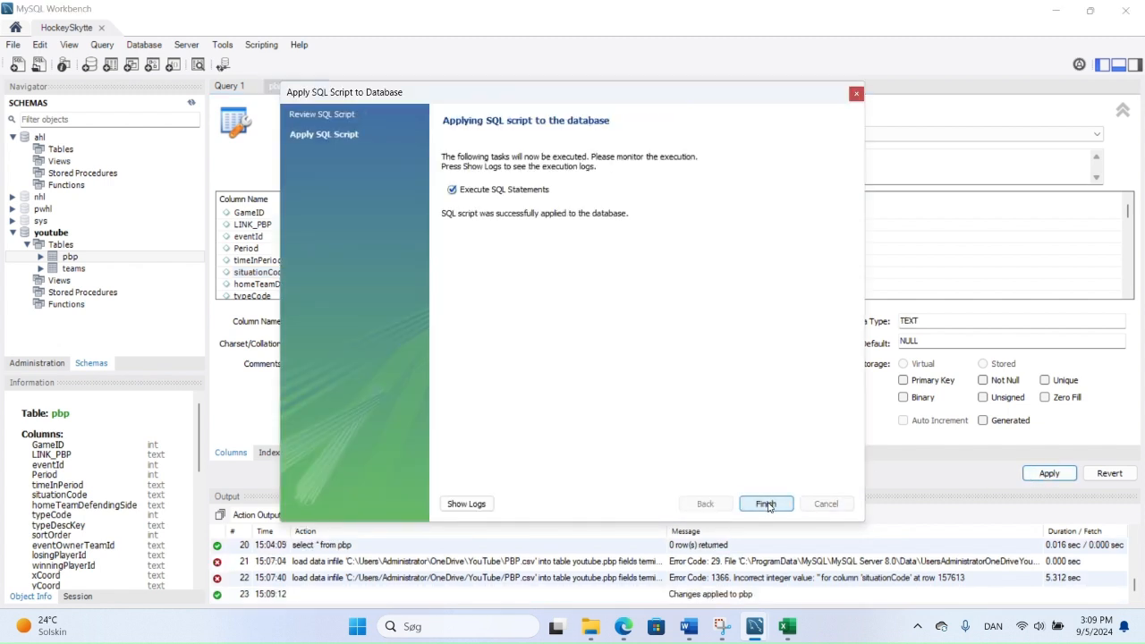
{"action": "left_click", "coordinate": [766, 504]}
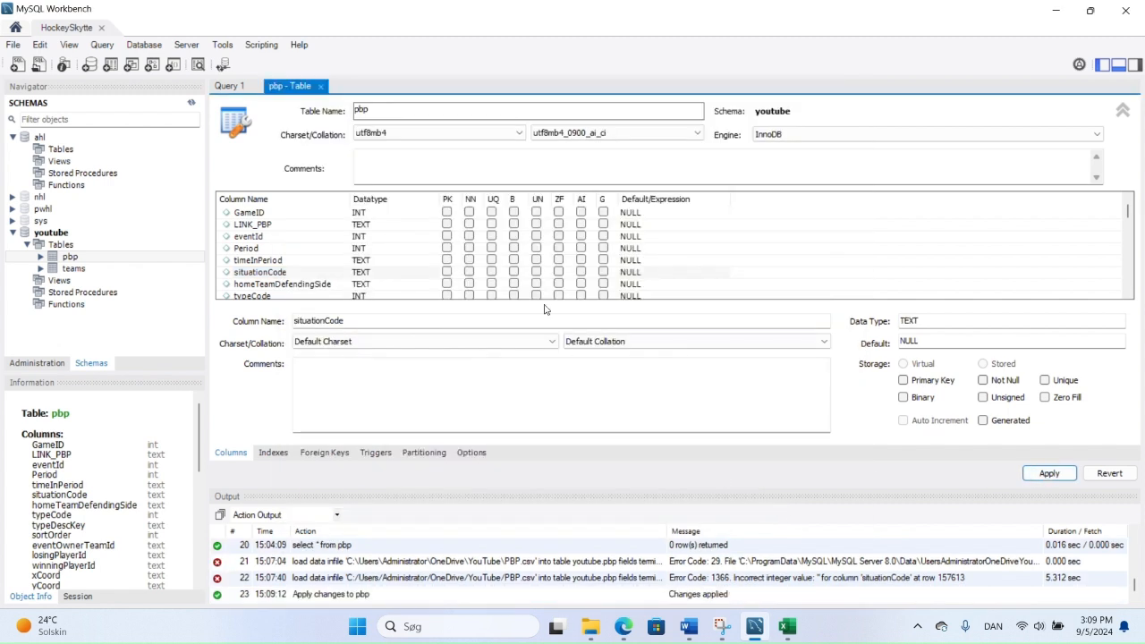
{"action": "left_click", "coordinate": [319, 86]}
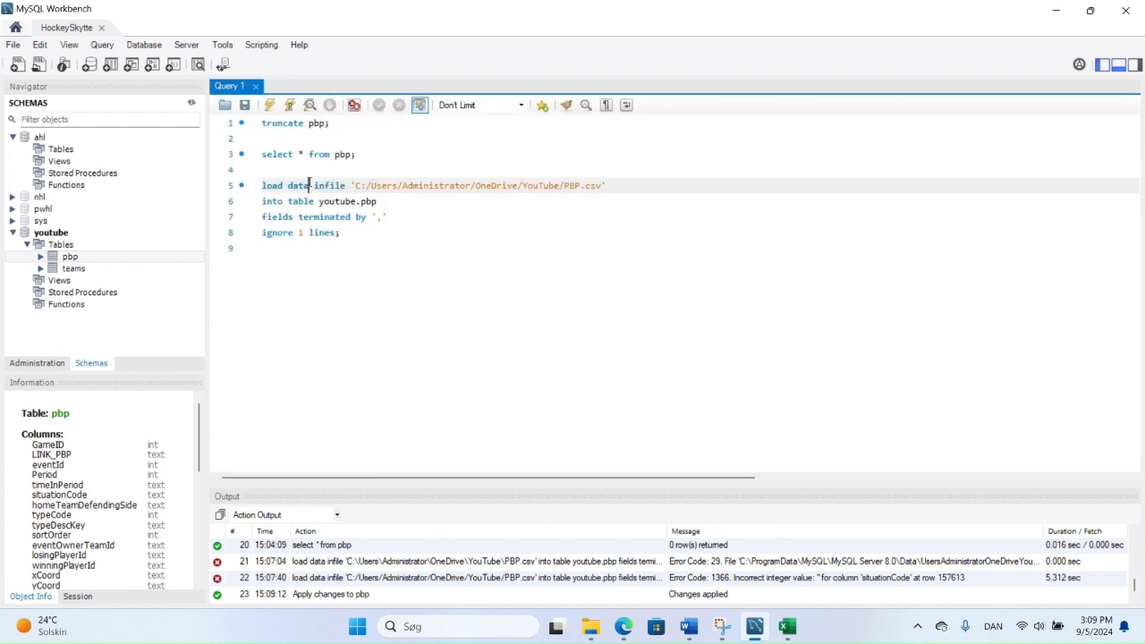
- Rerun the load data infile statement for PBP.csv and run the select query on all pbp rows
{"action": "left_click", "coordinate": [289, 105]}
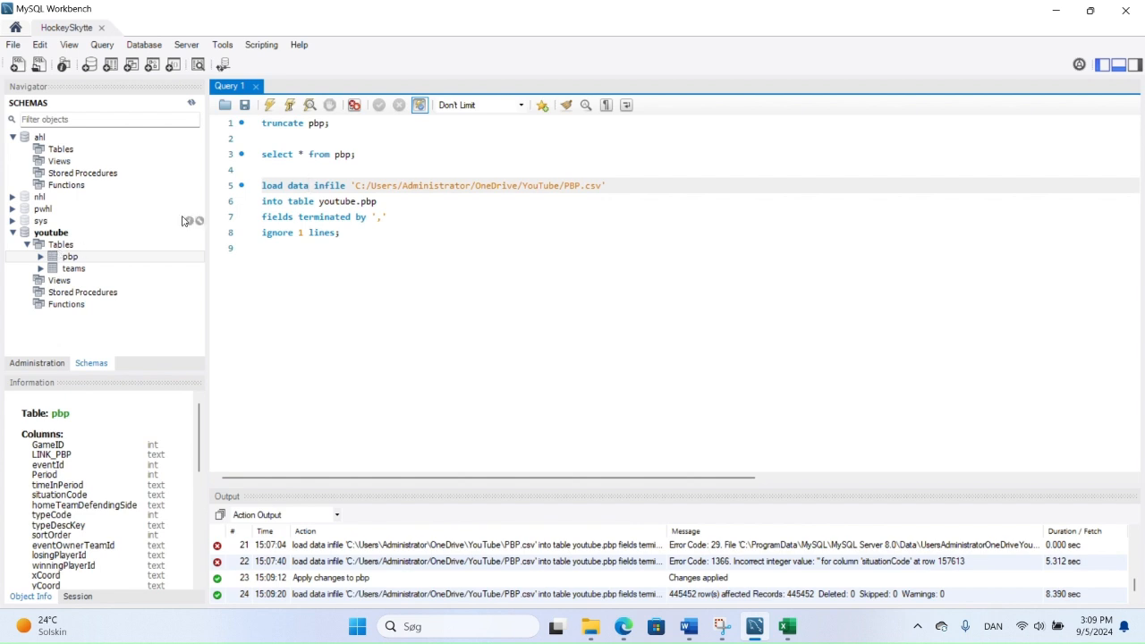
{"action": "left_click", "coordinate": [319, 154]}
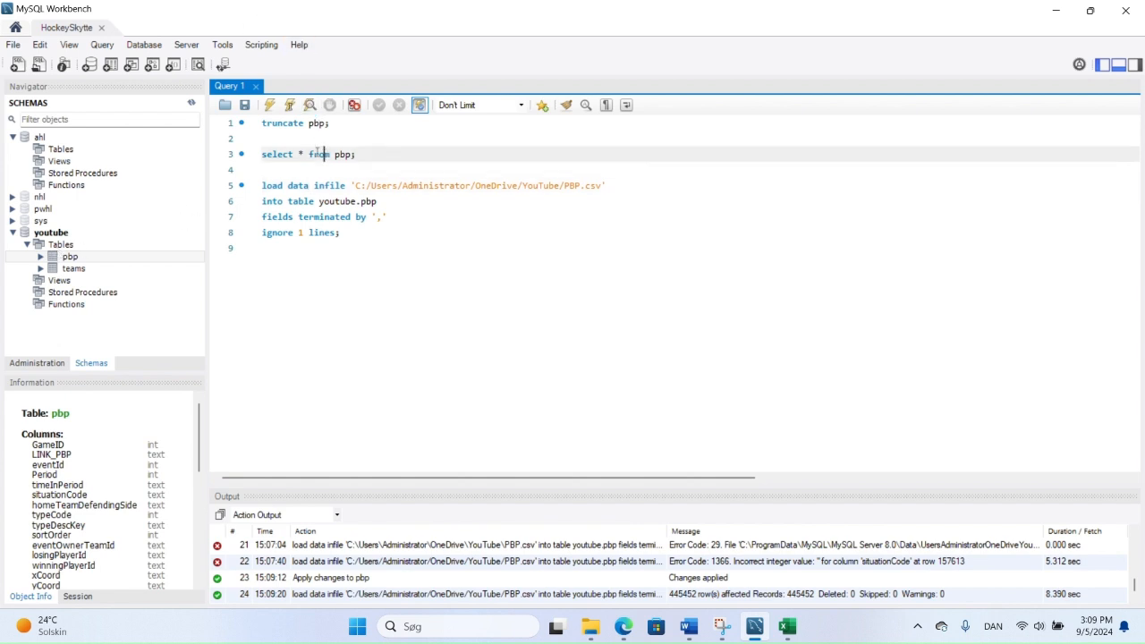
{"action": "left_click", "coordinate": [288, 105]}
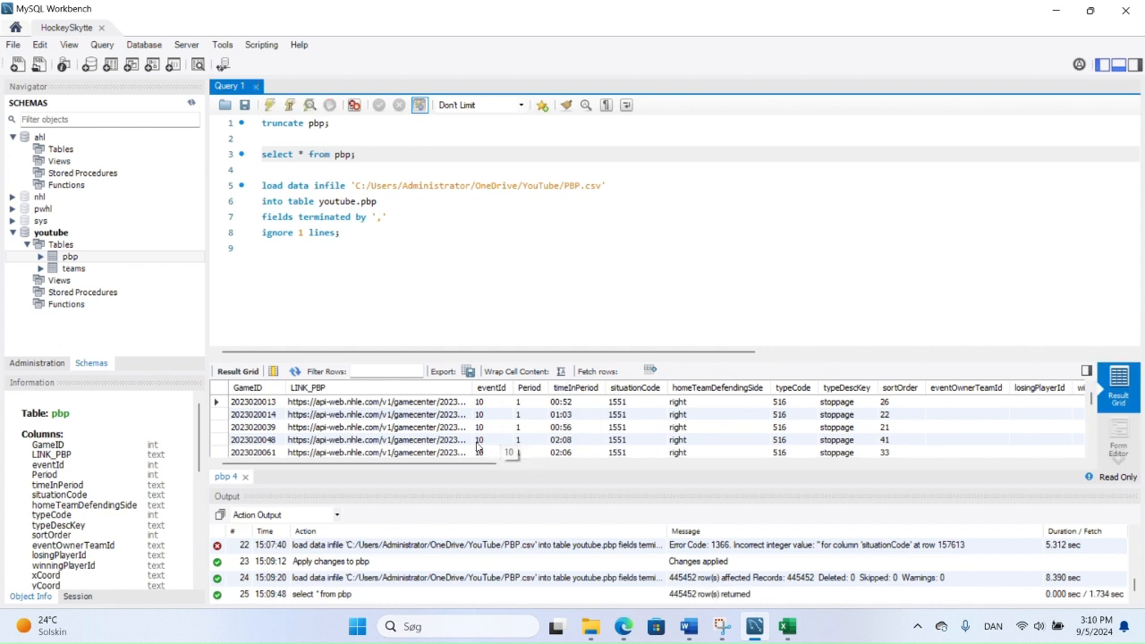
- Sort the pbp results by situationCode and examine the rows where that code is blank
{"action": "left_click", "coordinate": [522, 106]}
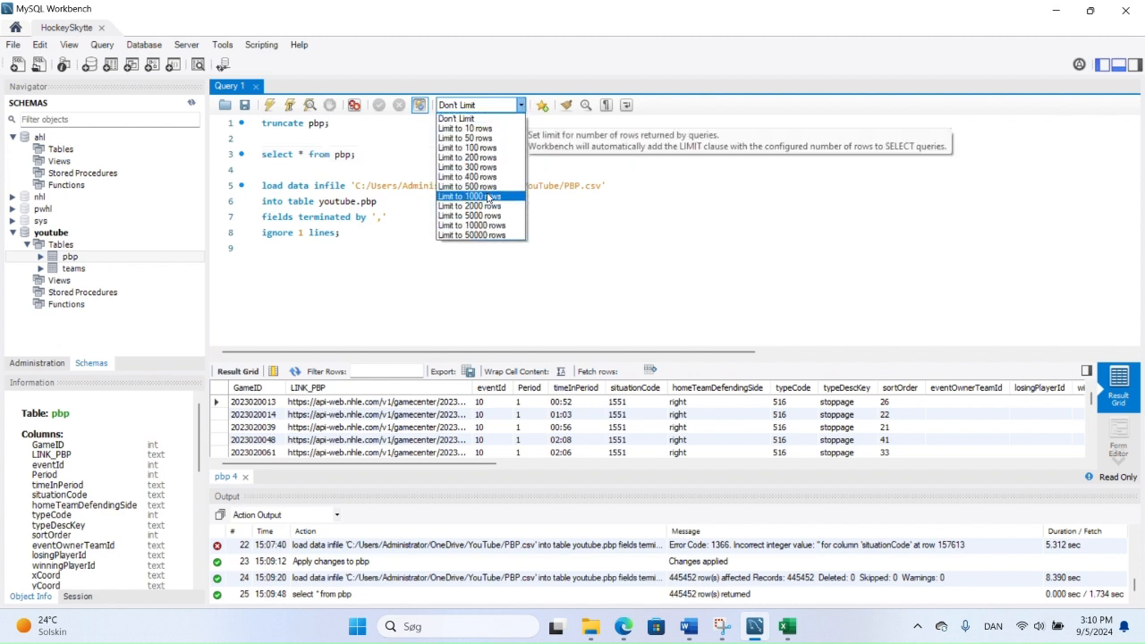
{"action": "left_click", "coordinate": [522, 105]}
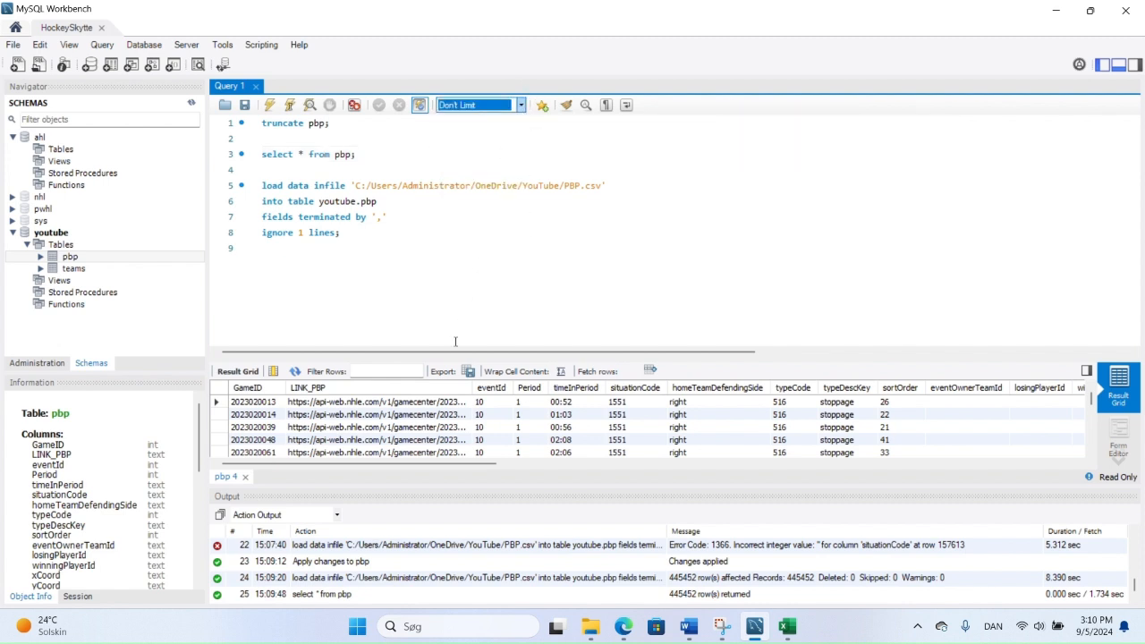
{"action": "left_click_drag", "start_coordinate": [463, 467], "coordinate": [492, 469]}
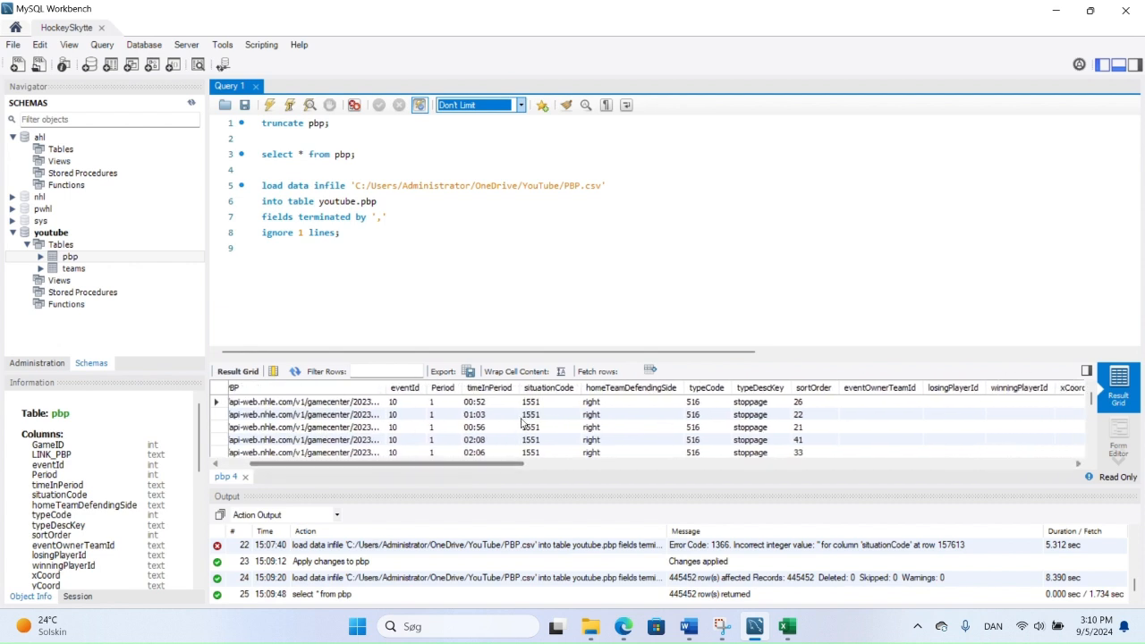
{"action": "left_click", "coordinate": [565, 390]}
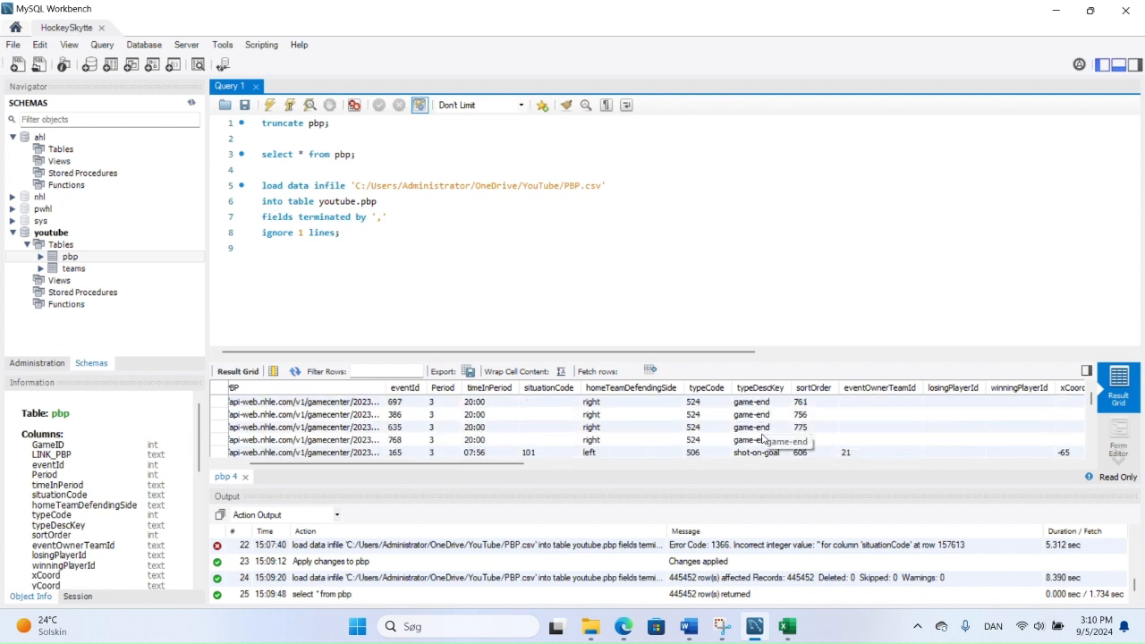
{"action": "scroll", "coordinate": [752, 430], "scroll_direction": "up", "scroll_amount": 1}
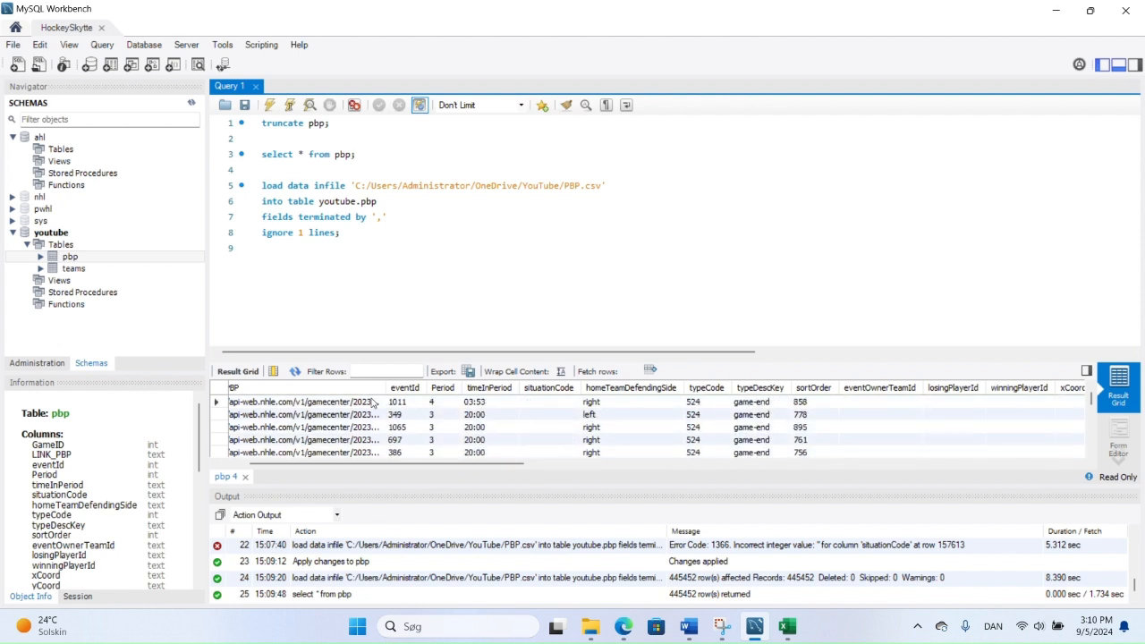
{"action": "left_click_drag", "start_coordinate": [352, 463], "coordinate": [303, 465]}
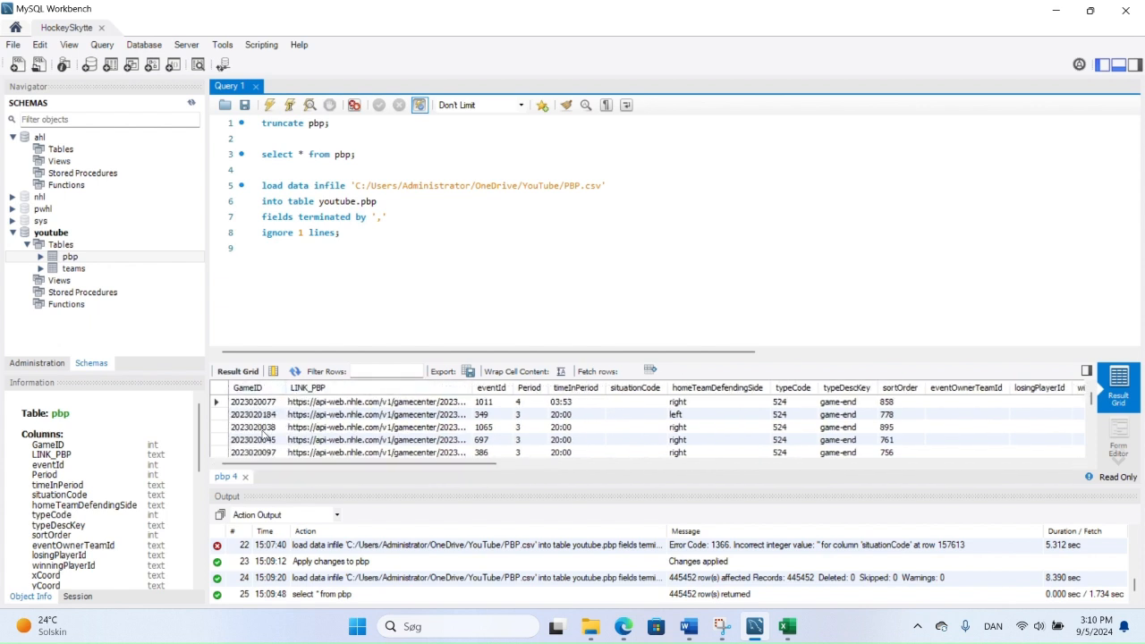
{"action": "scroll", "coordinate": [267, 429], "scroll_direction": "down", "scroll_amount": 5}
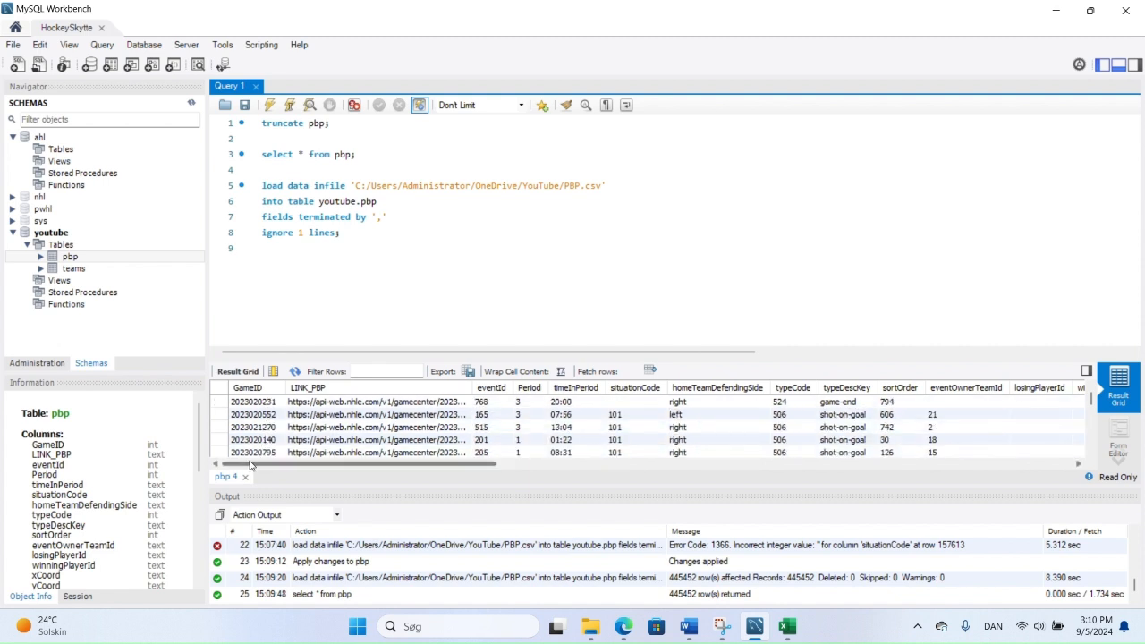
{"action": "scroll", "coordinate": [286, 438], "scroll_direction": "up", "scroll_amount": 5}
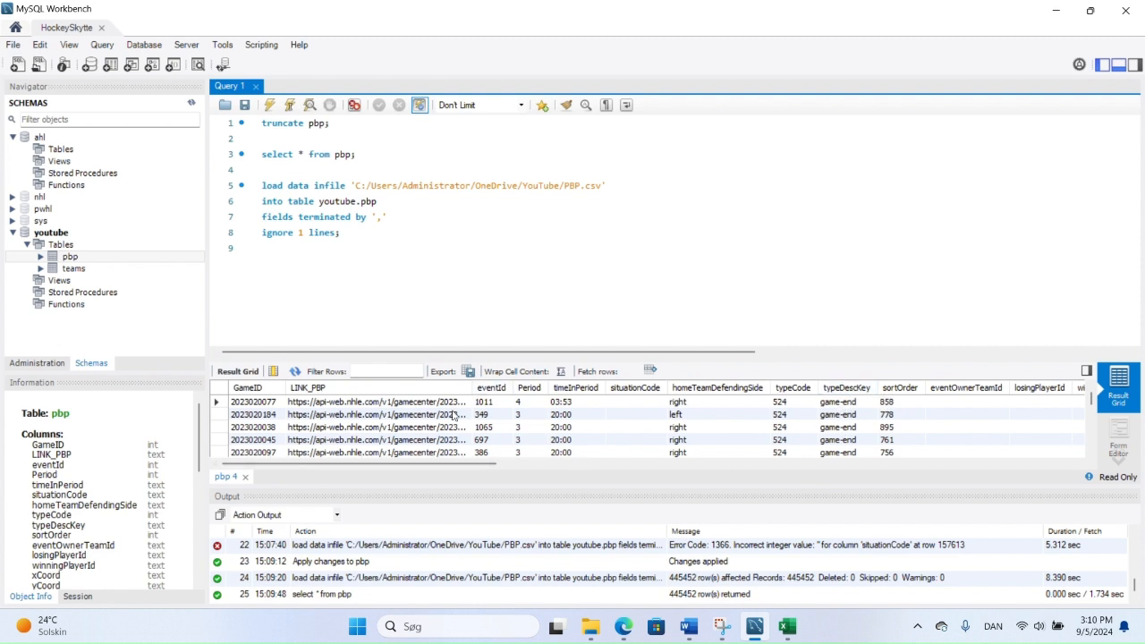
{"action": "scroll", "coordinate": [633, 439], "scroll_direction": "down", "scroll_amount": 5}
{"action": "scroll", "coordinate": [636, 425], "scroll_direction": "down", "scroll_amount": 5}
- Add the statement "show variables like secure_priv;" on a new line below the load statement and run it
{"action": "left_click", "coordinate": [347, 261]}
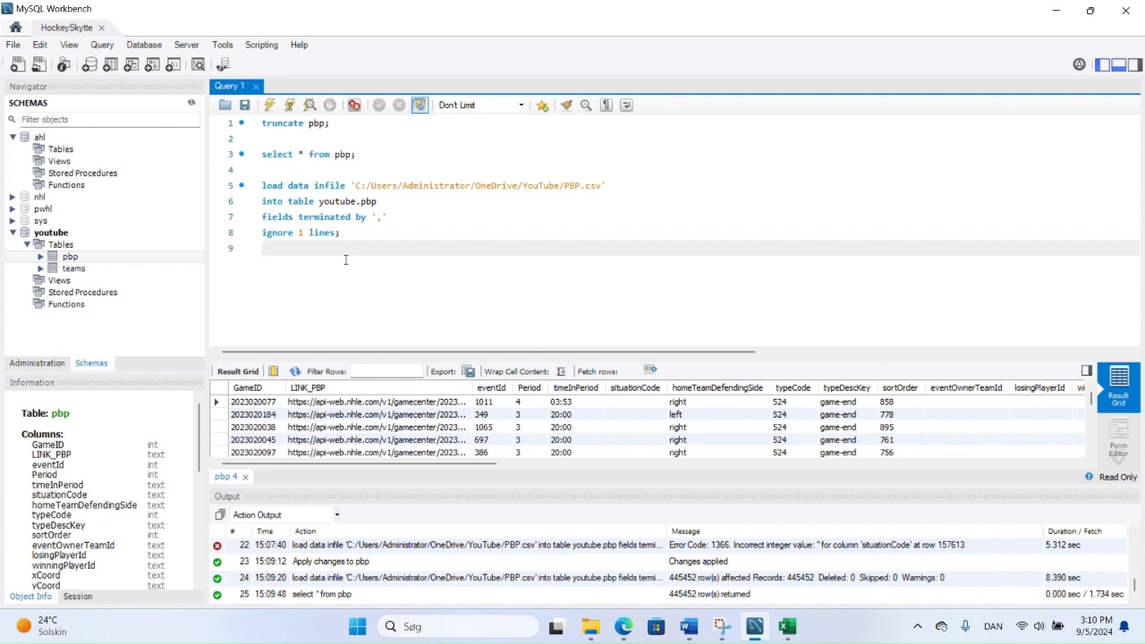
{"action": "key", "text": "Return"}
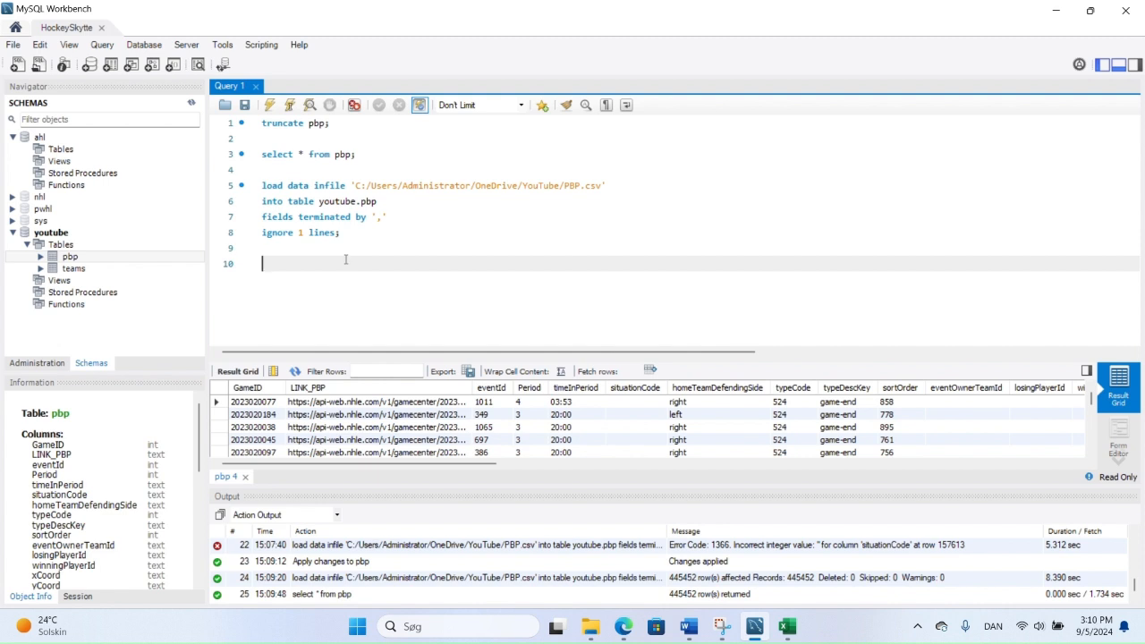
{"action": "left_click_drag", "start_coordinate": [354, 186], "coordinate": [604, 182]}
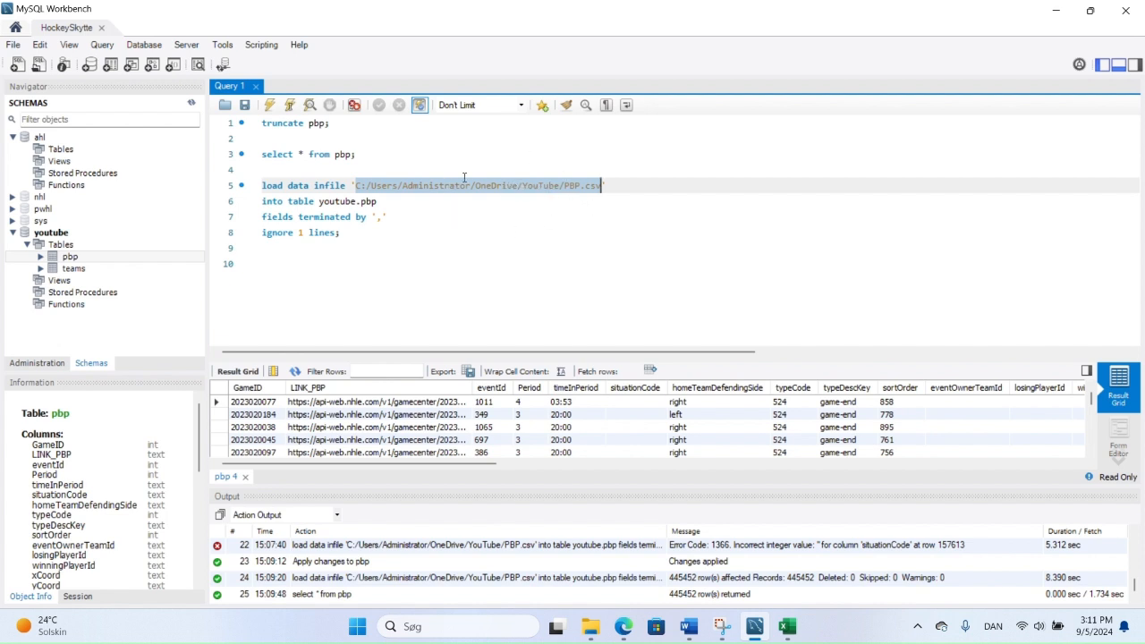
{"action": "left_click", "coordinate": [314, 260]}
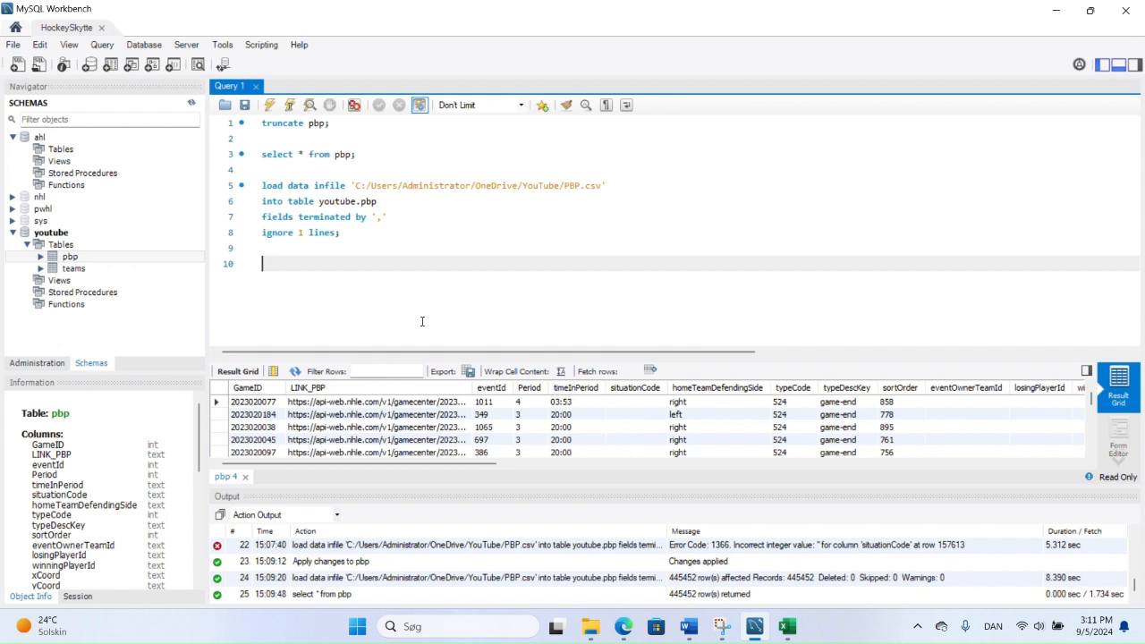
{"action": "type", "text": "show variables like secure_"}
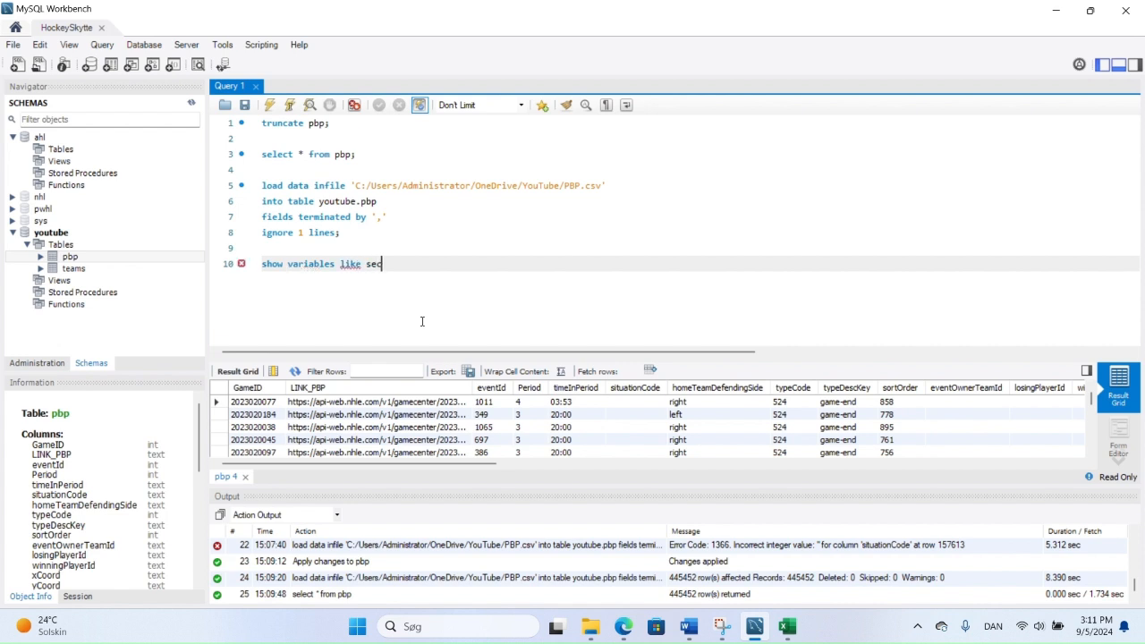
{"action": "type", "text": "priv;"}
{"action": "left_click", "coordinate": [289, 106]}
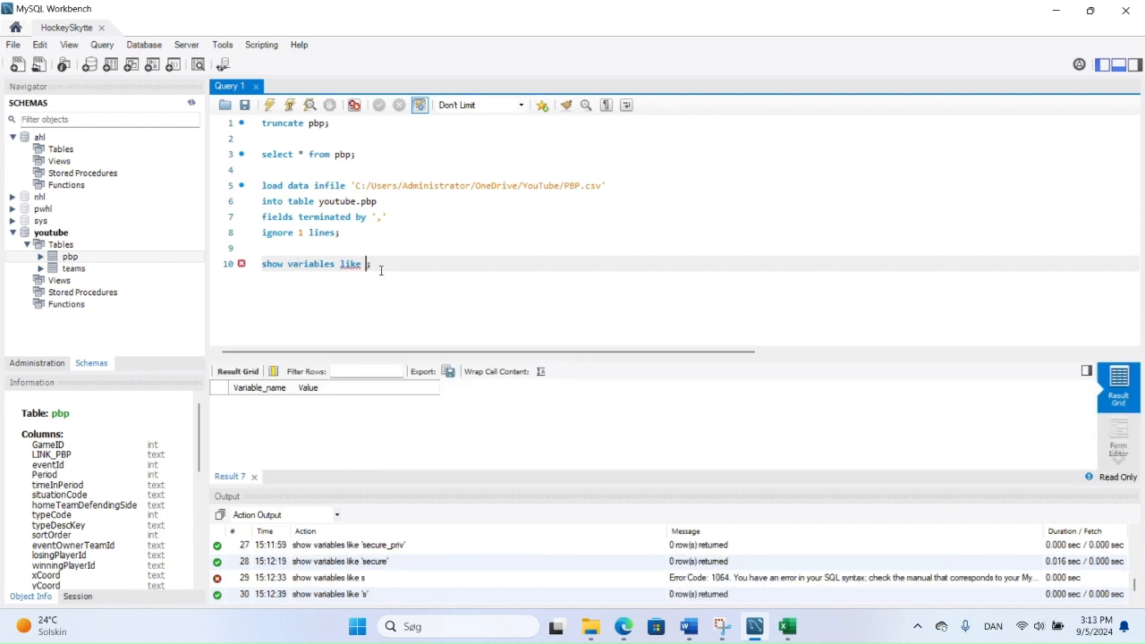
- Complete the show variables statement with 'secure_file_priv', run it and check the variable's returned value
{"action": "type", "text": "secure_file_priv"}
{"action": "type", "text": "'"}
{"action": "key", "text": "Left"}
{"action": "key", "text": "Left"}
{"action": "key", "text": "Left"}
{"action": "key", "text": "Left"}
{"action": "key", "text": "Left"}
{"action": "key", "text": "Left"}
{"action": "key", "text": "Left"}
{"action": "key", "text": "Left"}
{"action": "key", "text": "Left"}
{"action": "key", "text": "Left"}
{"action": "key", "text": "Left"}
{"action": "key", "text": "Left"}
{"action": "key", "text": "Left"}
{"action": "key", "text": "Left"}
{"action": "key", "text": "Left"}
{"action": "key", "text": "Left"}
{"action": "key", "text": "Left"}
{"action": "type", "text": "'"}
{"action": "left_click", "coordinate": [289, 106]}
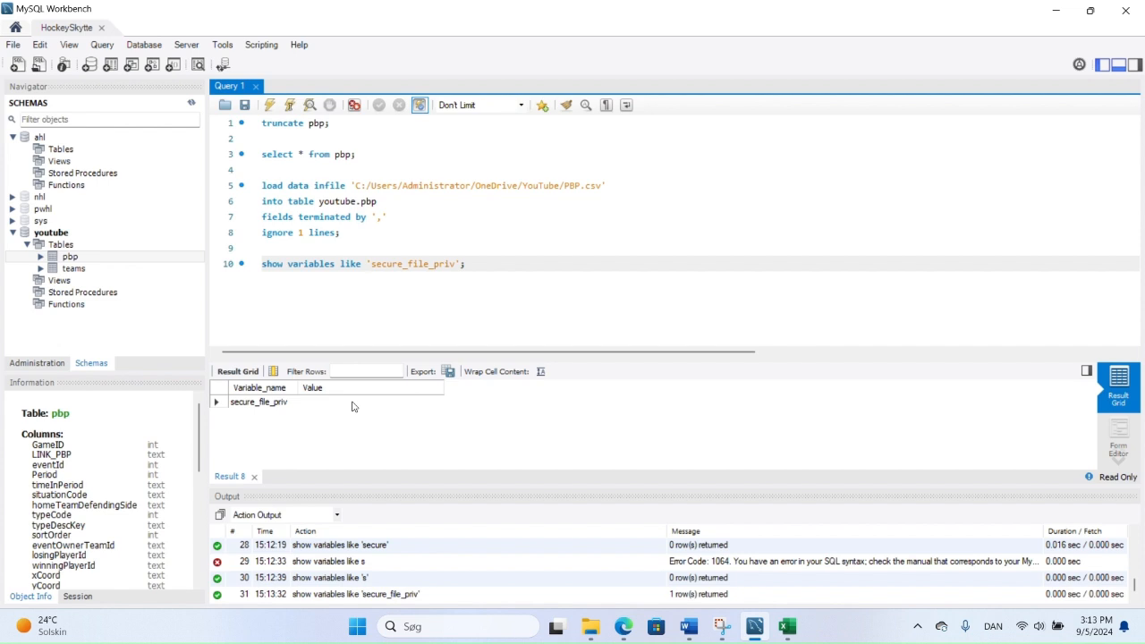
{"action": "left_click", "coordinate": [259, 408]}
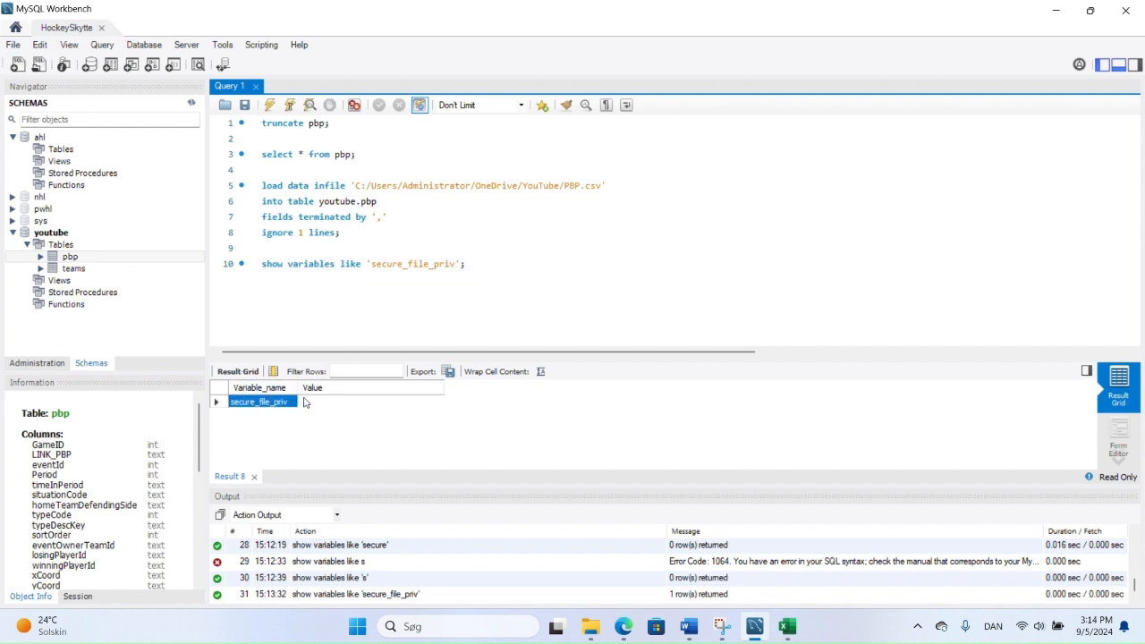
{"action": "left_click", "coordinate": [320, 405]}
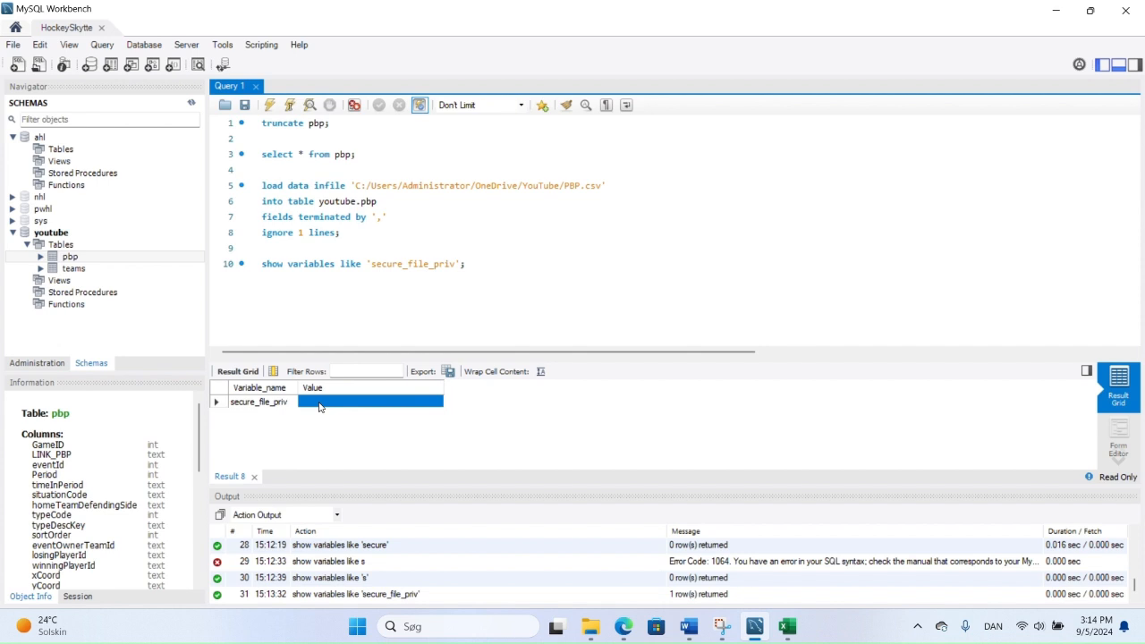
{"action": "left_click", "coordinate": [431, 264]}
{"action": "left_click_drag", "start_coordinate": [461, 264], "coordinate": [260, 264]}
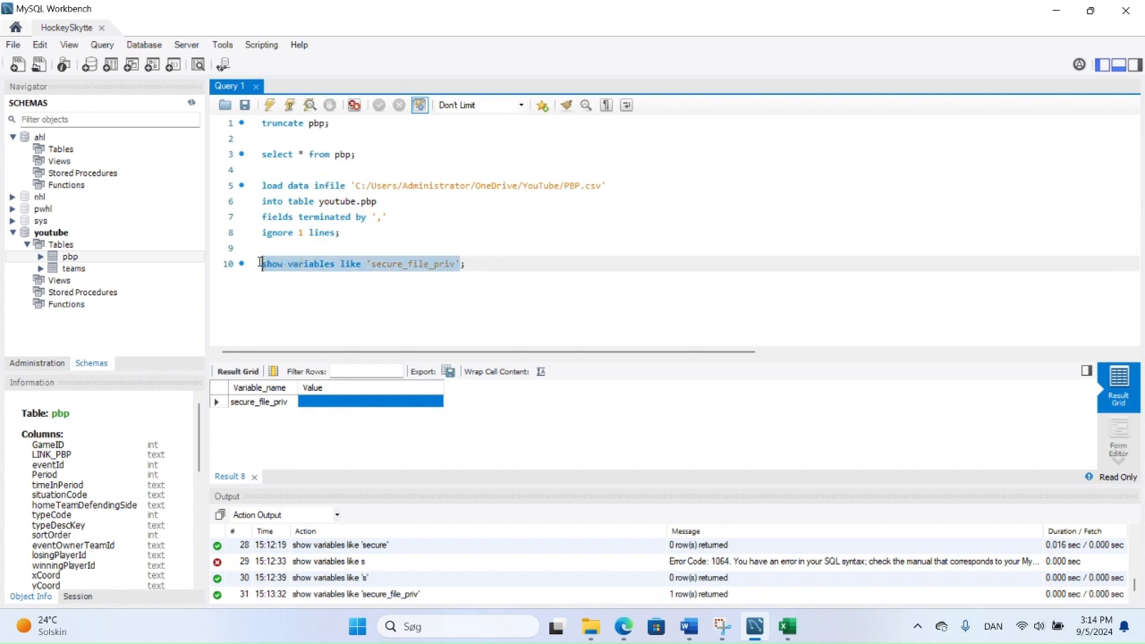
{"action": "left_click", "coordinate": [476, 267]}
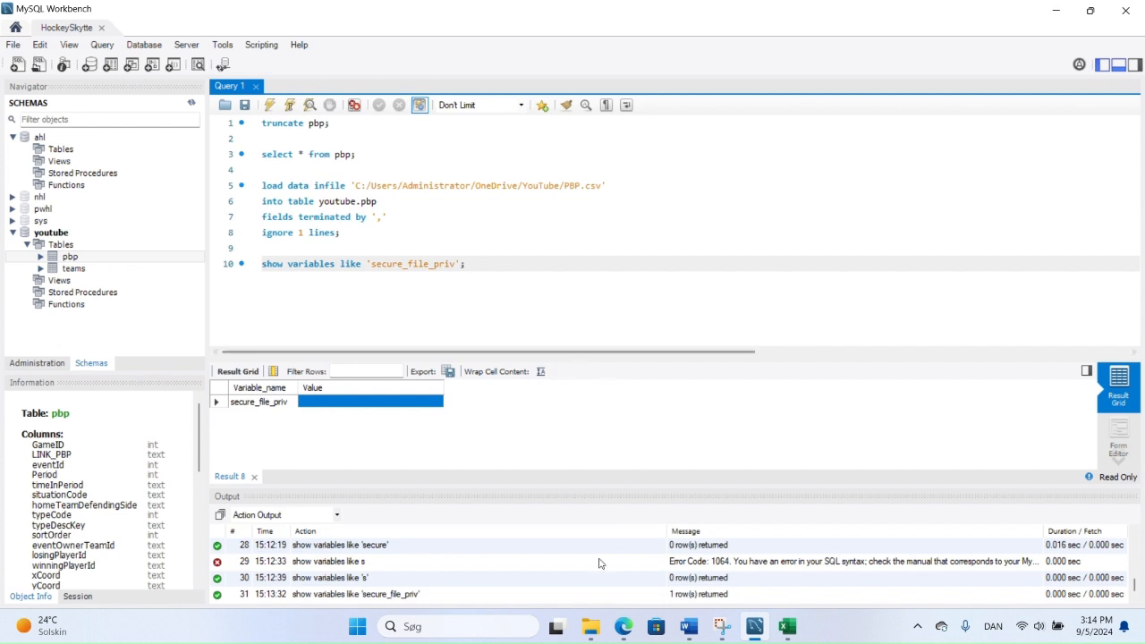
- Switch to File Explorer, check the hidden items setting on the Windows (C:) drive and open the ProgramData folder
{"action": "left_click", "coordinate": [591, 627]}
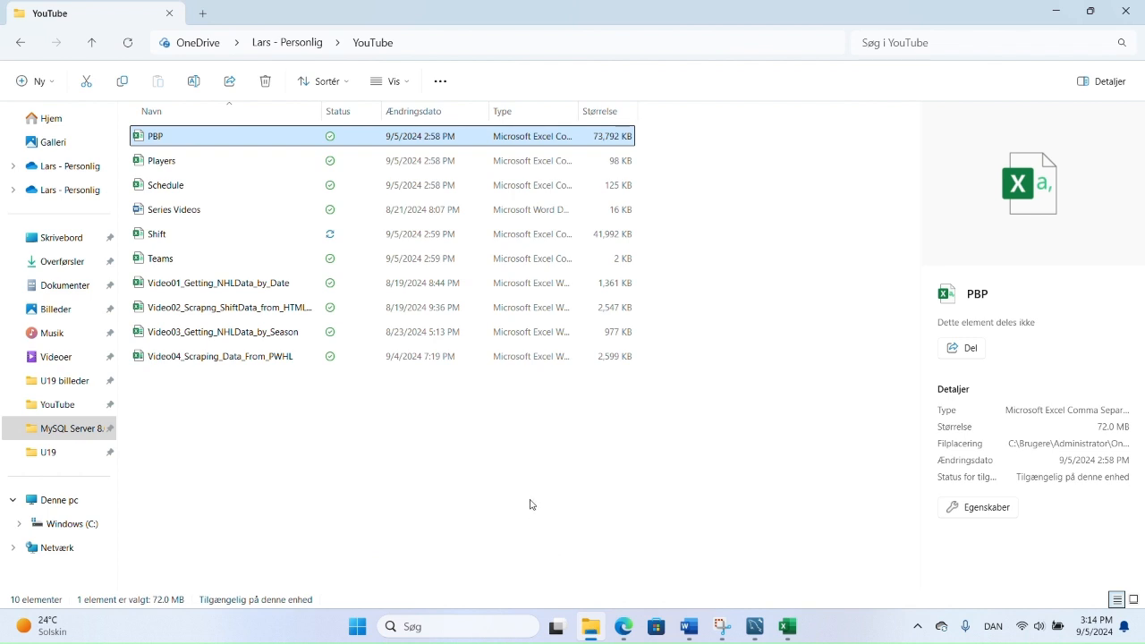
{"action": "left_click", "coordinate": [60, 525]}
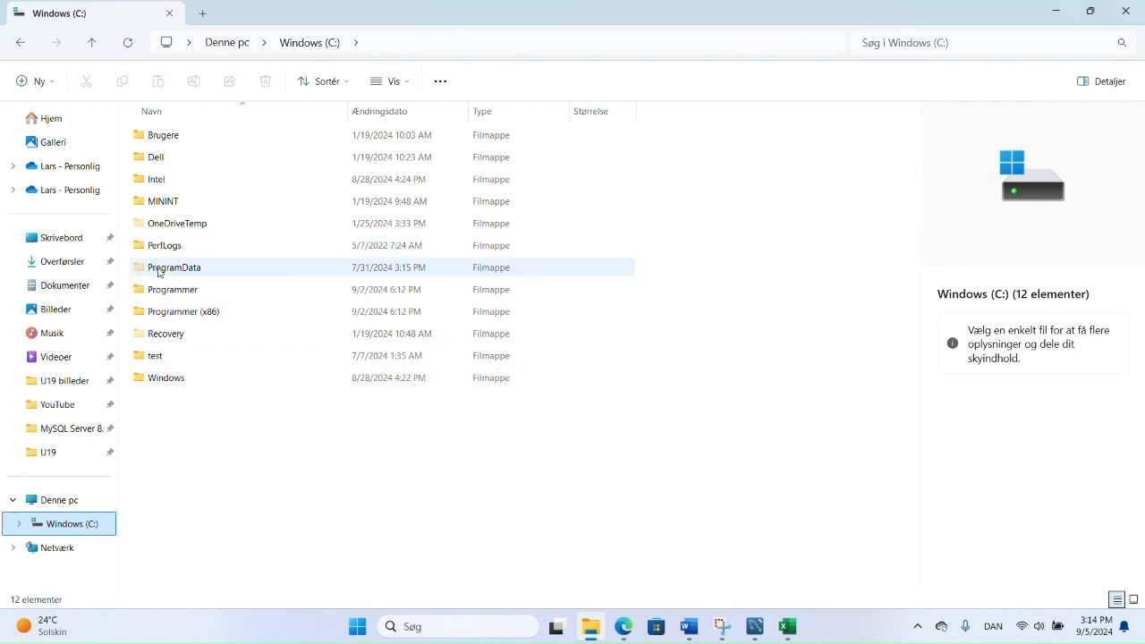
{"action": "left_click", "coordinate": [397, 81]}
{"action": "mouse_move", "coordinate": [378, 360]}
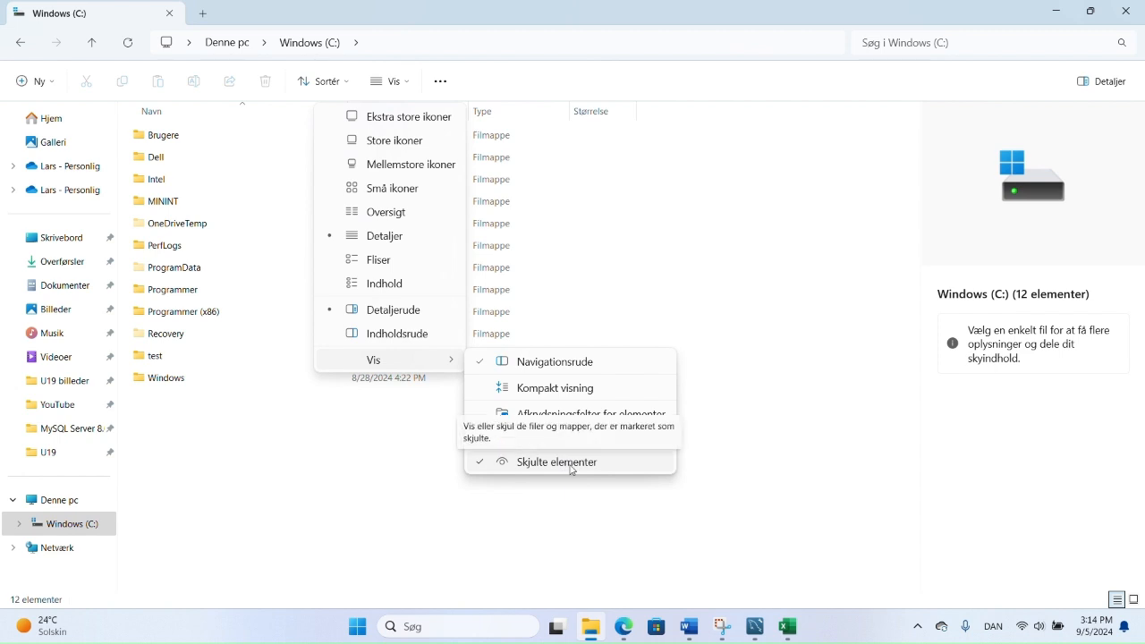
{"action": "left_click", "coordinate": [311, 497]}
{"action": "double_click", "coordinate": [188, 270]}
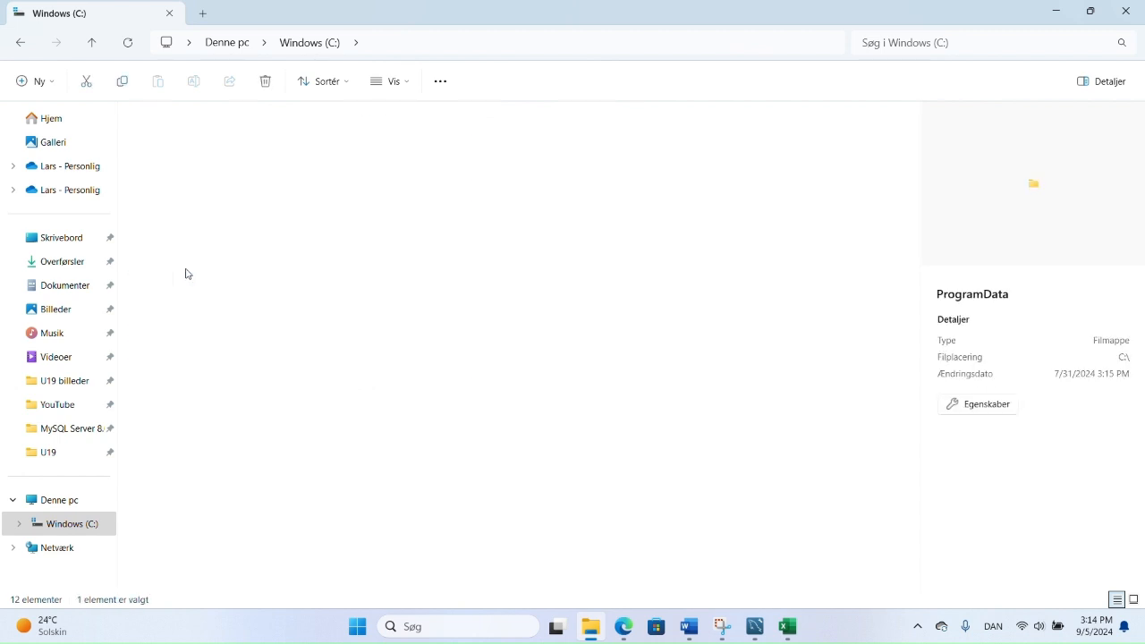
- Open the my configuration file from ProgramData's MySQL Server 8.0 folder and close the duplicate my.ini tab
{"action": "double_click", "coordinate": [167, 358]}
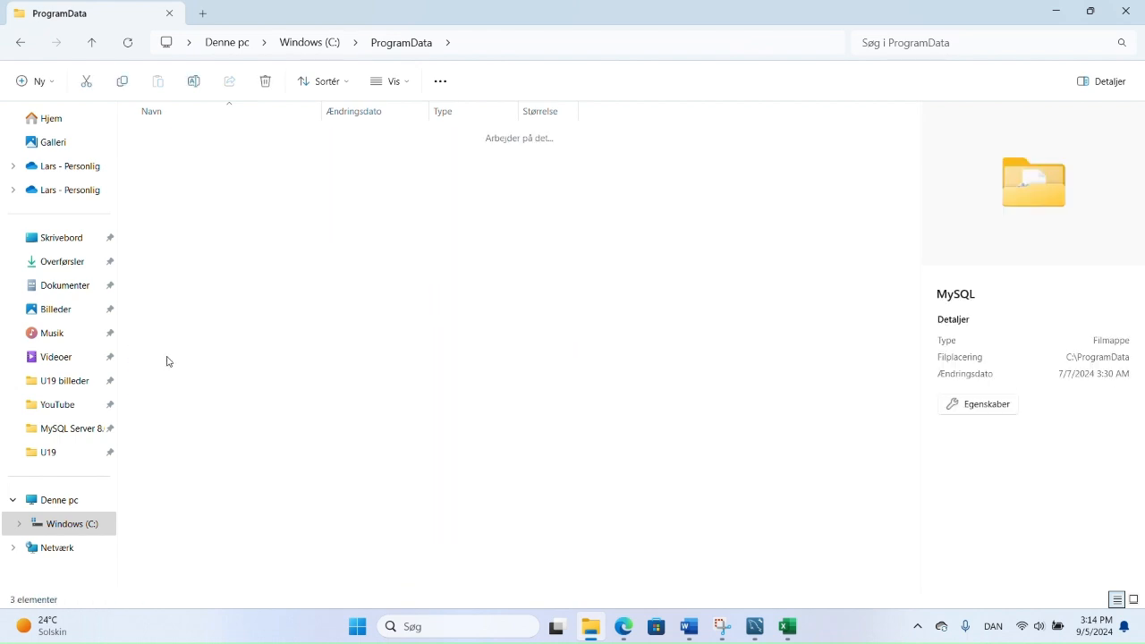
{"action": "double_click", "coordinate": [204, 160]}
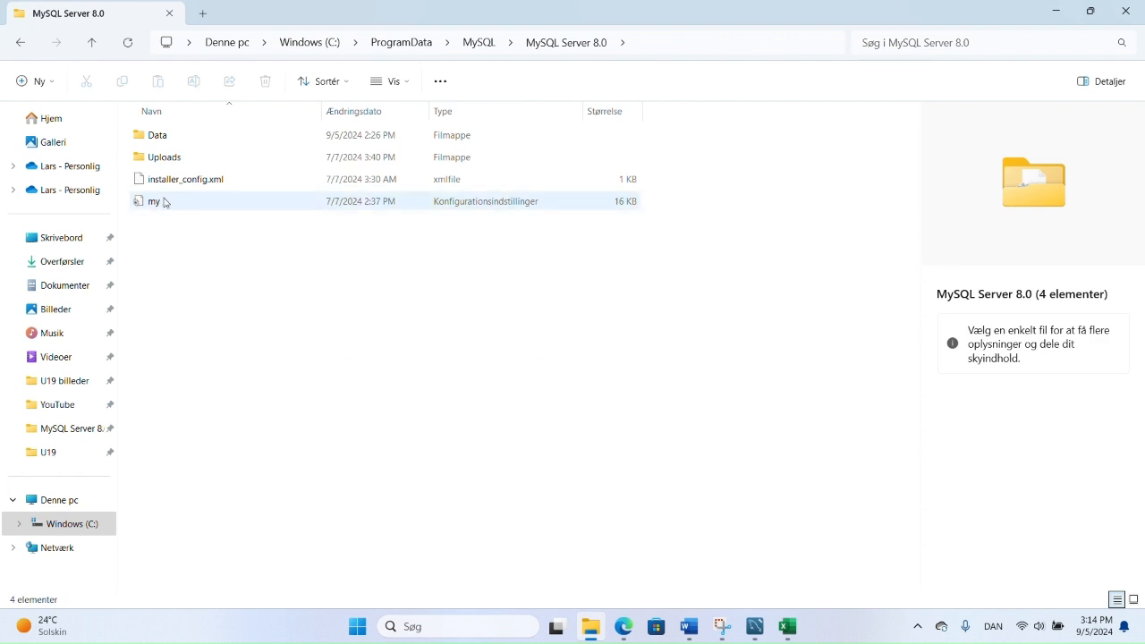
{"action": "left_click", "coordinate": [175, 206]}
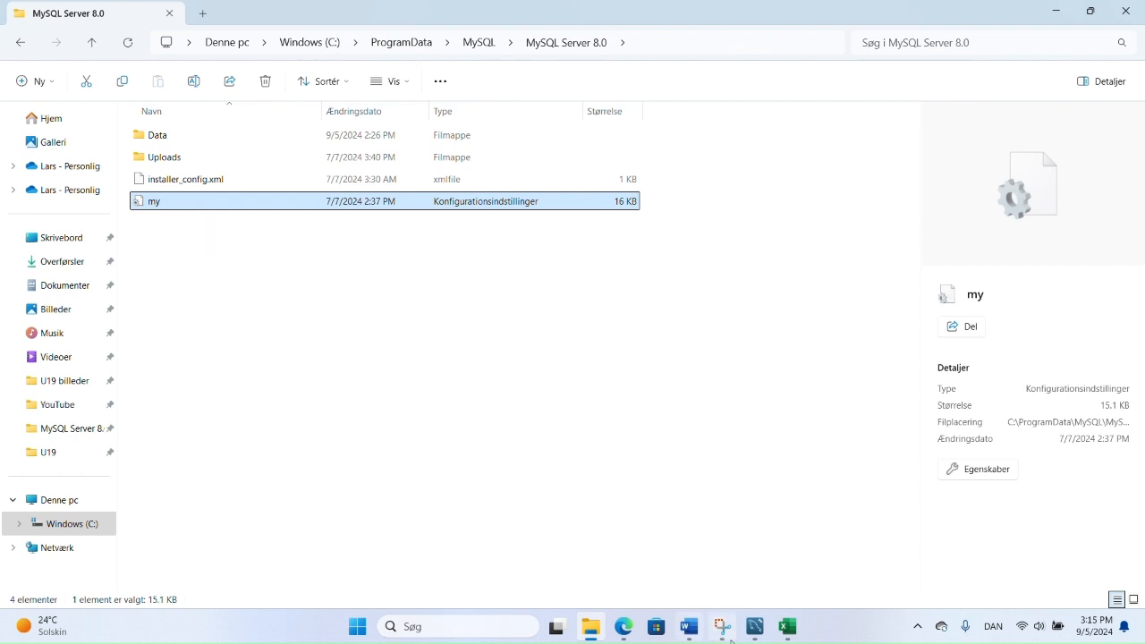
{"action": "left_click", "coordinate": [755, 626]}
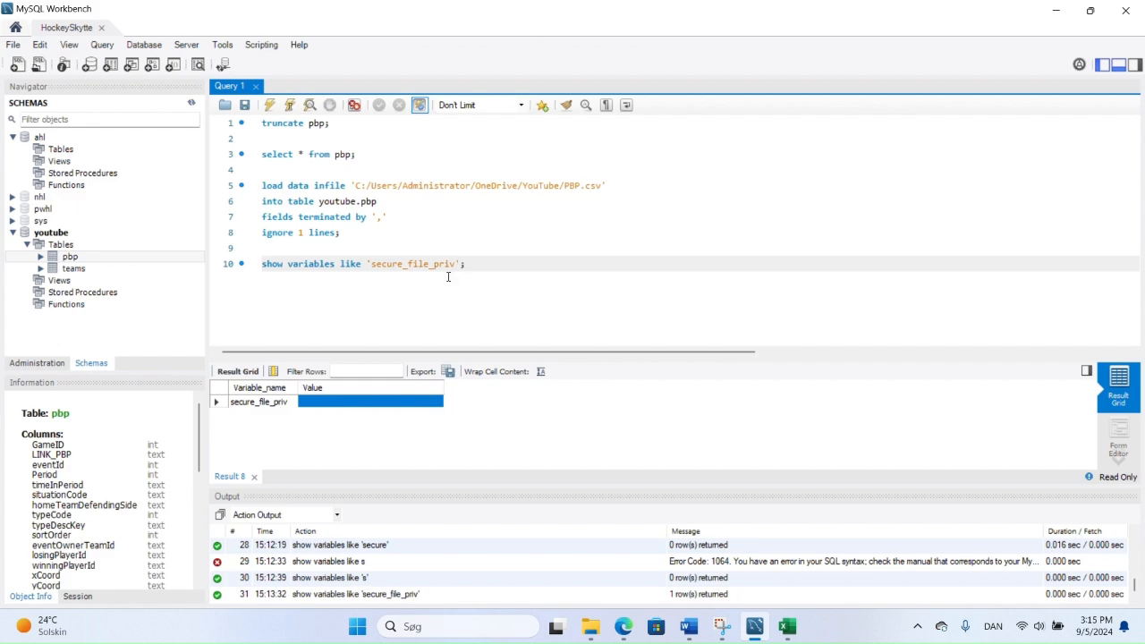
{"action": "left_click", "coordinate": [754, 627]}
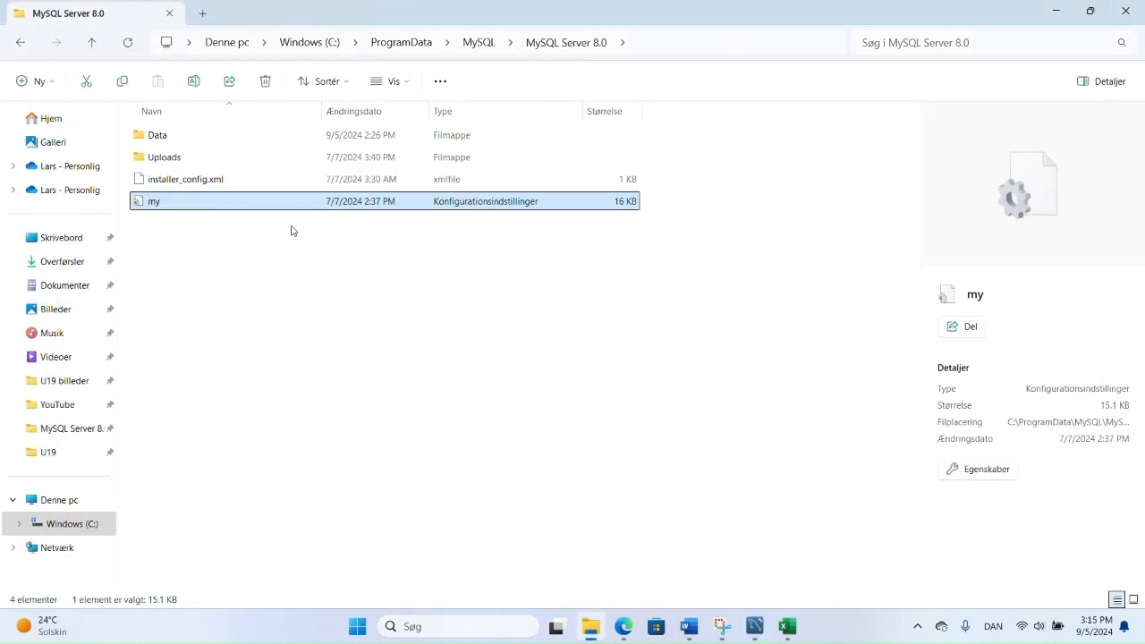
{"action": "double_click", "coordinate": [154, 202]}
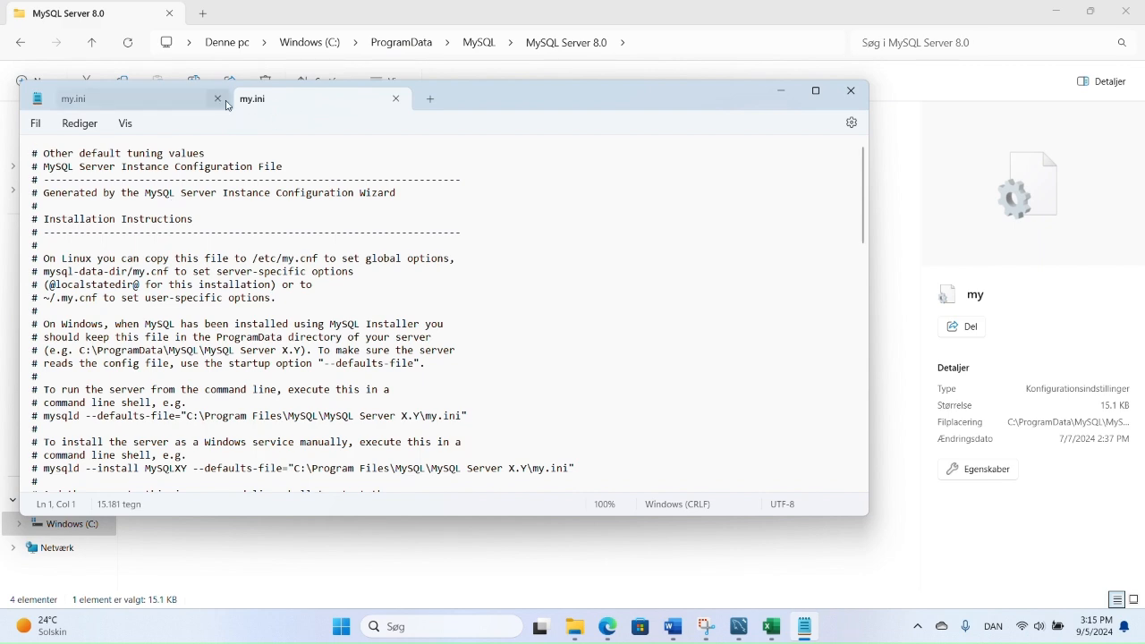
{"action": "left_click", "coordinate": [218, 98]}
{"action": "left_click", "coordinate": [423, 338]}
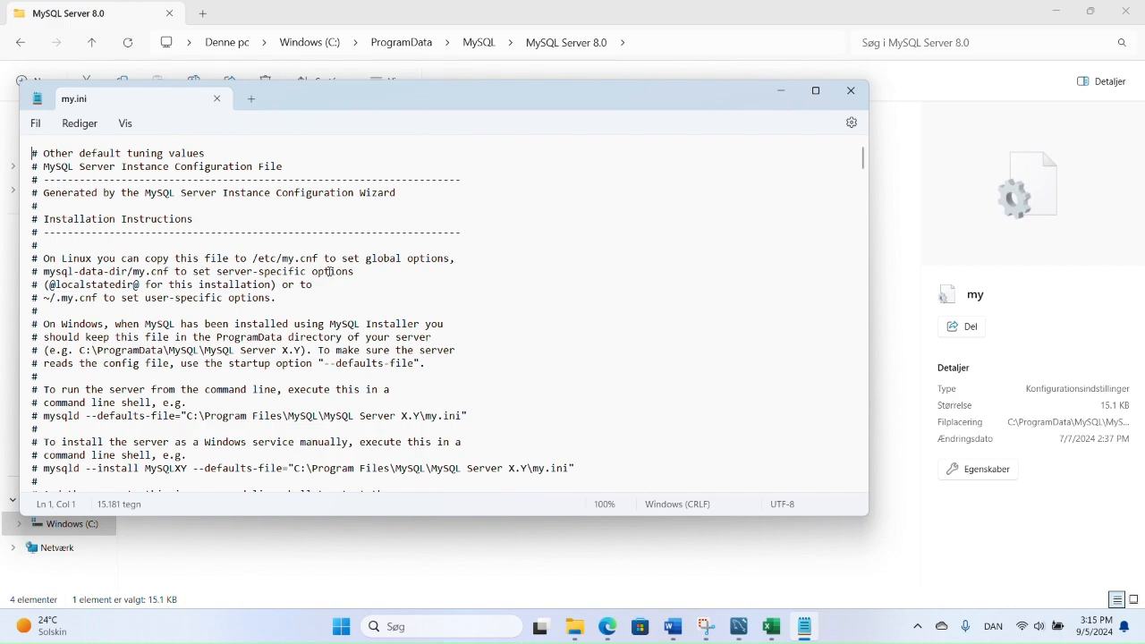
- Search my.ini for "secure" and locate the commented and active secure-file-priv lines
{"action": "scroll", "coordinate": [329, 276], "scroll_direction": "down", "scroll_amount": 5}
{"action": "scroll", "coordinate": [329, 276], "scroll_direction": "down", "scroll_amount": 11}
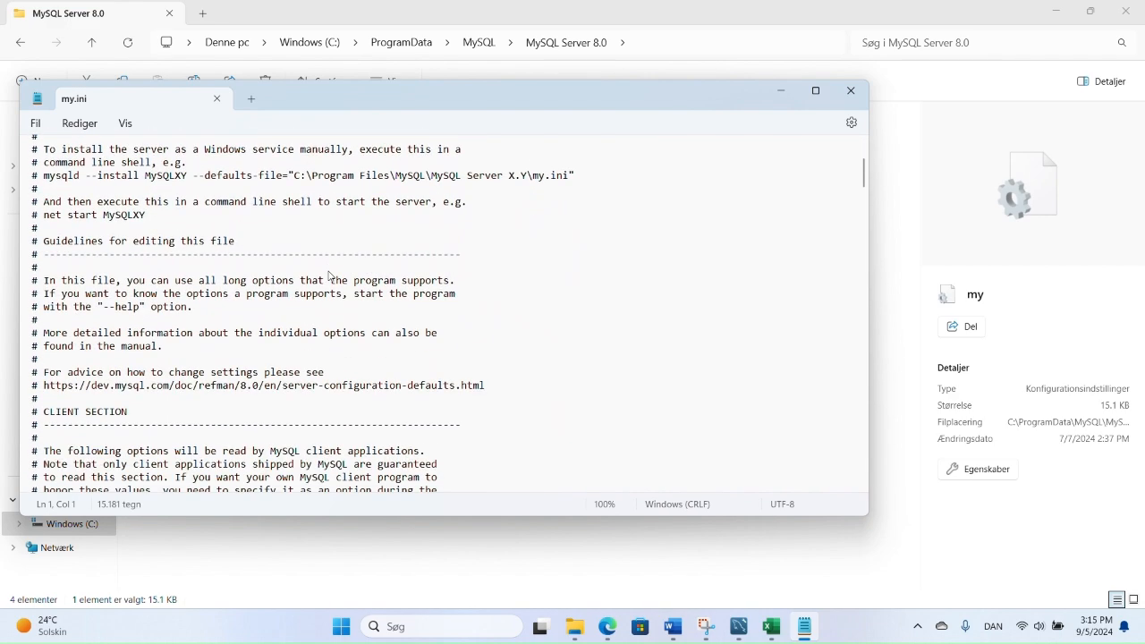
{"action": "scroll", "coordinate": [327, 276], "scroll_direction": "up", "scroll_amount": 12}
{"action": "left_click", "coordinate": [83, 124]}
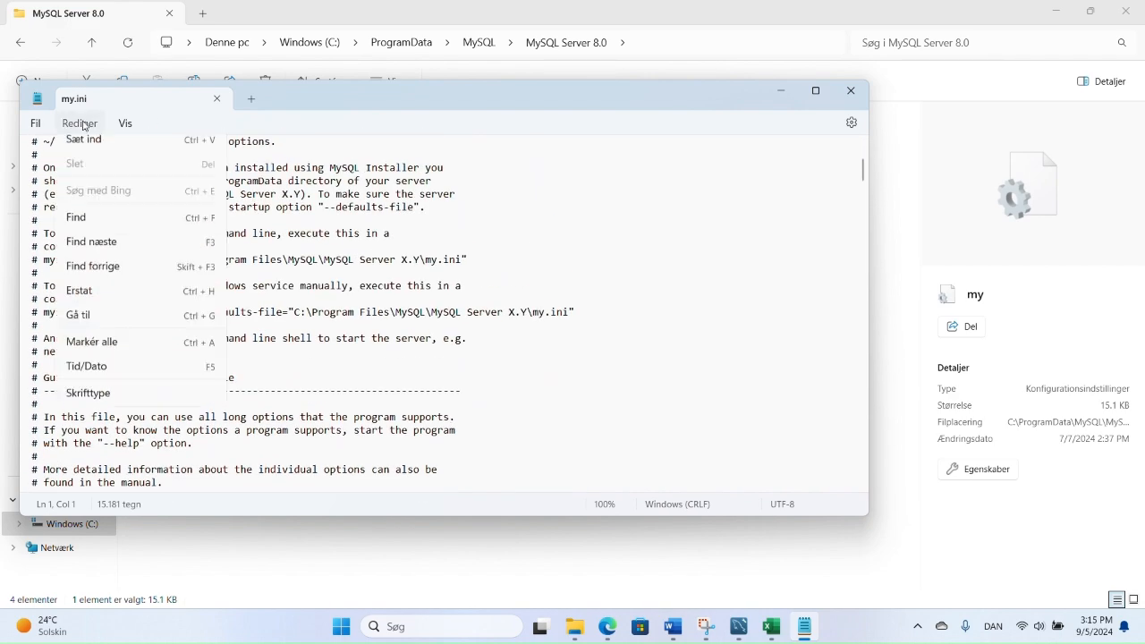
{"action": "left_click", "coordinate": [131, 304]}
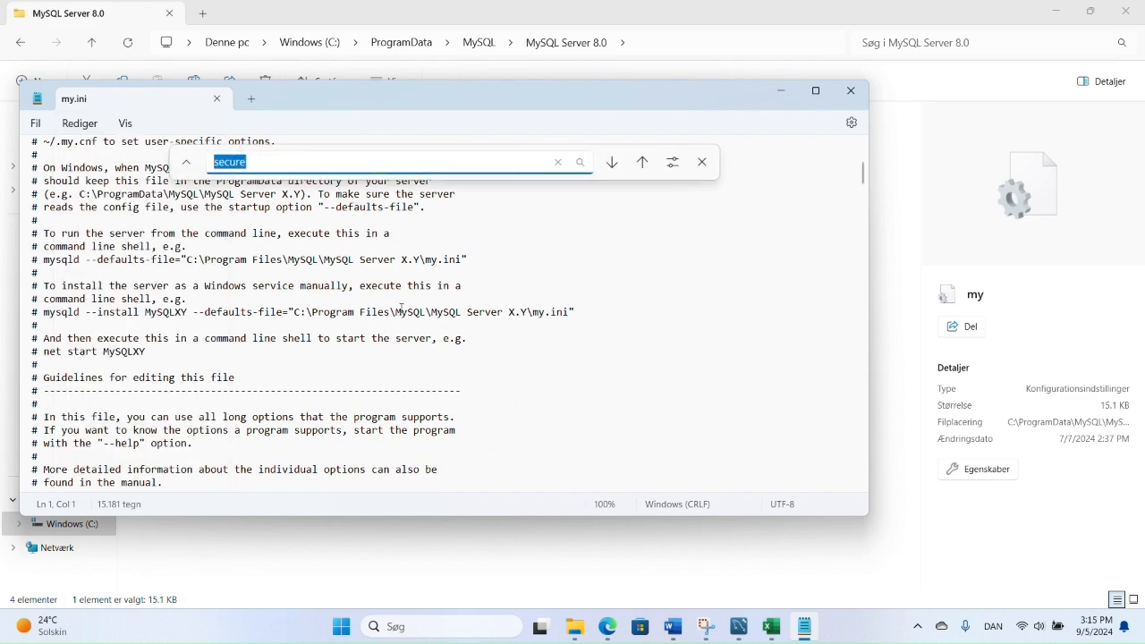
{"action": "key", "text": "Return"}
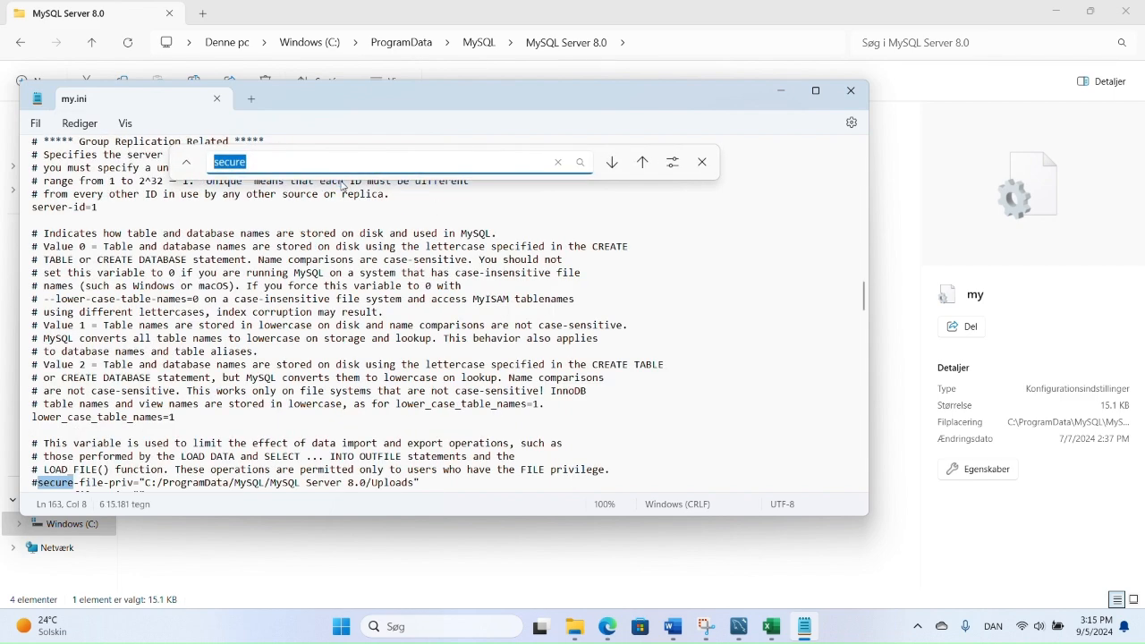
{"action": "left_click", "coordinate": [309, 351]}
{"action": "scroll", "coordinate": [310, 359], "scroll_direction": "down", "scroll_amount": 3}
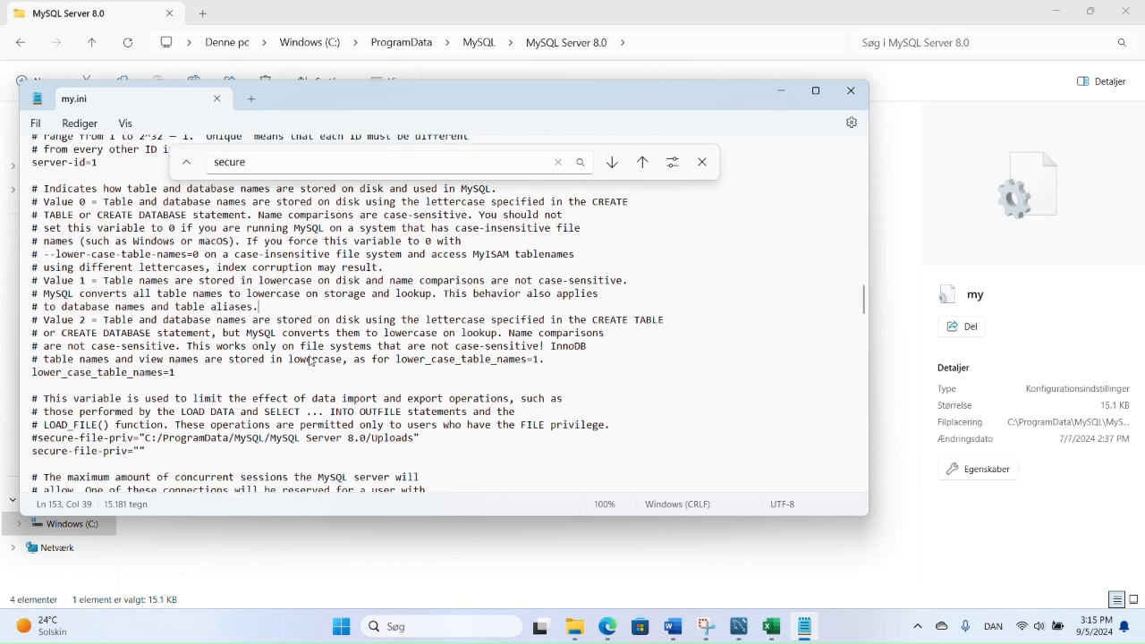
{"action": "left_click", "coordinate": [178, 377]}
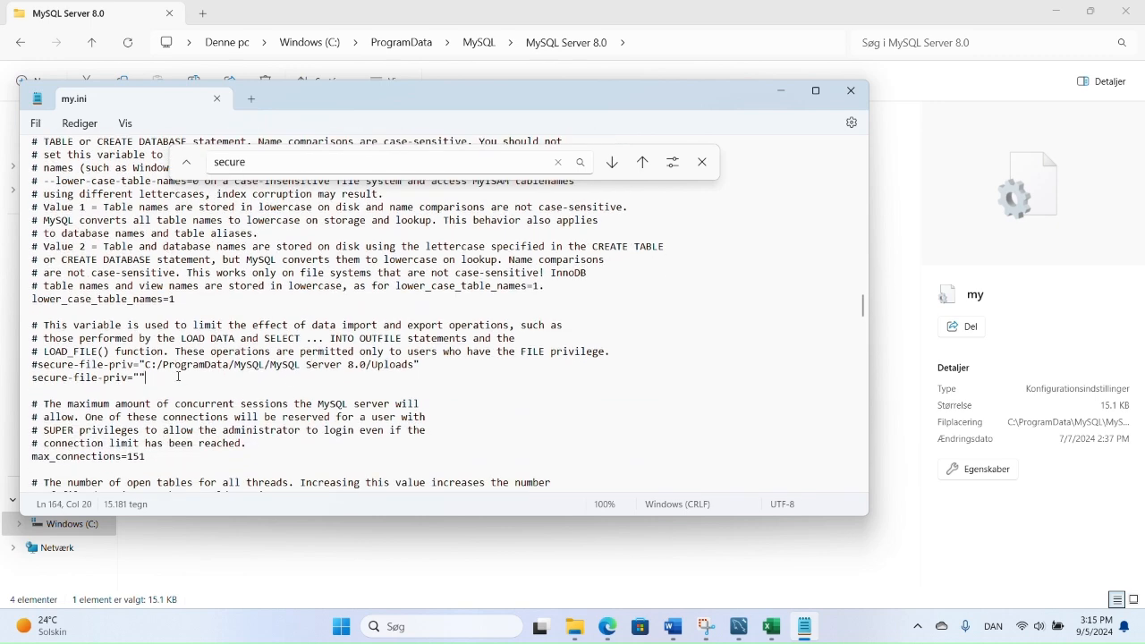
- Insert a space after the # on the commented secure-file-priv line and delete its Uploads path, leaving only empty quotes
{"action": "left_click", "coordinate": [37, 365]}
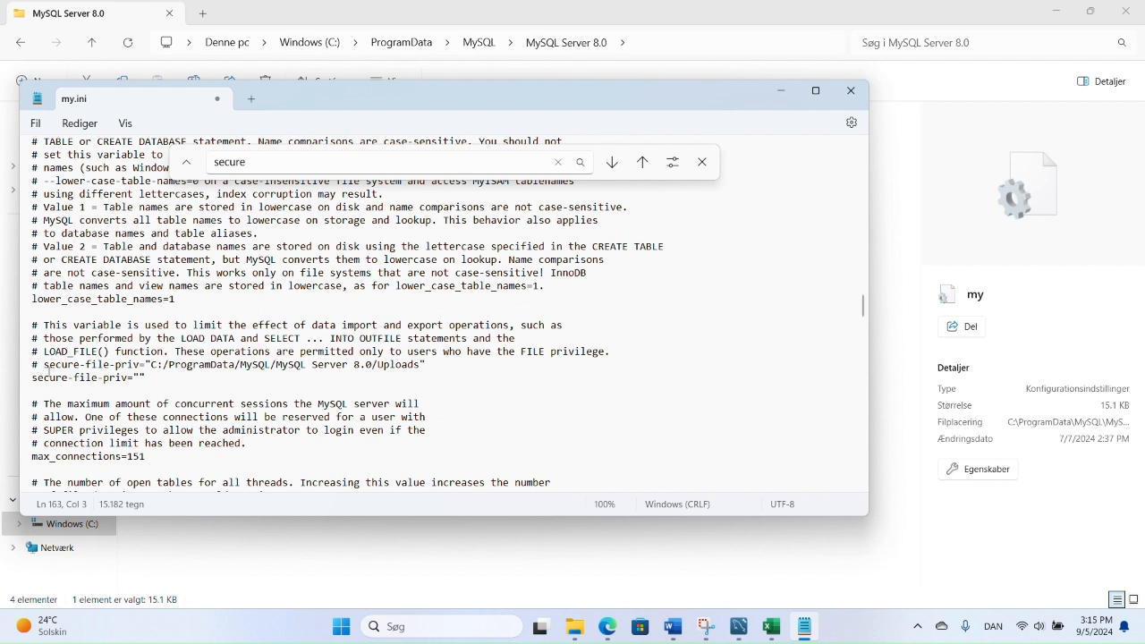
{"action": "left_click_drag", "start_coordinate": [43, 365], "coordinate": [426, 366]}
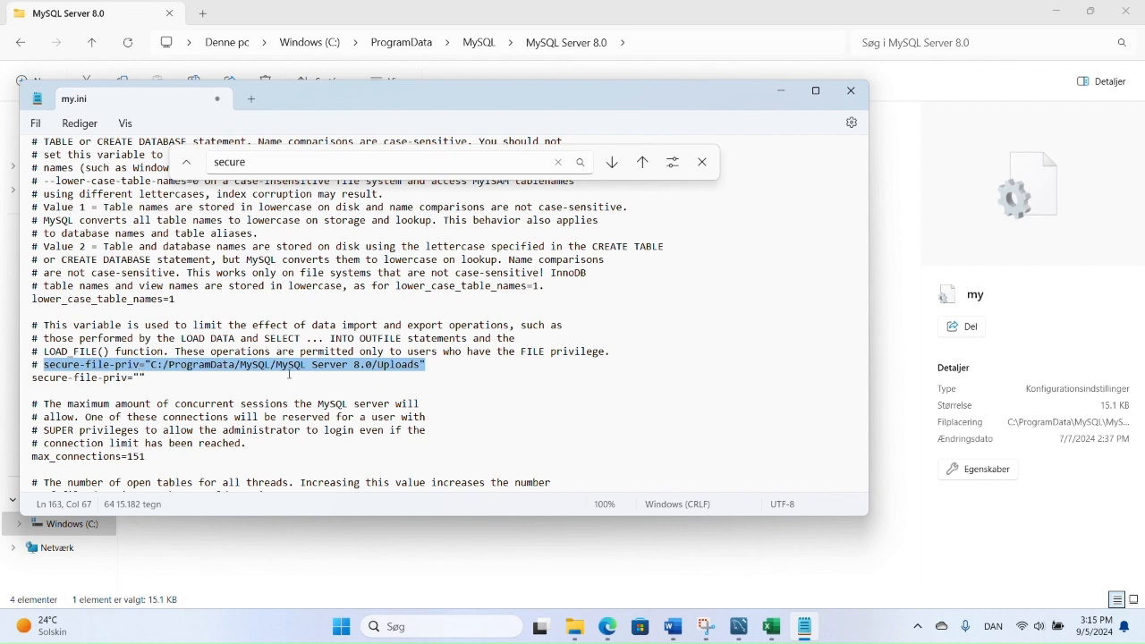
{"action": "left_click", "coordinate": [39, 366]}
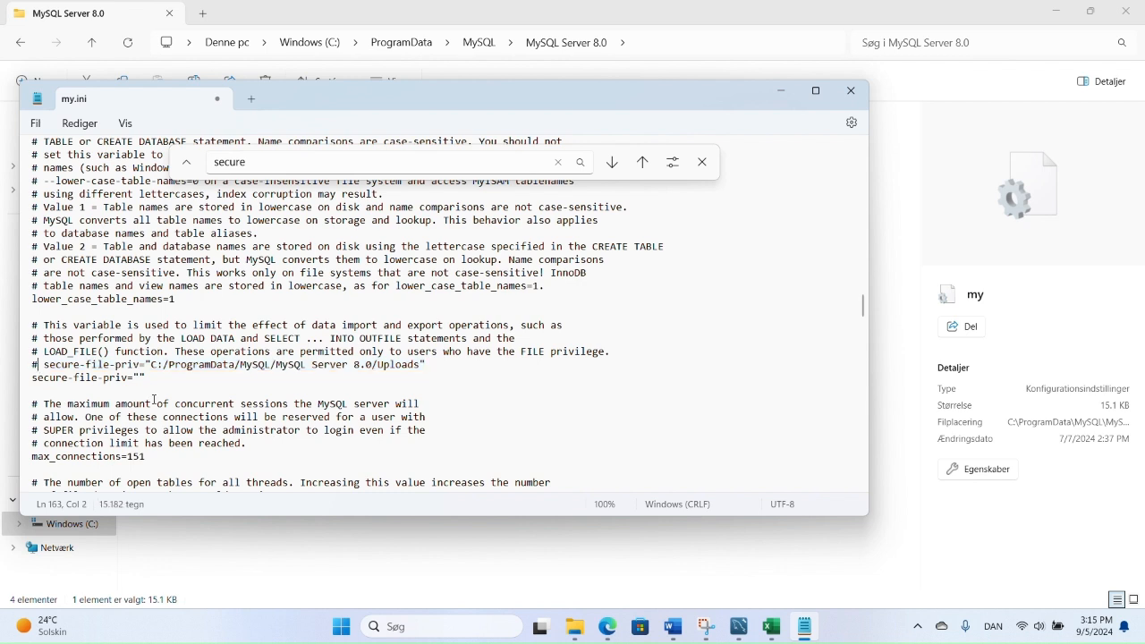
{"action": "left_click", "coordinate": [36, 379]}
{"action": "left_click", "coordinate": [153, 379]}
{"action": "left_click", "coordinate": [140, 378]}
{"action": "left_click", "coordinate": [151, 364]}
{"action": "left_click_drag", "start_coordinate": [151, 364], "coordinate": [426, 365]}
{"action": "key", "text": "BackSpace"}
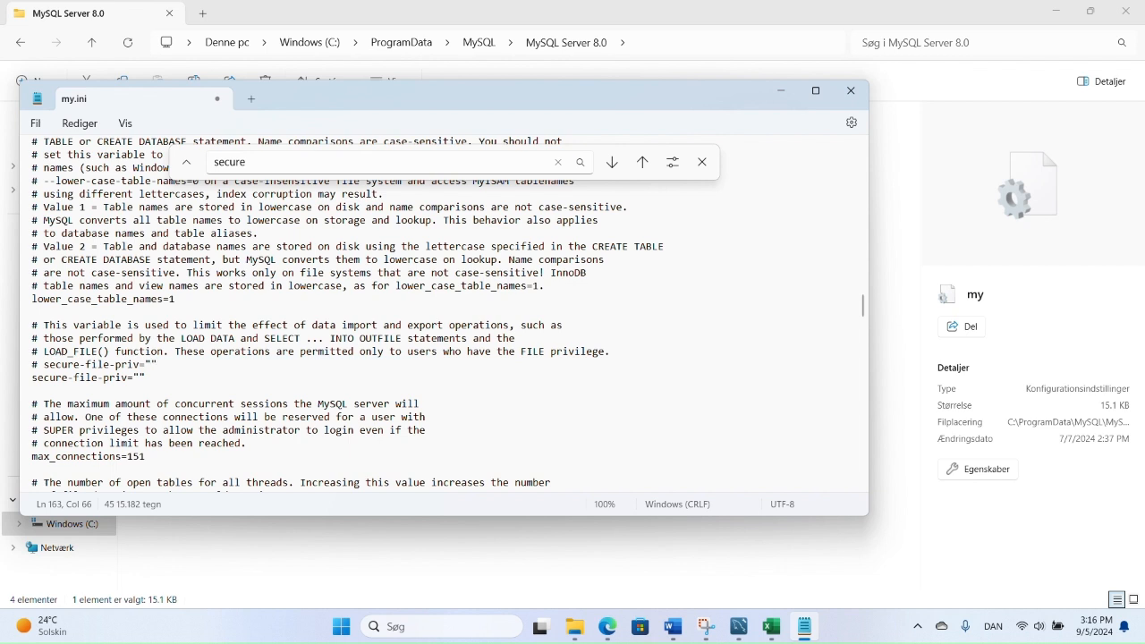
- Try to save my.ini over the existing file in the MySQL Server 8.0 folder
{"action": "left_click", "coordinate": [287, 379]}
{"action": "left_click", "coordinate": [38, 126]}
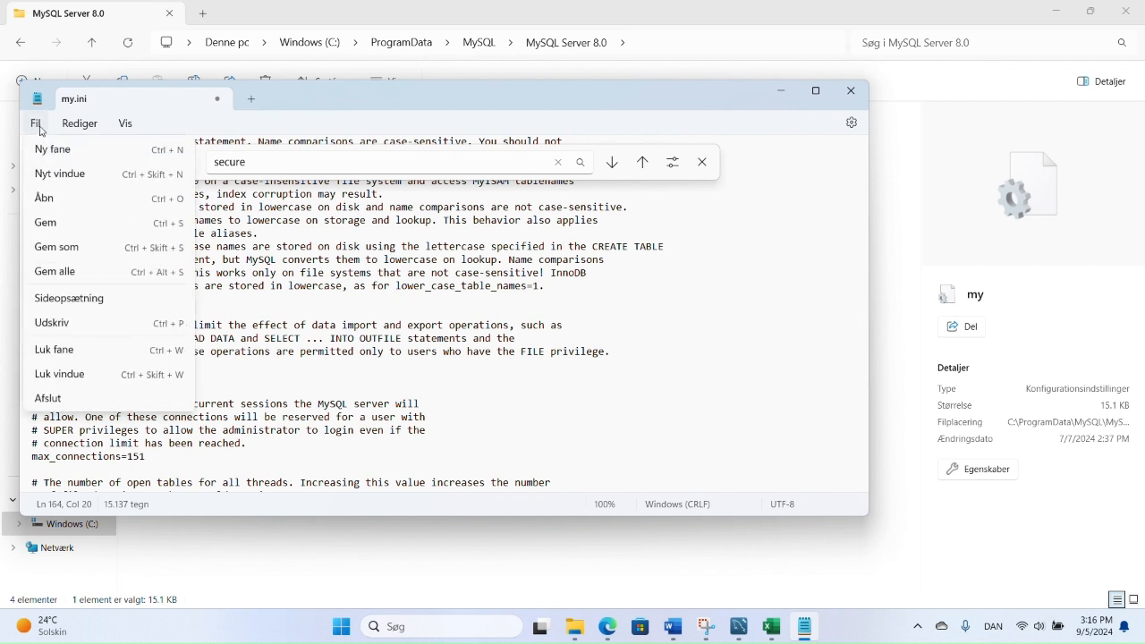
{"action": "left_click", "coordinate": [39, 130]}
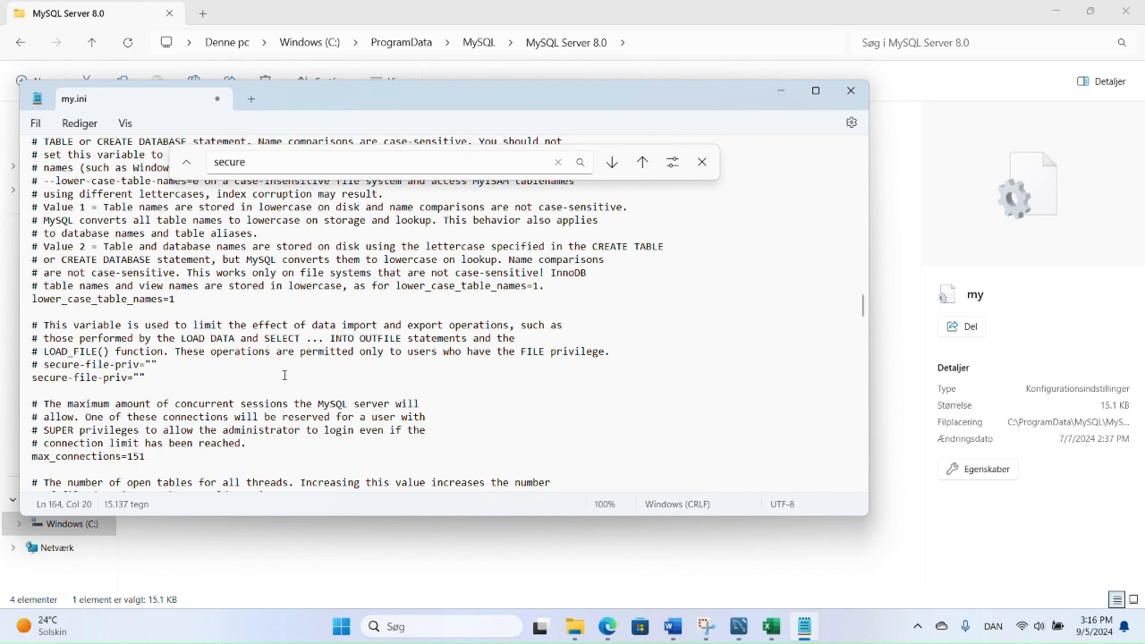
{"action": "left_click", "coordinate": [36, 124]}
{"action": "left_click", "coordinate": [63, 222]}
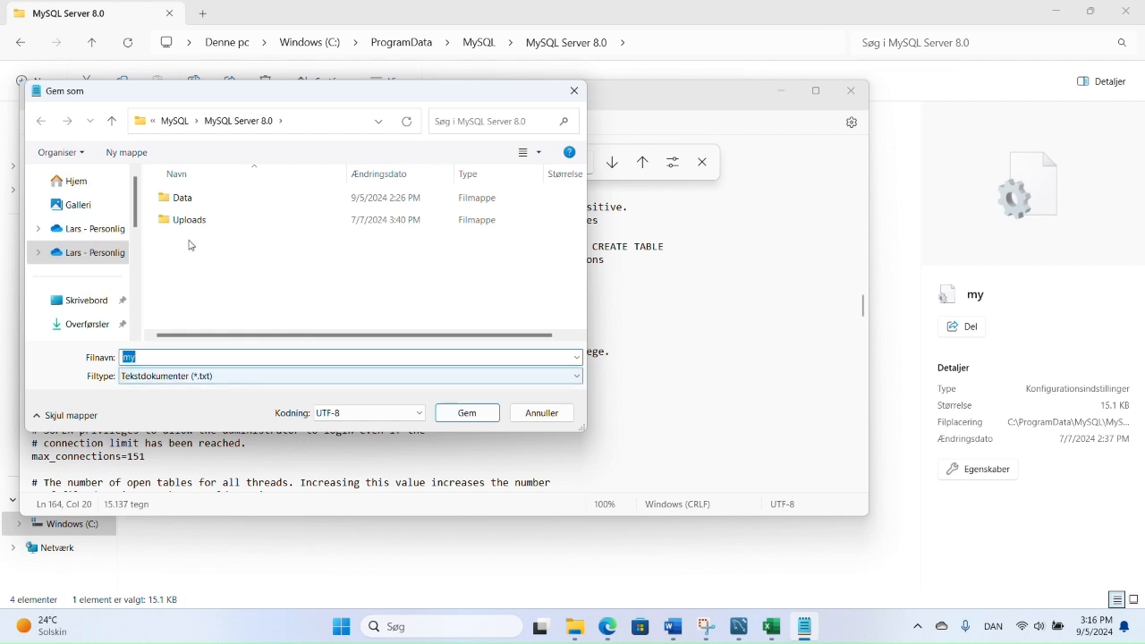
{"action": "left_click", "coordinate": [466, 413]}
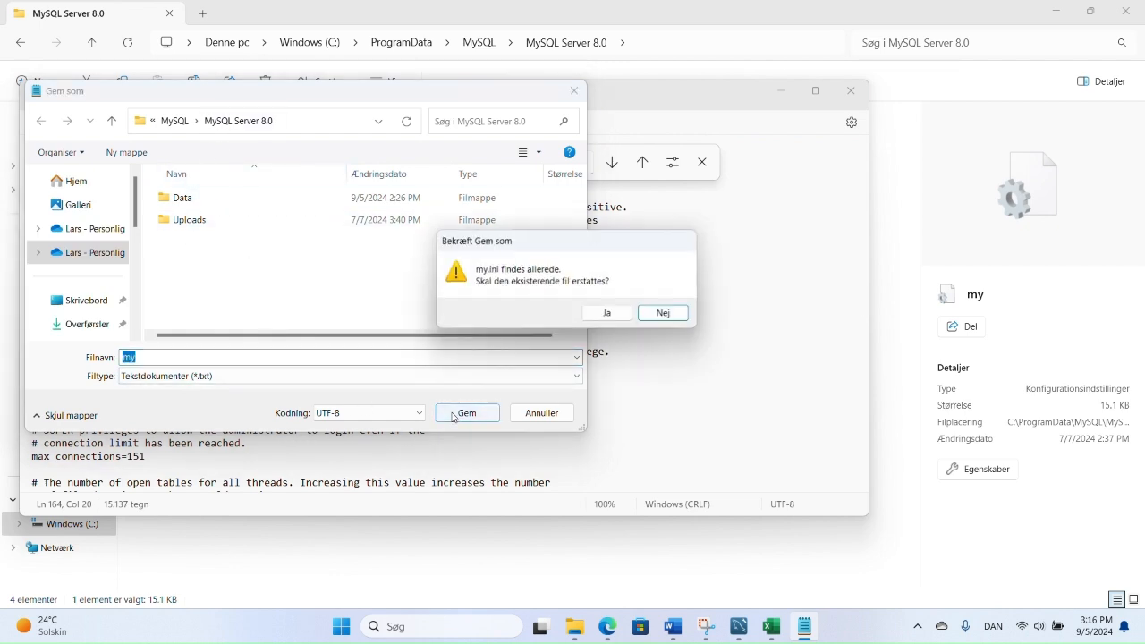
{"action": "left_click", "coordinate": [614, 315]}
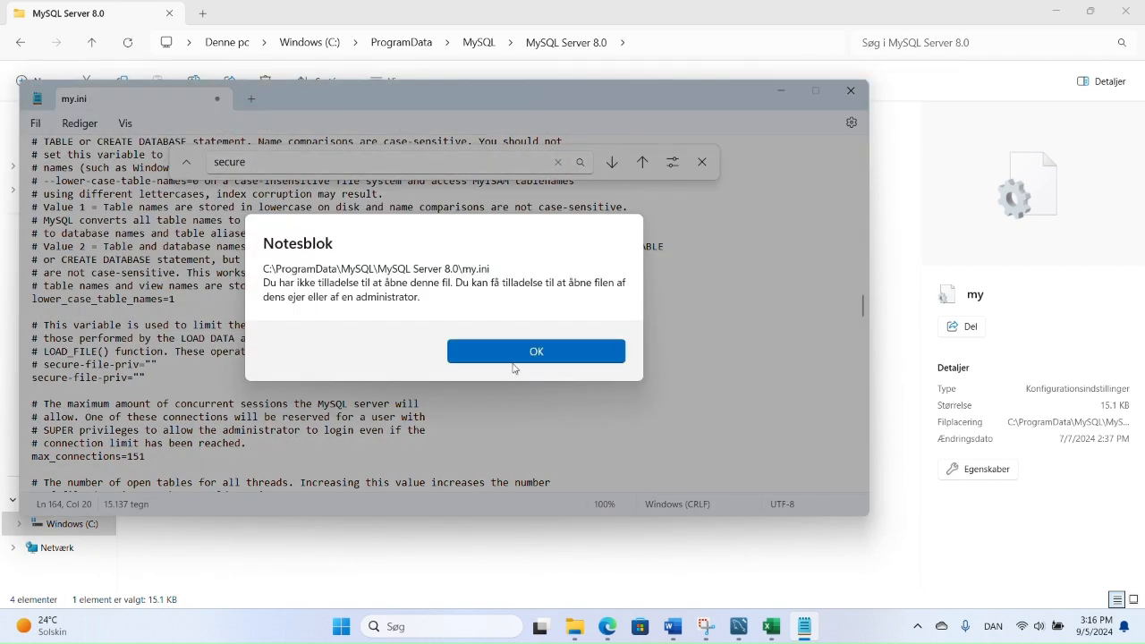
{"action": "left_click", "coordinate": [523, 353]}
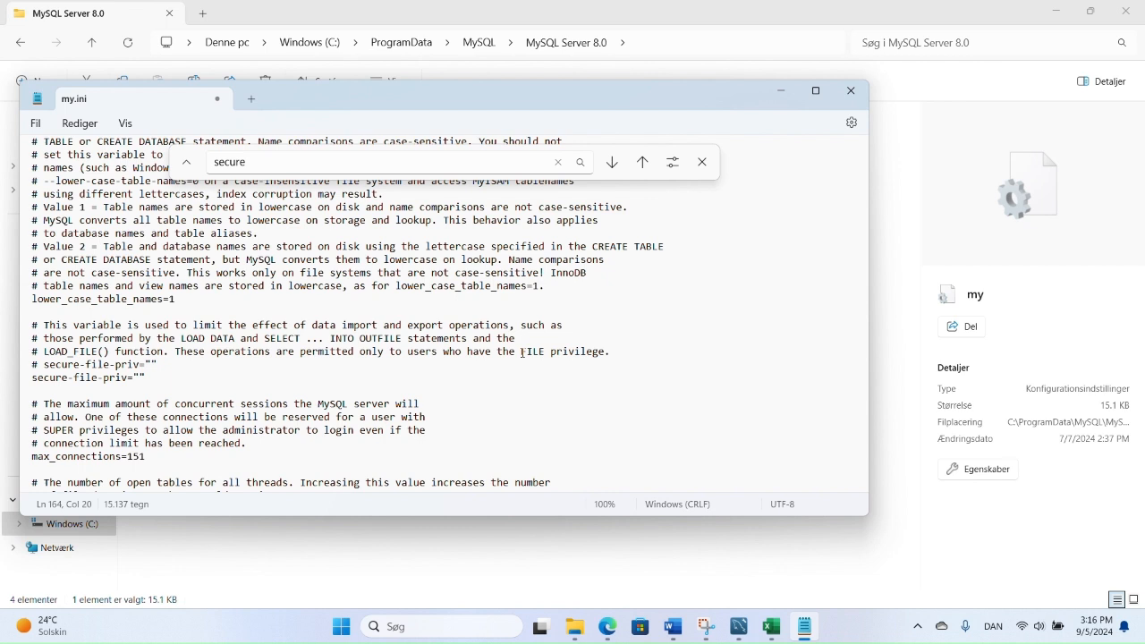
- Save the edited configuration file as my in the OneDrive YouTube folder and close the editor
{"action": "left_click", "coordinate": [40, 124]}
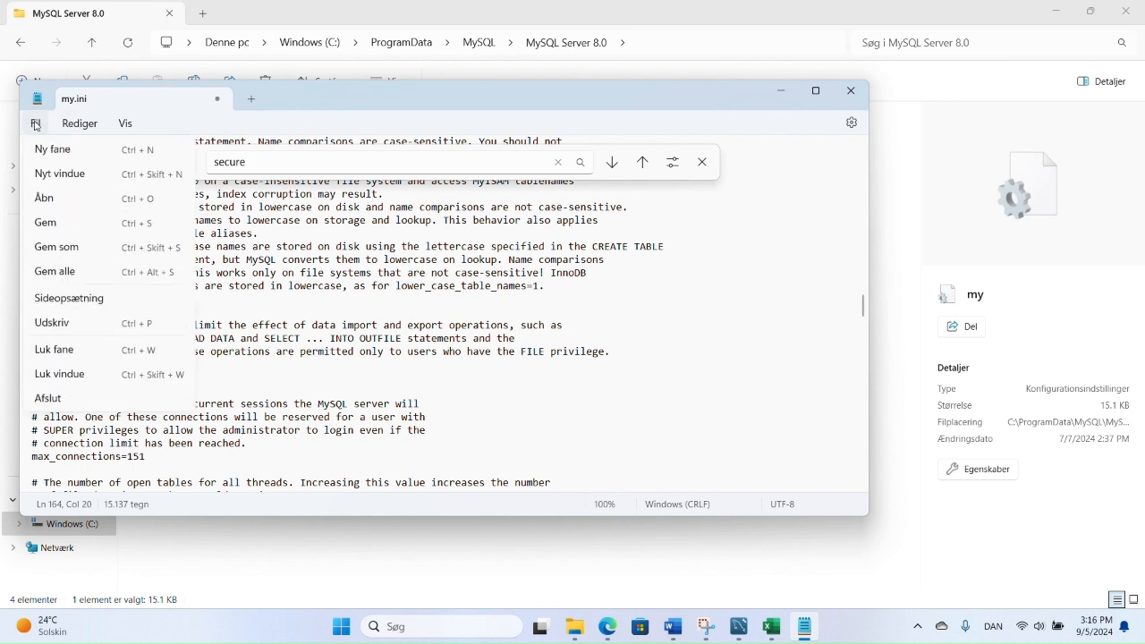
{"action": "left_click", "coordinate": [70, 248]}
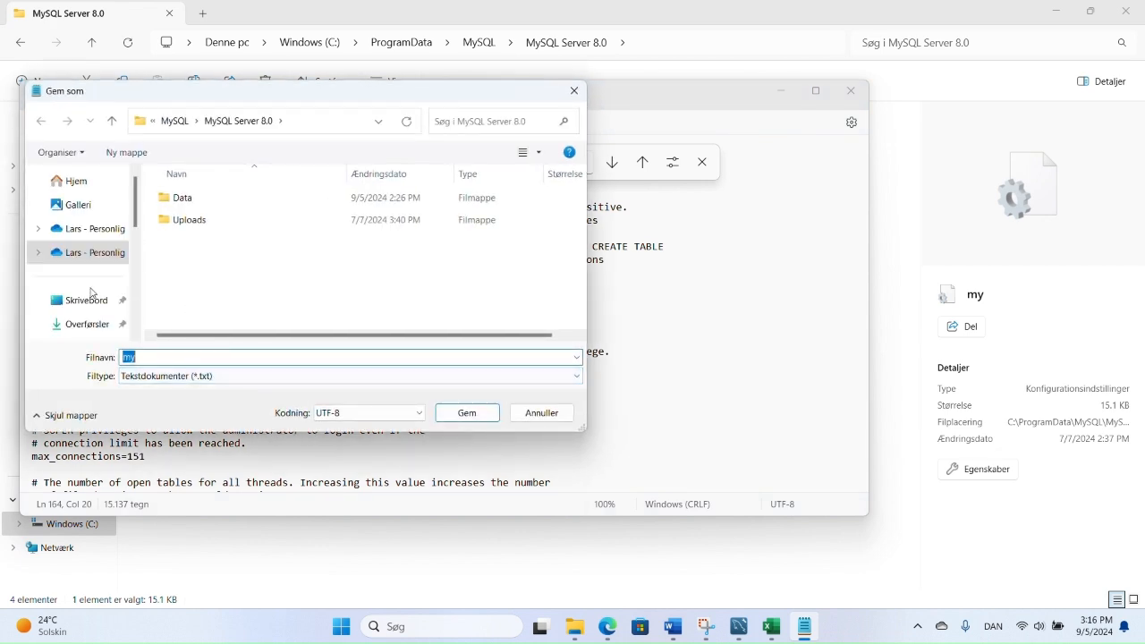
{"action": "left_click", "coordinate": [88, 251]}
{"action": "scroll", "coordinate": [186, 266], "scroll_direction": "down", "scroll_amount": 6}
{"action": "left_click", "coordinate": [190, 296]}
{"action": "double_click", "coordinate": [190, 296]}
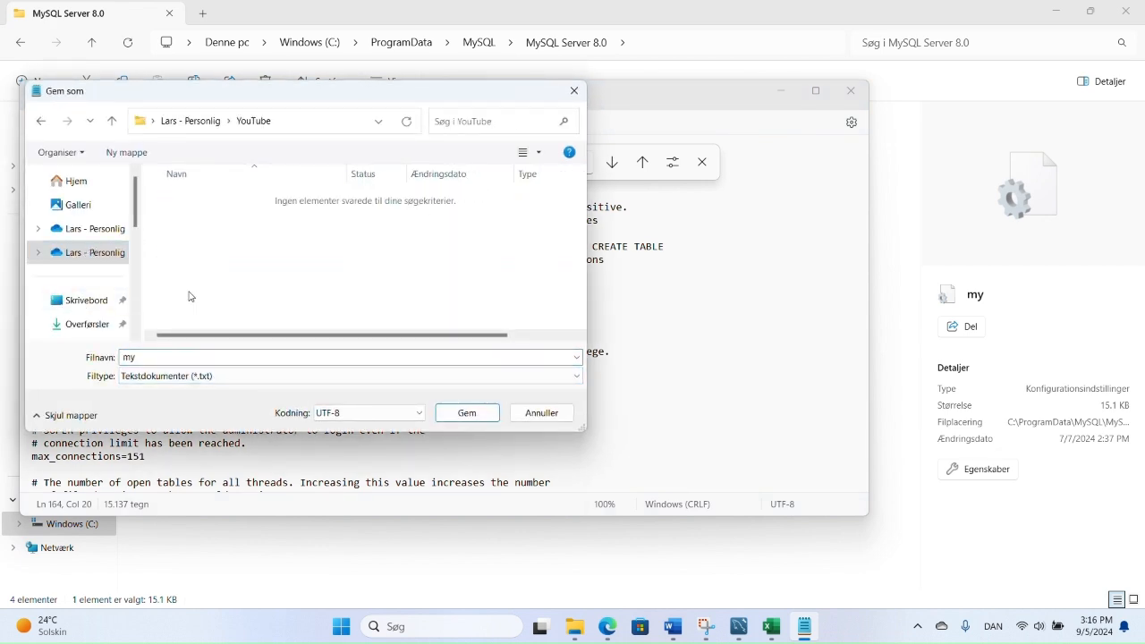
{"action": "left_click", "coordinate": [468, 411]}
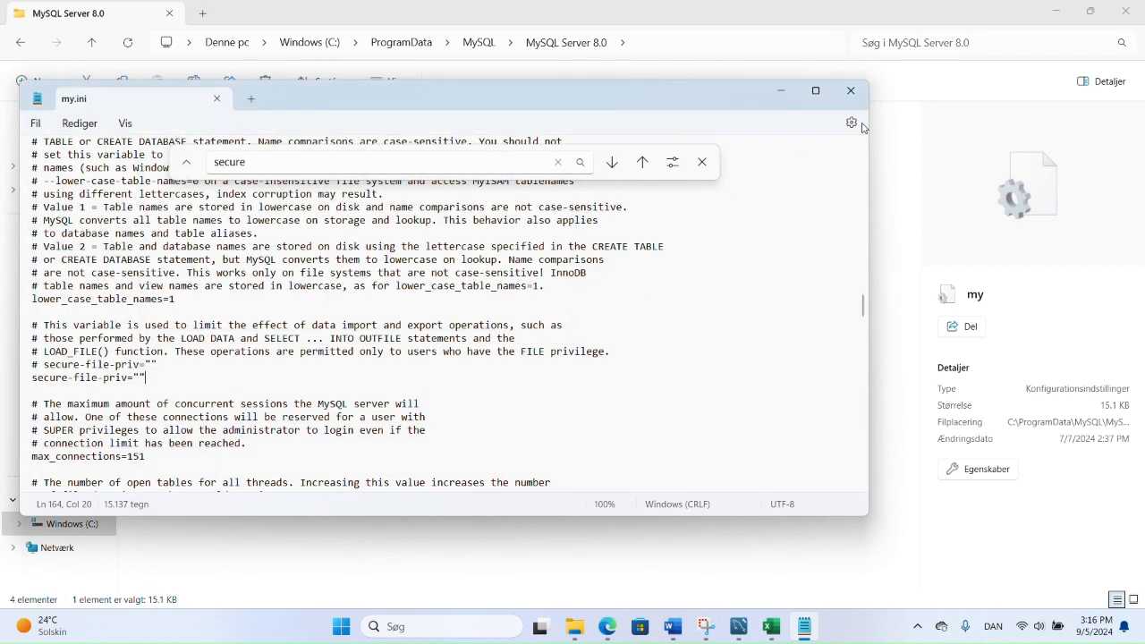
{"action": "left_click", "coordinate": [850, 103]}
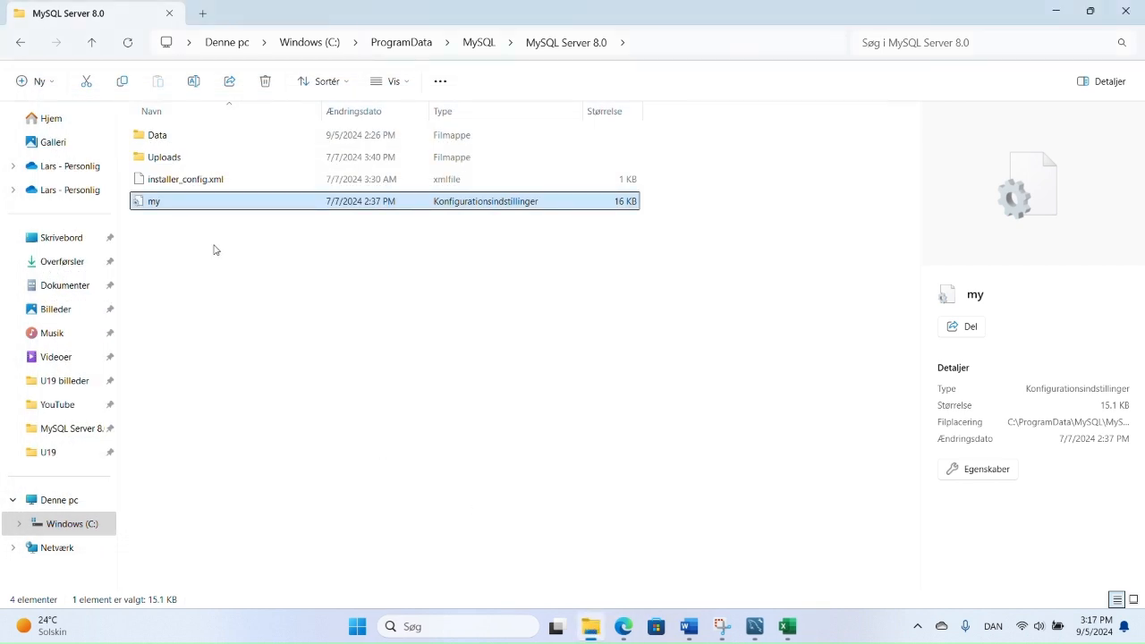
- Copy the my file from the YouTube folder into MySQL Server 8.0, replacing the existing file with administrator permission
{"action": "left_click", "coordinate": [71, 408]}
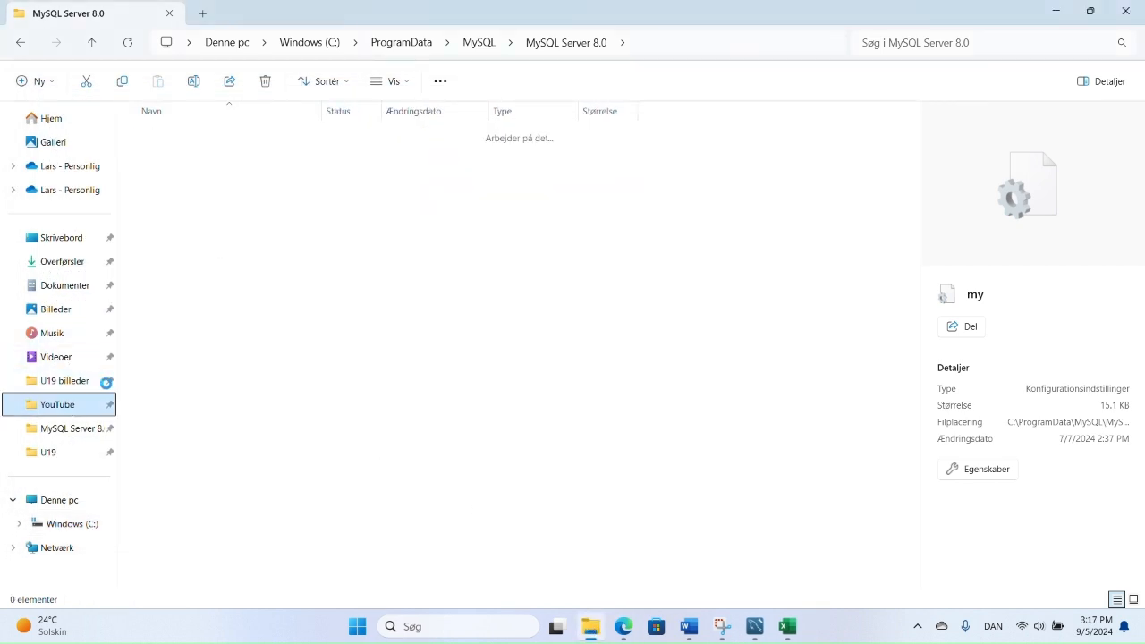
{"action": "left_click", "coordinate": [170, 136]}
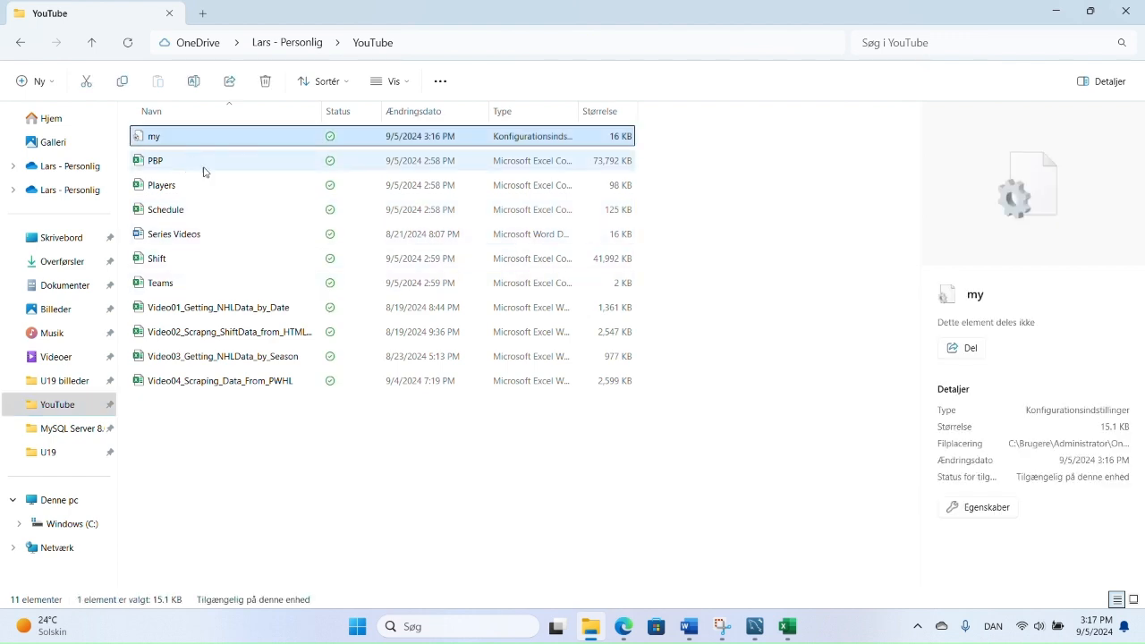
{"action": "left_click", "coordinate": [82, 426]}
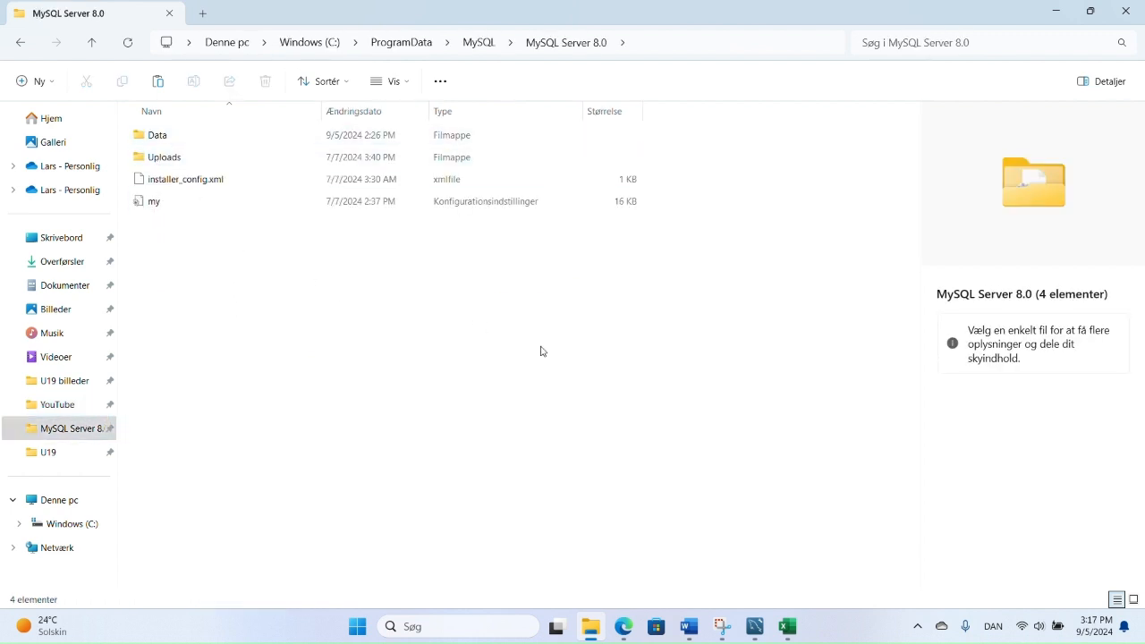
{"action": "key", "text": "ctrl+v"}
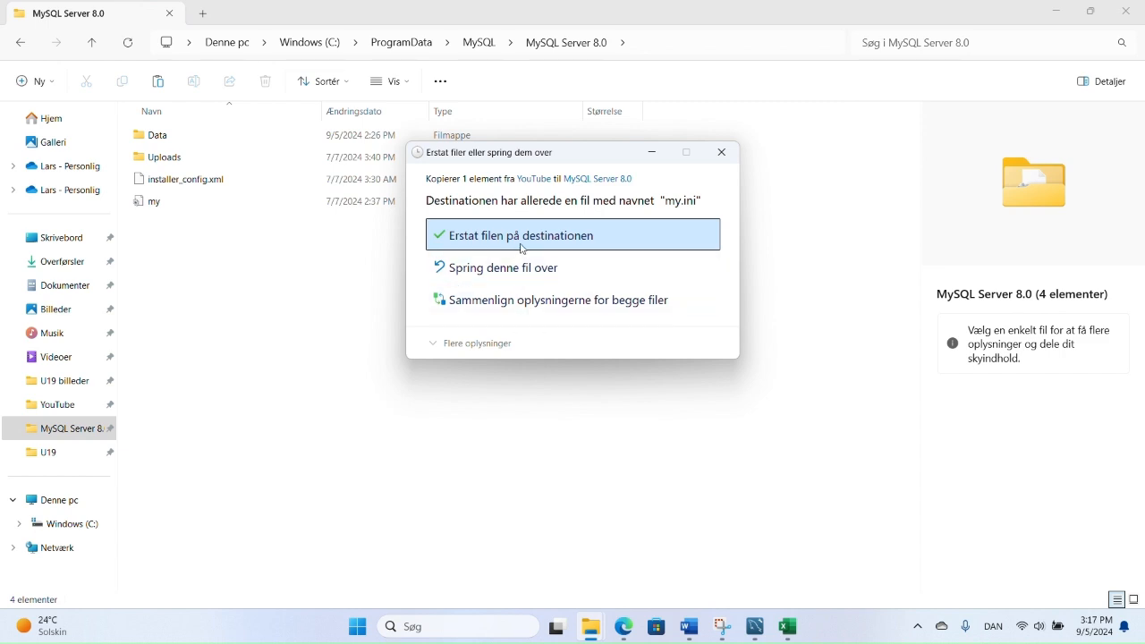
{"action": "left_click", "coordinate": [557, 247]}
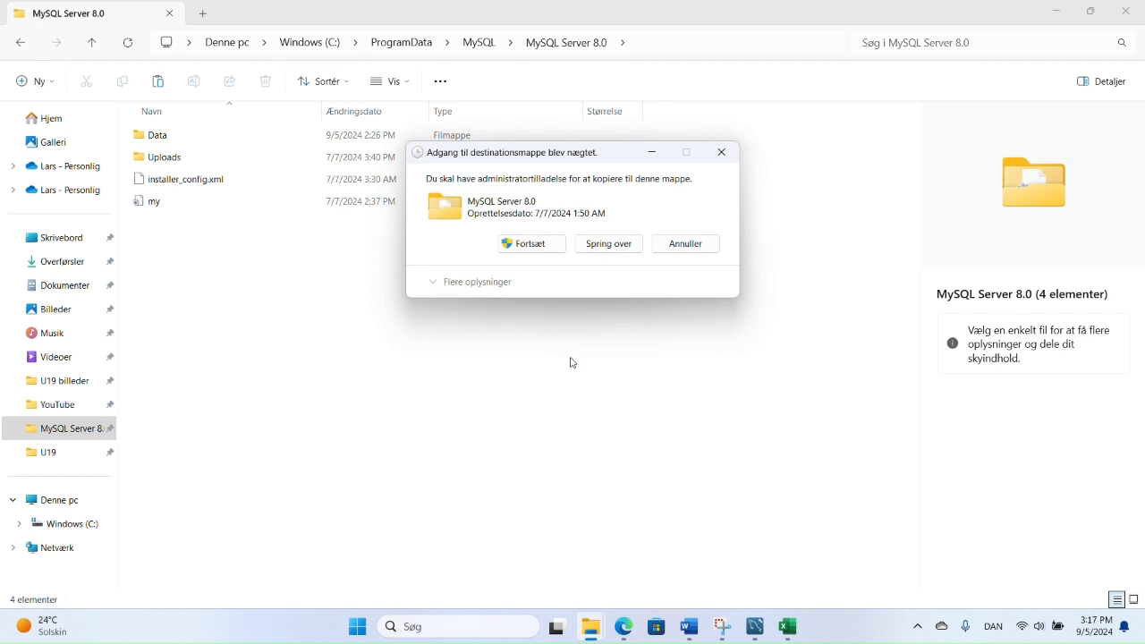
{"action": "left_click", "coordinate": [522, 246]}
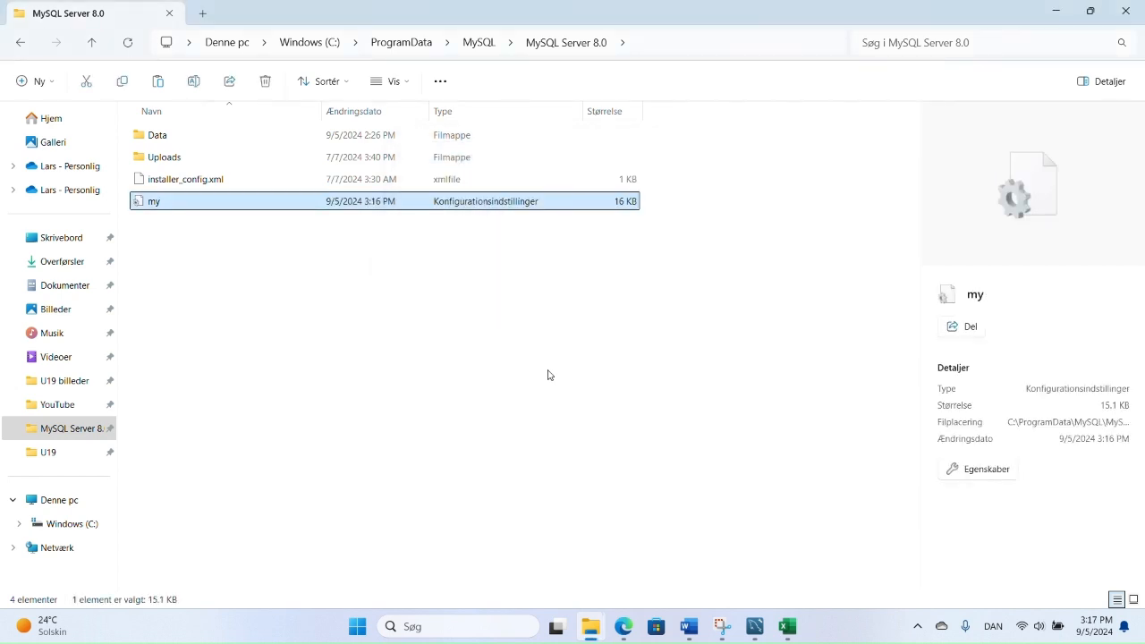
{"action": "left_click", "coordinate": [313, 269]}
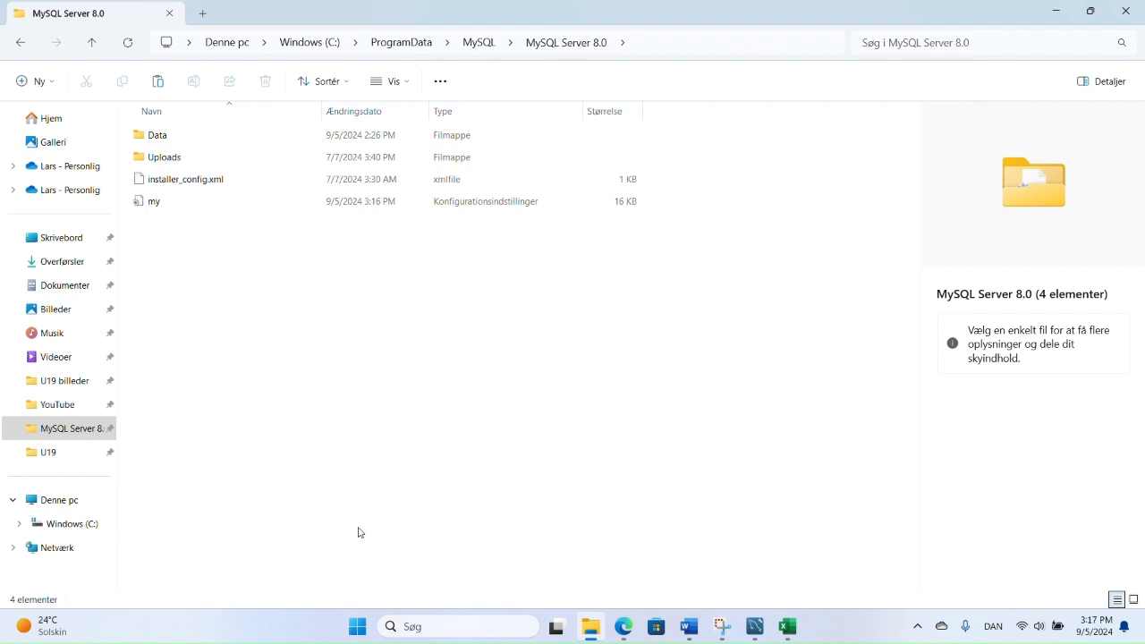
- Open the Windows Services console (Tjenester) as administrator and select the HockeySkytte service
{"action": "left_click", "coordinate": [358, 626]}
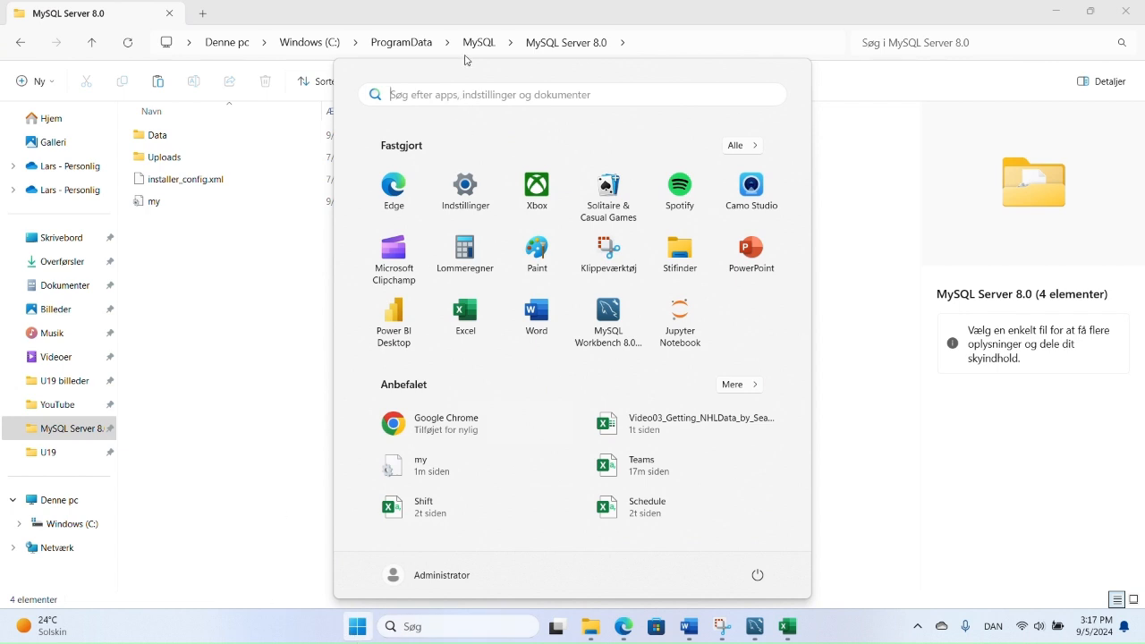
{"action": "type", "text": "servi"}
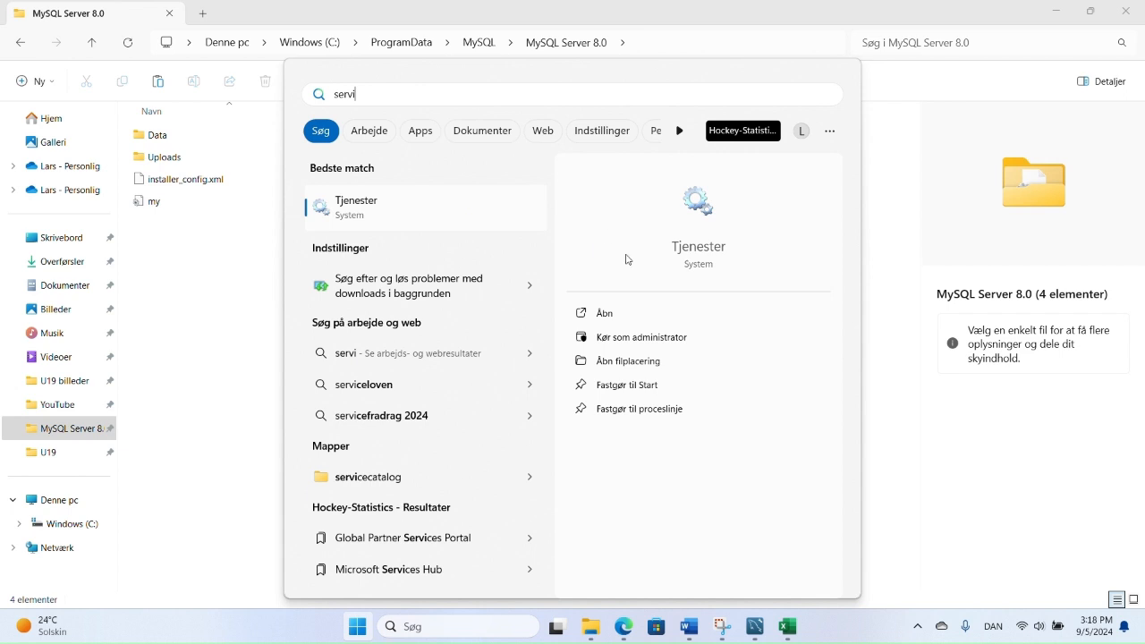
{"action": "left_click", "coordinate": [640, 338]}
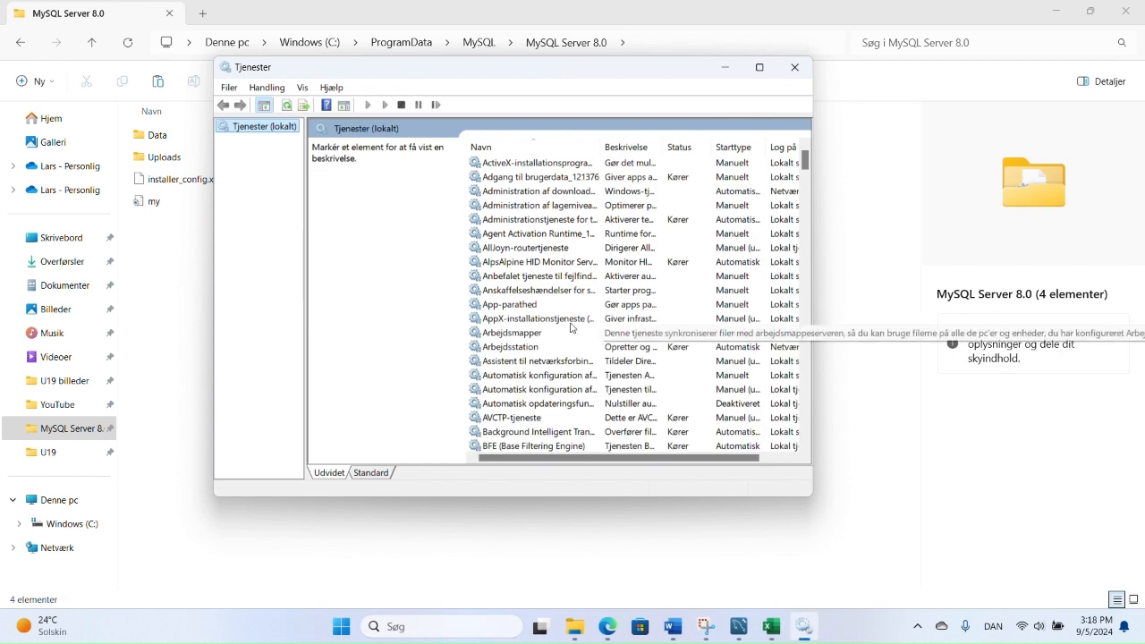
{"action": "scroll", "coordinate": [582, 331], "scroll_direction": "down", "scroll_amount": 10}
{"action": "scroll", "coordinate": [548, 321], "scroll_direction": "down", "scroll_amount": 20}
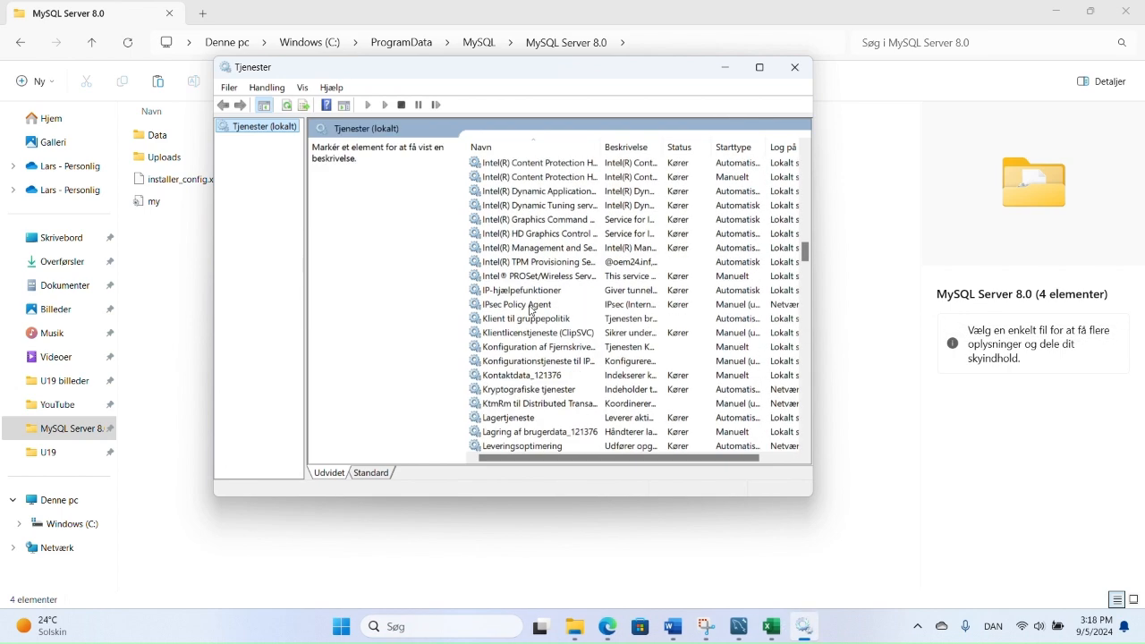
{"action": "scroll", "coordinate": [532, 311], "scroll_direction": "down", "scroll_amount": 1}
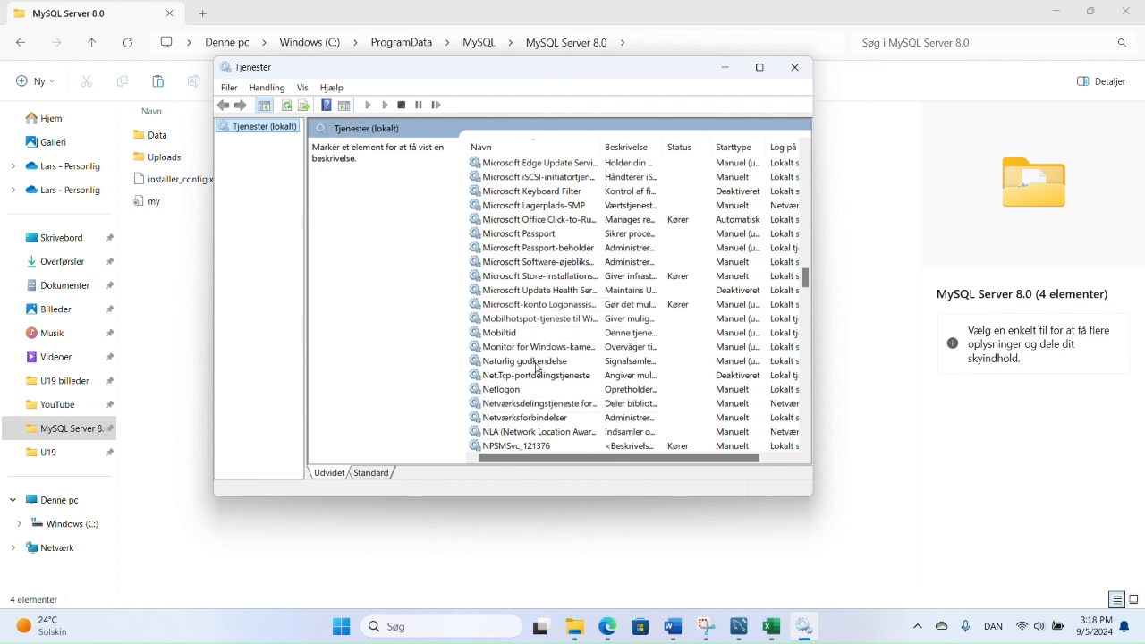
{"action": "scroll", "coordinate": [537, 368], "scroll_direction": "up", "scroll_amount": 7}
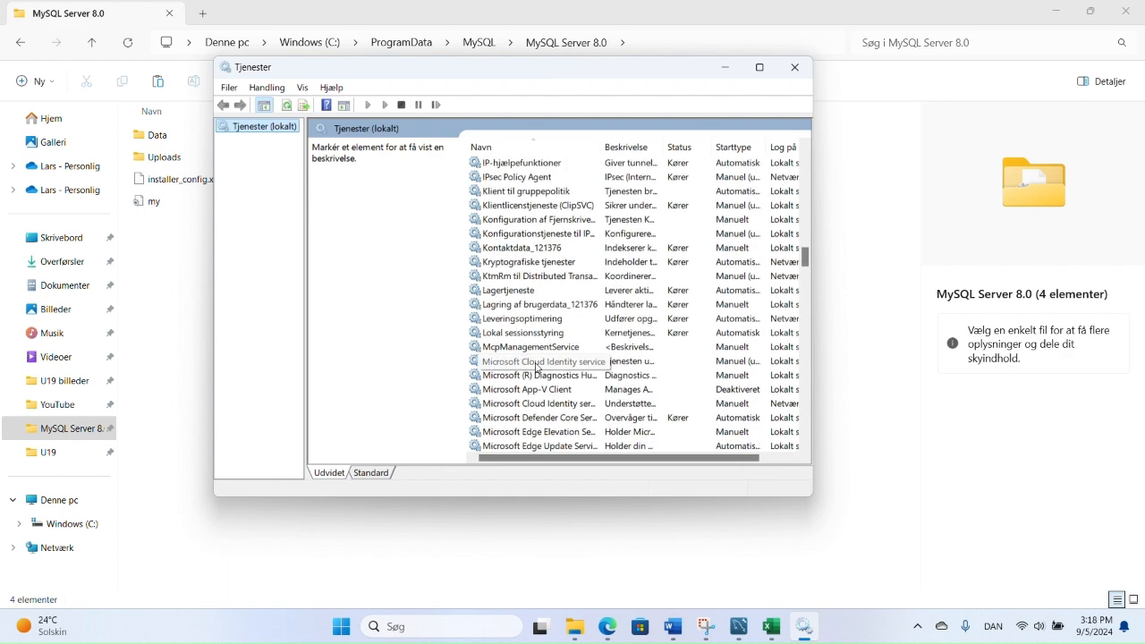
{"action": "scroll", "coordinate": [536, 368], "scroll_direction": "up", "scroll_amount": 10}
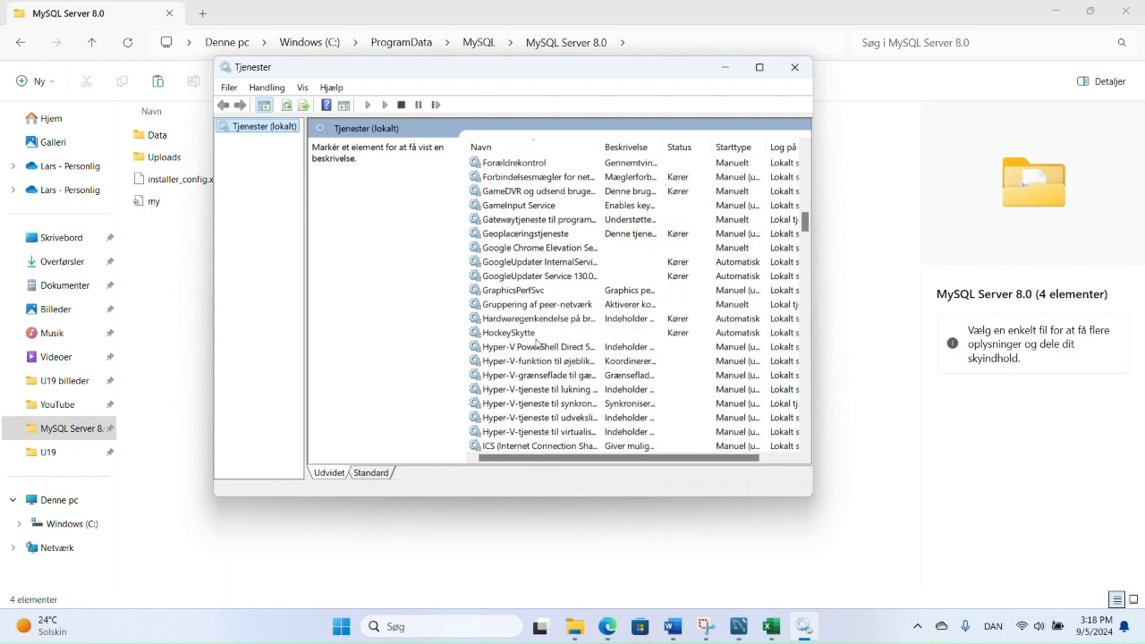
{"action": "left_click", "coordinate": [536, 344]}
{"action": "left_click", "coordinate": [535, 335]}
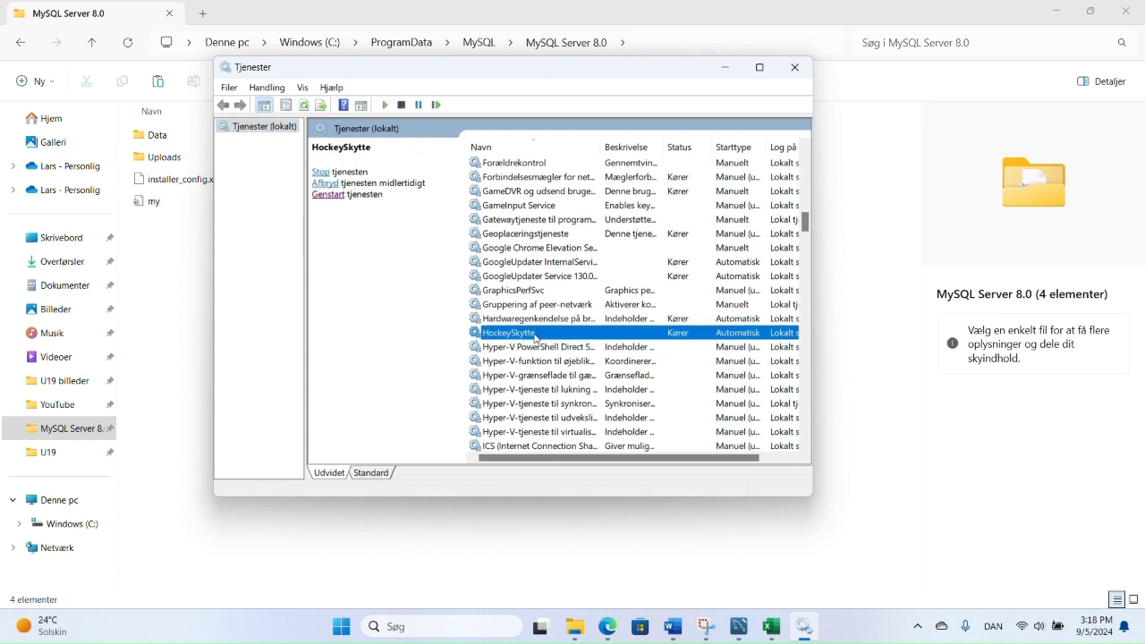
- Inspect the log-on settings in the HockeySkytte service's properties and close them
{"action": "left_click", "coordinate": [333, 195]}
{"action": "right_click", "coordinate": [523, 332]}
{"action": "left_click", "coordinate": [580, 476]}
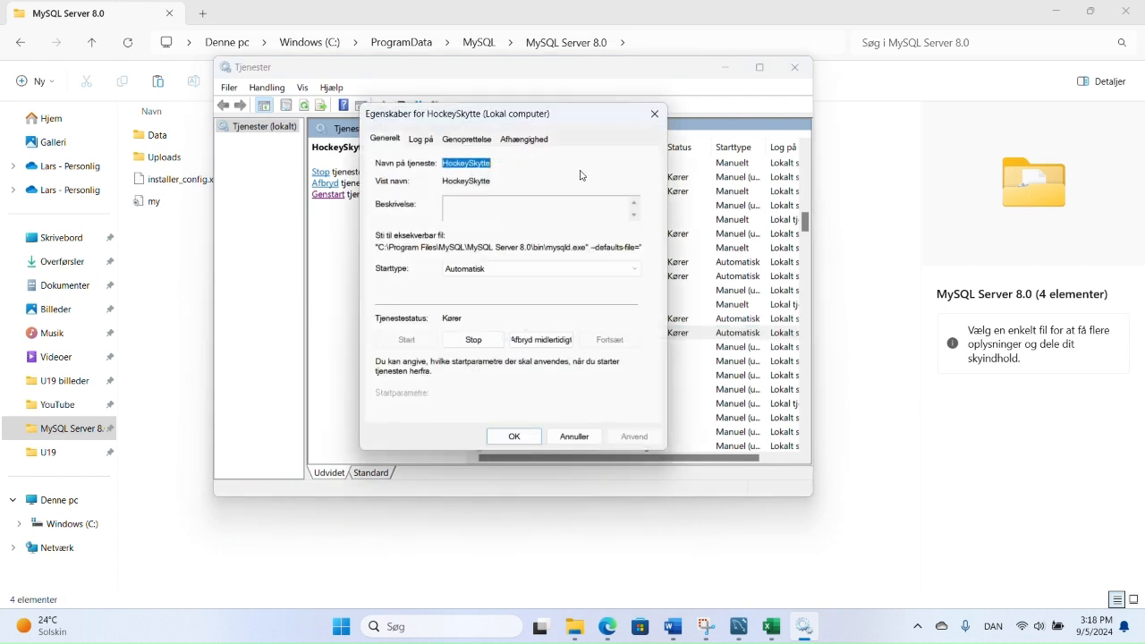
{"action": "left_click", "coordinate": [427, 141]}
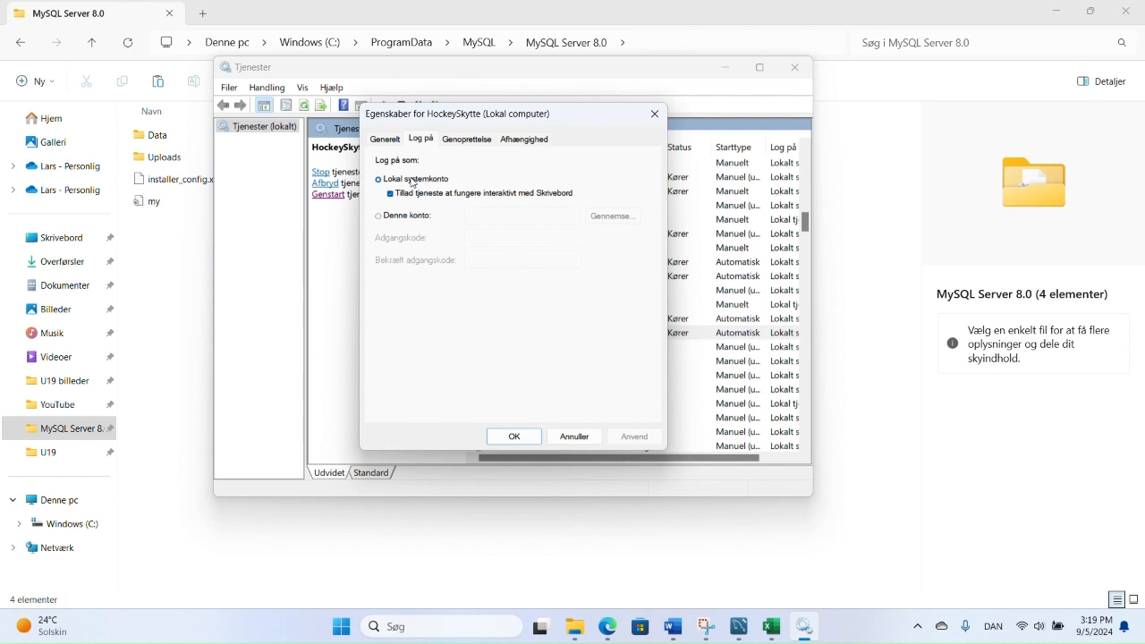
{"action": "left_click", "coordinate": [512, 436]}
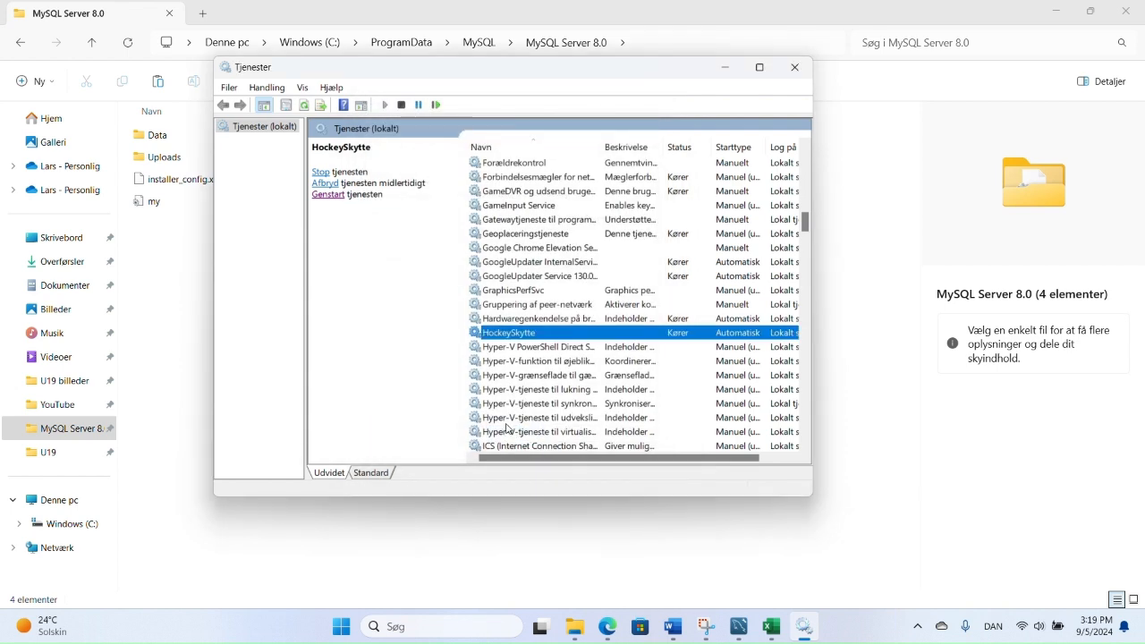
- Restart the HockeySkytte service and close the Services console
{"action": "left_click", "coordinate": [333, 199]}
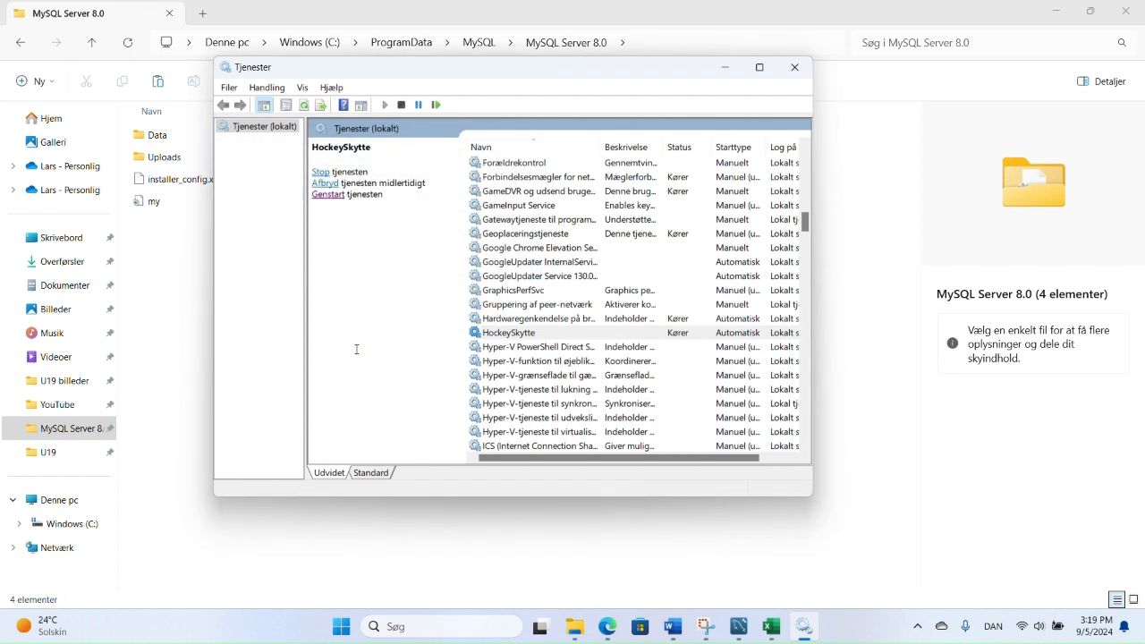
{"action": "left_click", "coordinate": [796, 69]}
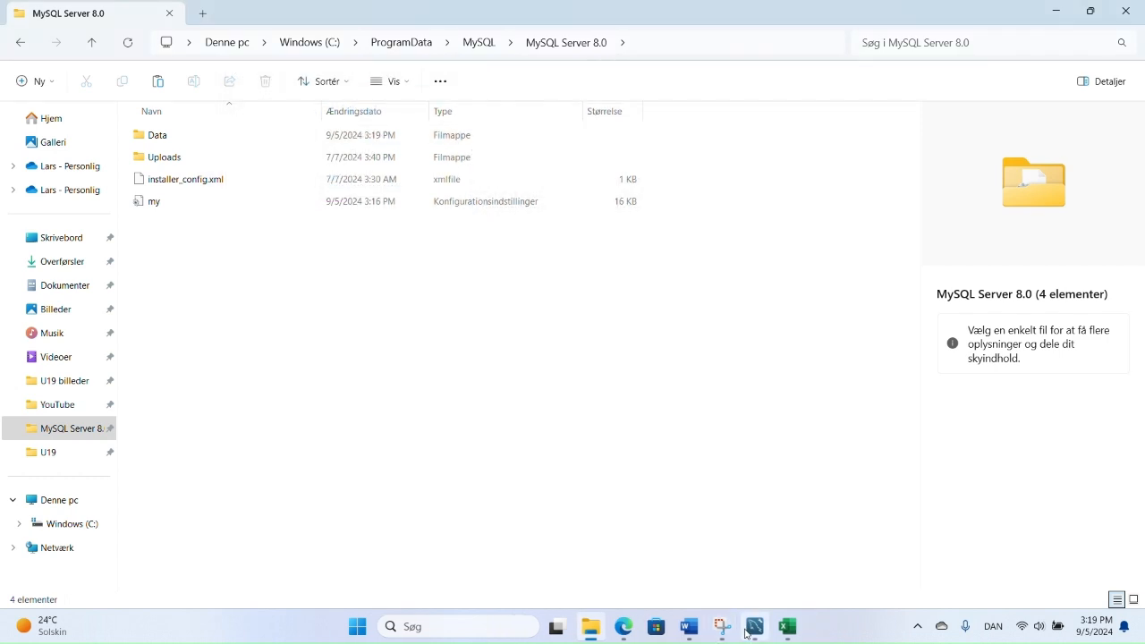
- Switch to MySQL Workbench and rerun only show variables like 'secure_file_priv', entering the root account password to reconnect
{"action": "left_click", "coordinate": [752, 629]}
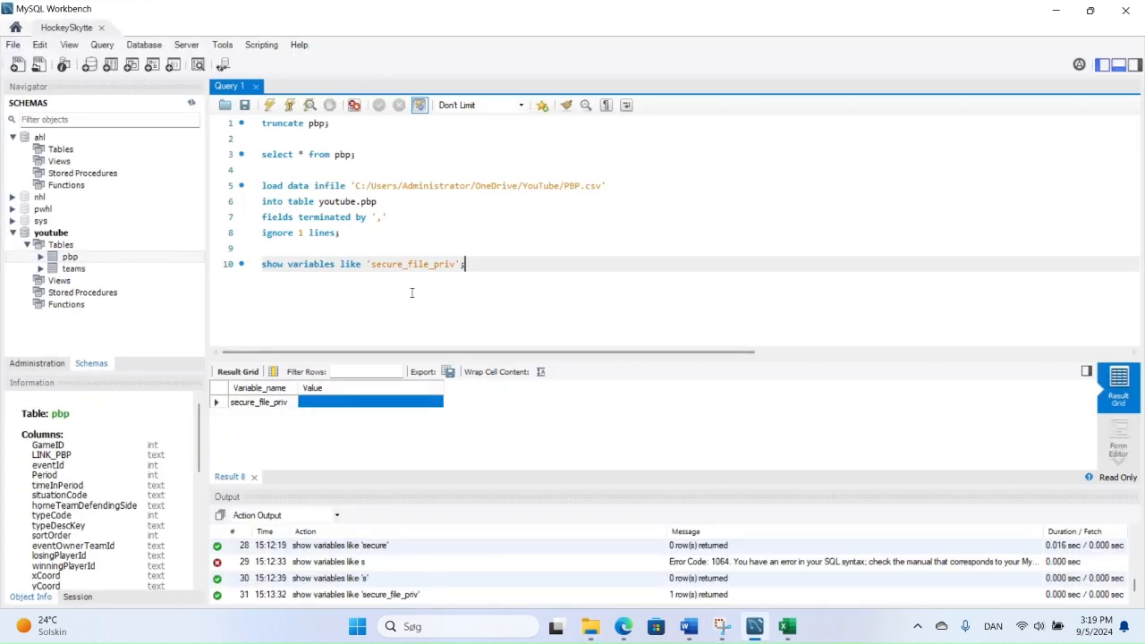
{"action": "left_click", "coordinate": [339, 265]}
{"action": "left_click", "coordinate": [337, 412]}
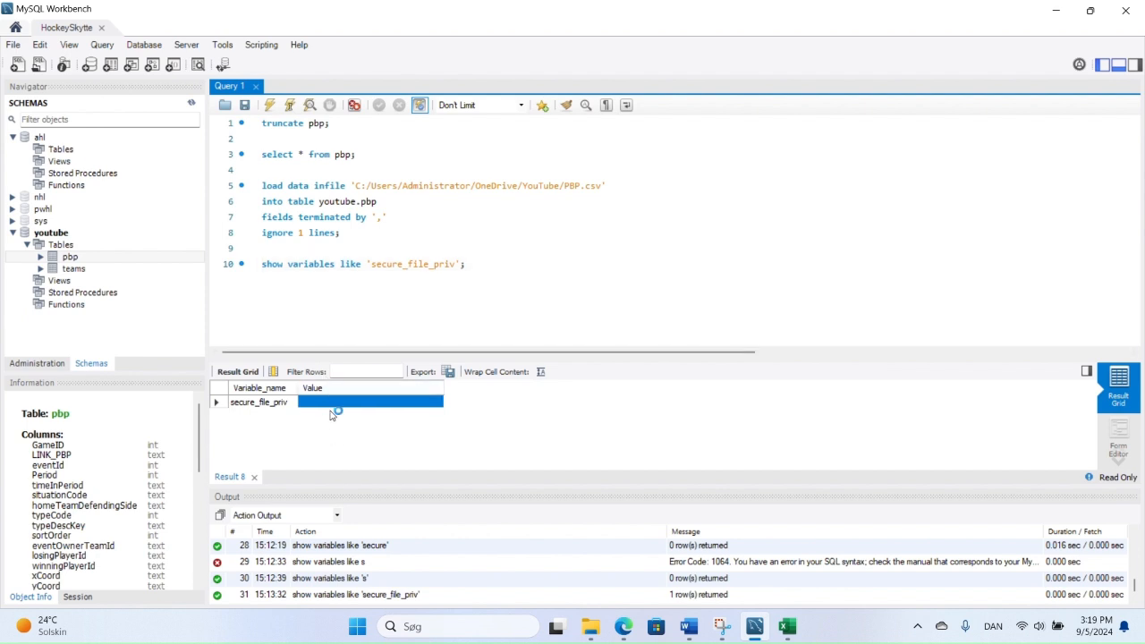
{"action": "left_click", "coordinate": [331, 265]}
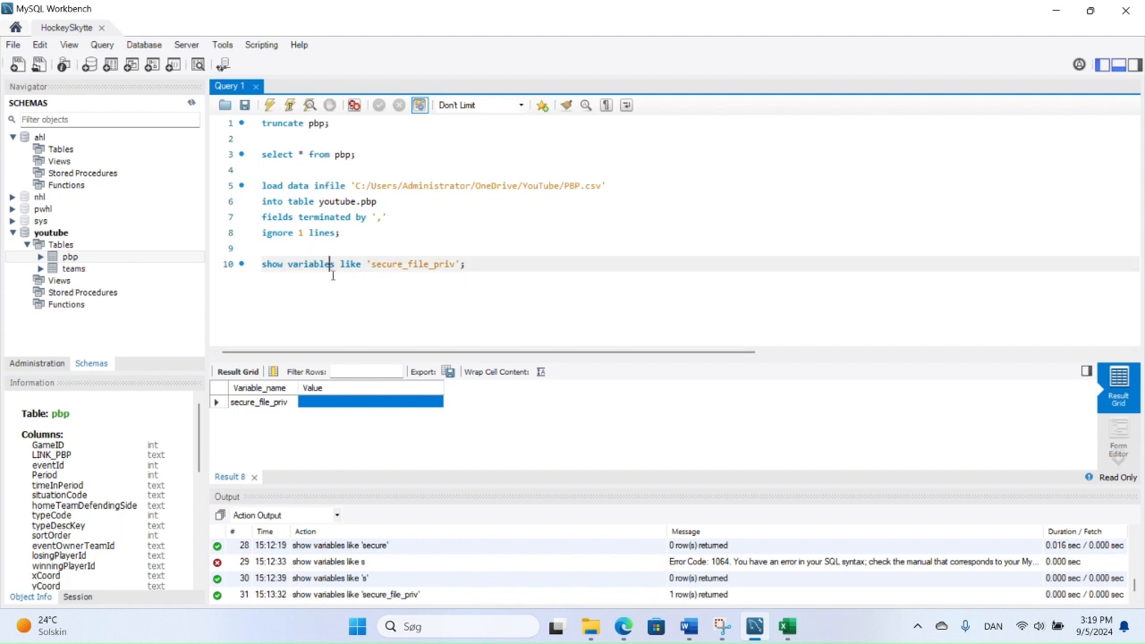
{"action": "left_click", "coordinate": [291, 107]}
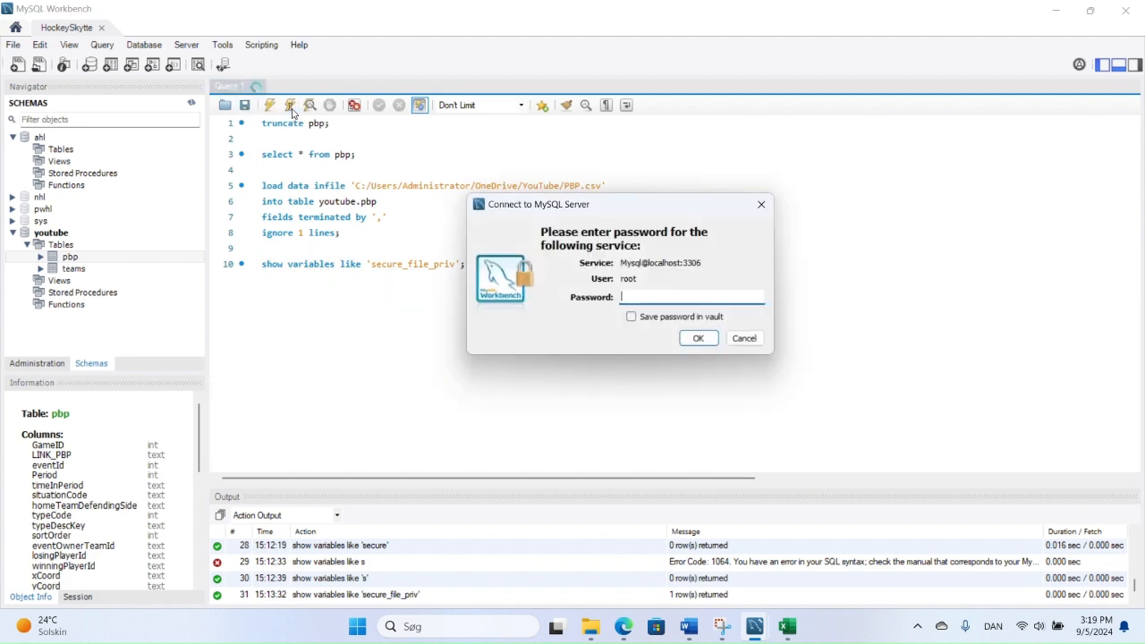
{"action": "type", "text": "*******"}
{"action": "key", "text": "Return"}
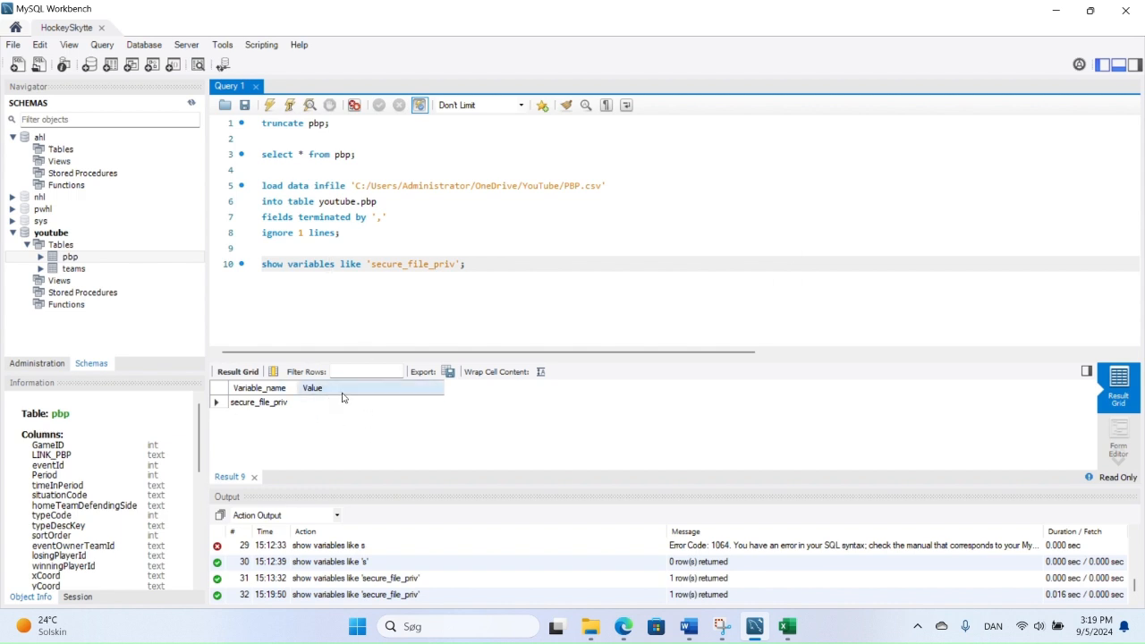
- Delete the show variables statement from the end of the query script
{"action": "left_click_drag", "start_coordinate": [483, 274], "coordinate": [263, 264]}
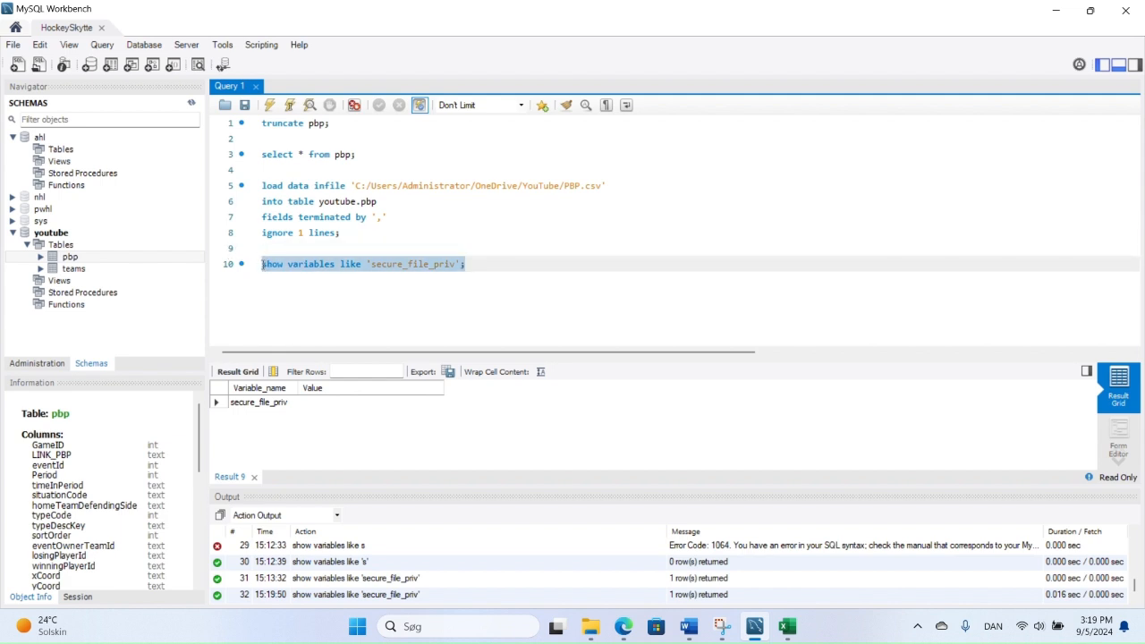
{"action": "key", "text": "BackSpace"}
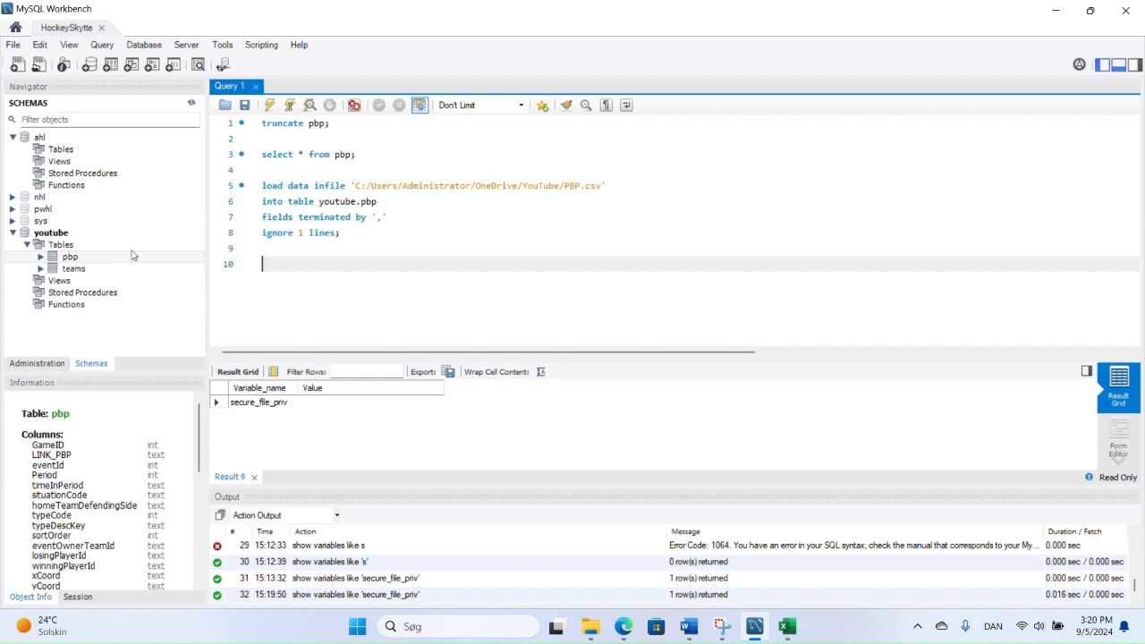
- Set up a table data import of Players.csv from the YouTube folder into a new table Players in the youtube schema
{"action": "right_click", "coordinate": [73, 258]}
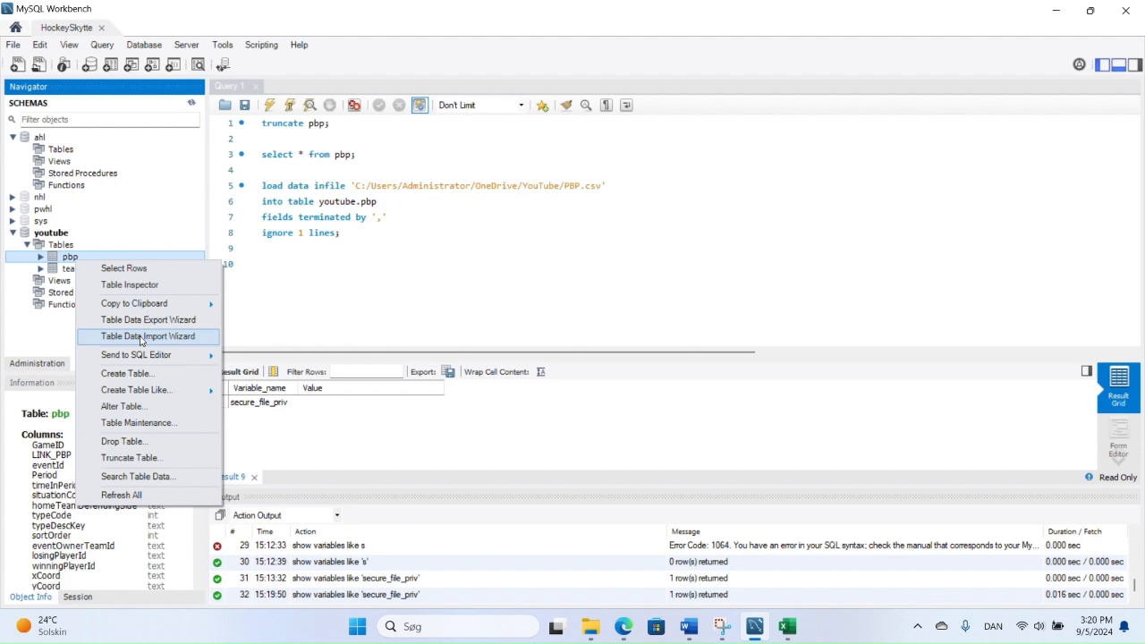
{"action": "left_click", "coordinate": [140, 341]}
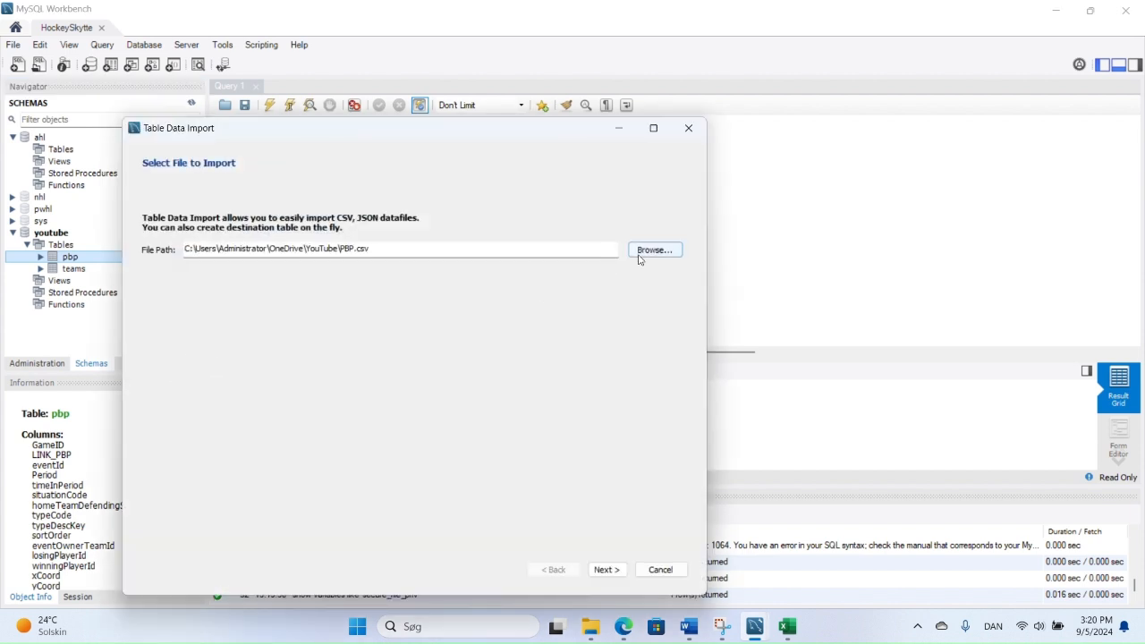
{"action": "left_click", "coordinate": [647, 251]}
{"action": "left_click", "coordinate": [335, 284]}
{"action": "double_click", "coordinate": [335, 284]}
{"action": "left_click", "coordinate": [599, 575]}
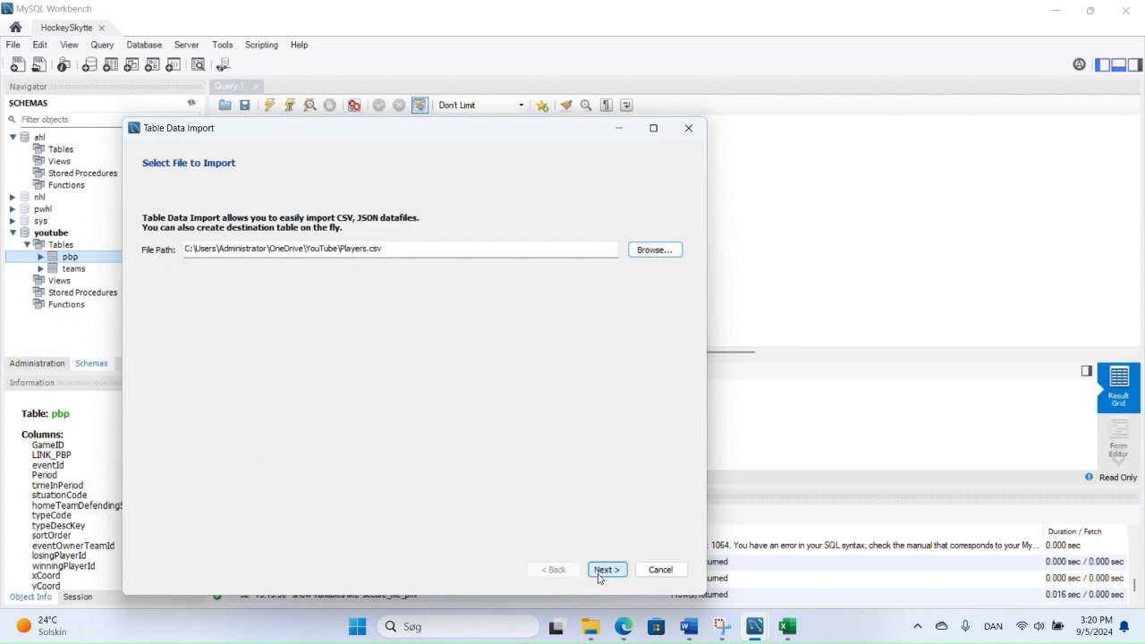
{"action": "left_click", "coordinate": [184, 268]}
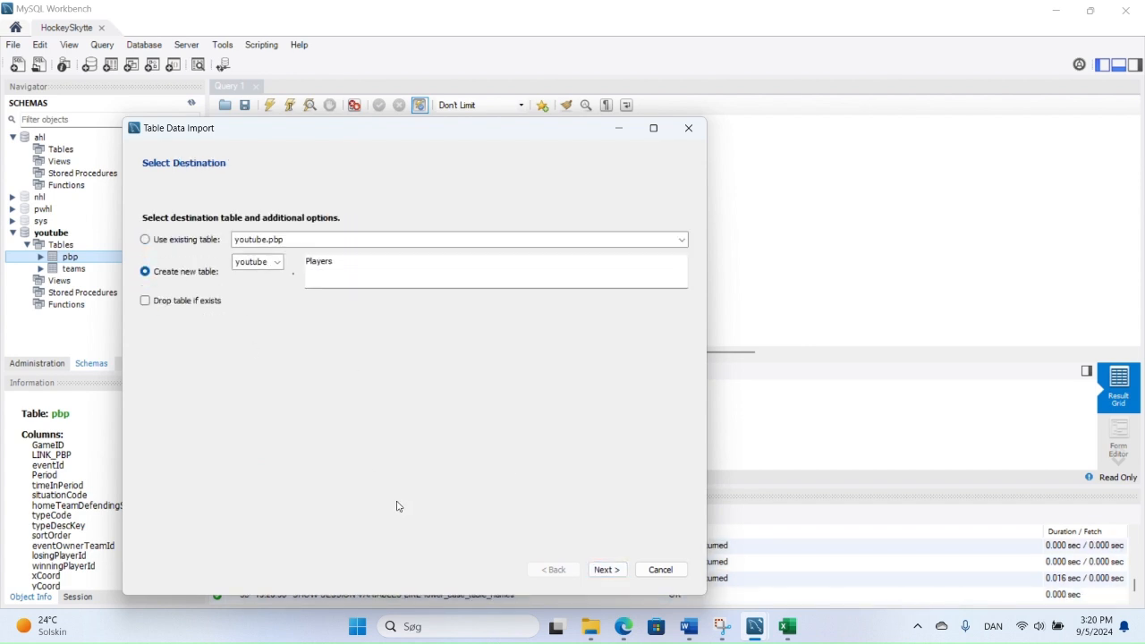
- Widen the birthDate preview column, keep the utf-8 encoding and detected field types, and start the Players import
{"action": "left_click", "coordinate": [606, 570]}
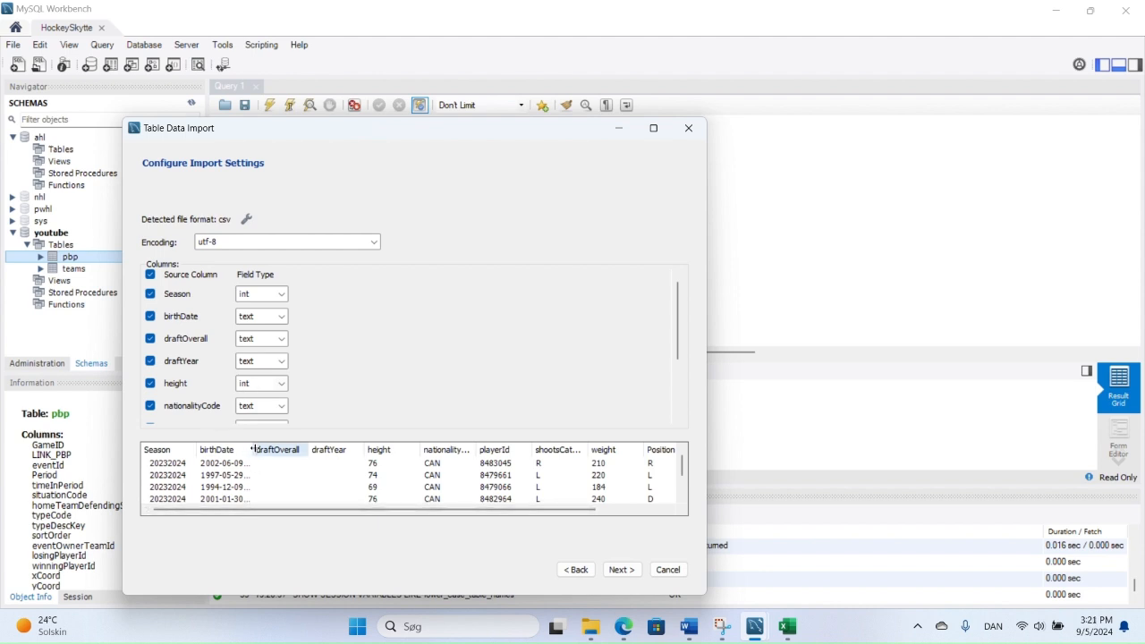
{"action": "left_click_drag", "start_coordinate": [252, 449], "coordinate": [321, 451]}
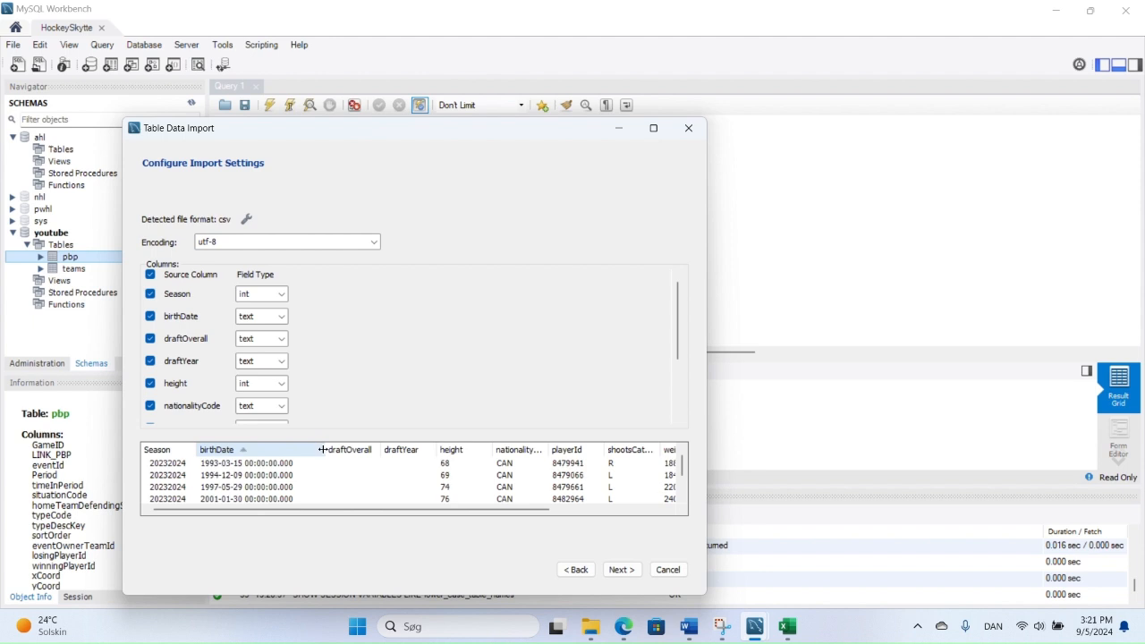
{"action": "left_click_drag", "start_coordinate": [324, 450], "coordinate": [306, 450]}
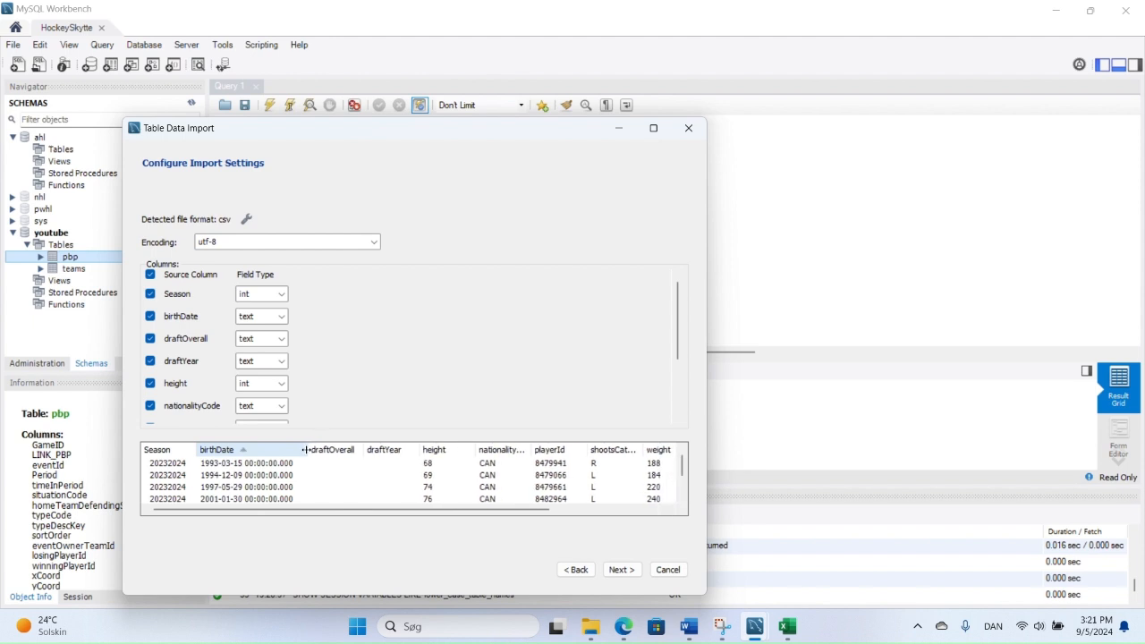
{"action": "left_click", "coordinate": [619, 572]}
{"action": "left_click", "coordinate": [630, 573]}
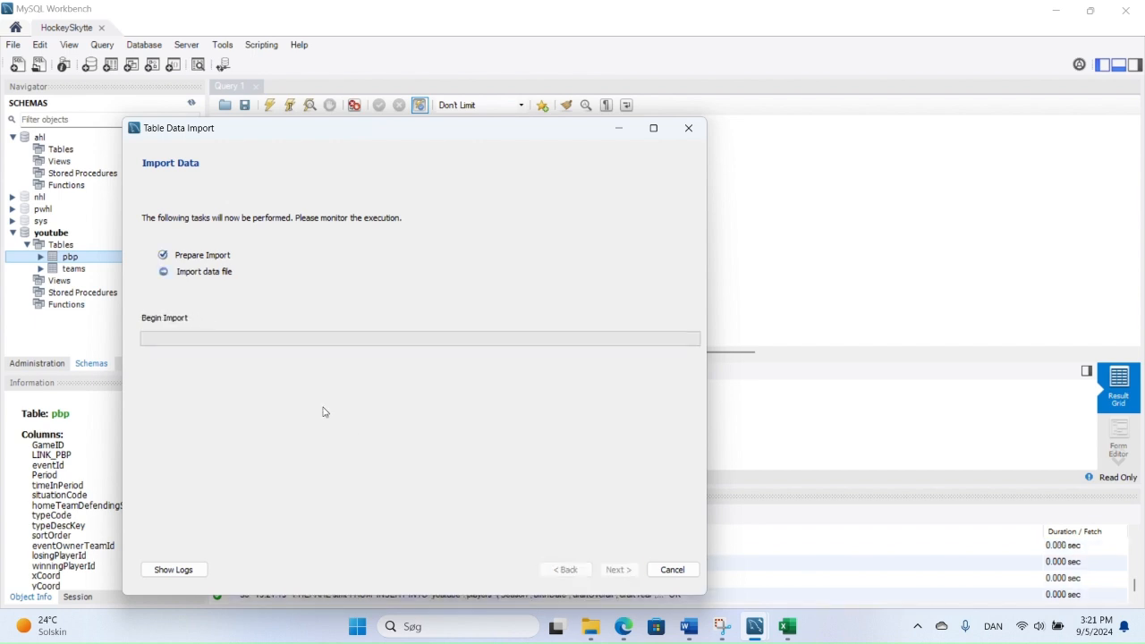
- Stop the running Players import and dismiss the Workbench error report
{"action": "left_click", "coordinate": [668, 571]}
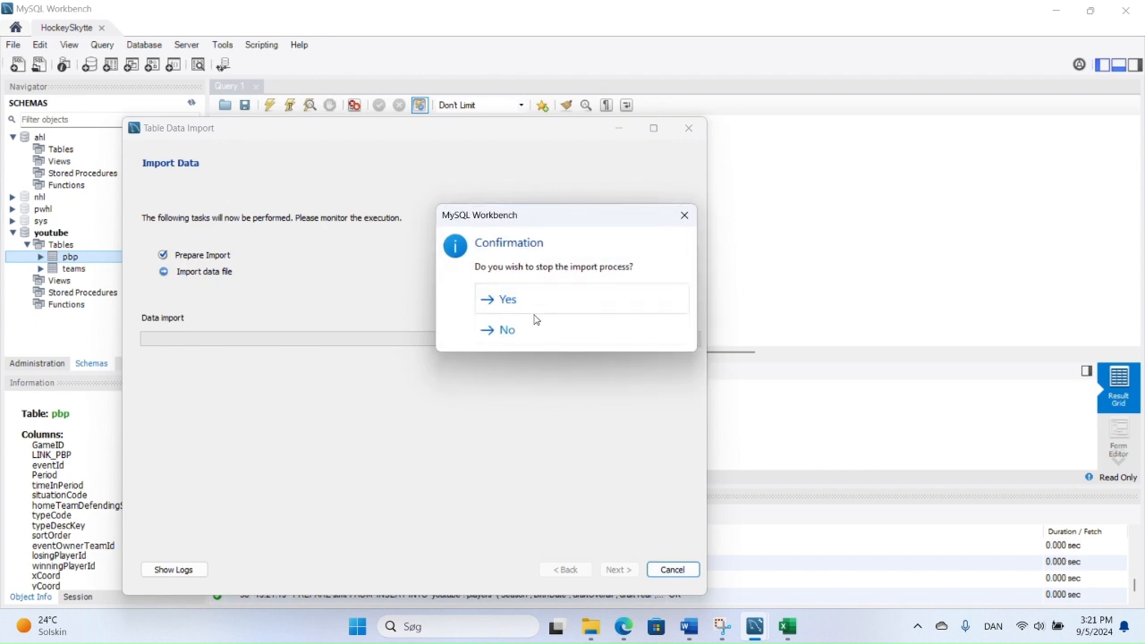
{"action": "left_click", "coordinate": [528, 308]}
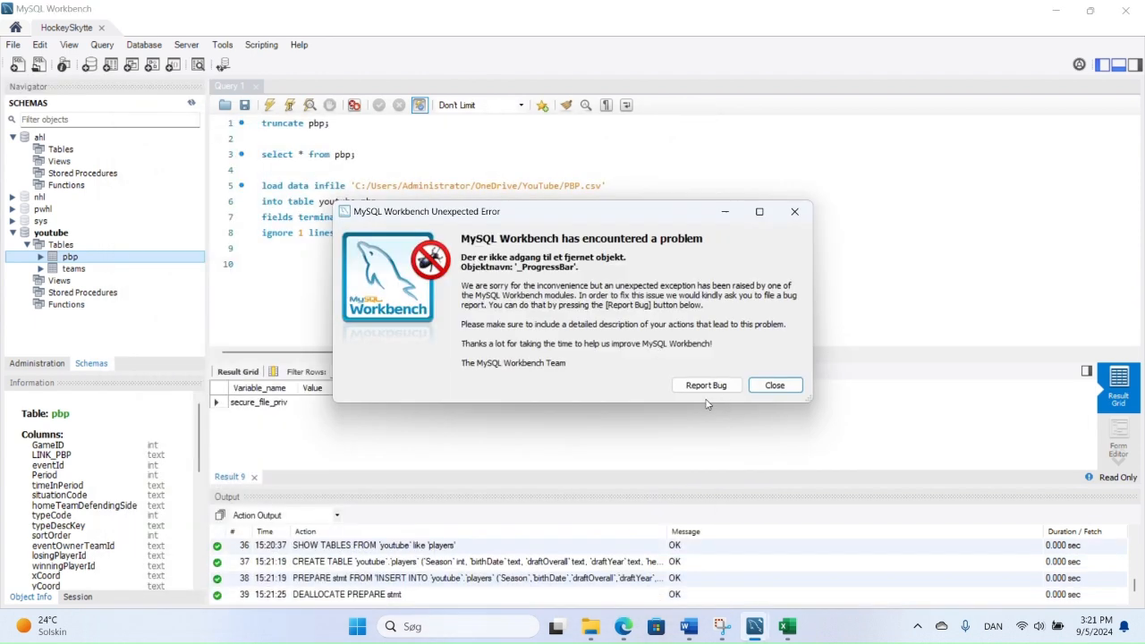
{"action": "left_click", "coordinate": [775, 386]}
- Run the select query on pbp, and change its table name to players and run it again
{"action": "left_click", "coordinate": [327, 158]}
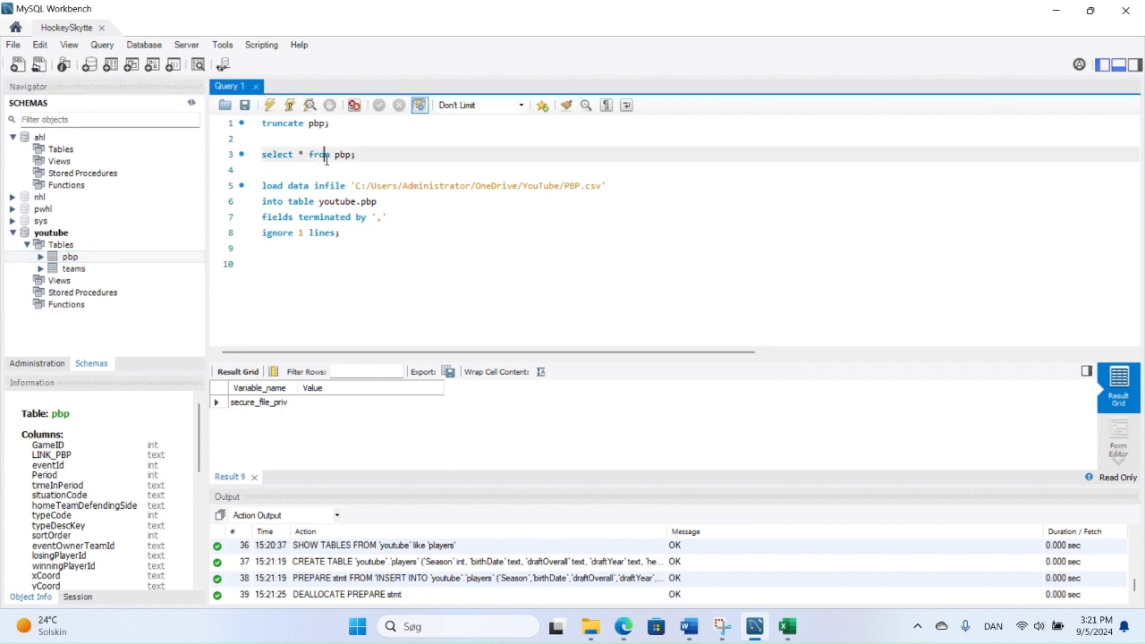
{"action": "key", "text": "ctrl+Return"}
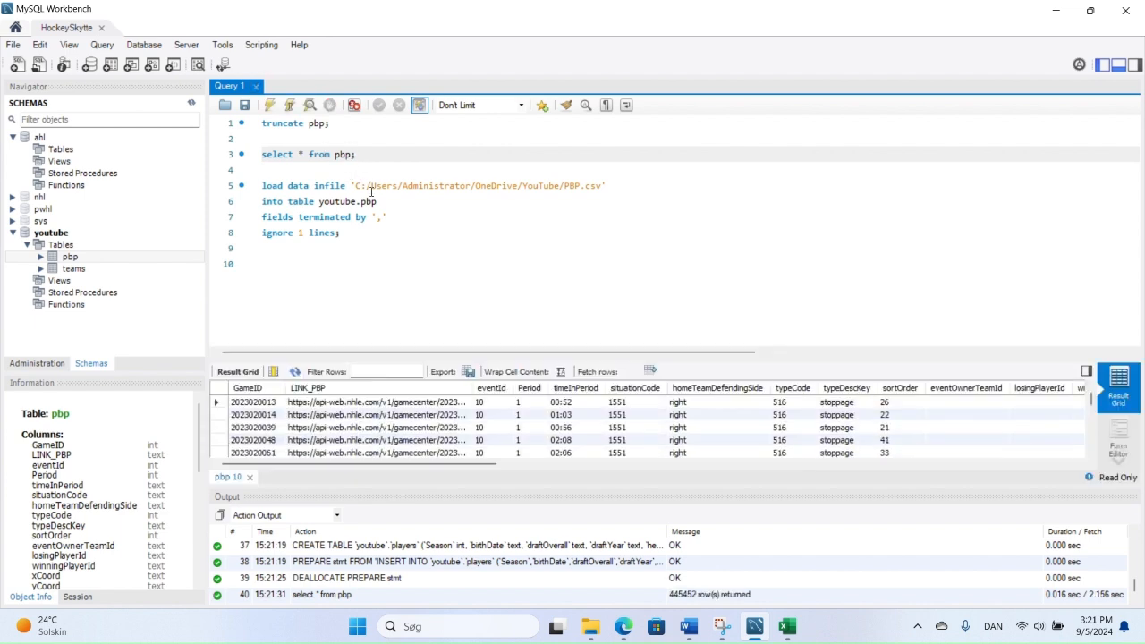
{"action": "key", "text": "BackSpace"}
{"action": "key", "text": "BackSpace"}
{"action": "key", "text": "BackSpace"}
{"action": "type", "text": "players"}
{"action": "key", "text": "ctrl+Return"}
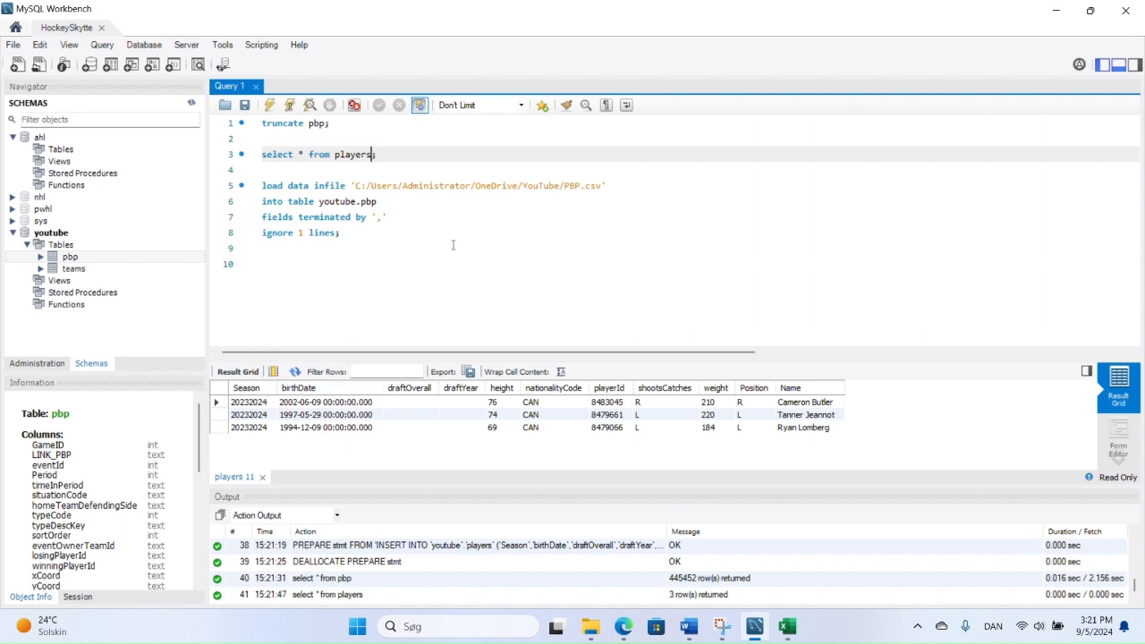
- Refresh the schema list and select the players table under youtube
{"action": "left_click", "coordinate": [191, 104]}
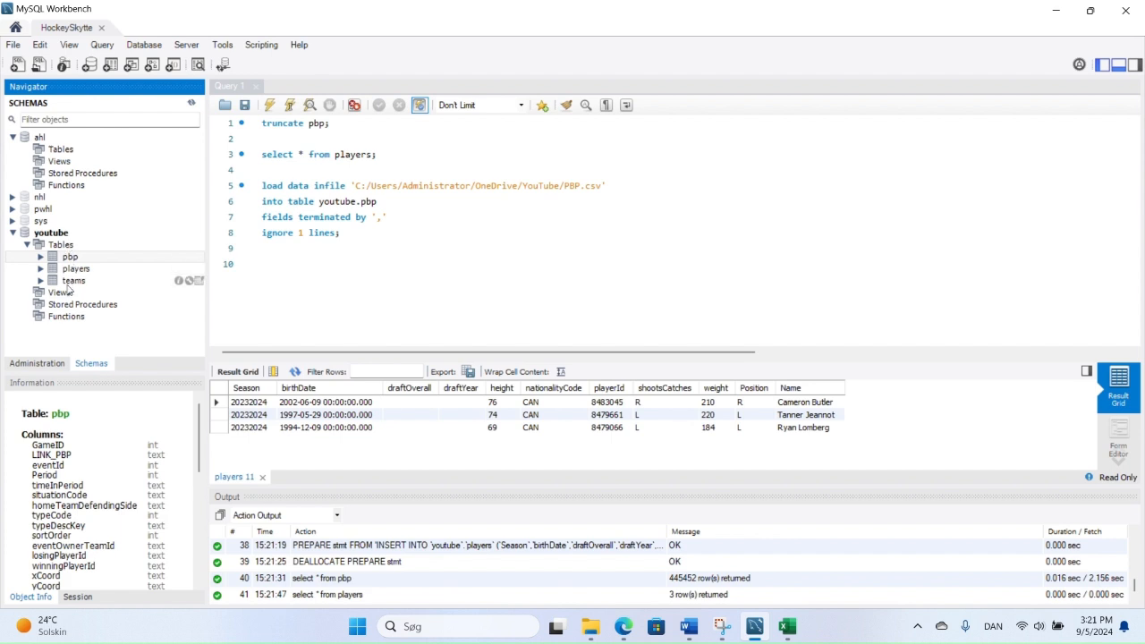
{"action": "left_click", "coordinate": [75, 270]}
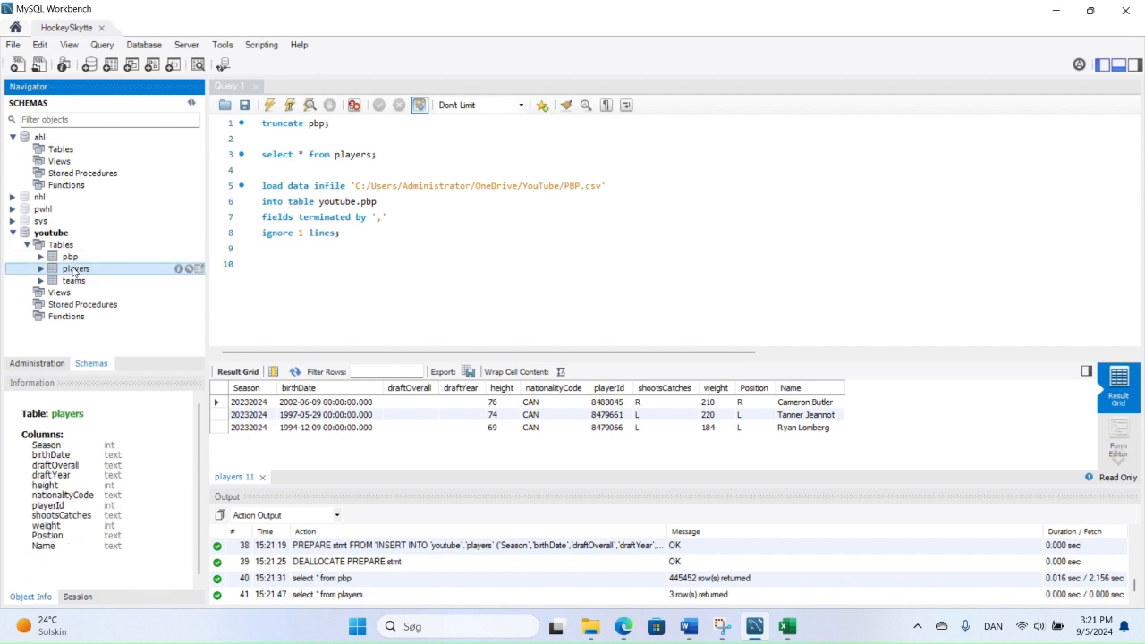
- Change the table name in the truncate statement from pbp to players and run that statement
{"action": "left_click", "coordinate": [317, 124]}
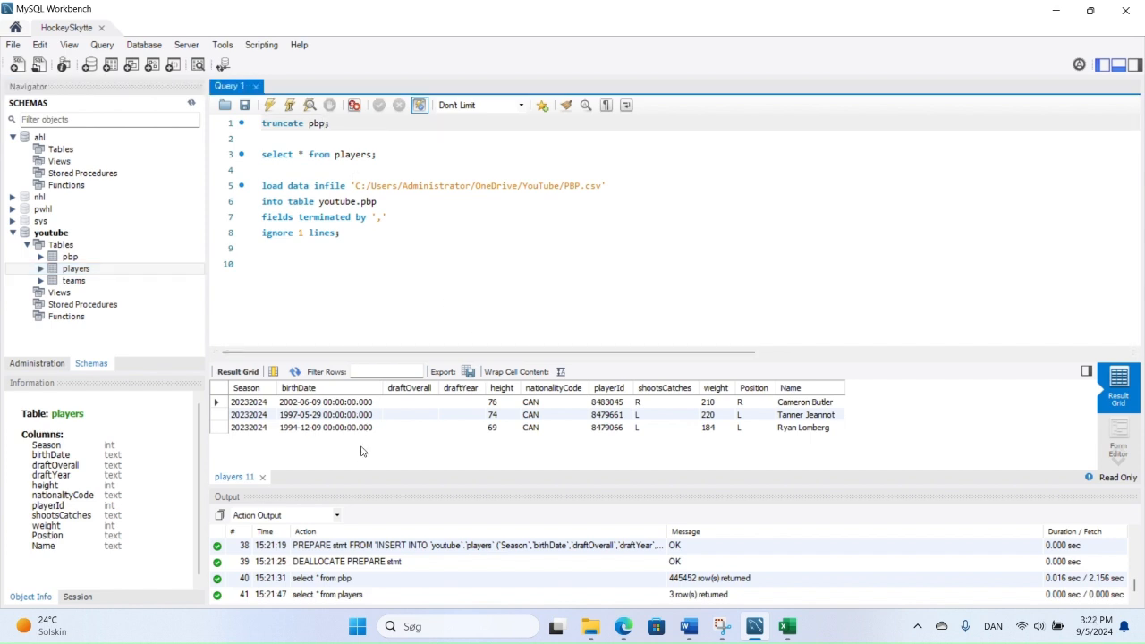
{"action": "key", "text": "BackSpace"}
{"action": "key", "text": "BackSpace"}
{"action": "key", "text": "BackSpace"}
{"action": "type", "text": "players"}
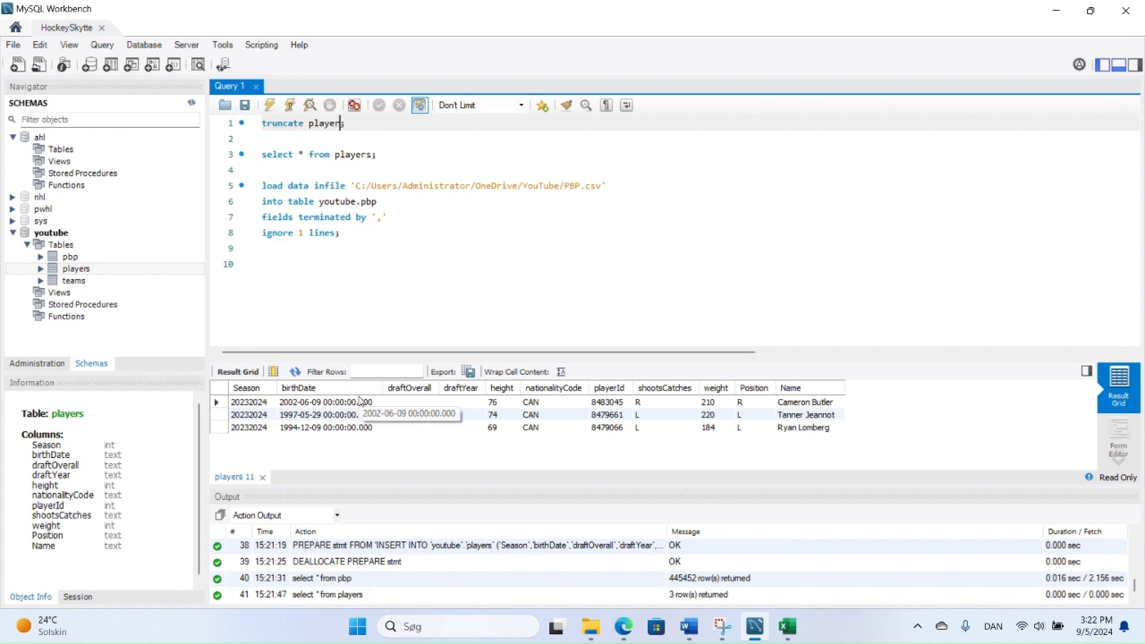
{"action": "left_click", "coordinate": [290, 106]}
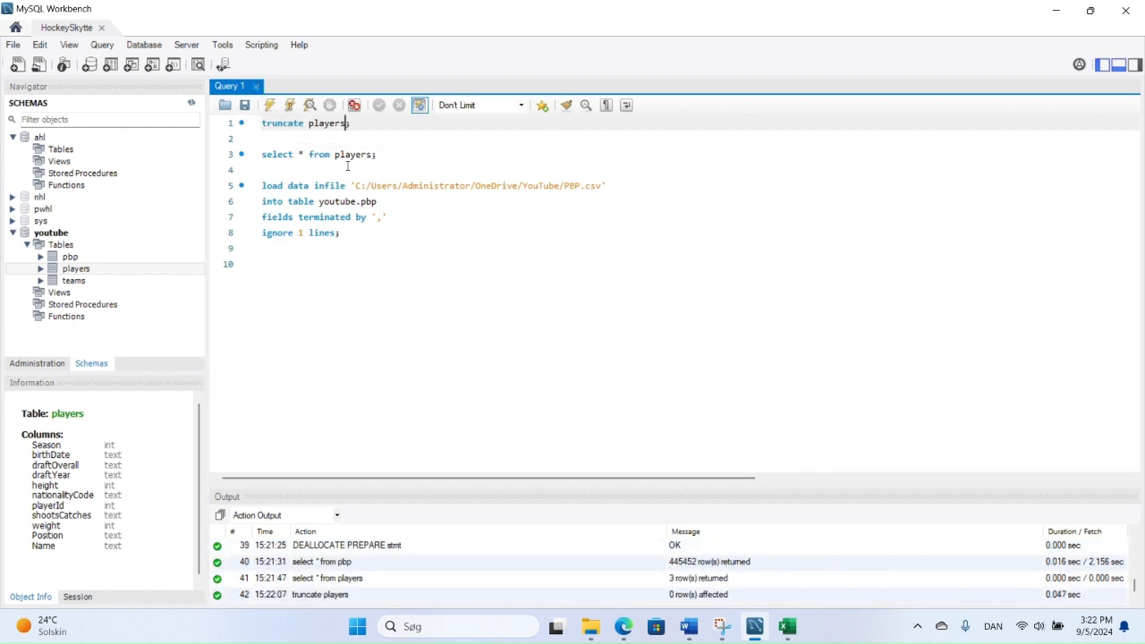
- Rerun the select query on the players table to check its contents
{"action": "key", "text": "Down"}
{"action": "key", "text": "Down"}
{"action": "left_click", "coordinate": [290, 106]}
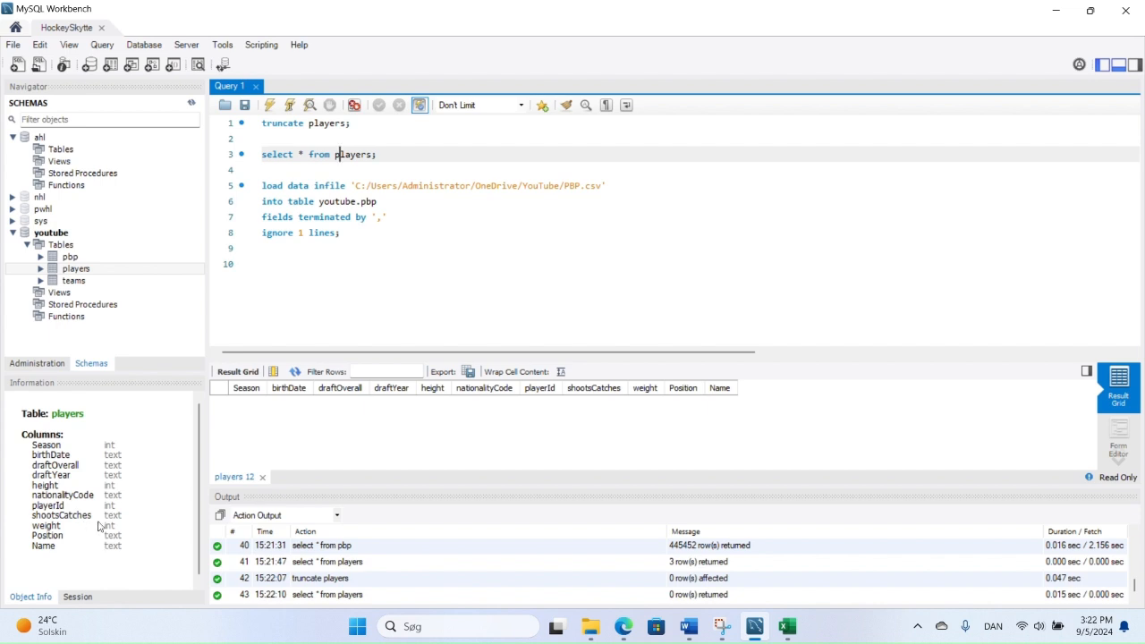
- Change the file name in the load data infile path to players.csv
{"action": "left_click", "coordinate": [313, 185]}
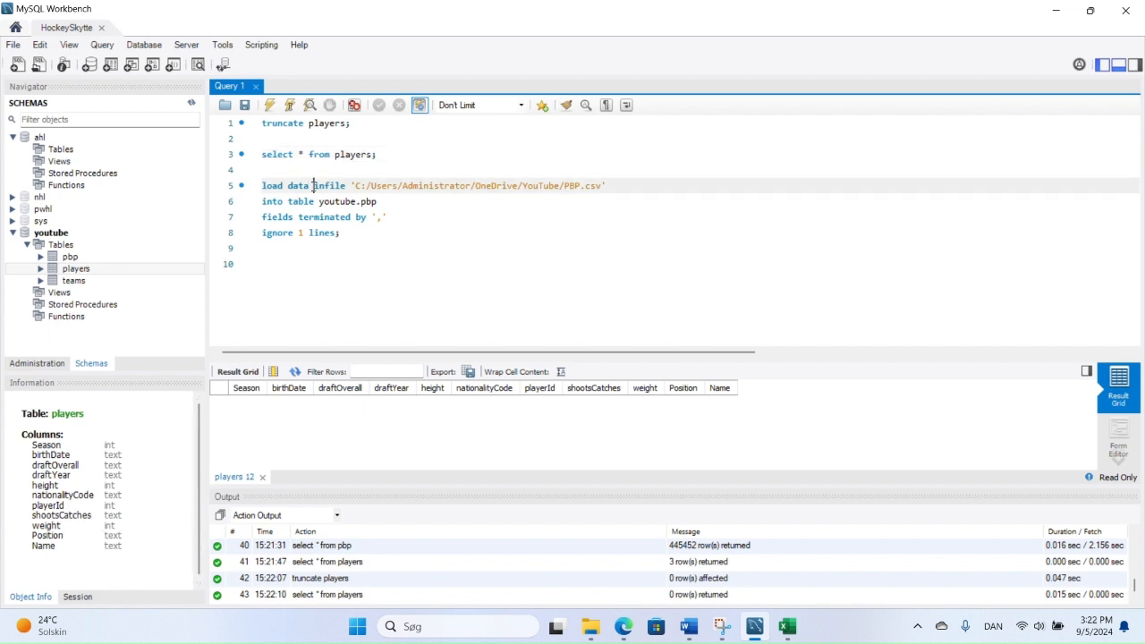
{"action": "left_click", "coordinate": [579, 189]}
{"action": "key", "text": "BackSpace"}
{"action": "key", "text": "BackSpace"}
{"action": "key", "text": "BackSpace"}
{"action": "type", "text": "players"}
- Set the load statement's target table to youtube.players and run the load
{"action": "left_click", "coordinate": [378, 203]}
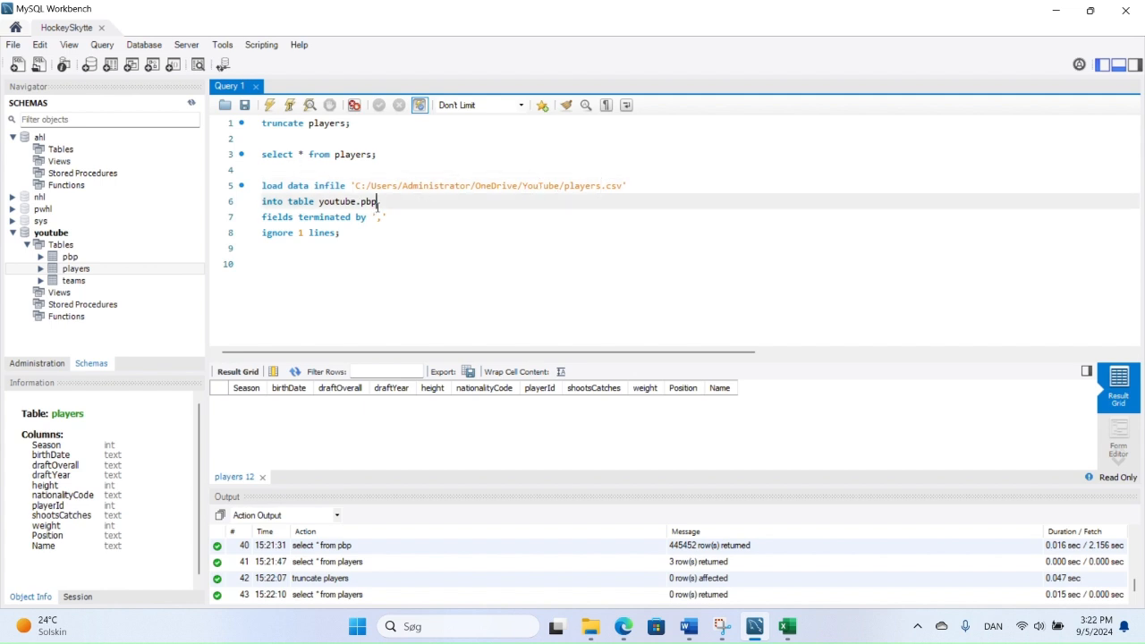
{"action": "key", "text": "BackSpace"}
{"action": "key", "text": "BackSpace"}
{"action": "type", "text": "layers"}
{"action": "left_click", "coordinate": [319, 186]}
{"action": "left_click", "coordinate": [289, 104]}
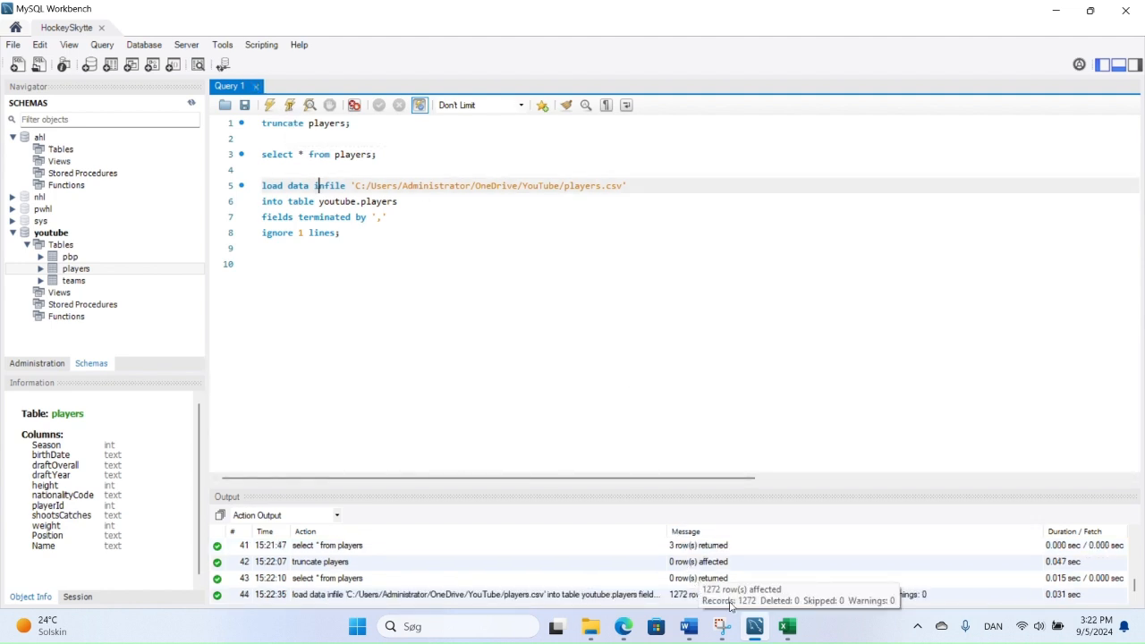
- Run the select query on players, sort the result by Name, and compare the second and third rows for duplication
{"action": "left_click", "coordinate": [335, 154]}
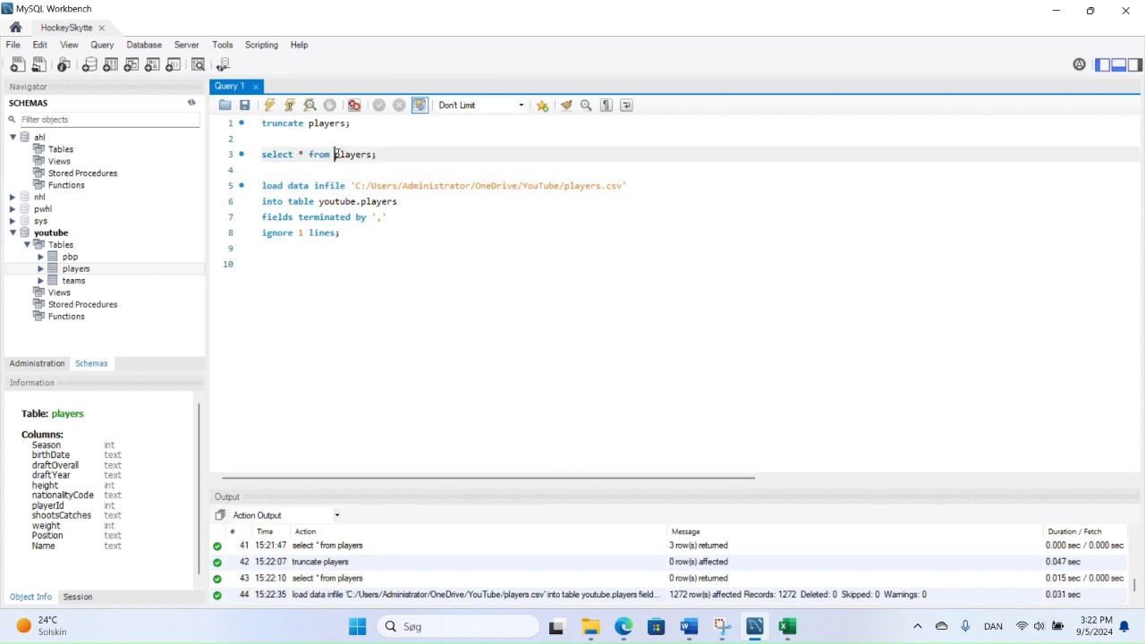
{"action": "left_click", "coordinate": [296, 106]}
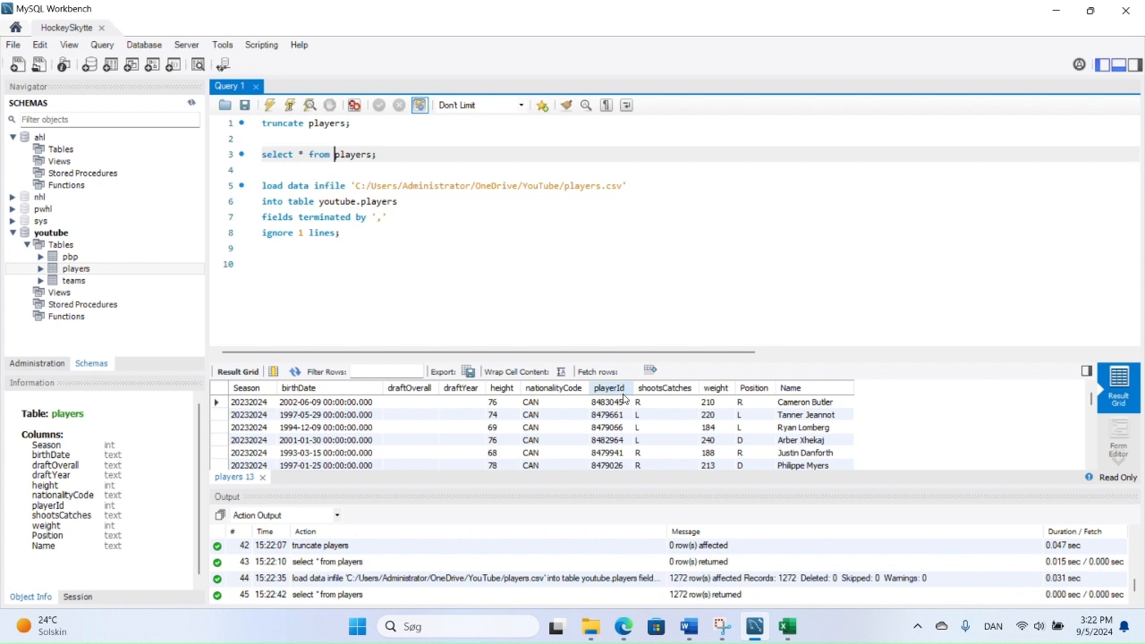
{"action": "left_click", "coordinate": [801, 391]}
{"action": "left_click", "coordinate": [822, 417]}
{"action": "left_click", "coordinate": [825, 427]}
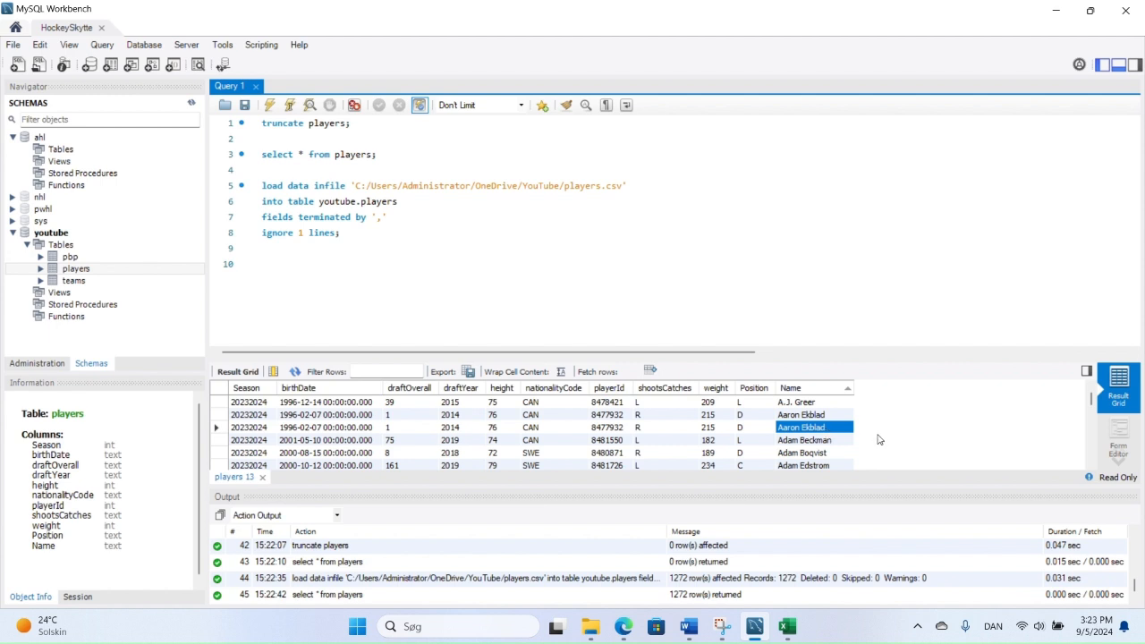
{"action": "left_click", "coordinate": [820, 417]}
{"action": "left_click", "coordinate": [822, 428]}
{"action": "mouse_move", "coordinate": [791, 629]}
- Put the from players clause of the select query on its own indented line
{"action": "left_click", "coordinate": [372, 155]}
{"action": "left_click", "coordinate": [373, 155]}
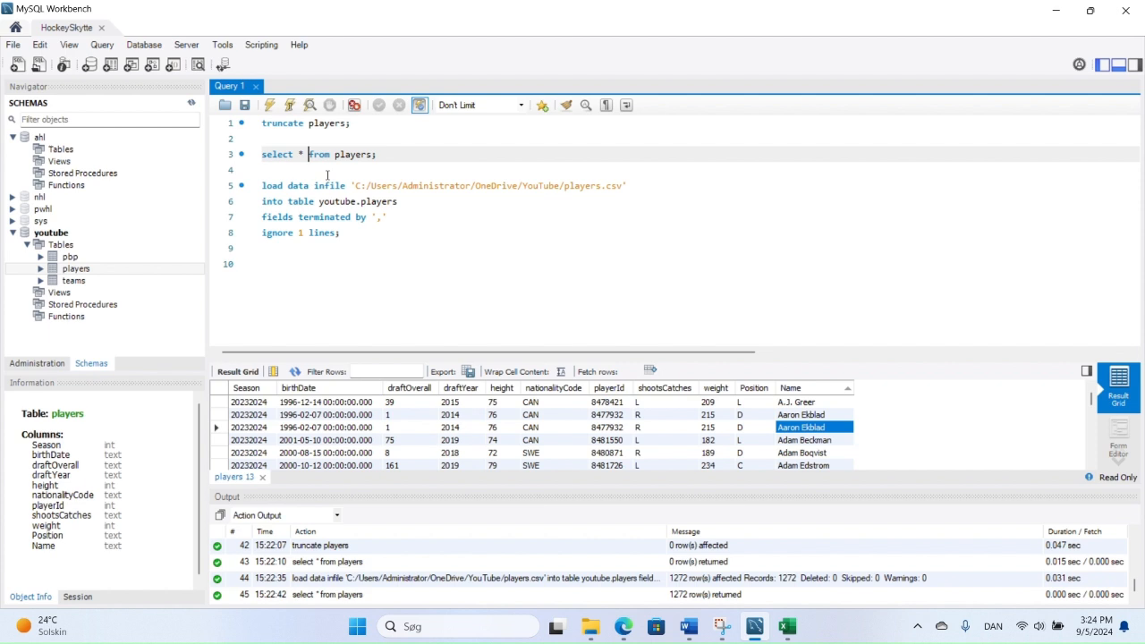
{"action": "key", "text": "Return"}
{"action": "key", "text": "Tab"}
{"action": "key", "text": "End"}
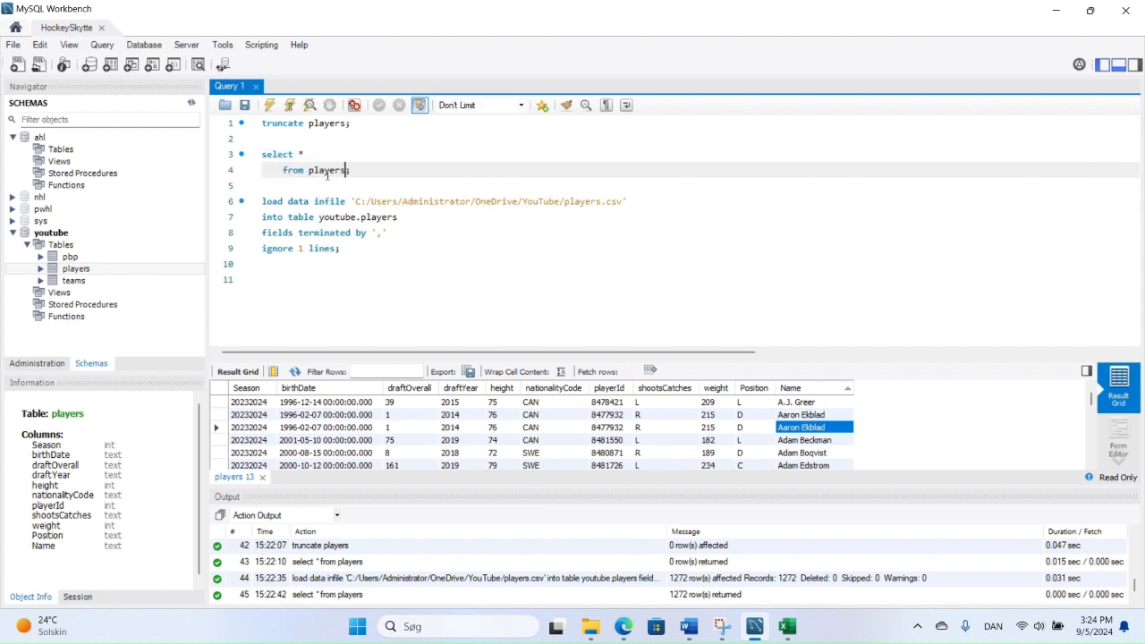
- Group the query by Season, birthDate, draftOverall, draftYear, height, nationalityCode, playerId, shootCatches, weight, Position and Name, and run it
{"action": "key", "text": "Return"}
{"action": "type", "text": "group"}
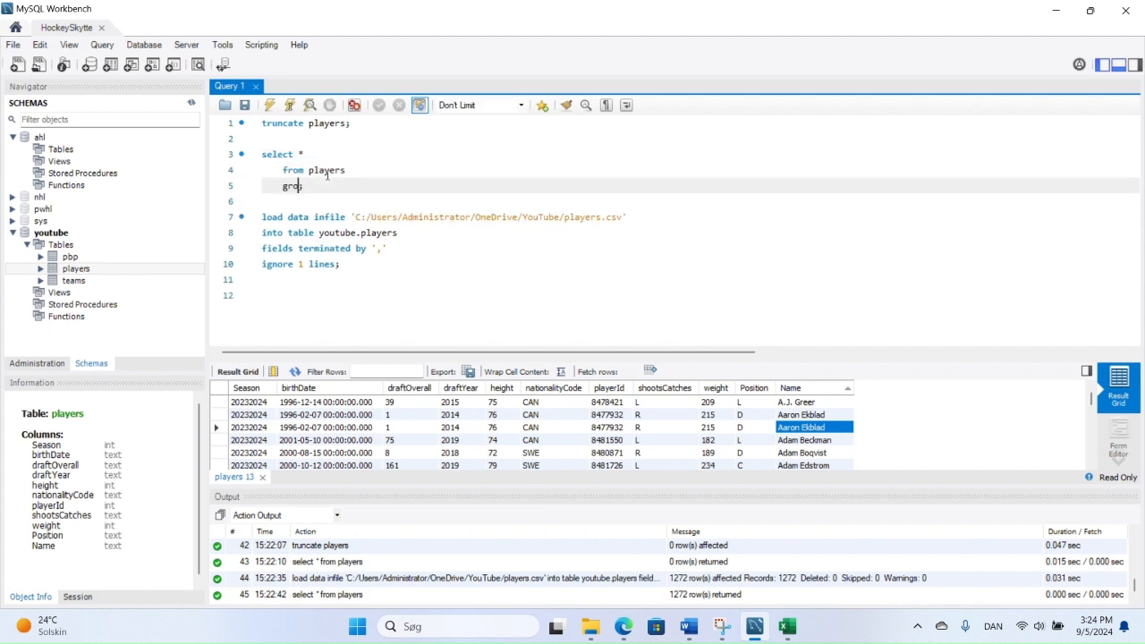
{"action": "type", "text": " by *"}
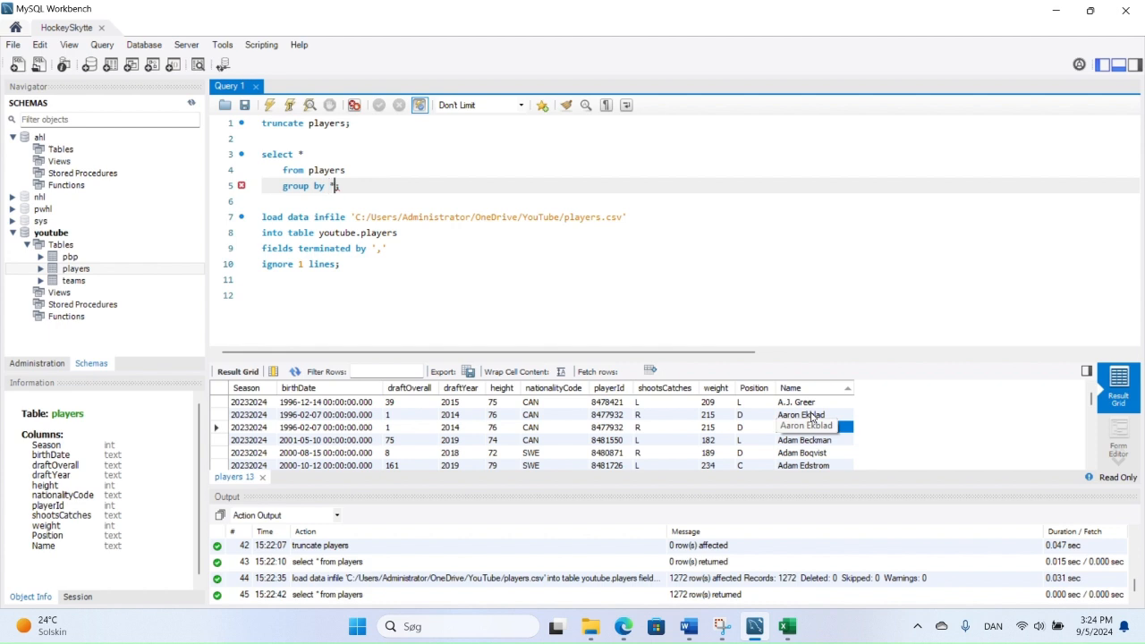
{"action": "key", "text": "BackSpace"}
{"action": "type", "text": "Season, birthDate, draftOverall, draftYear, height, nationalityCode, "}
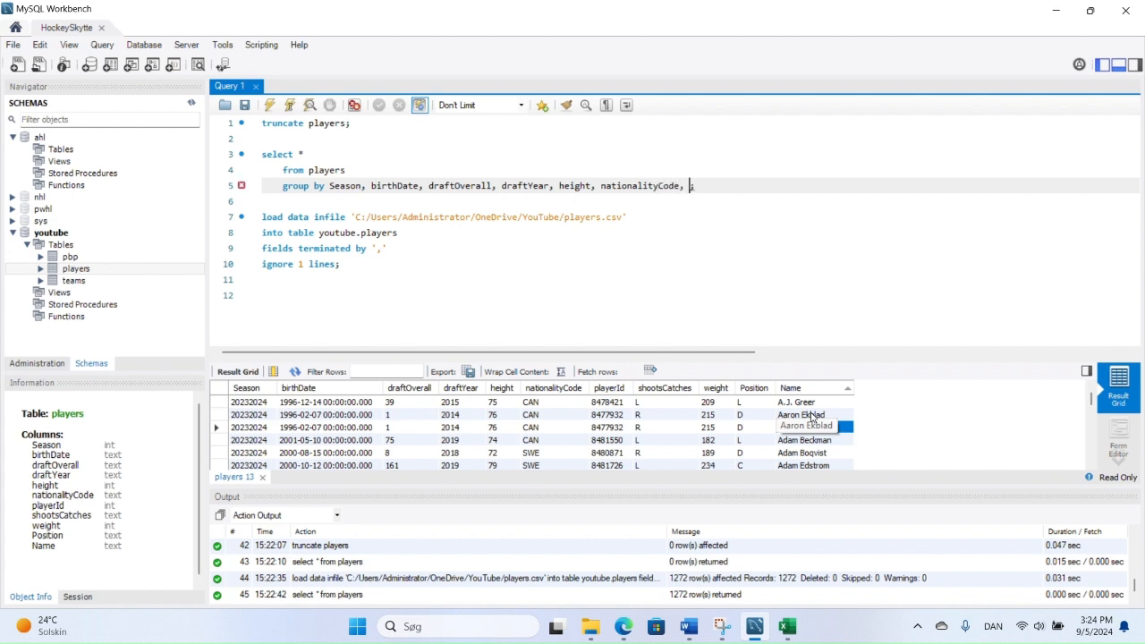
{"action": "type", "text": "playerId, shootCatched"}
{"action": "key", "text": "BackSpace"}
{"action": "type", "text": "s, weight, Position, "}
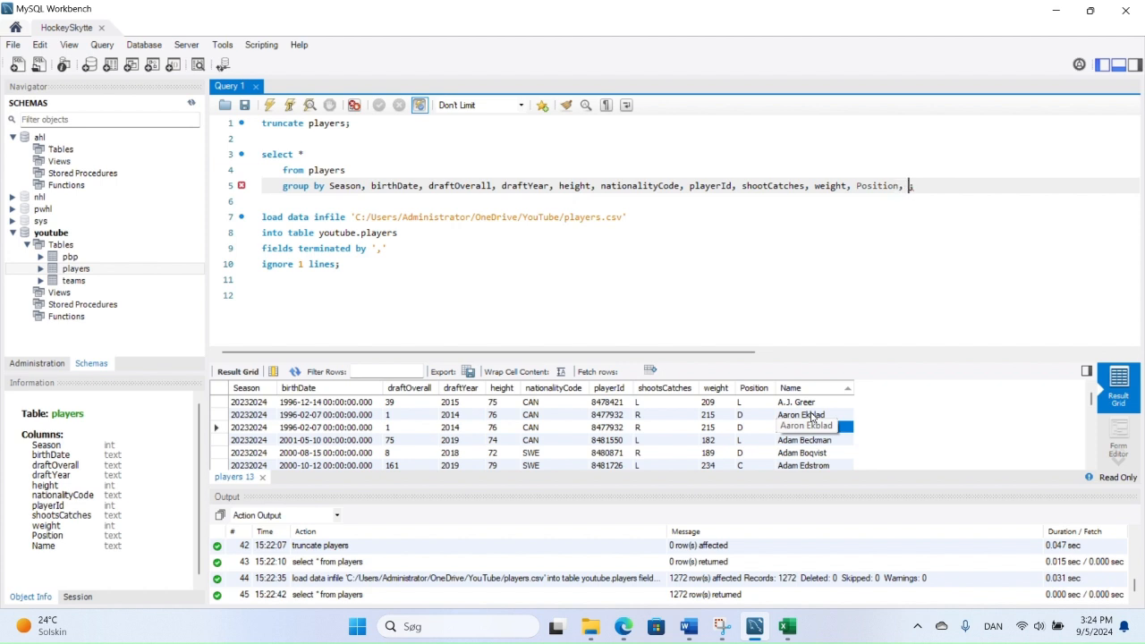
{"action": "type", "text": "Name"}
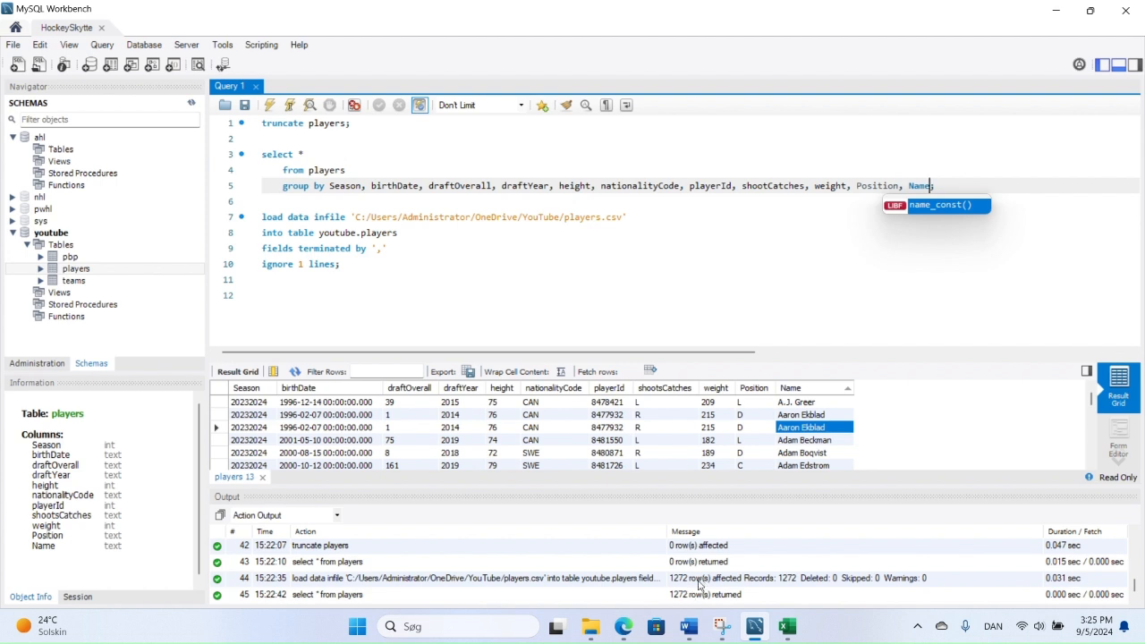
{"action": "left_click", "coordinate": [289, 105]}
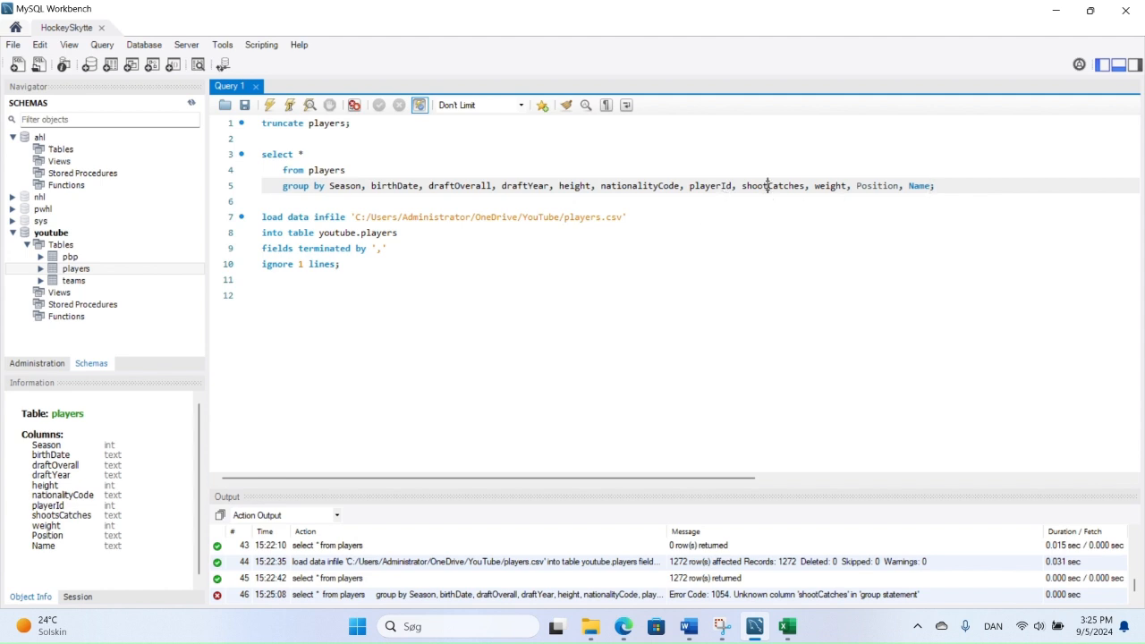
- Correct the grouping column name to shootsCatches, rerun the query, and sort the result by Name
{"action": "type", "text": "s"}
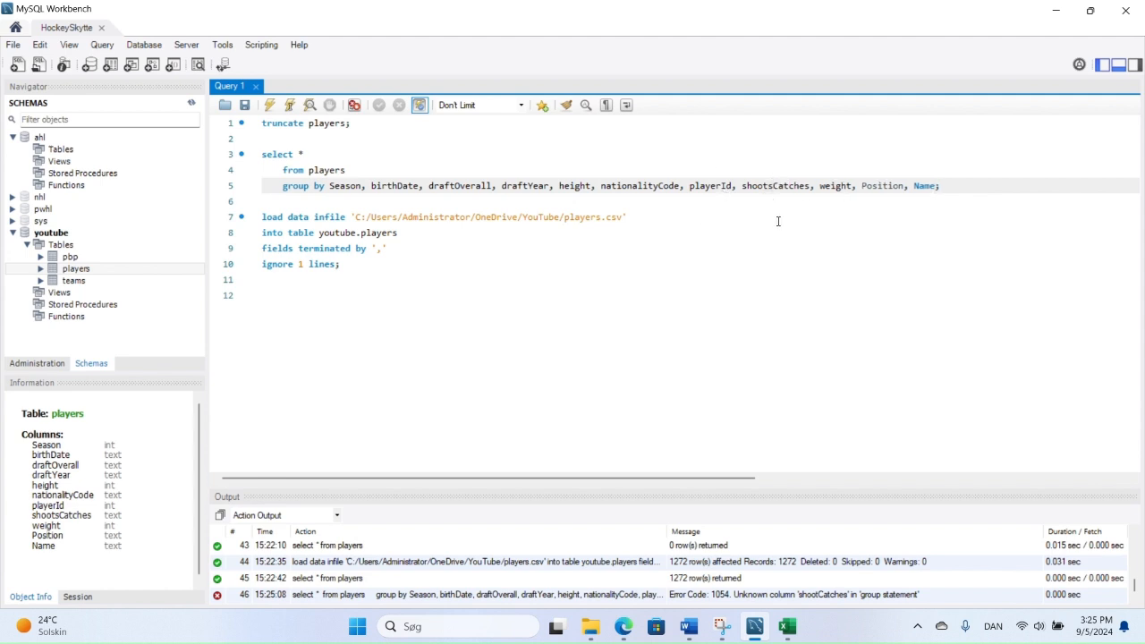
{"action": "left_click", "coordinate": [289, 104]}
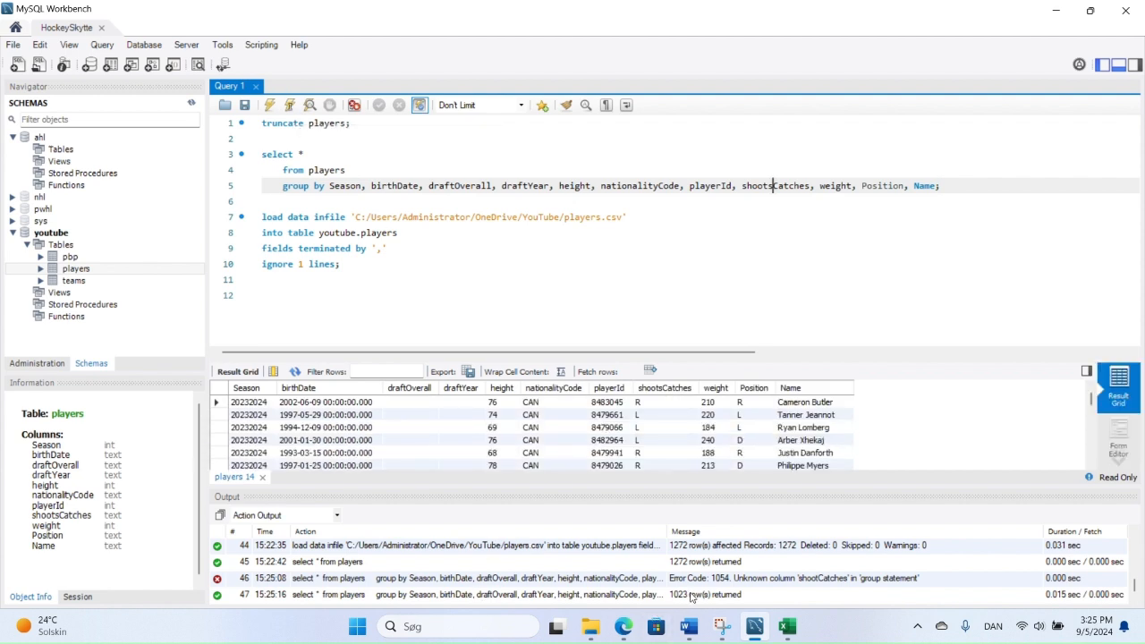
{"action": "left_click", "coordinate": [825, 392]}
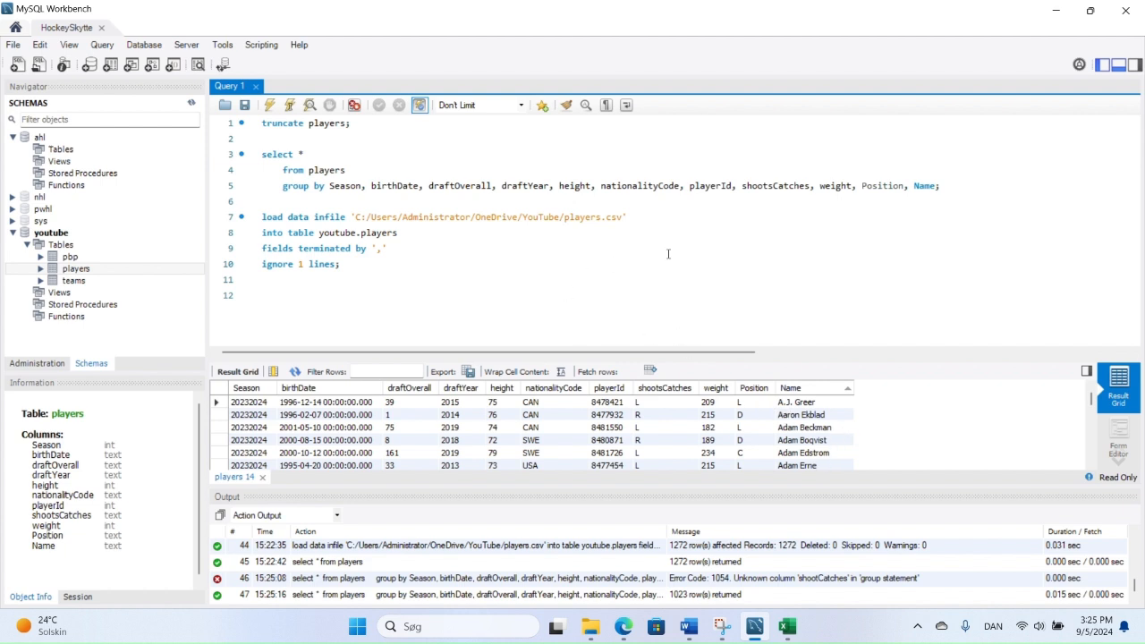
- Prefix the grouped select query with create table Players2 and run it to store the grouped rows
{"action": "left_click", "coordinate": [266, 156]}
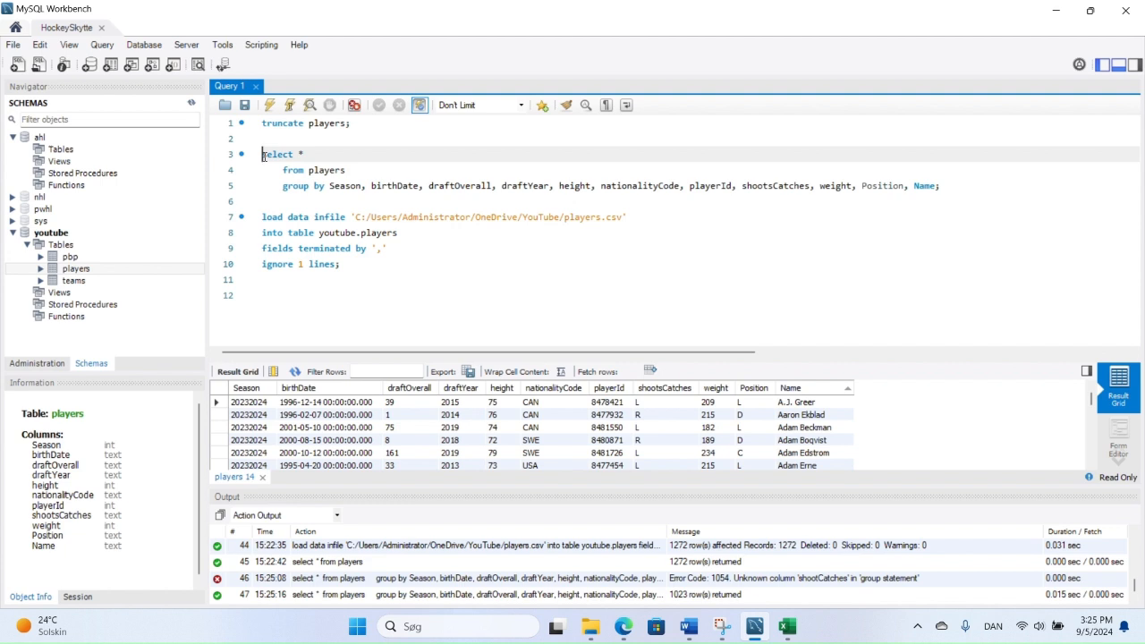
{"action": "left_click_drag", "start_coordinate": [263, 155], "coordinate": [948, 188]}
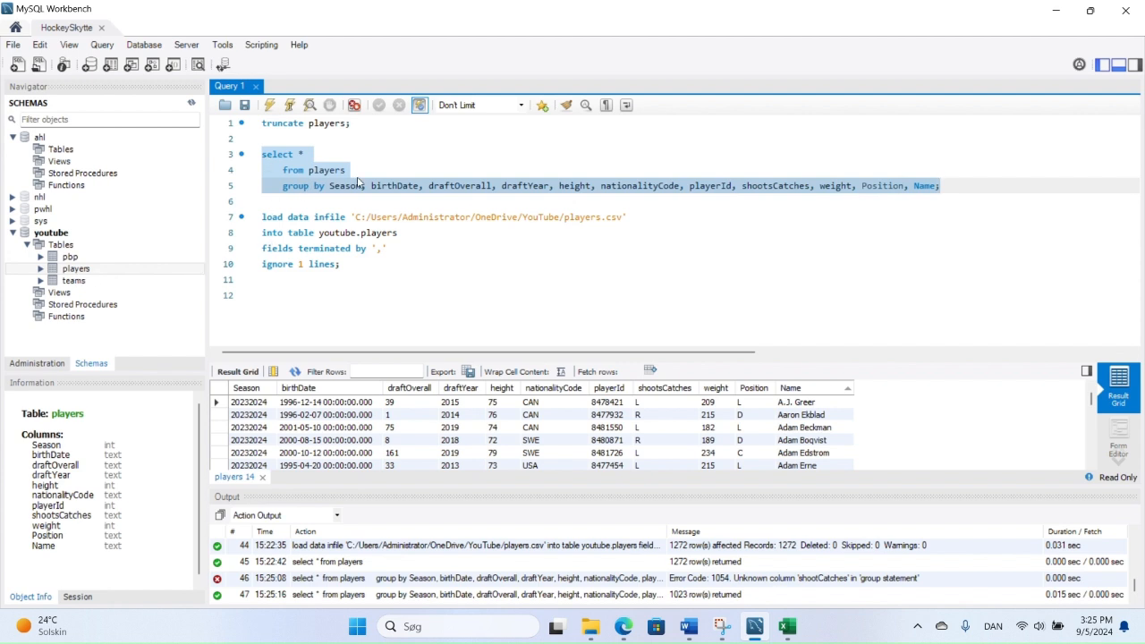
{"action": "left_click", "coordinate": [263, 155]}
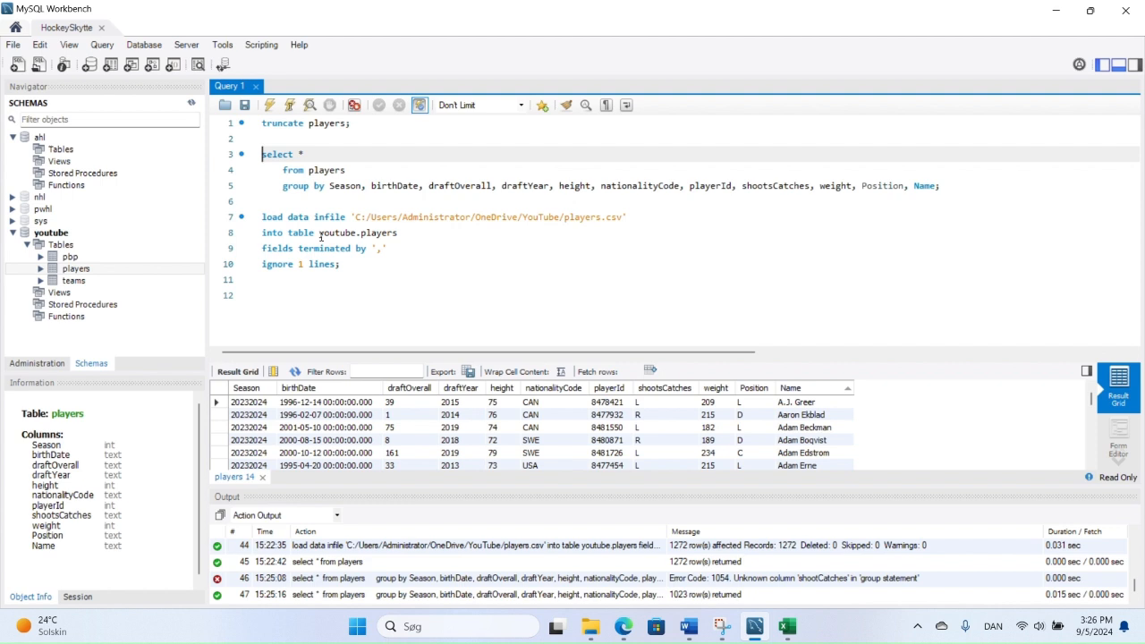
{"action": "type", "text": "create table Players2"}
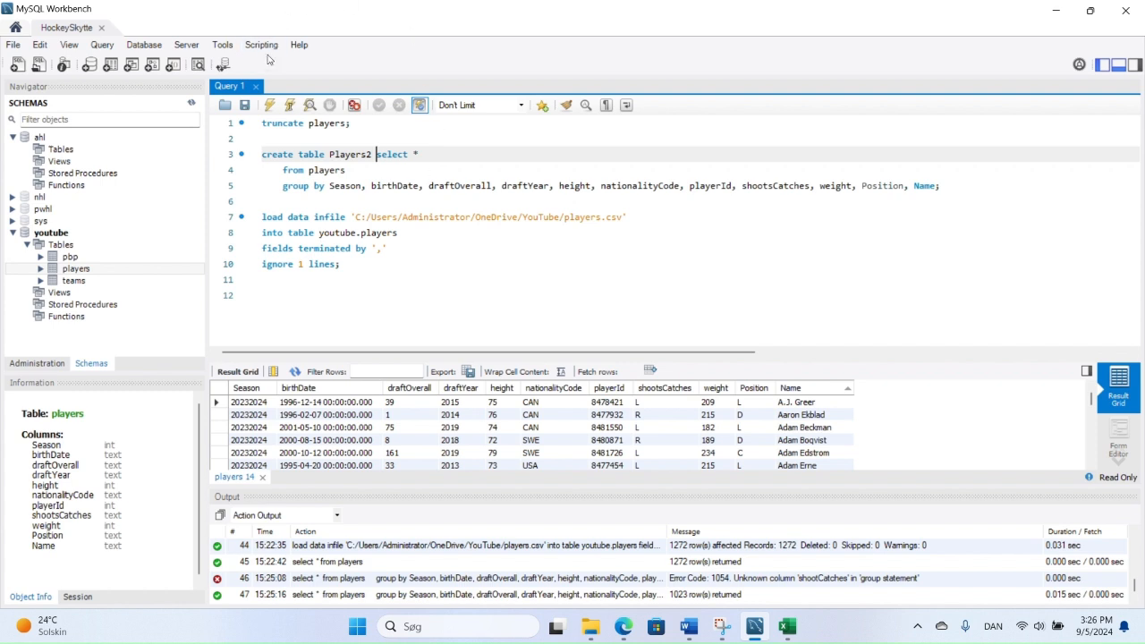
{"action": "left_click", "coordinate": [290, 105]}
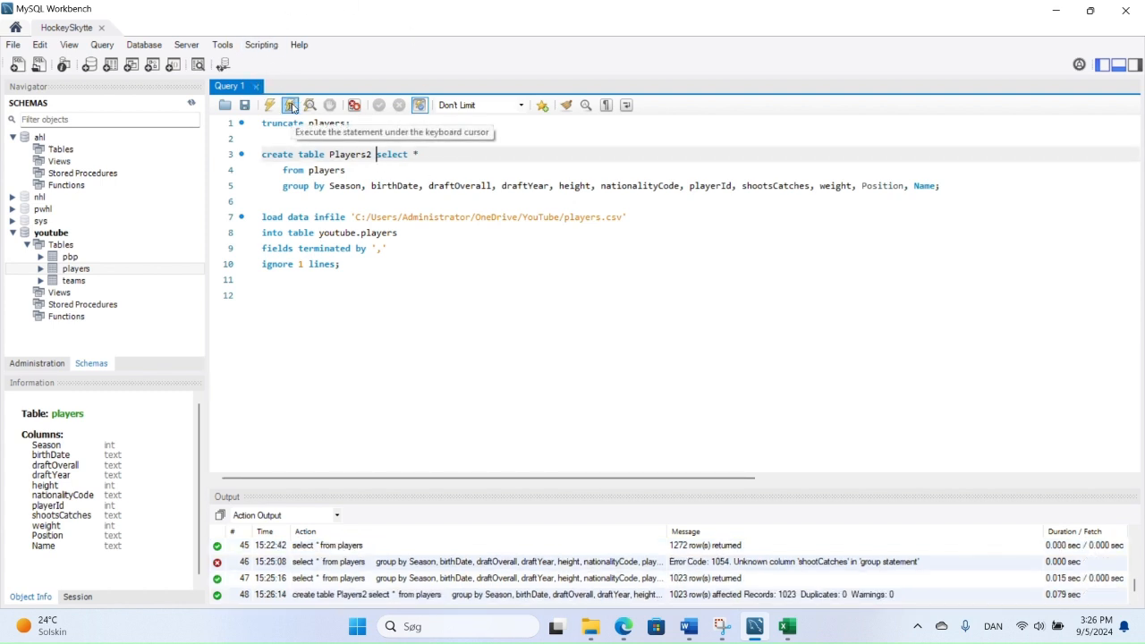
- Refresh the schema list and select the players2 table under youtube
{"action": "left_click", "coordinate": [78, 271]}
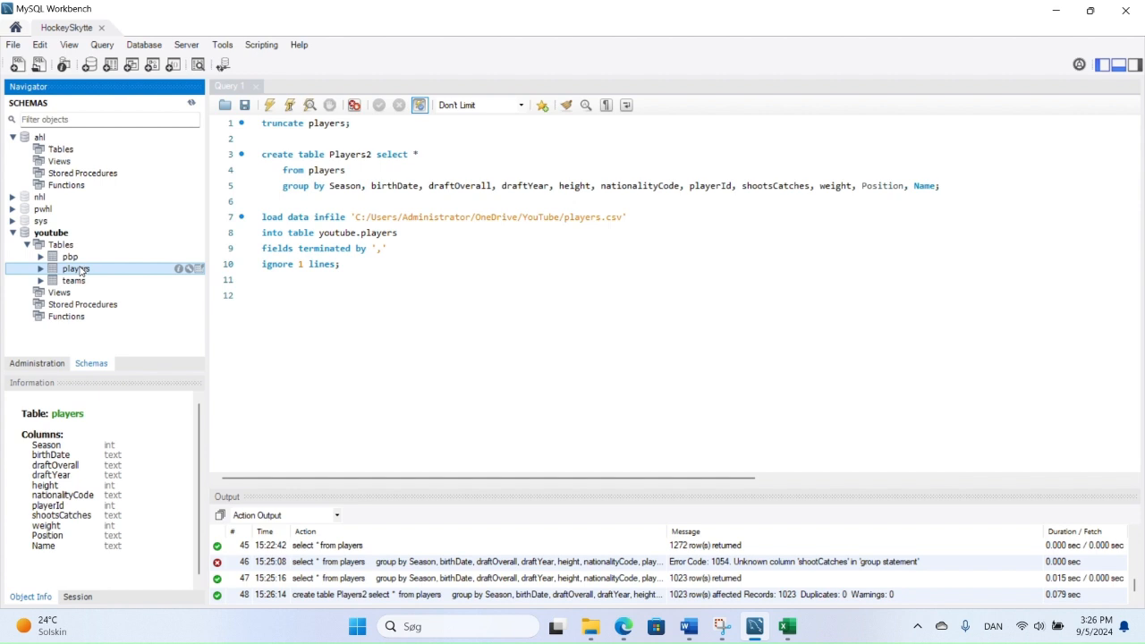
{"action": "left_click", "coordinate": [190, 104]}
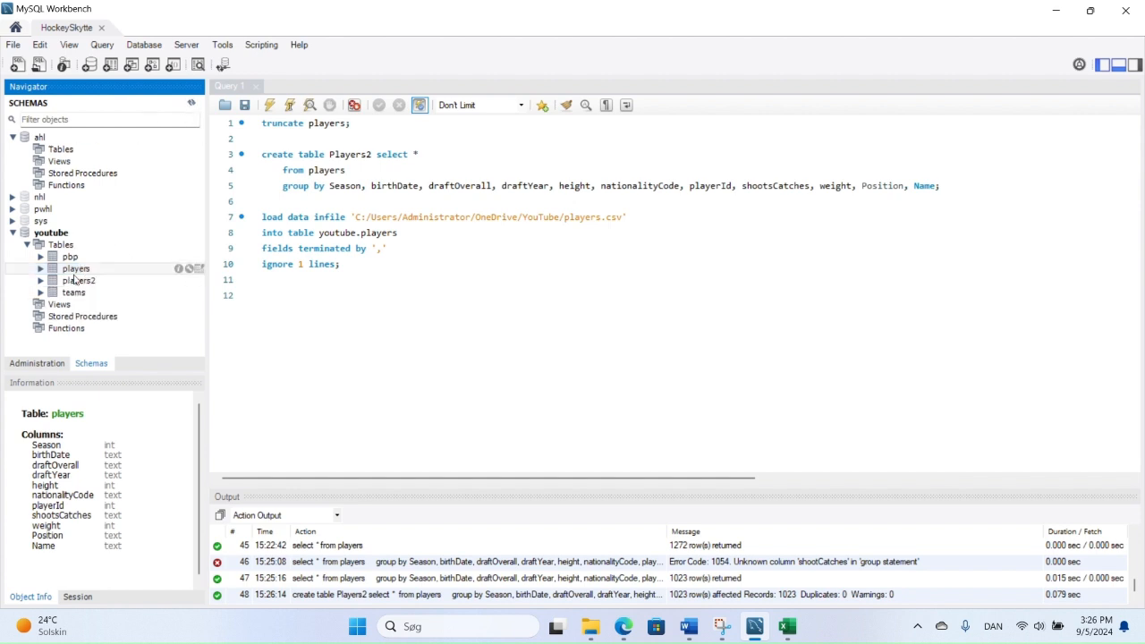
{"action": "left_click", "coordinate": [179, 280]}
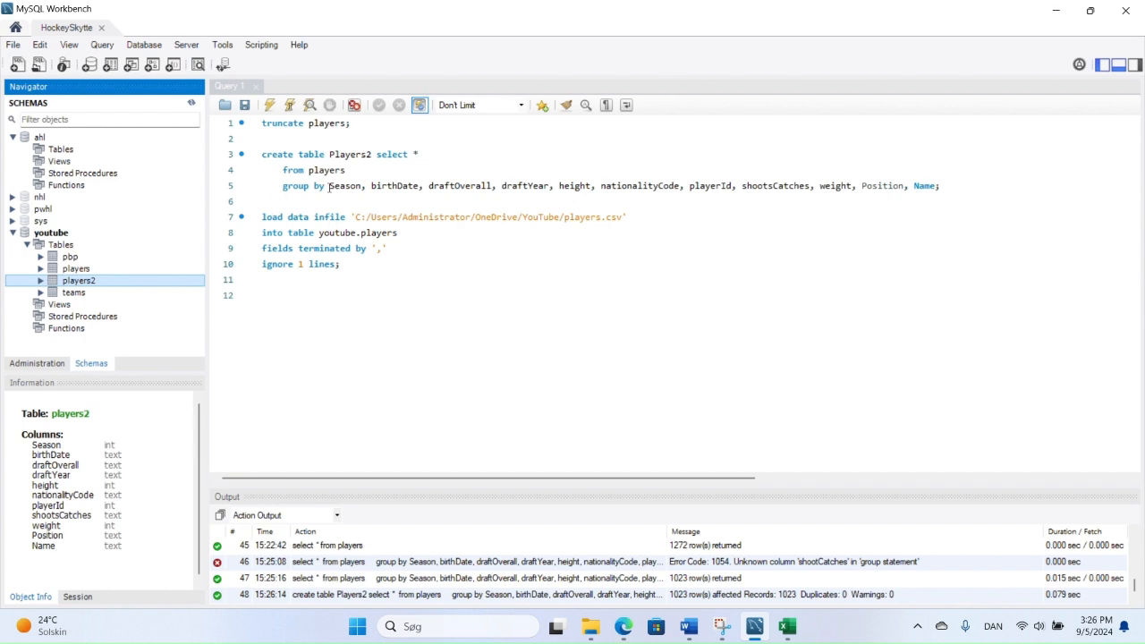
- Replace the create table statement with select * from players2; and run it
{"action": "left_click_drag", "start_coordinate": [940, 185], "coordinate": [244, 155]}
{"action": "key", "text": "BackSpace"}
{"action": "type", "text": "select *"}
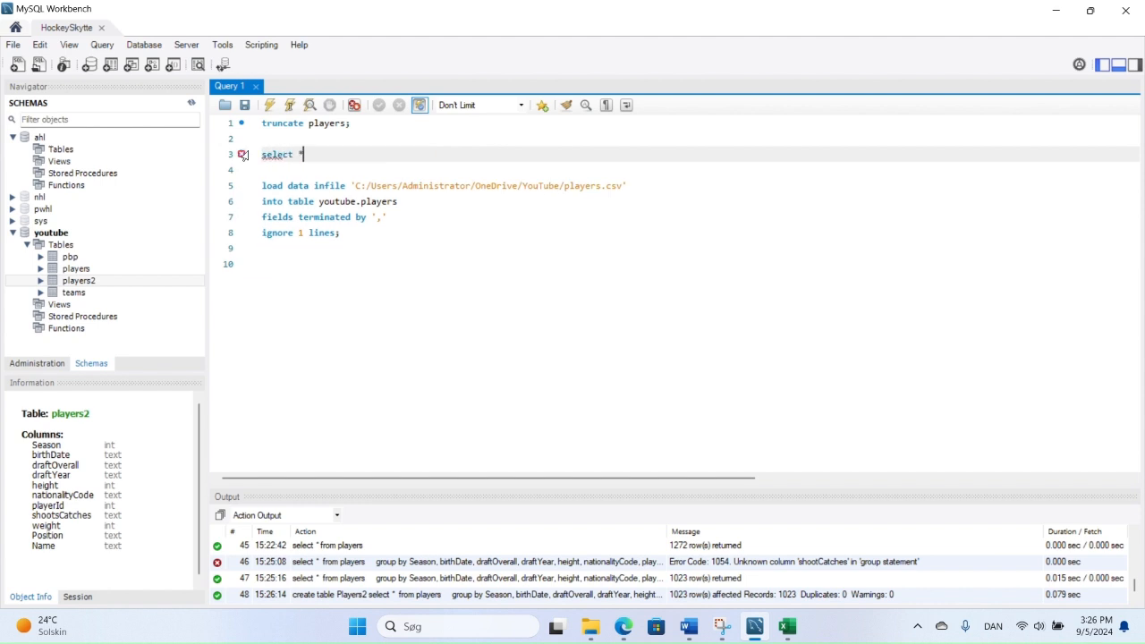
{"action": "type", "text": " from players2;"}
{"action": "left_click", "coordinate": [290, 105]}
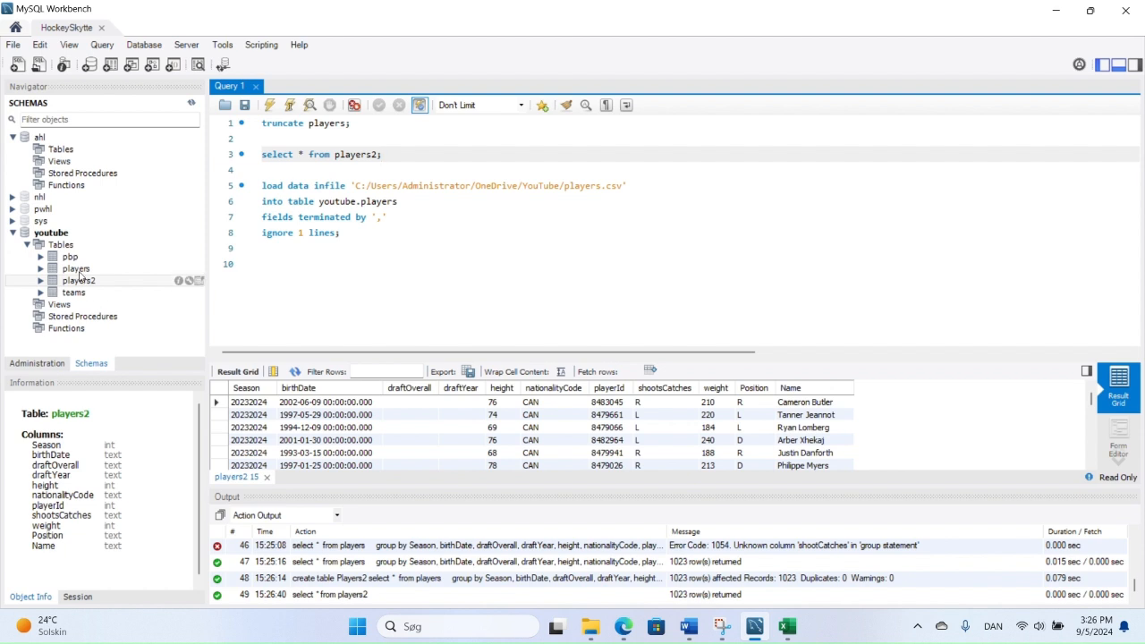
- Compare the column names and data types of the players and players2 tables
{"action": "left_click", "coordinate": [69, 282]}
{"action": "left_click", "coordinate": [72, 270]}
{"action": "left_click", "coordinate": [72, 281]}
{"action": "left_click", "coordinate": [73, 270]}
{"action": "left_click", "coordinate": [76, 282]}
{"action": "left_click", "coordinate": [73, 270]}
{"action": "left_click", "coordinate": [76, 282]}
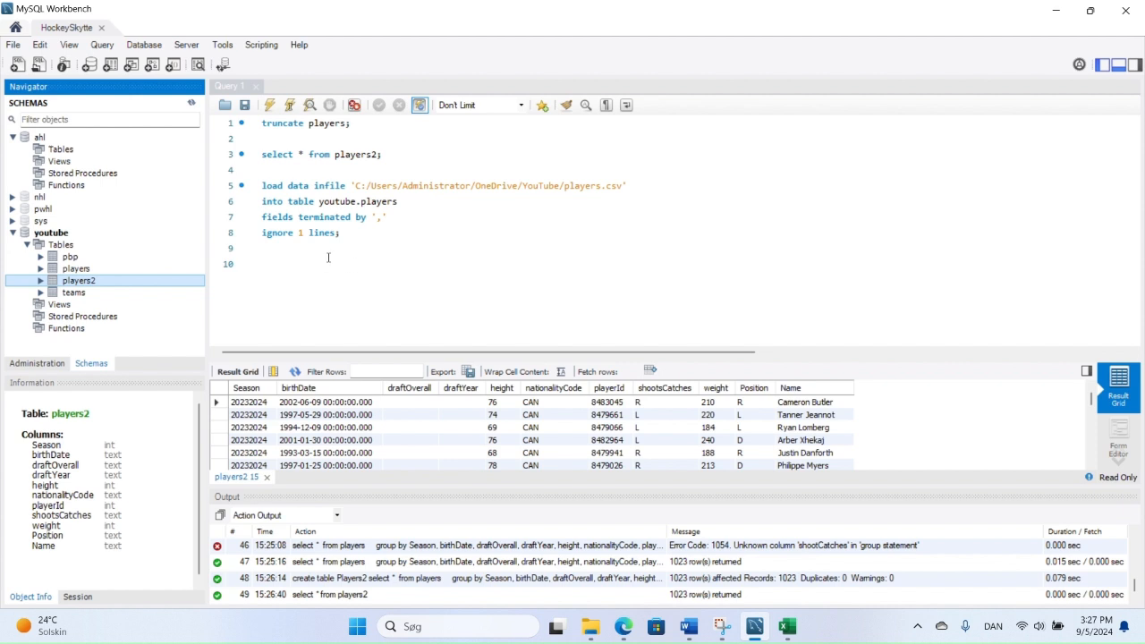
- Review the column information of the pbp, players and teams tables, and select the youtube schema's Tables node
{"action": "left_click", "coordinate": [85, 257]}
{"action": "left_click", "coordinate": [89, 268]}
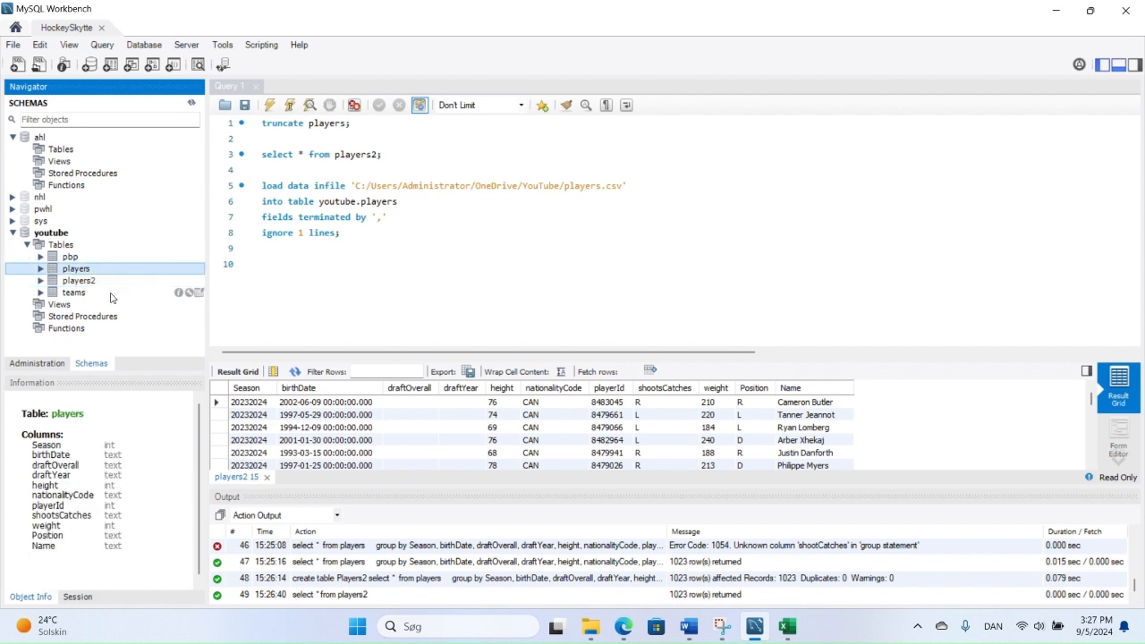
{"action": "left_click", "coordinate": [79, 295]}
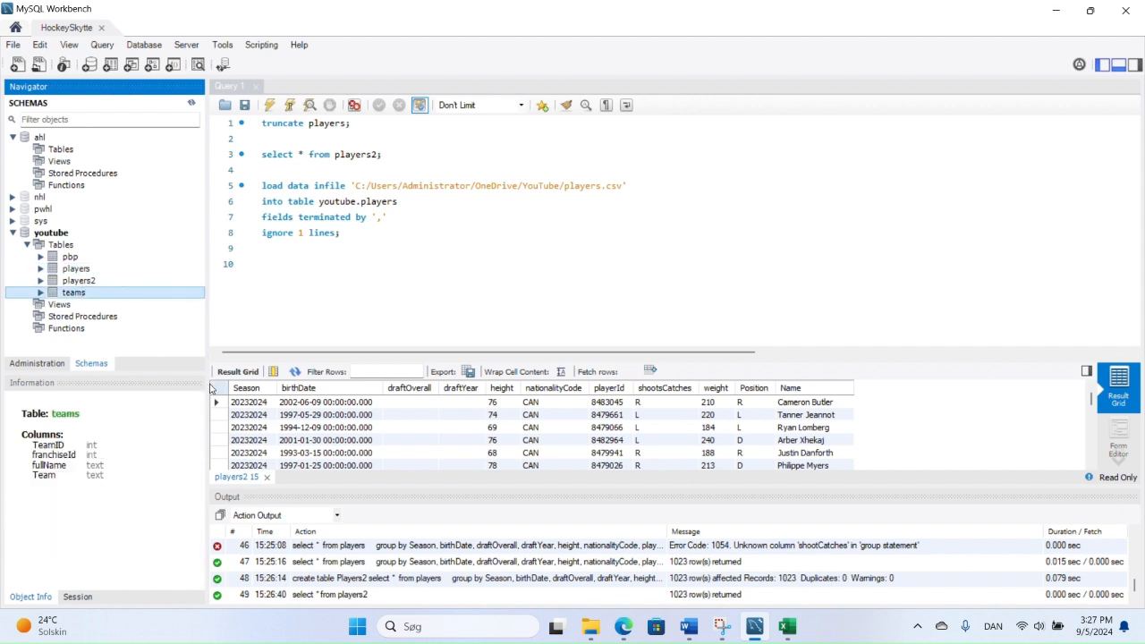
{"action": "left_click", "coordinate": [68, 248]}
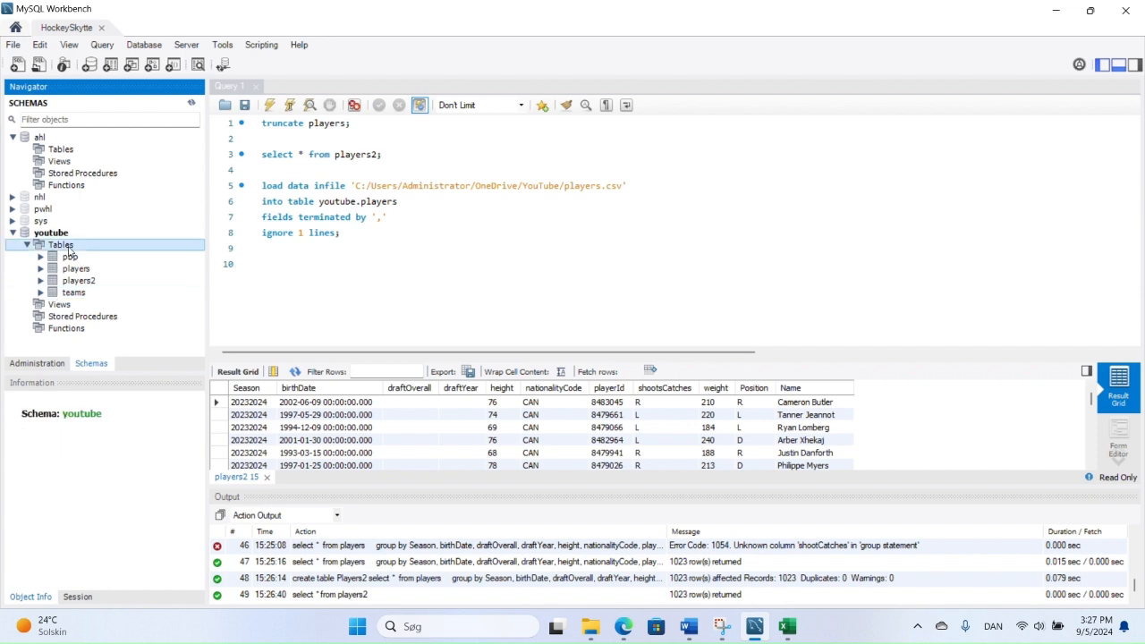
- Start a wizard import of Schedule.csv into a new youtube table named Schedule, keeping the detected column types and utf-8 encoding
{"action": "left_click", "coordinate": [151, 306]}
{"action": "left_click", "coordinate": [564, 153]}
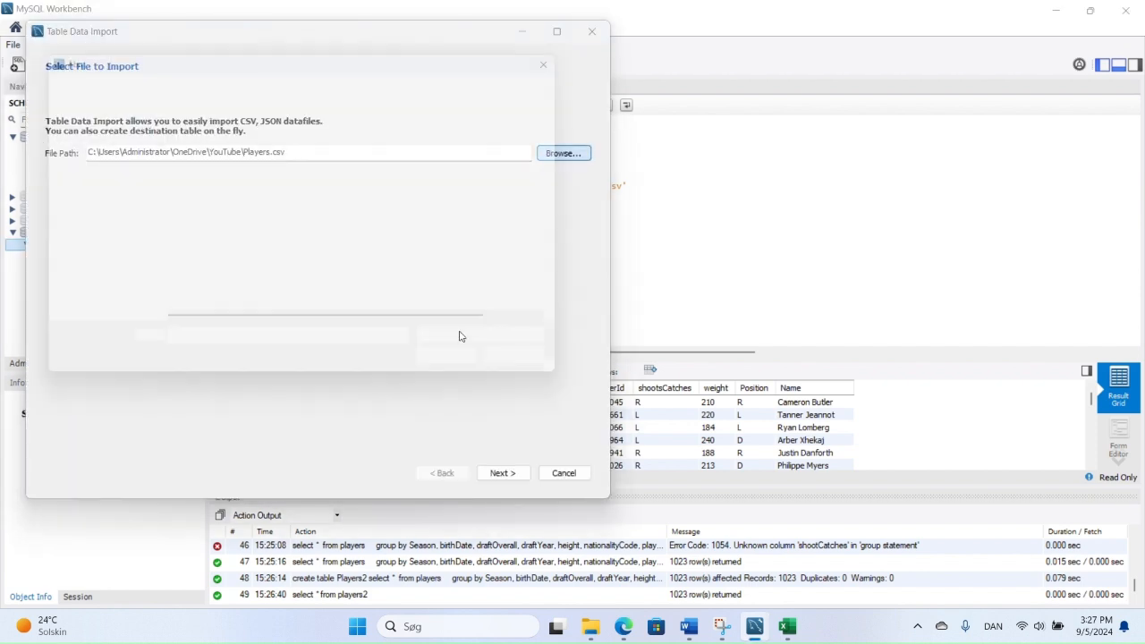
{"action": "double_click", "coordinate": [199, 209]}
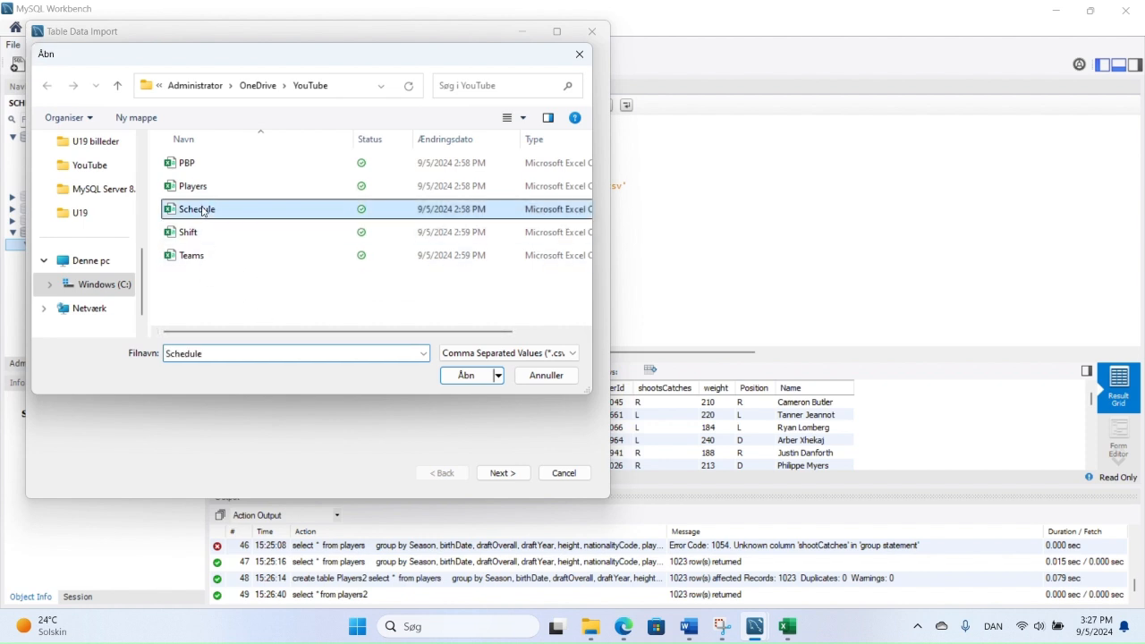
{"action": "left_click", "coordinate": [510, 472]}
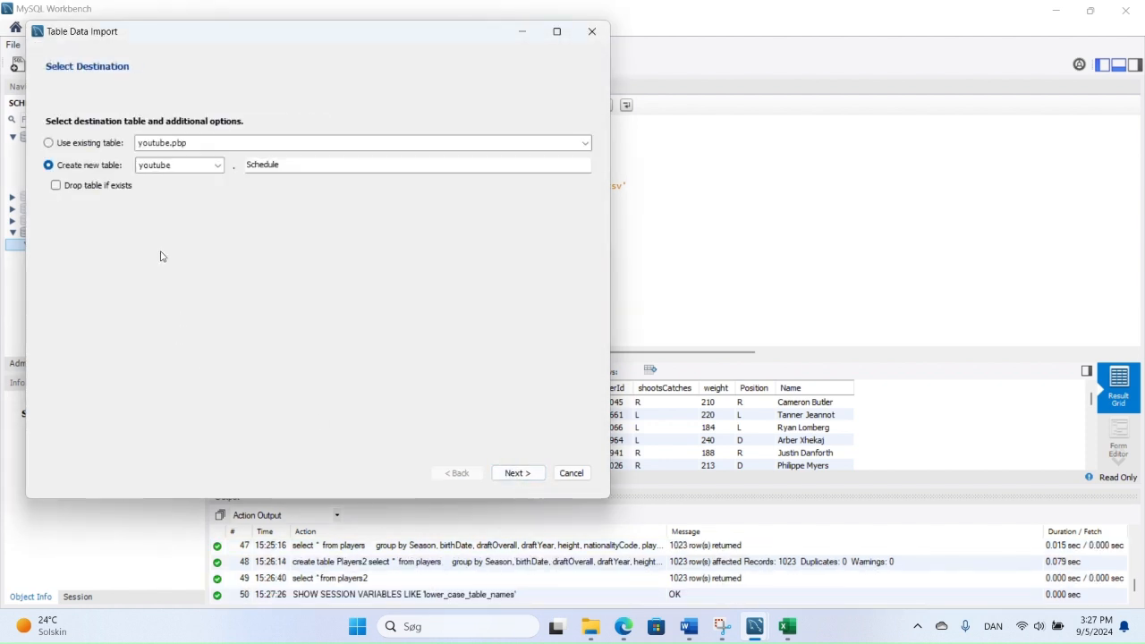
{"action": "left_click", "coordinate": [513, 473]}
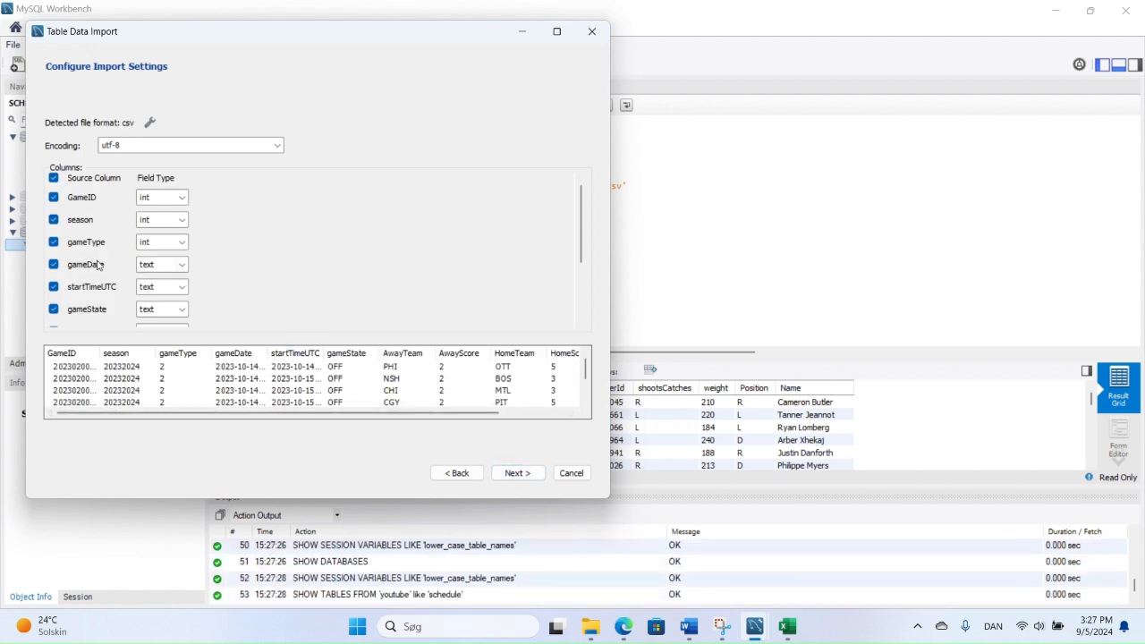
{"action": "left_click", "coordinate": [534, 476]}
{"action": "left_click", "coordinate": [526, 474]}
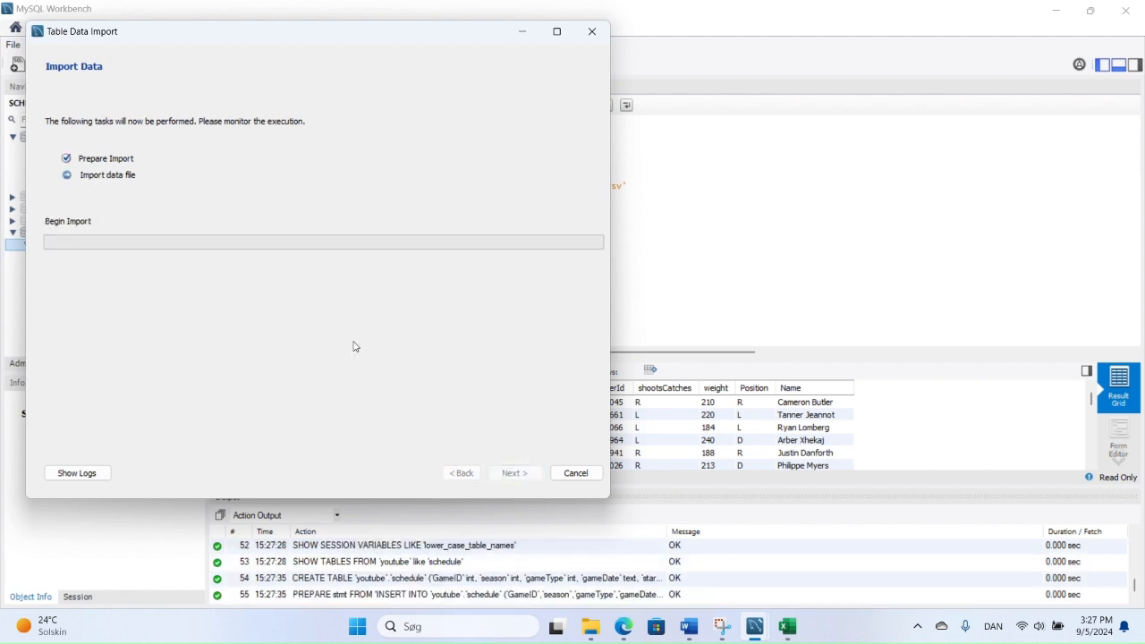
- Stop the running Schedule import and dismiss the error report
{"action": "left_click", "coordinate": [575, 475]}
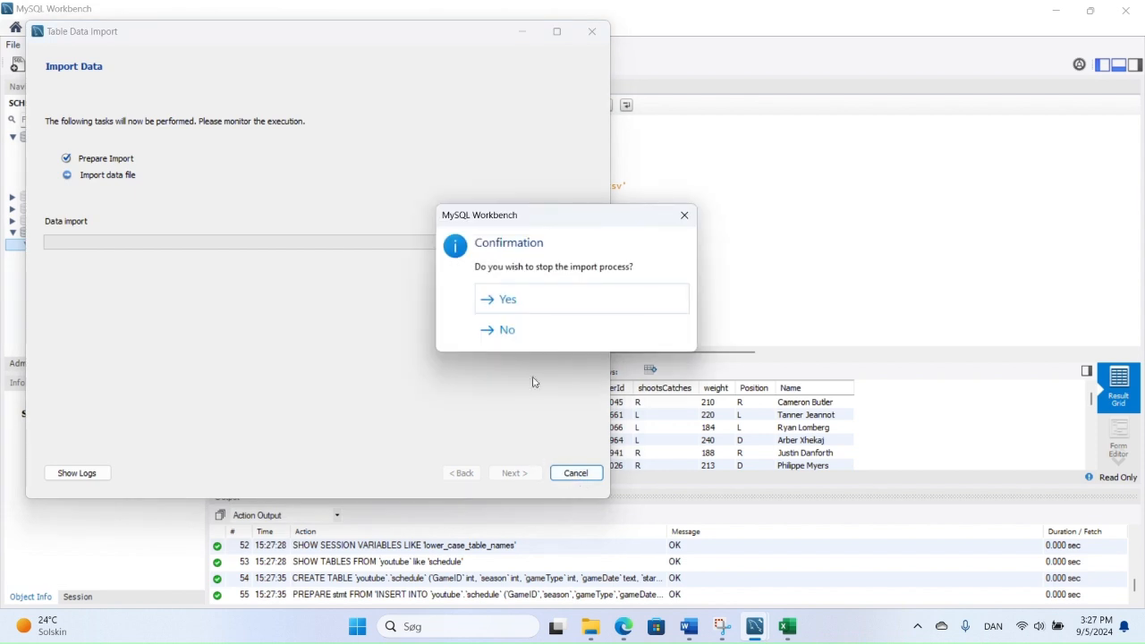
{"action": "left_click", "coordinate": [542, 307]}
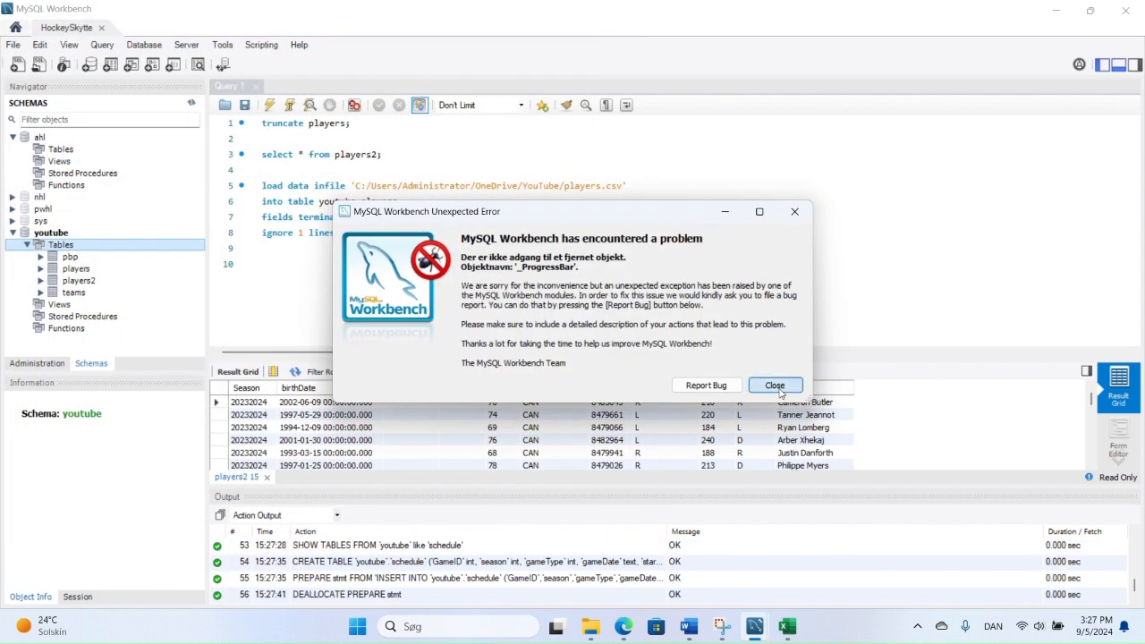
{"action": "left_click", "coordinate": [775, 384]}
- Change the truncate statement to truncate schedule; and run it
{"action": "left_click", "coordinate": [348, 130]}
{"action": "key", "text": "BackSpace"}
{"action": "key", "text": "BackSpace"}
{"action": "key", "text": "BackSpace"}
{"action": "key", "text": "BackSpace"}
{"action": "key", "text": "BackSpace"}
{"action": "key", "text": "BackSpace"}
{"action": "key", "text": "BackSpace"}
{"action": "key", "text": "BackSpace"}
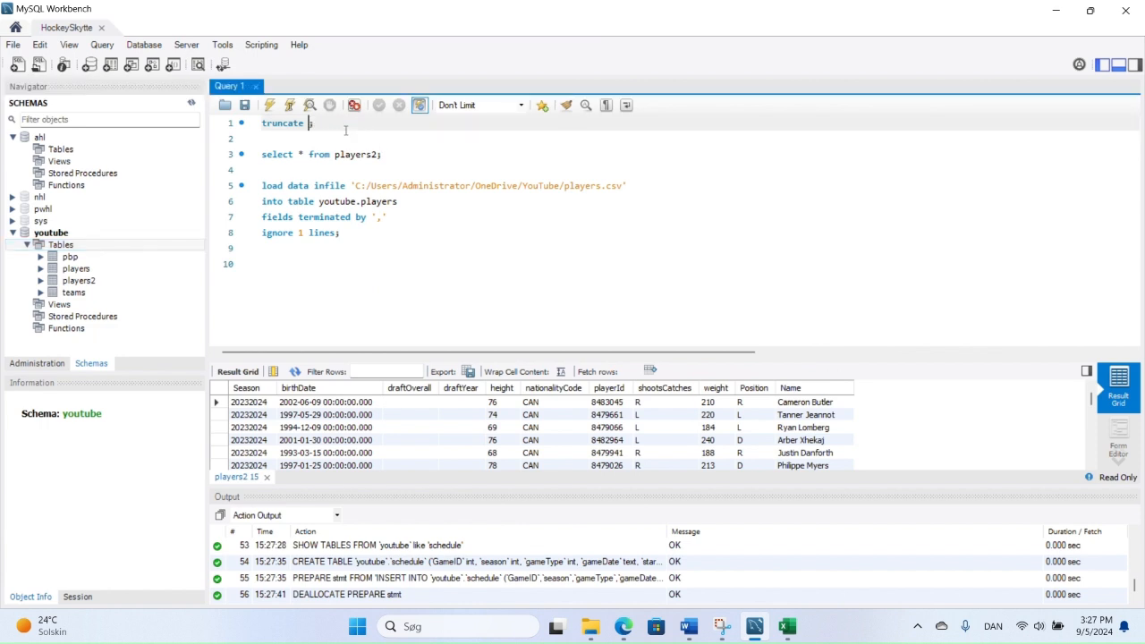
{"action": "type", "text": "schedule"}
{"action": "key", "text": "ctrl+Return"}
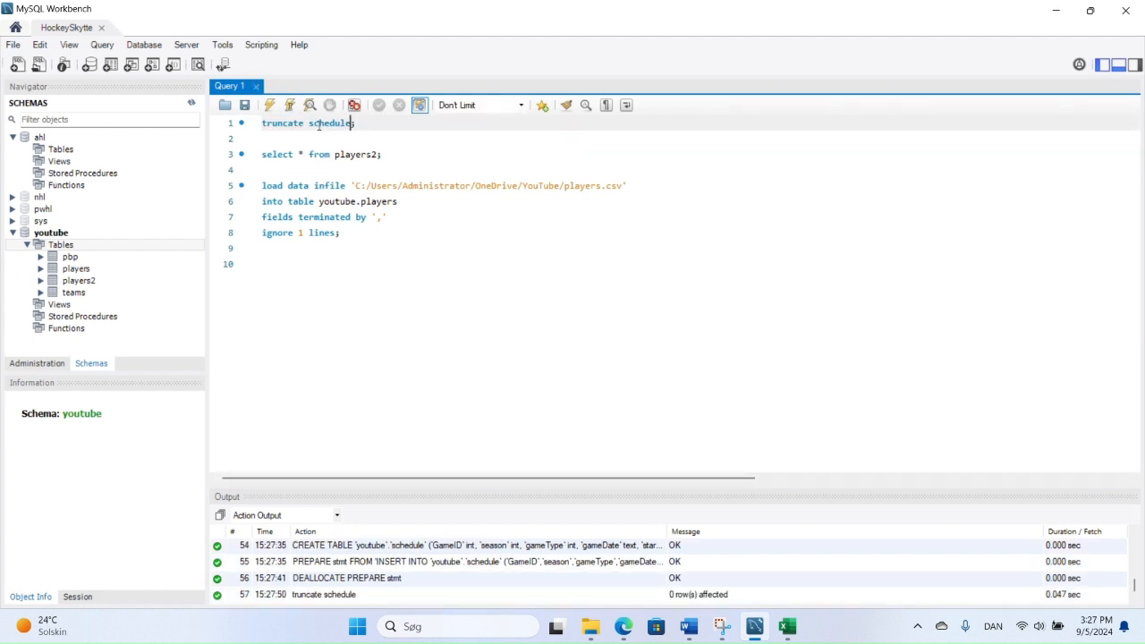
- Change the select statement to select * from schedule; and run it
{"action": "left_click", "coordinate": [352, 164]}
{"action": "left_click", "coordinate": [379, 154]}
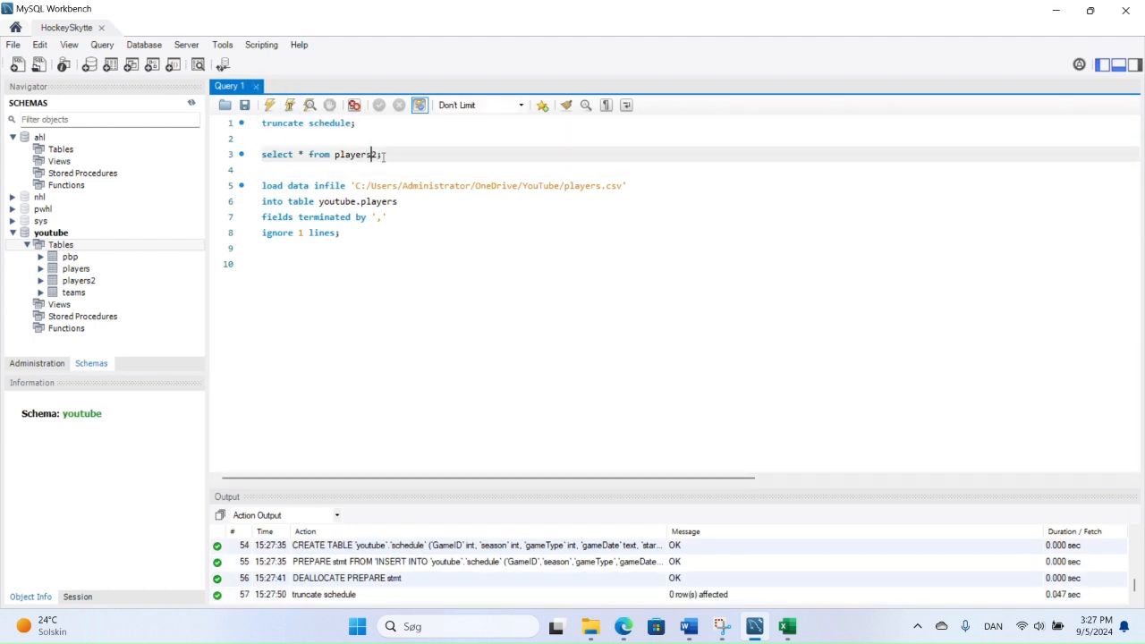
{"action": "key", "text": "BackSpace"}
{"action": "key", "text": "BackSpace"}
{"action": "key", "text": "BackSpace"}
{"action": "key", "text": "BackSpace"}
{"action": "key", "text": "BackSpace"}
{"action": "key", "text": "BackSpace"}
{"action": "key", "text": "BackSpace"}
{"action": "key", "text": "BackSpace"}
{"action": "type", "text": "schedule"}
{"action": "left_click", "coordinate": [289, 106]}
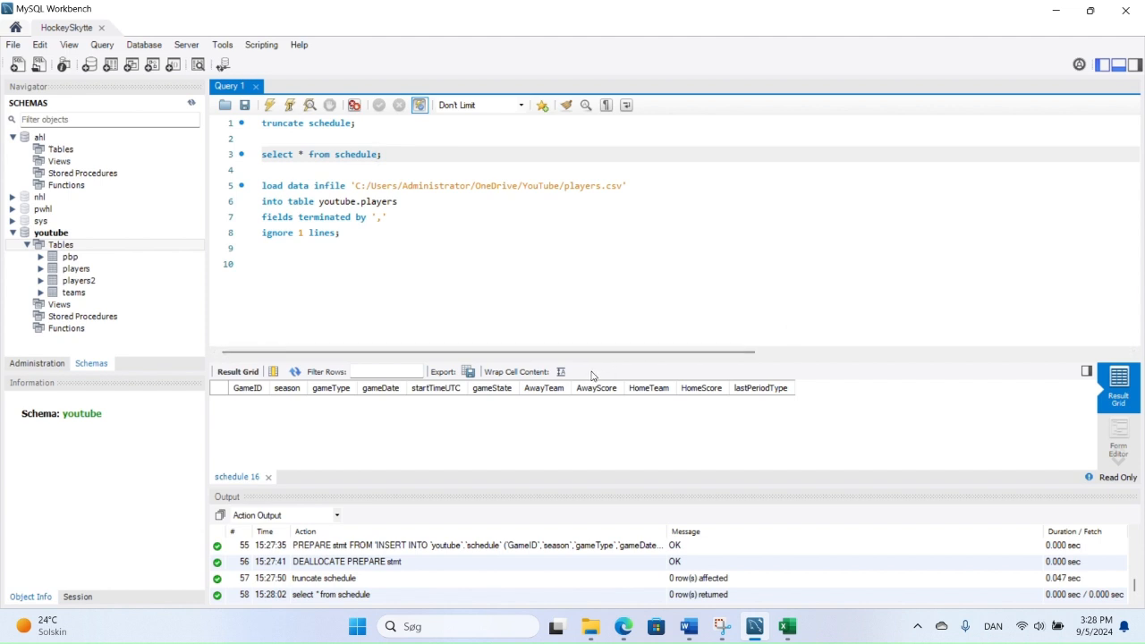
- Change the file name in the load data infile path to schedule.csv
{"action": "left_click", "coordinate": [600, 186]}
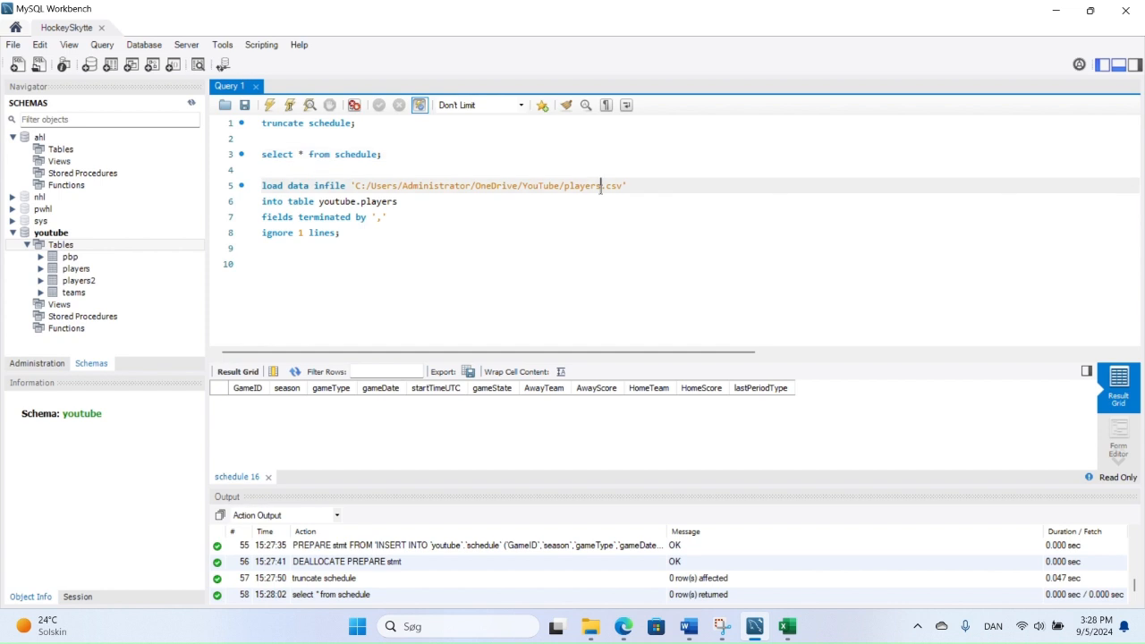
{"action": "key", "text": "BackSpace"}
{"action": "key", "text": "BackSpace"}
{"action": "key", "text": "BackSpace"}
{"action": "key", "text": "BackSpace"}
{"action": "key", "text": "BackSpace"}
{"action": "key", "text": "BackSpace"}
{"action": "key", "text": "BackSpace"}
{"action": "type", "text": "schedule"}
- Set the load statement's target table to youtube.schedule and run the load data infile statement
{"action": "left_click", "coordinate": [467, 196]}
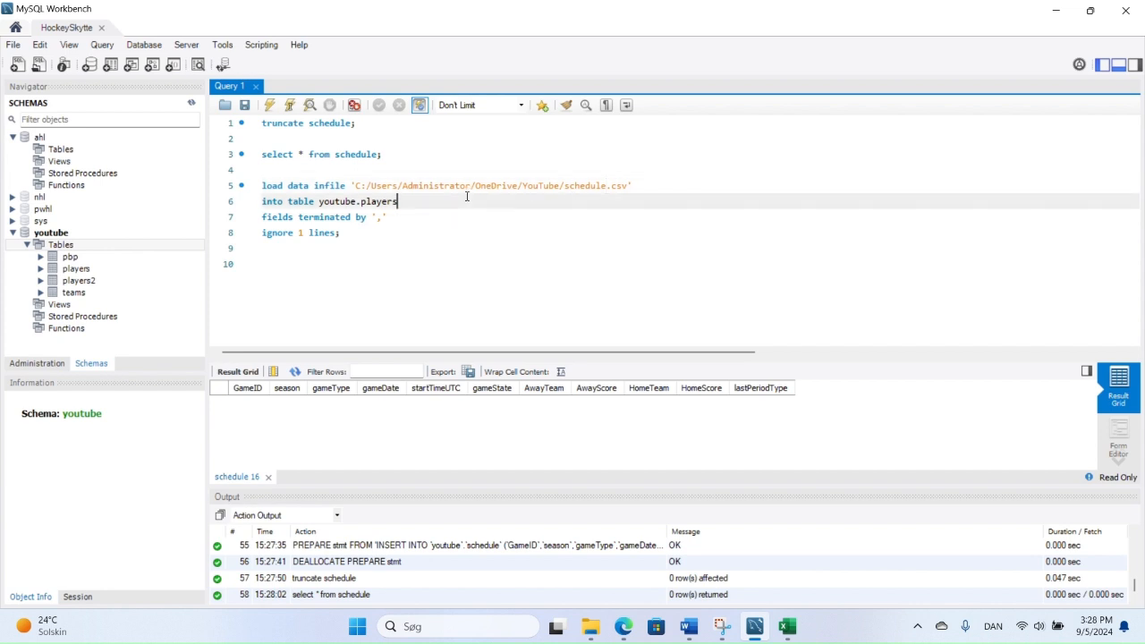
{"action": "key", "text": "BackSpace"}
{"action": "key", "text": "BackSpace"}
{"action": "key", "text": "BackSpace"}
{"action": "key", "text": "BackSpace"}
{"action": "key", "text": "BackSpace"}
{"action": "key", "text": "BackSpace"}
{"action": "key", "text": "BackSpace"}
{"action": "type", "text": "schedule"}
{"action": "left_click", "coordinate": [290, 105]}
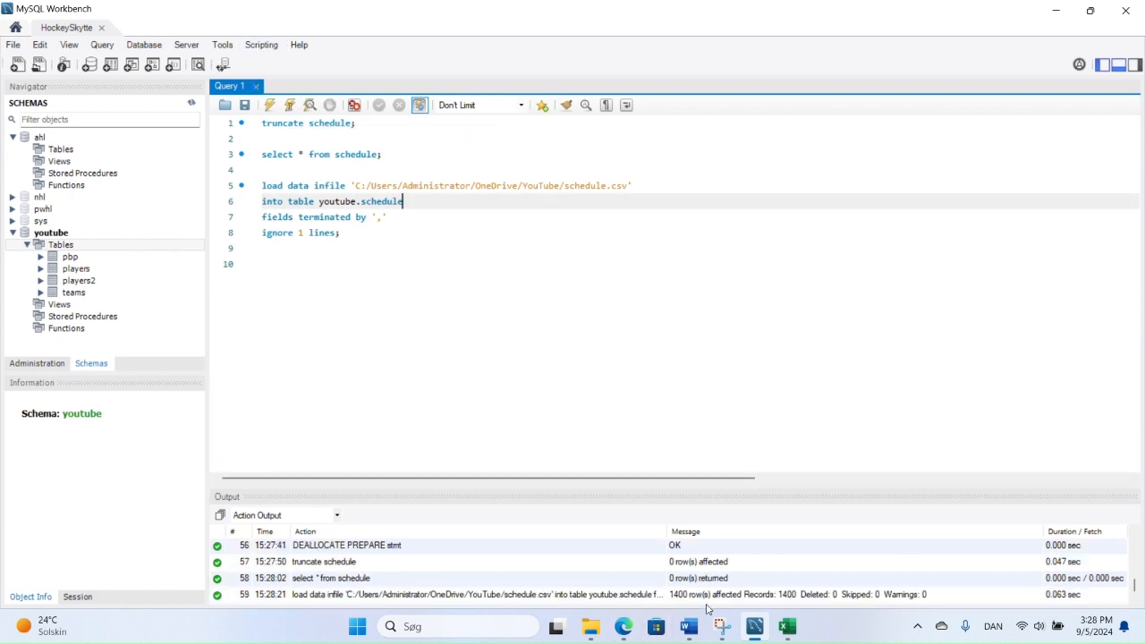
- Rerun select * from schedule; and refresh the schema list to examine the schedule table's columns and data types
{"action": "left_click", "coordinate": [348, 157]}
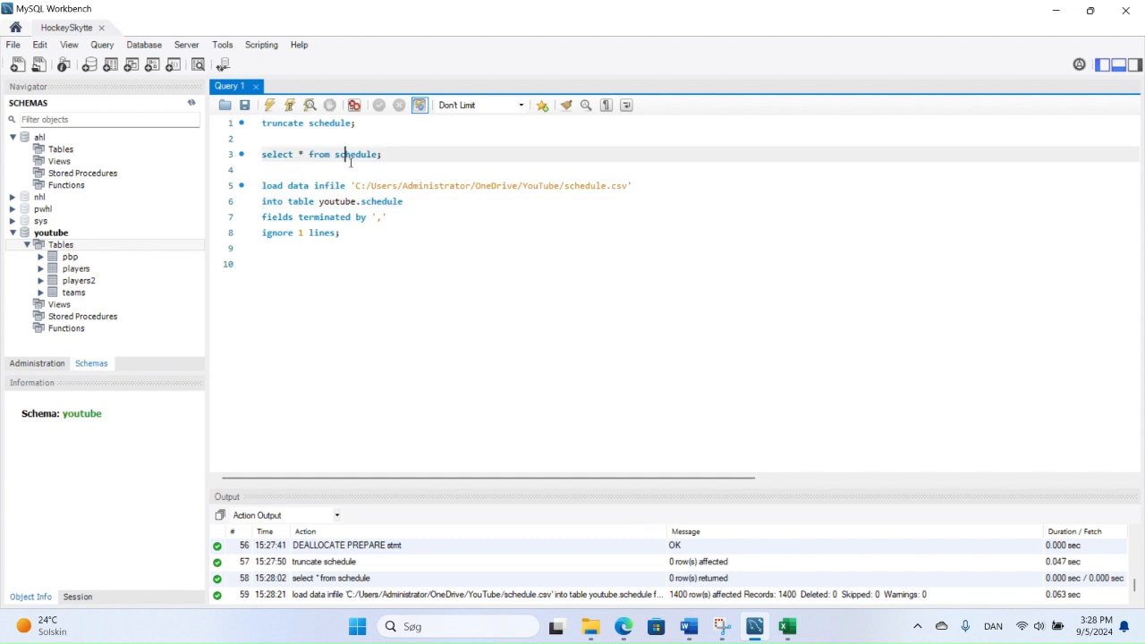
{"action": "left_click", "coordinate": [290, 105]}
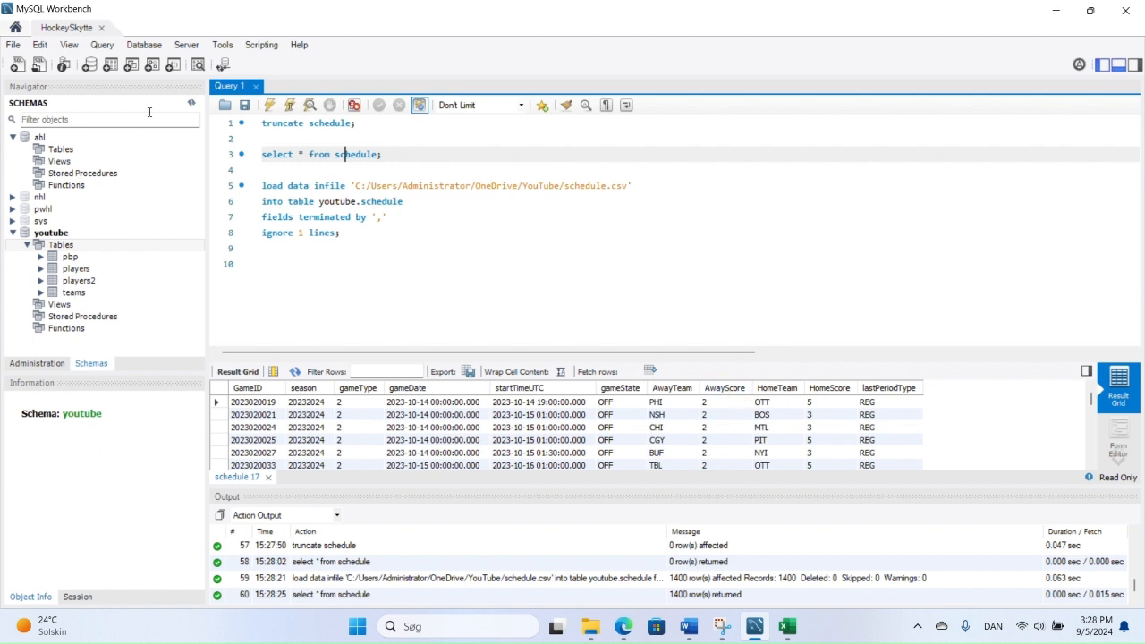
{"action": "left_click", "coordinate": [191, 103]}
{"action": "left_click", "coordinate": [89, 296]}
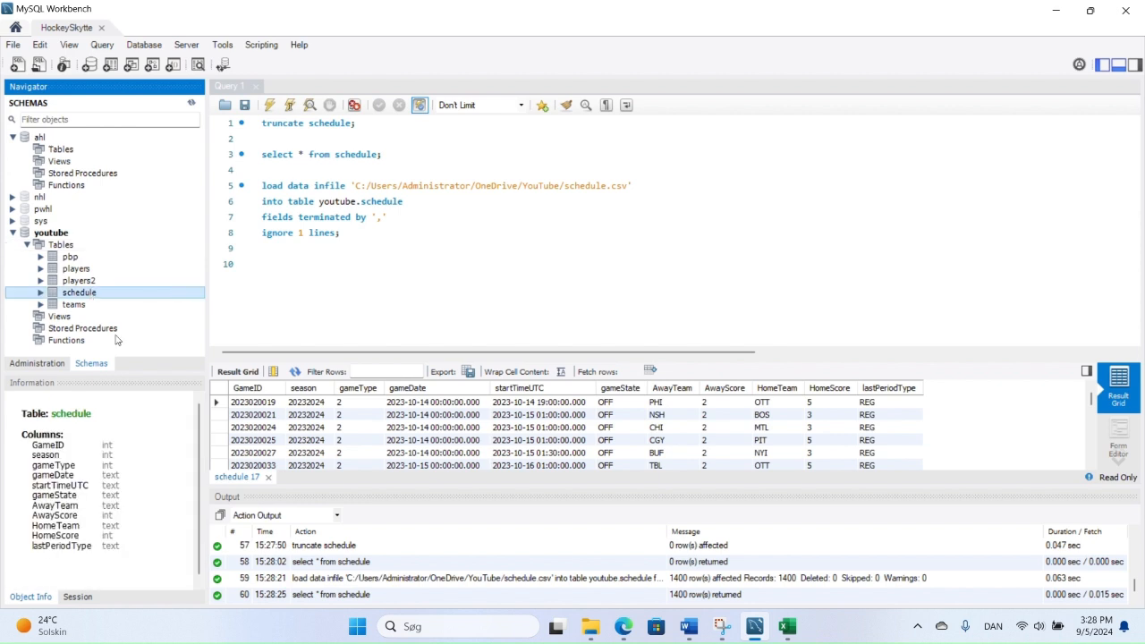
{"action": "left_click", "coordinate": [110, 527]}
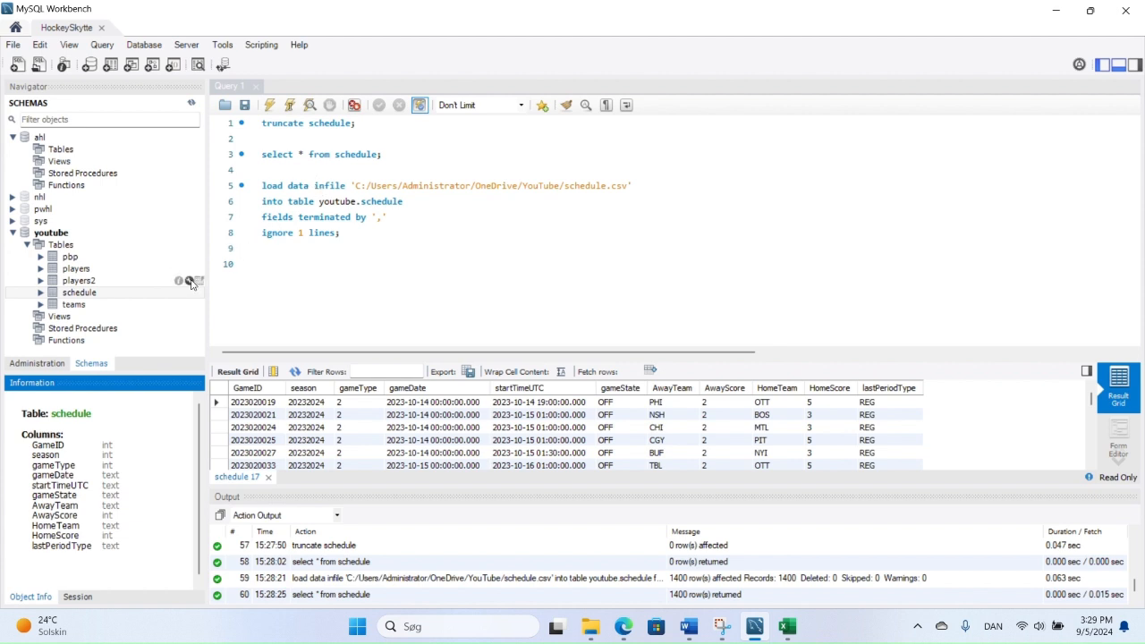
- Start a wizard import of Shift.csv into a new youtube table named Shift, keeping the detected column types and utf-8 encoding
{"action": "right_click", "coordinate": [64, 247]}
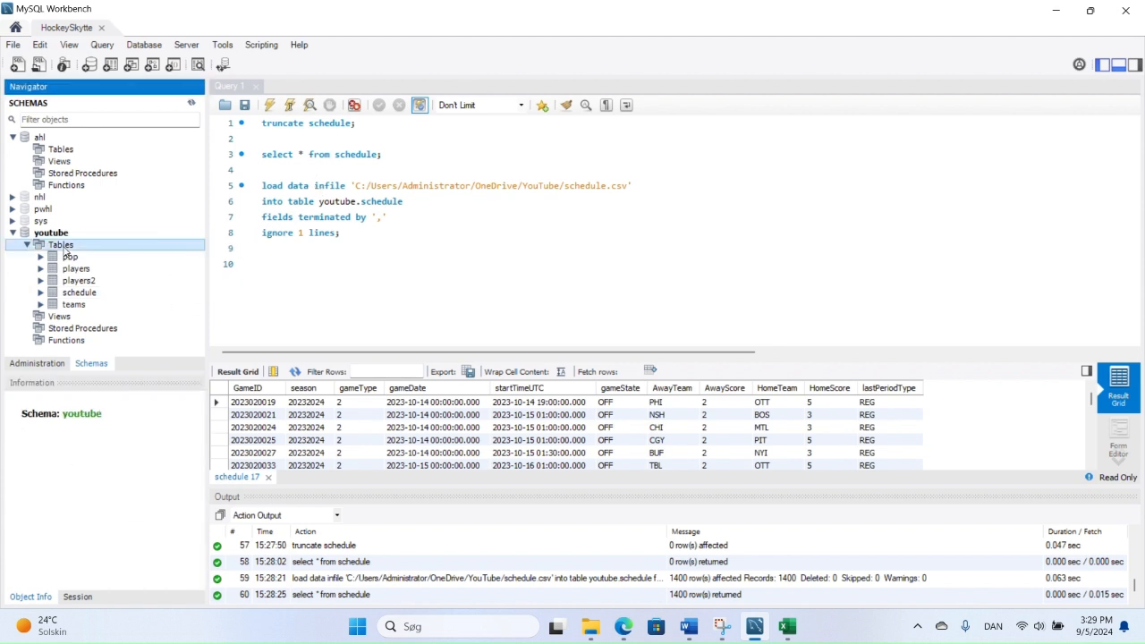
{"action": "left_click", "coordinate": [150, 306]}
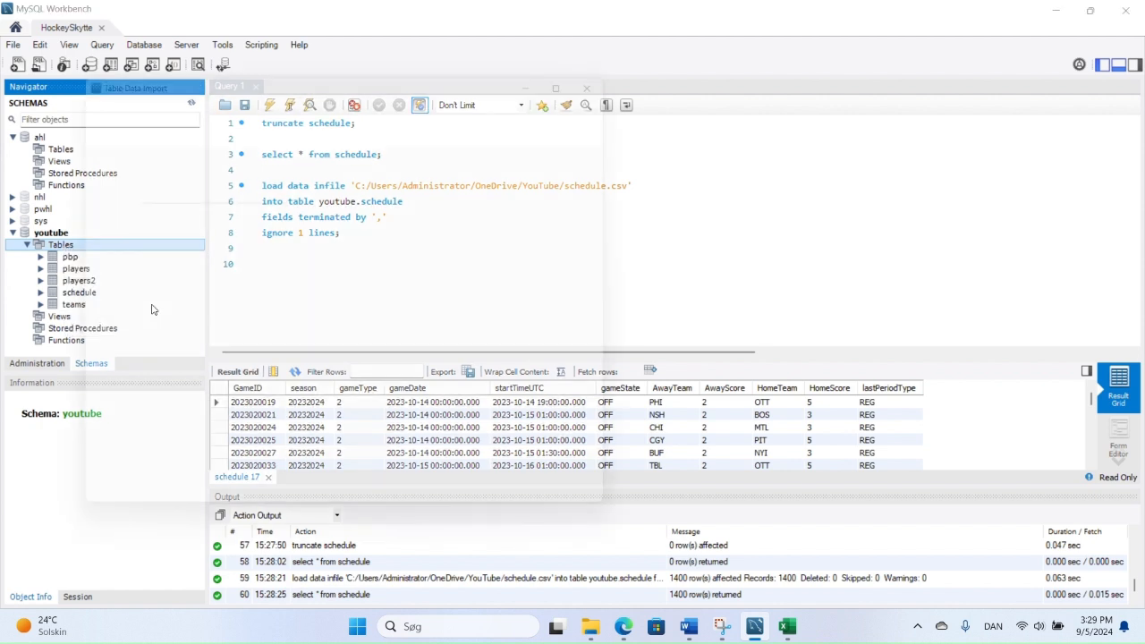
{"action": "left_click", "coordinate": [611, 199]}
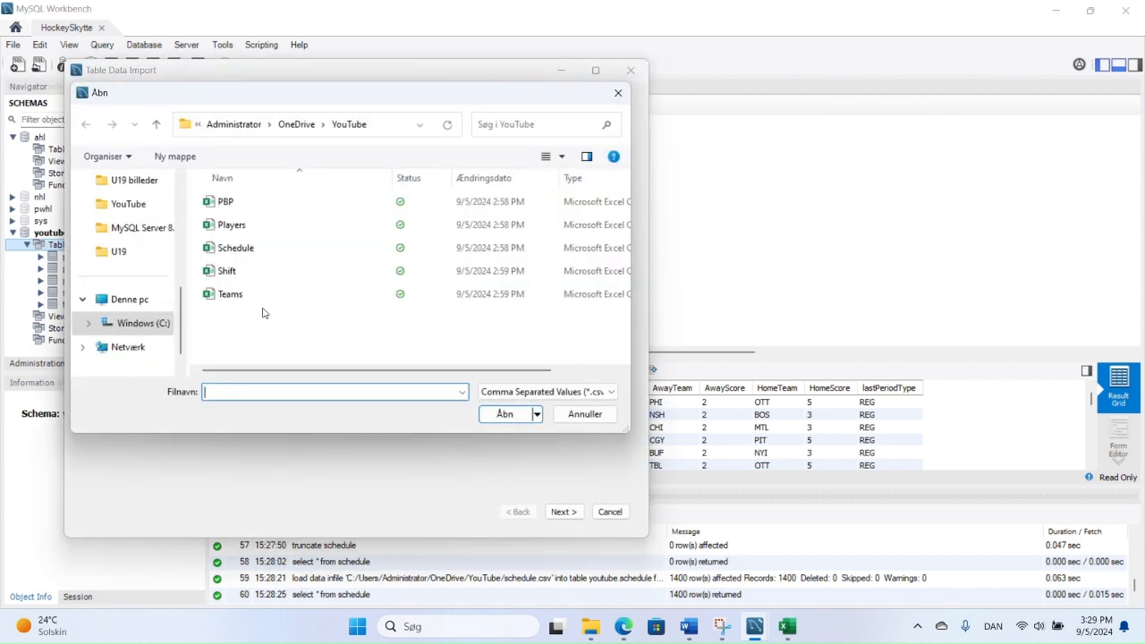
{"action": "left_click", "coordinate": [243, 274]}
{"action": "double_click", "coordinate": [242, 277]}
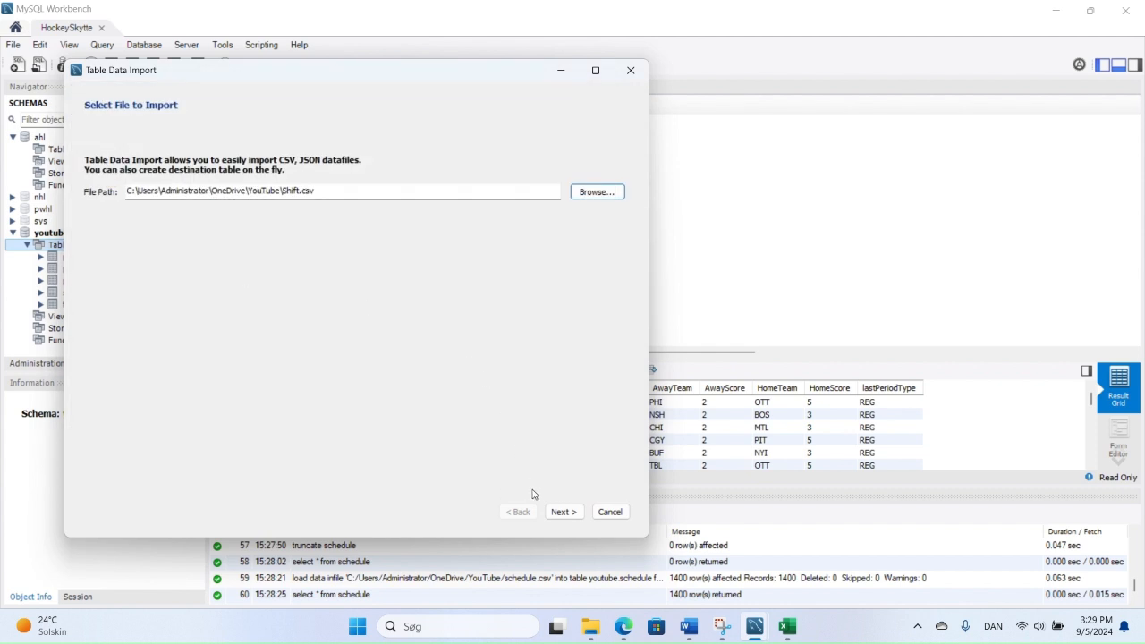
{"action": "left_click", "coordinate": [567, 511]}
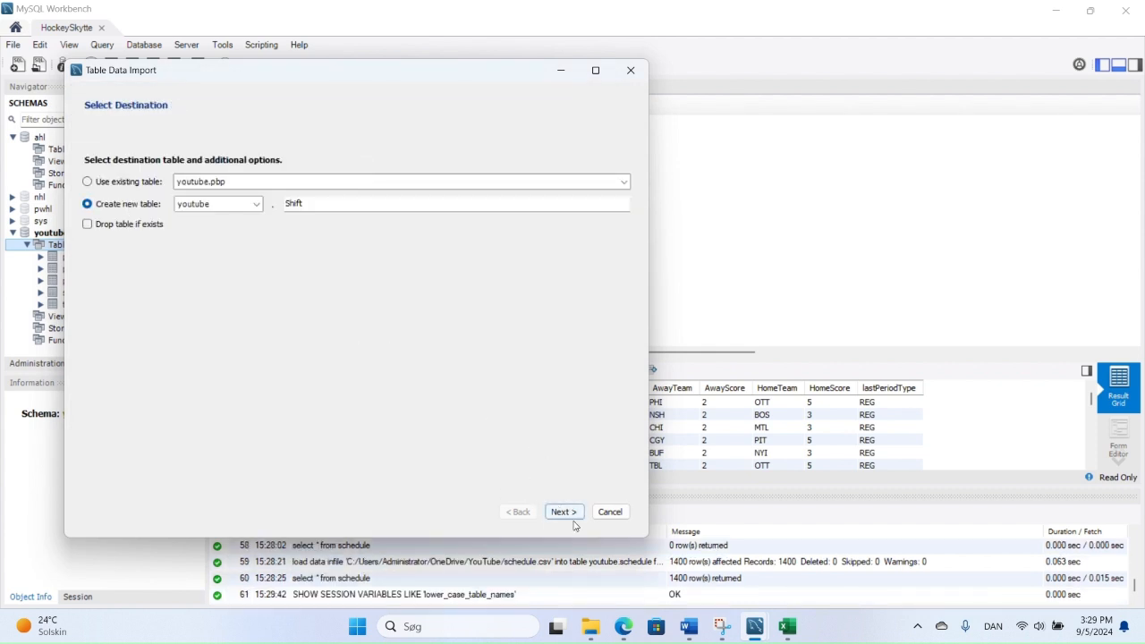
{"action": "left_click", "coordinate": [568, 514]}
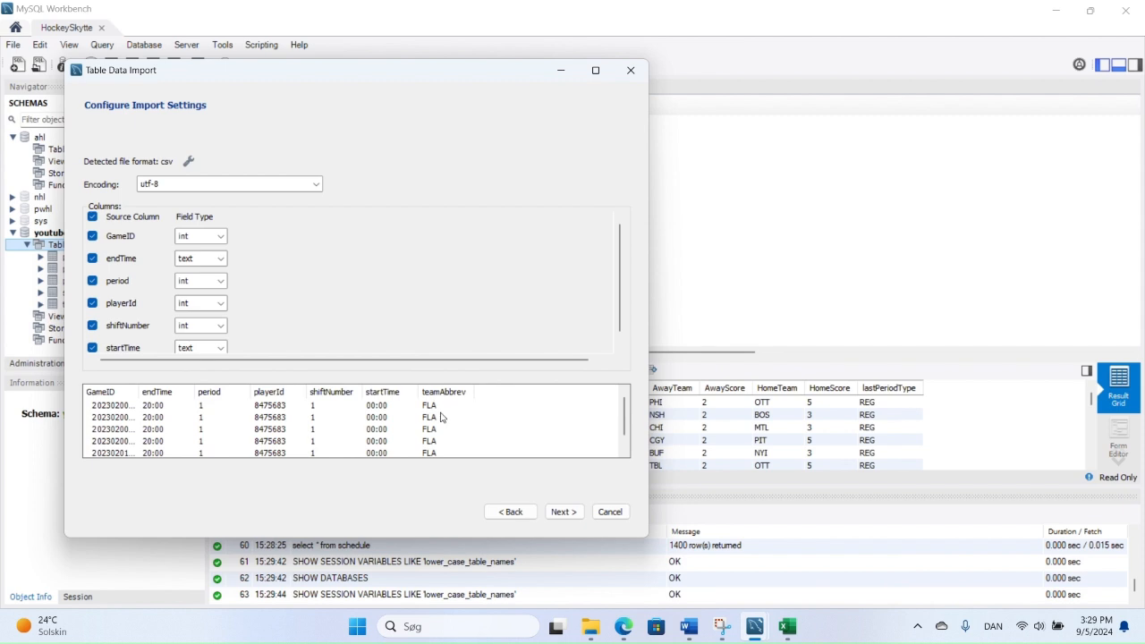
{"action": "left_click", "coordinate": [579, 514]}
{"action": "left_click", "coordinate": [588, 514]}
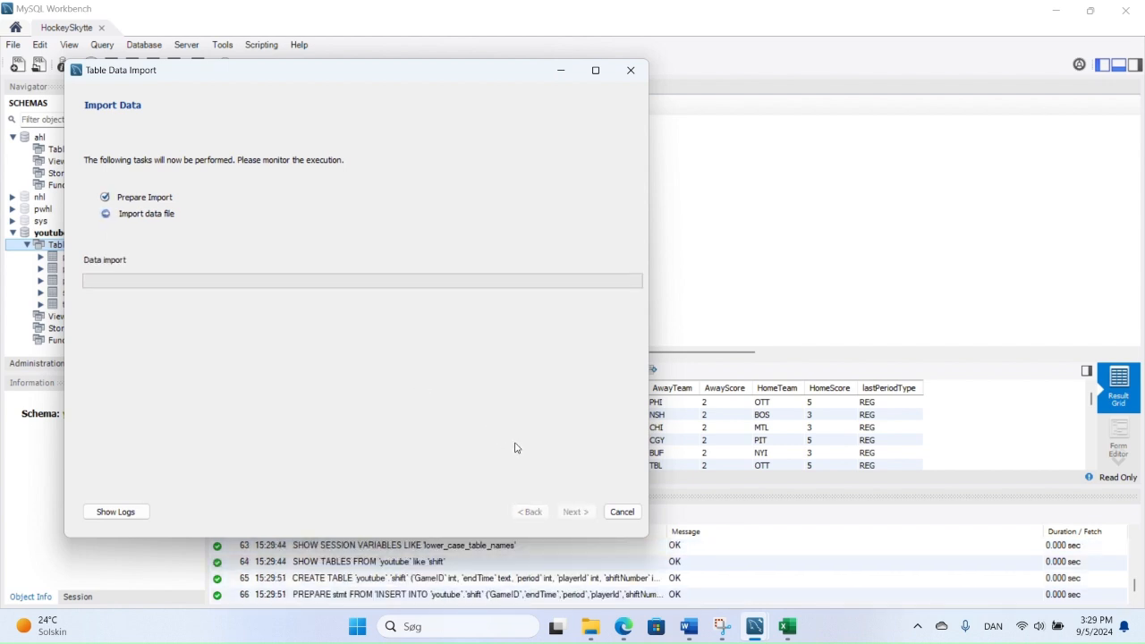
- Stop the running Shift import and dismiss the error report
{"action": "left_click", "coordinate": [619, 512]}
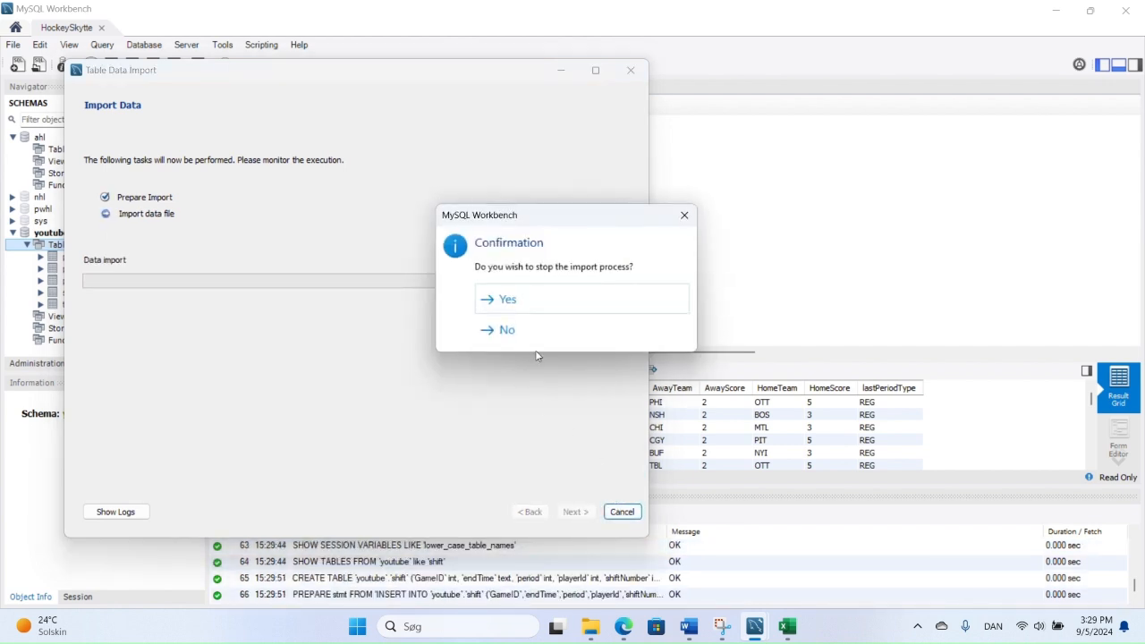
{"action": "left_click", "coordinate": [544, 300]}
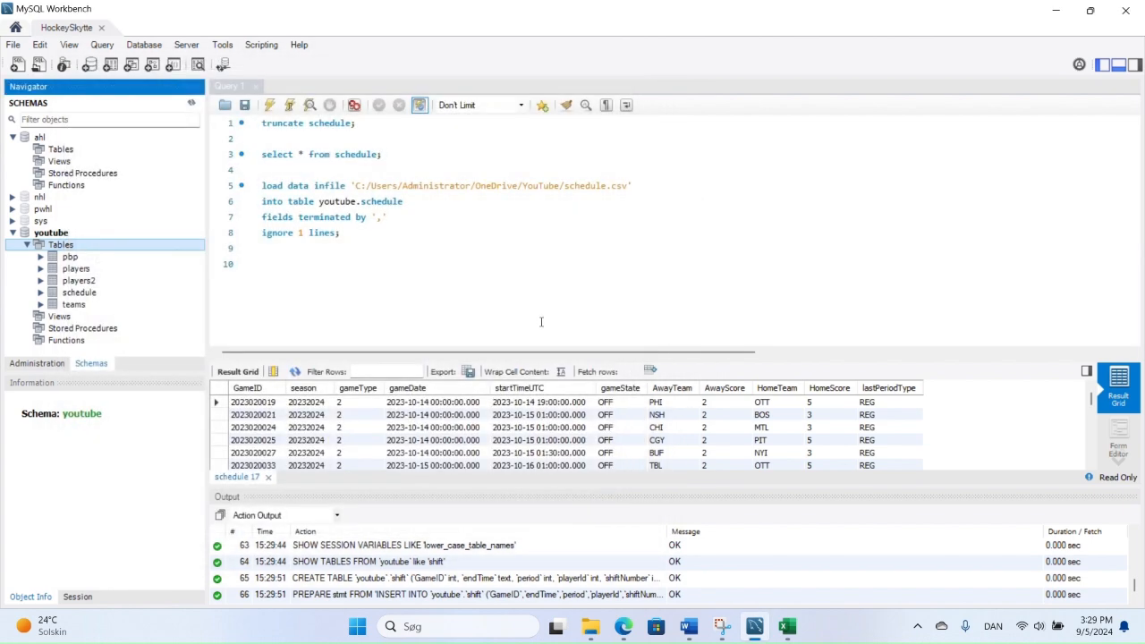
{"action": "left_click", "coordinate": [775, 385]}
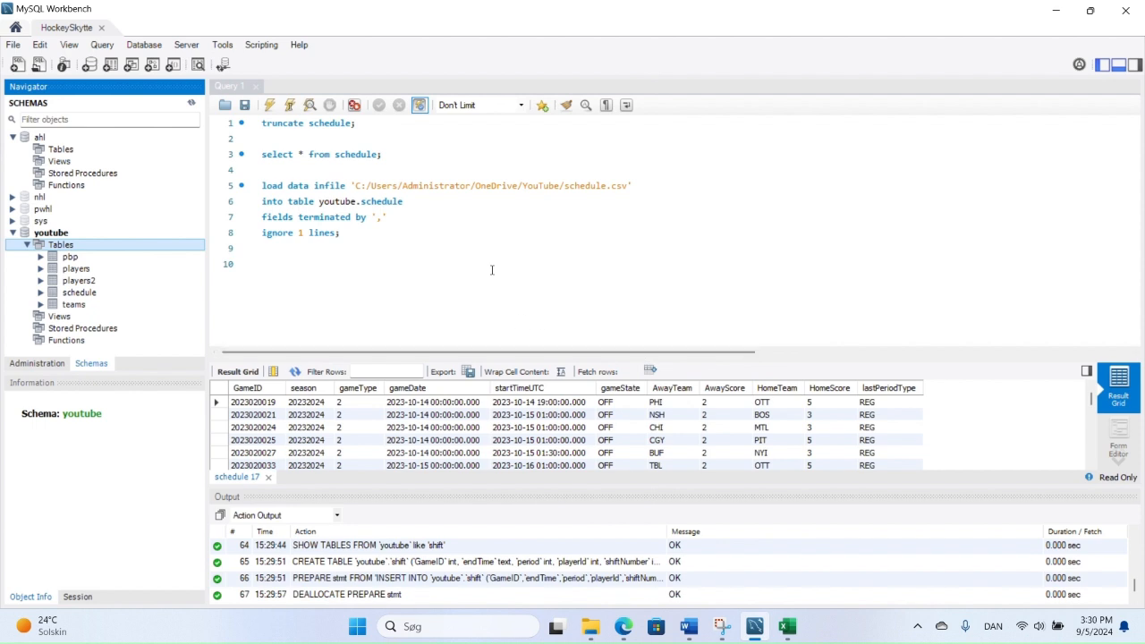
- Change the truncate statement to truncate shift;, checking the table name in the refreshed schema list, and run it
{"action": "left_click", "coordinate": [315, 125]}
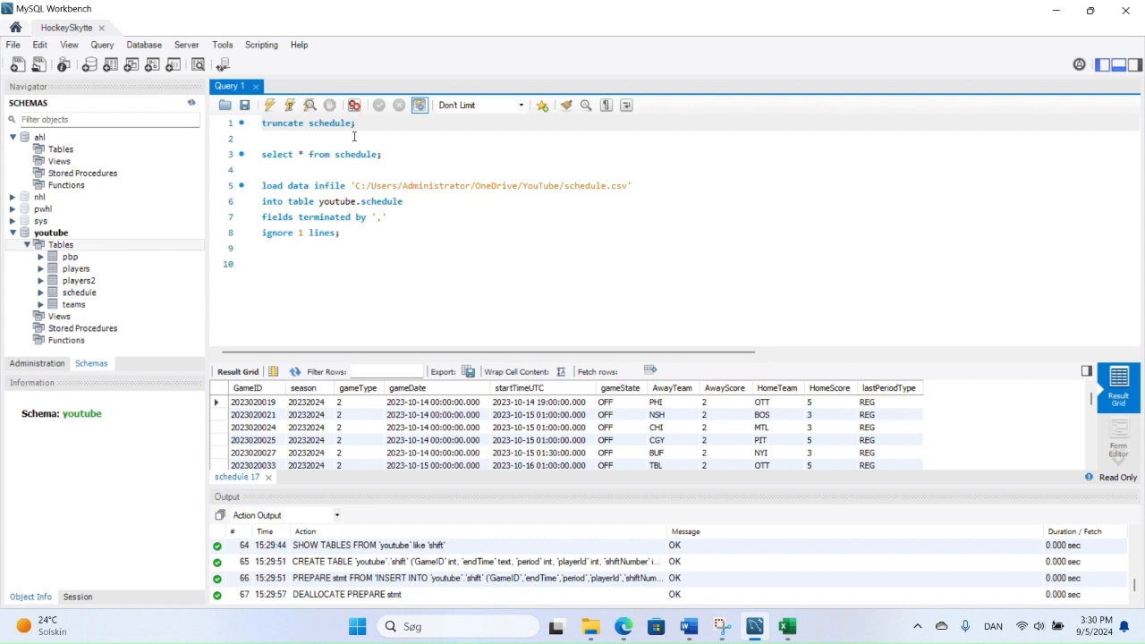
{"action": "key", "text": "BackSpace"}
{"action": "key", "text": "BackSpace"}
{"action": "key", "text": "BackSpace"}
{"action": "key", "text": "BackSpace"}
{"action": "type", "text": "hoifts"}
{"action": "key", "text": "BackSpace"}
{"action": "key", "text": "BackSpace"}
{"action": "key", "text": "BackSpace"}
{"action": "key", "text": "BackSpace"}
{"action": "key", "text": "BackSpace"}
{"action": "type", "text": "ifts"}
{"action": "left_click", "coordinate": [191, 102]}
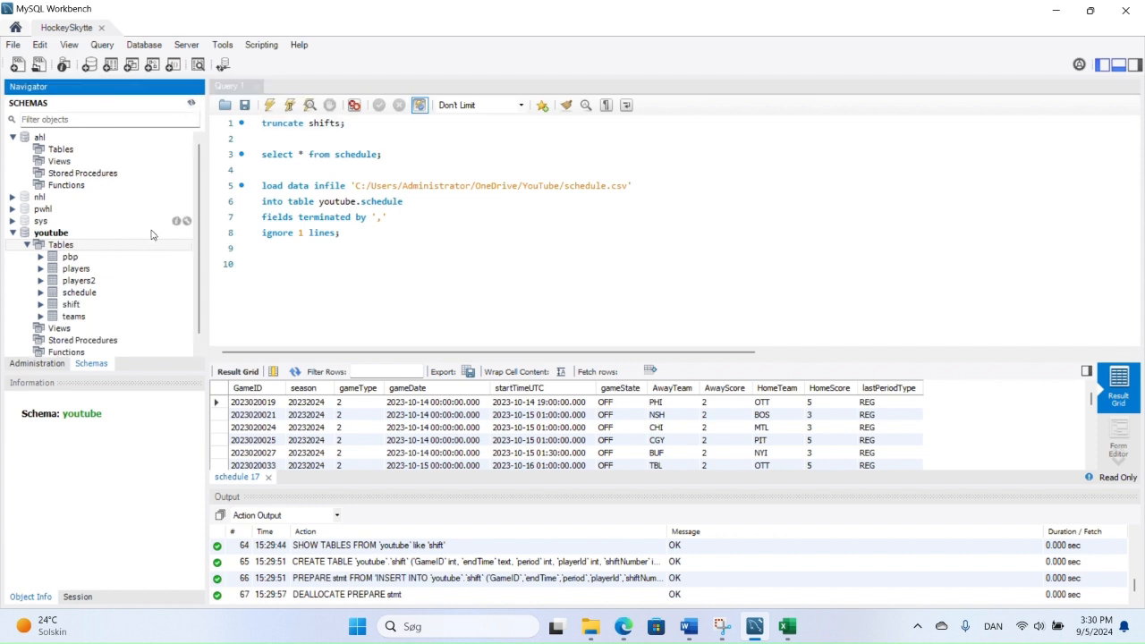
{"action": "left_click", "coordinate": [345, 124]}
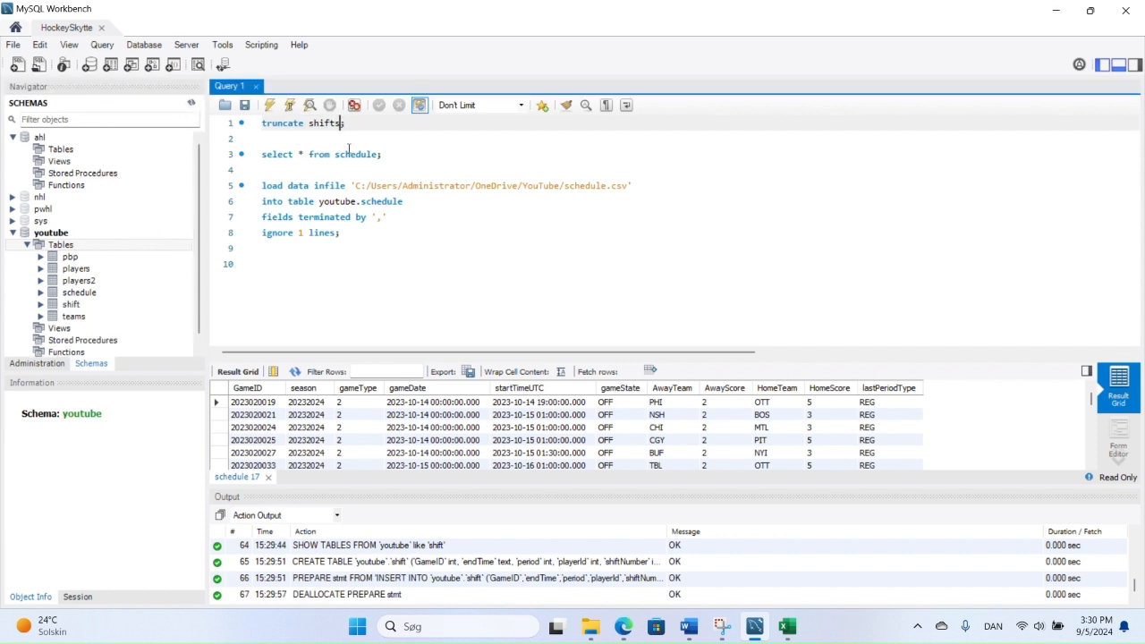
{"action": "left_click", "coordinate": [338, 124]}
{"action": "key", "text": "BackSpace"}
{"action": "left_click", "coordinate": [295, 107]}
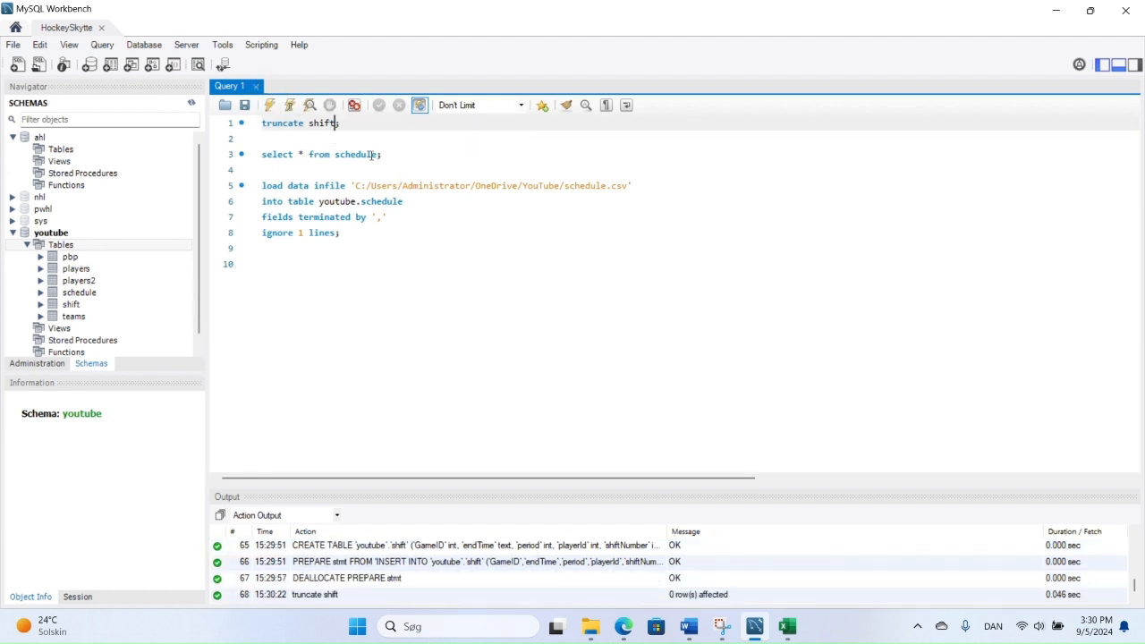
- Change the select statement to select * from shift; and run it
{"action": "left_click_drag", "start_coordinate": [380, 155], "coordinate": [340, 155]}
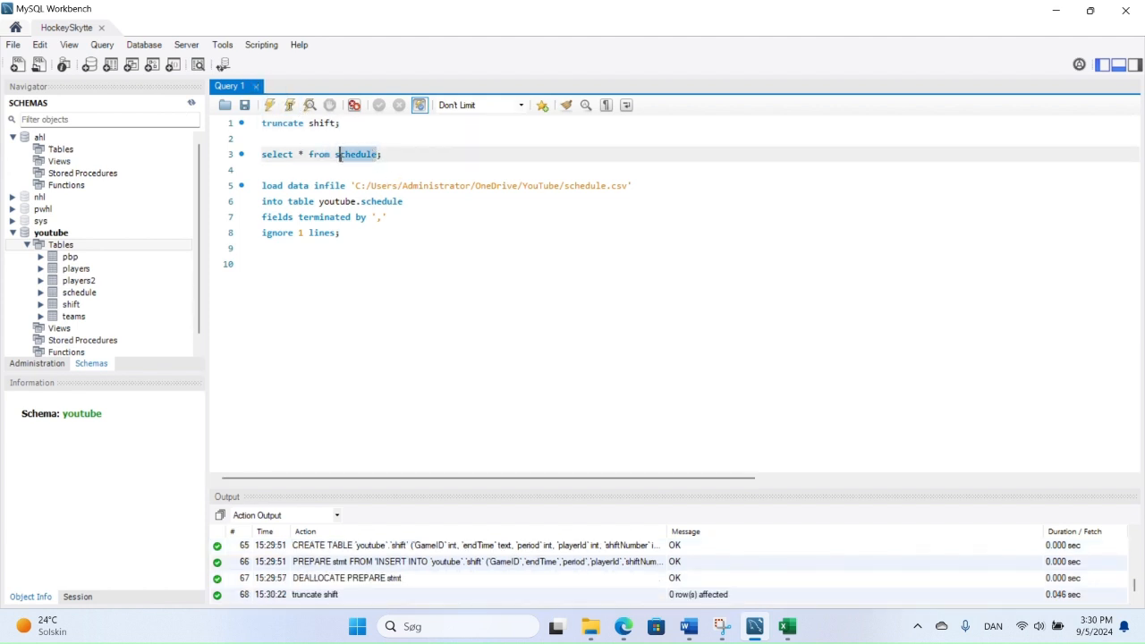
{"action": "type", "text": "shift"}
{"action": "left_click", "coordinate": [289, 105]}
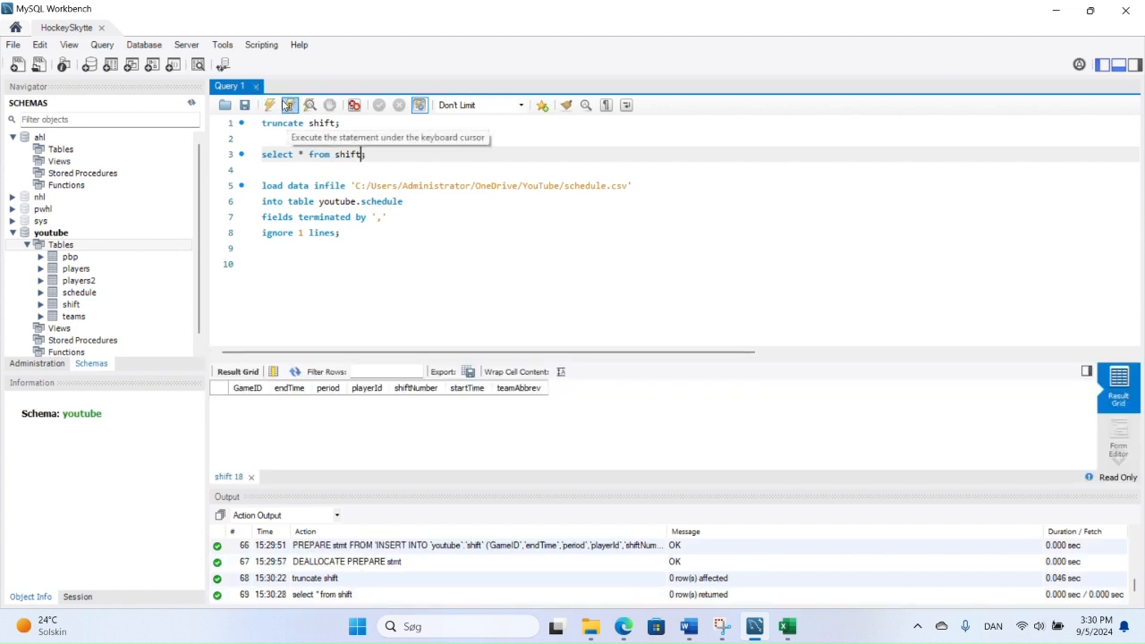
- Change the source file in the load data infile statement to shift.csv in the same YouTube folder
{"action": "left_click", "coordinate": [606, 186]}
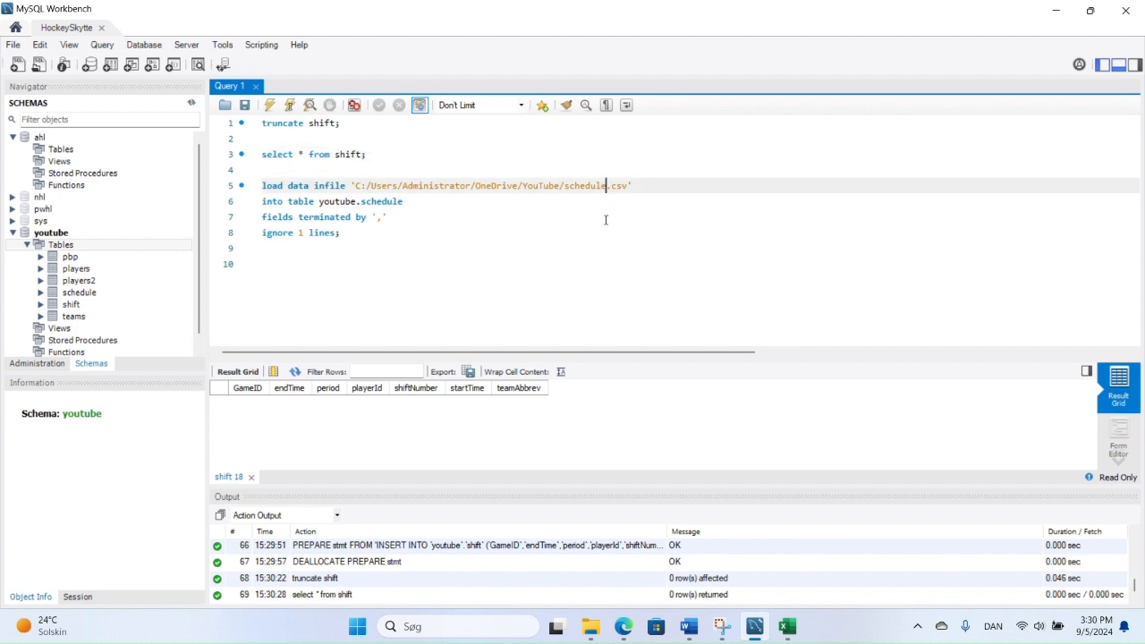
{"action": "key", "text": "BackSpace"}
{"action": "key", "text": "BackSpace"}
{"action": "key", "text": "BackSpace"}
{"action": "key", "text": "BackSpace"}
{"action": "key", "text": "BackSpace"}
{"action": "key", "text": "BackSpace"}
{"action": "key", "text": "BackSpace"}
{"action": "type", "text": "hift"}
- Change the load statement's target table to youtube.shift and run the statement
{"action": "left_click", "coordinate": [445, 202]}
{"action": "key", "text": "BackSpace"}
{"action": "key", "text": "BackSpace"}
{"action": "key", "text": "BackSpace"}
{"action": "key", "text": "BackSpace"}
{"action": "key", "text": "BackSpace"}
{"action": "key", "text": "BackSpace"}
{"action": "key", "text": "BackSpace"}
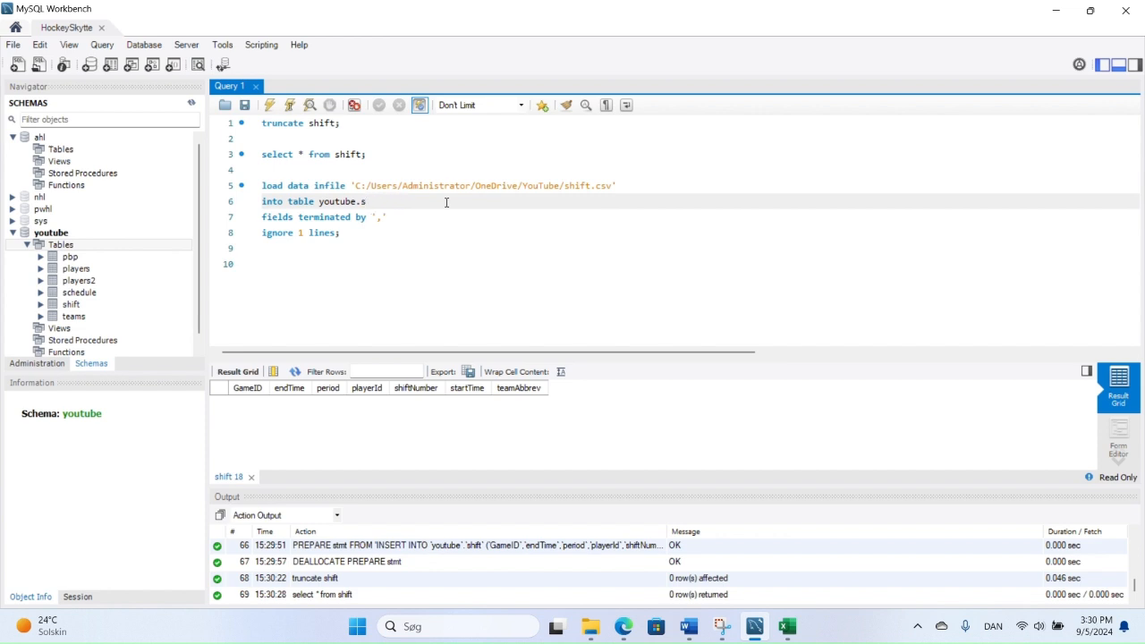
{"action": "type", "text": "hift"}
{"action": "left_click", "coordinate": [288, 106]}
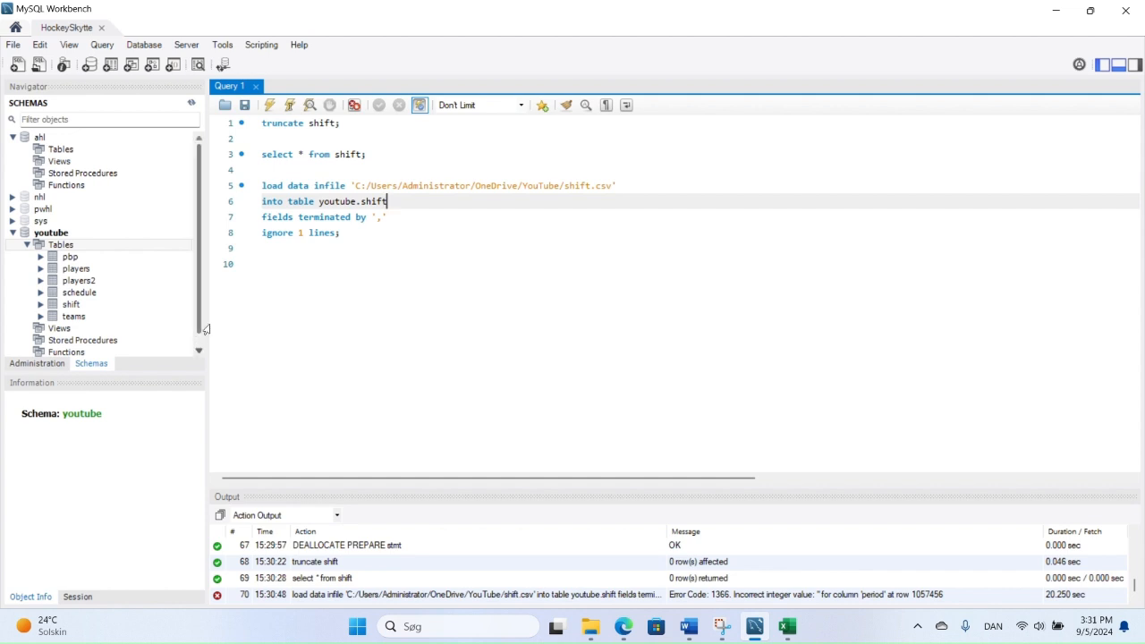
- Open the shift table for altering and set the period, playerId and shiftNumber columns to the TEXT datatype
{"action": "right_click", "coordinate": [81, 305]}
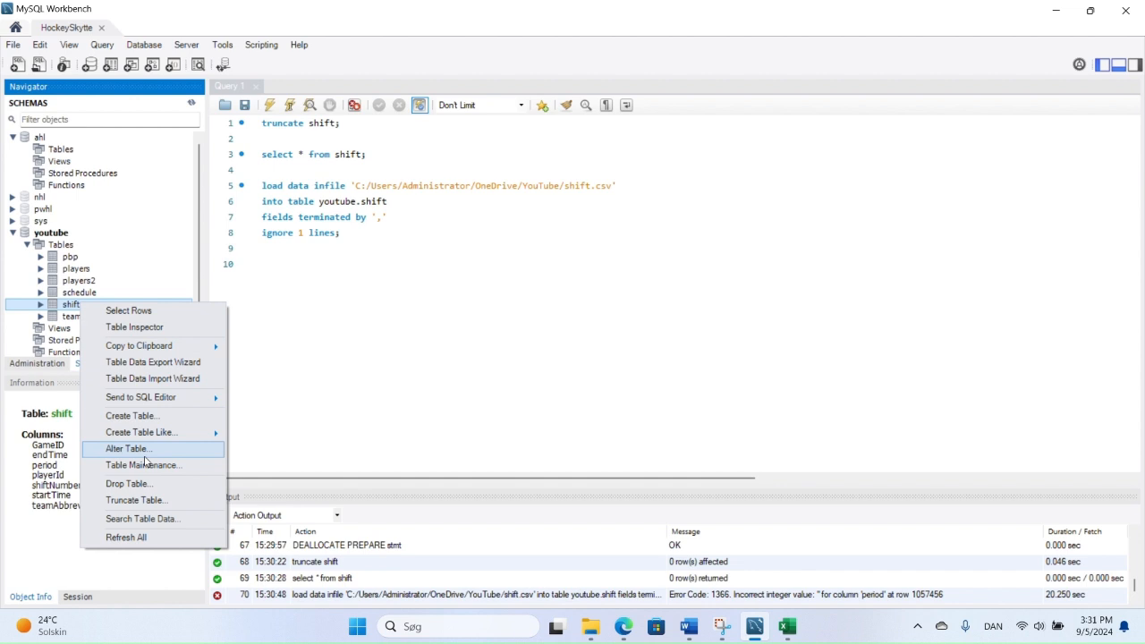
{"action": "left_click", "coordinate": [145, 455]}
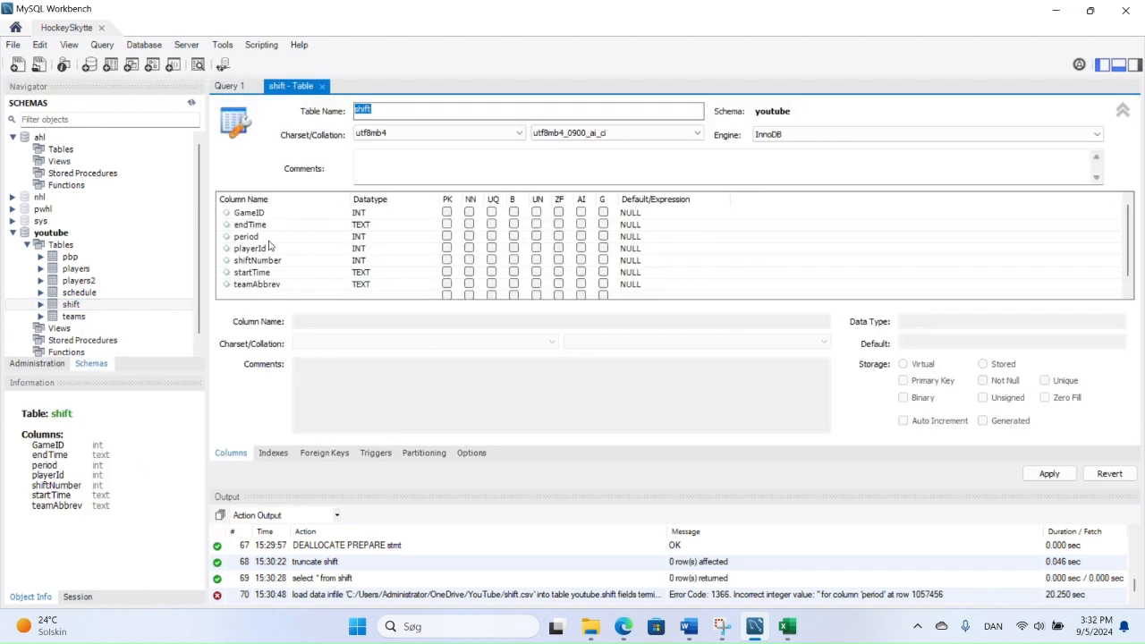
{"action": "double_click", "coordinate": [369, 239]}
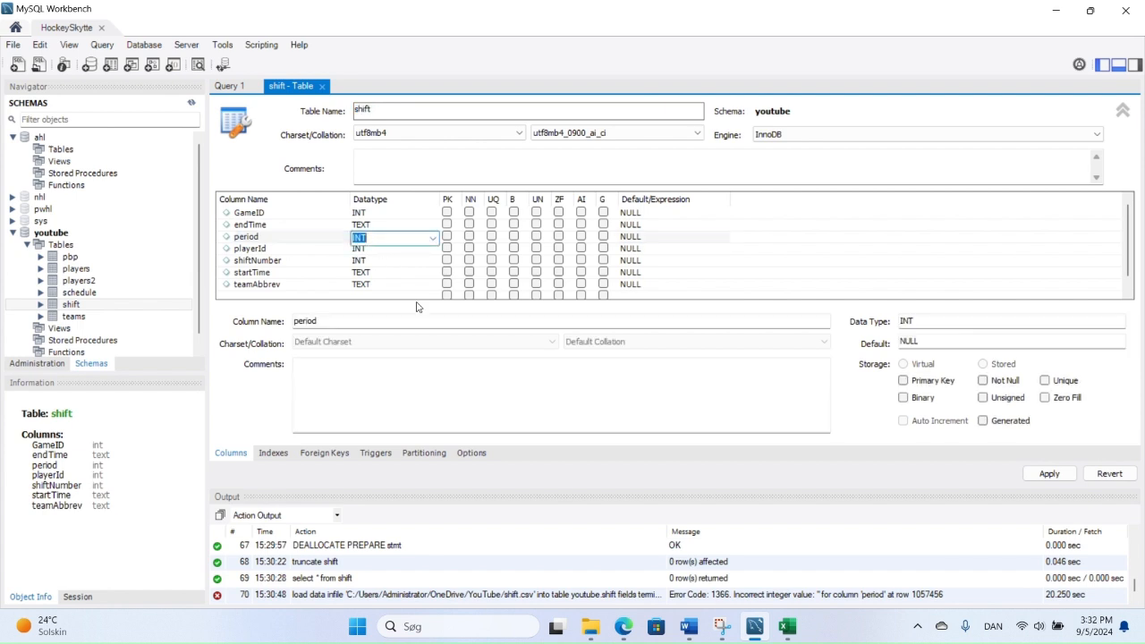
{"action": "type", "text": "text"}
{"action": "key", "text": "Return"}
{"action": "double_click", "coordinate": [391, 252]}
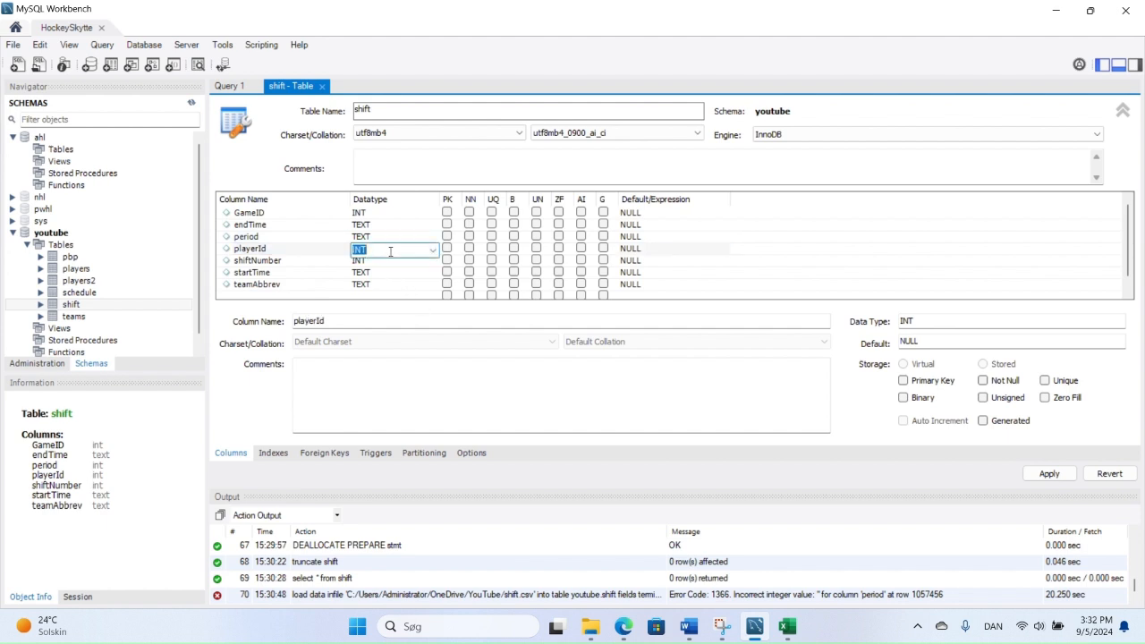
{"action": "type", "text": "text"}
{"action": "key", "text": "Return"}
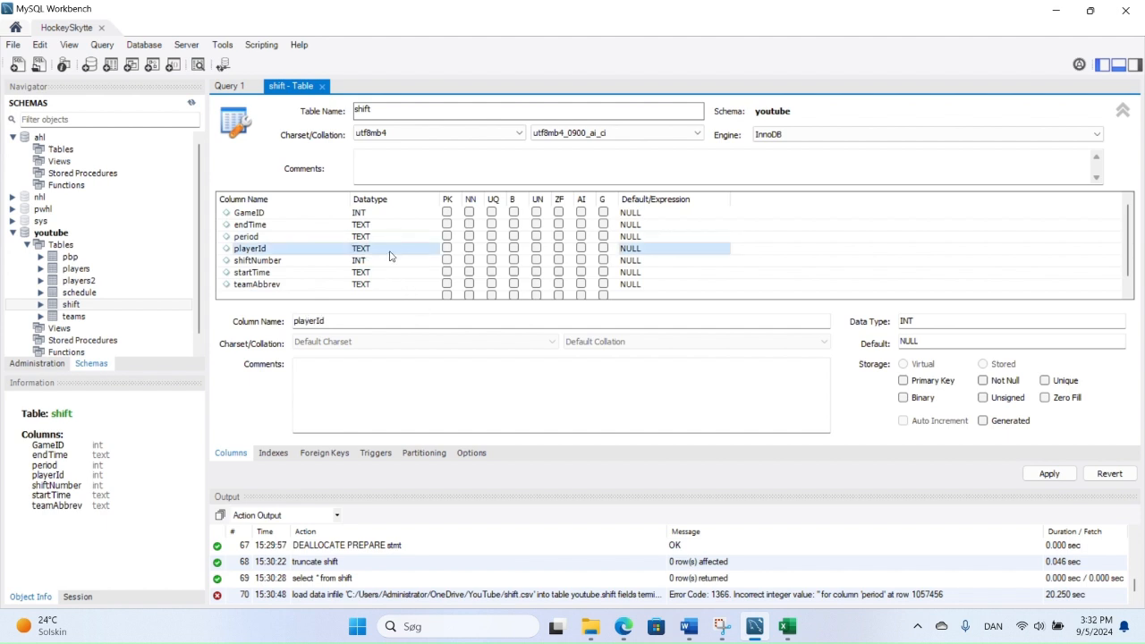
{"action": "double_click", "coordinate": [388, 261]}
{"action": "type", "text": "text"}
{"action": "key", "text": "Return"}
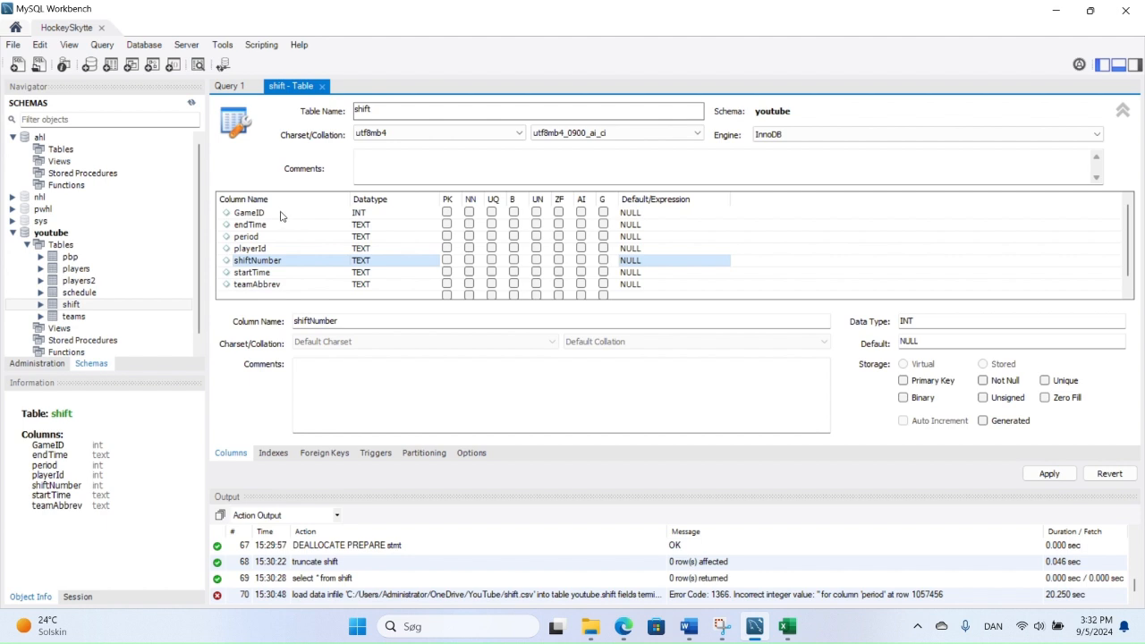
- Apply the column changes to the shift table in the database and close the table editor
{"action": "left_click", "coordinate": [1038, 476]}
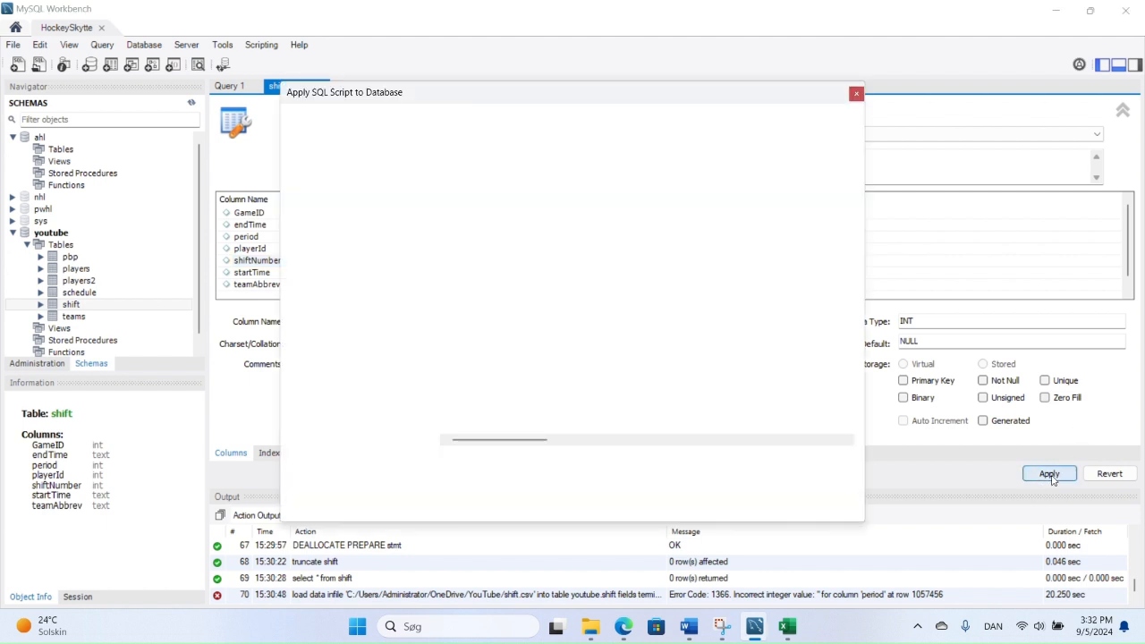
{"action": "left_click", "coordinate": [766, 505]}
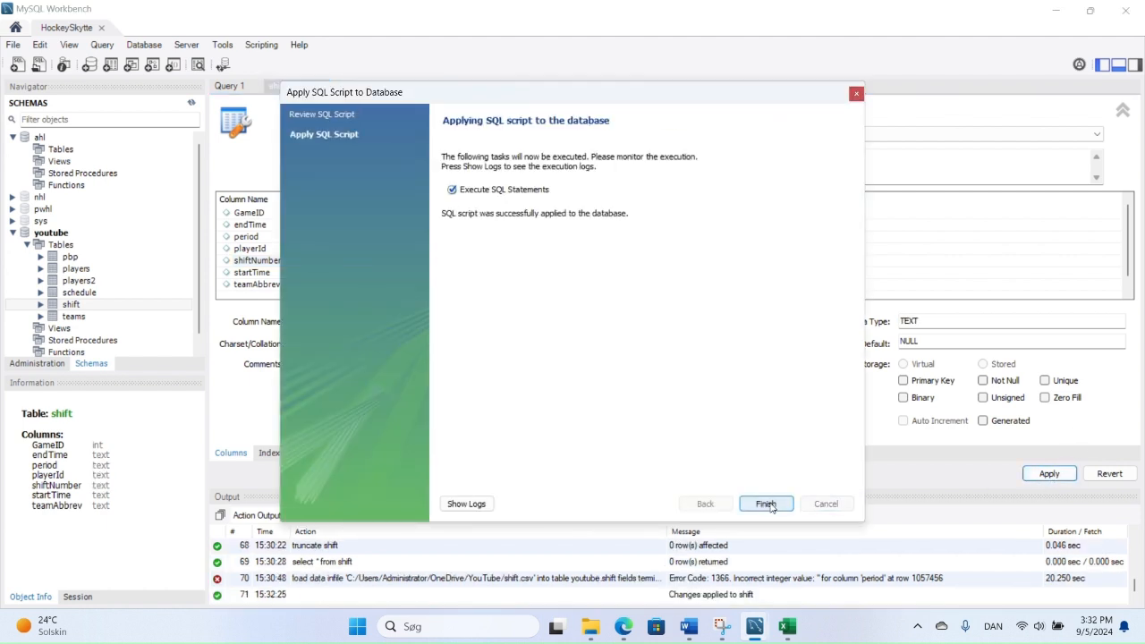
{"action": "left_click", "coordinate": [766, 505]}
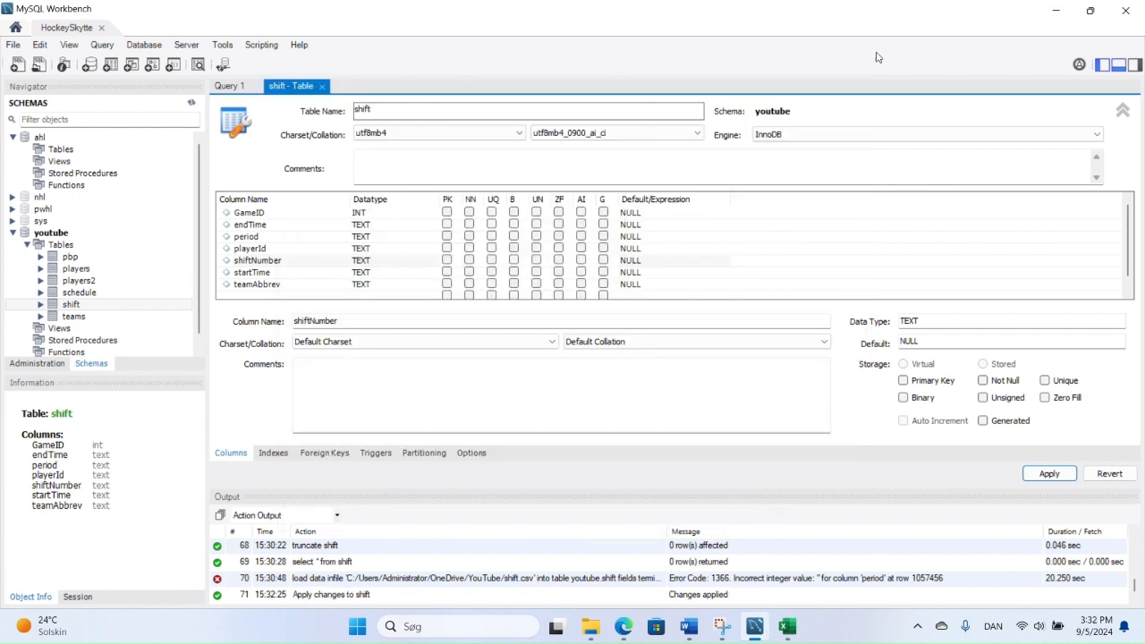
{"action": "left_click", "coordinate": [322, 86]}
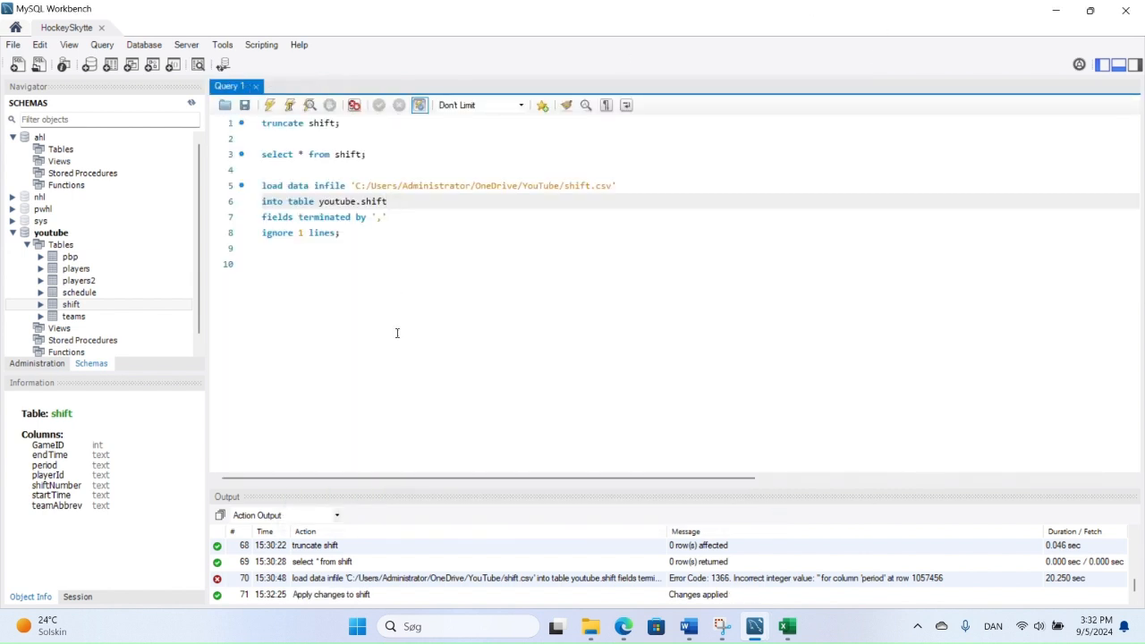
- Run the load data infile statement for shift.csv again and query the table with select * from shift;
{"action": "left_click", "coordinate": [329, 189]}
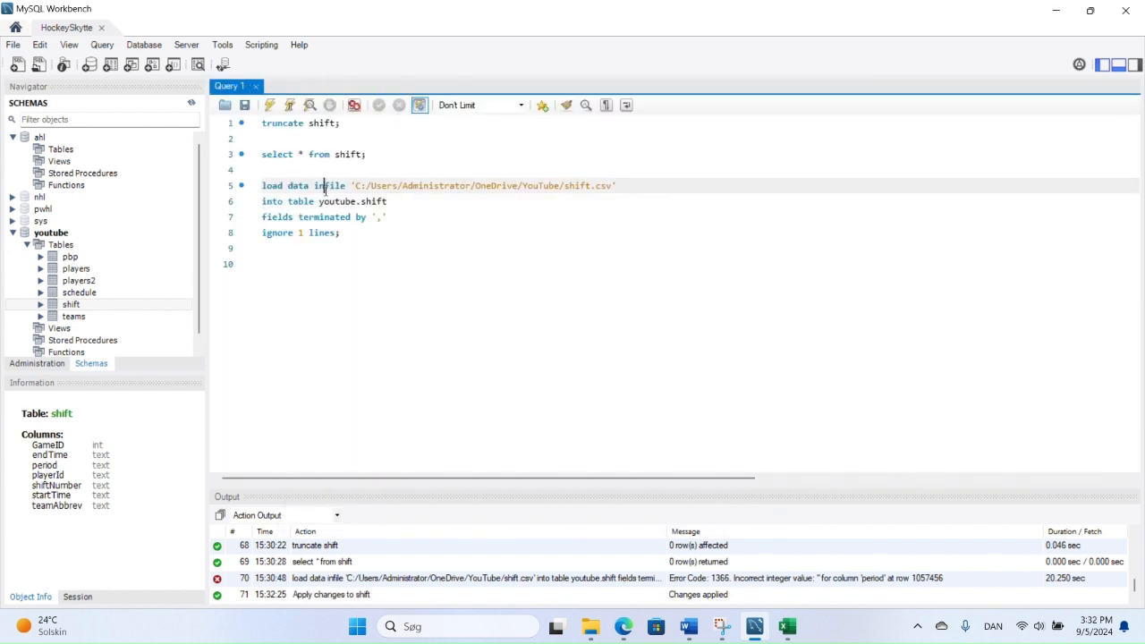
{"action": "left_click", "coordinate": [289, 107]}
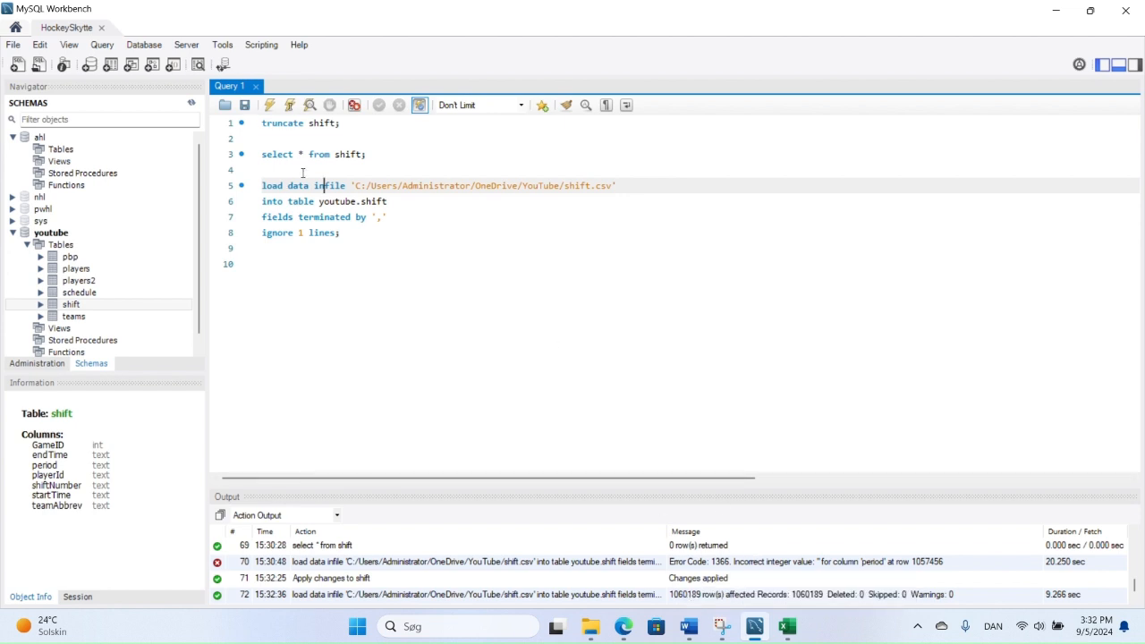
{"action": "left_click", "coordinate": [322, 154]}
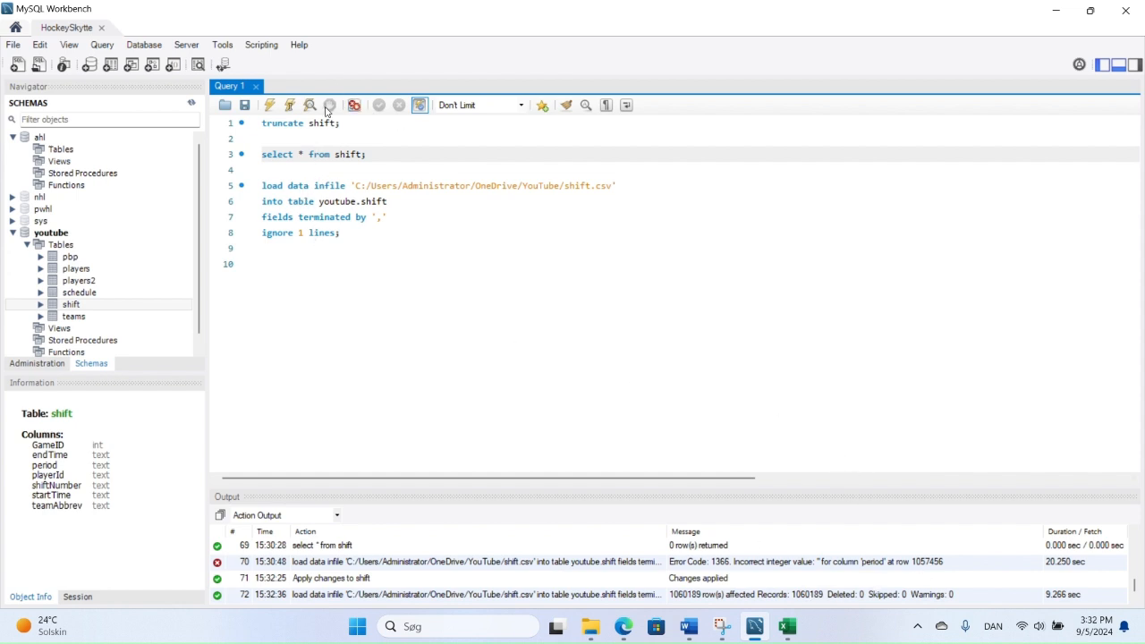
{"action": "left_click", "coordinate": [288, 108]}
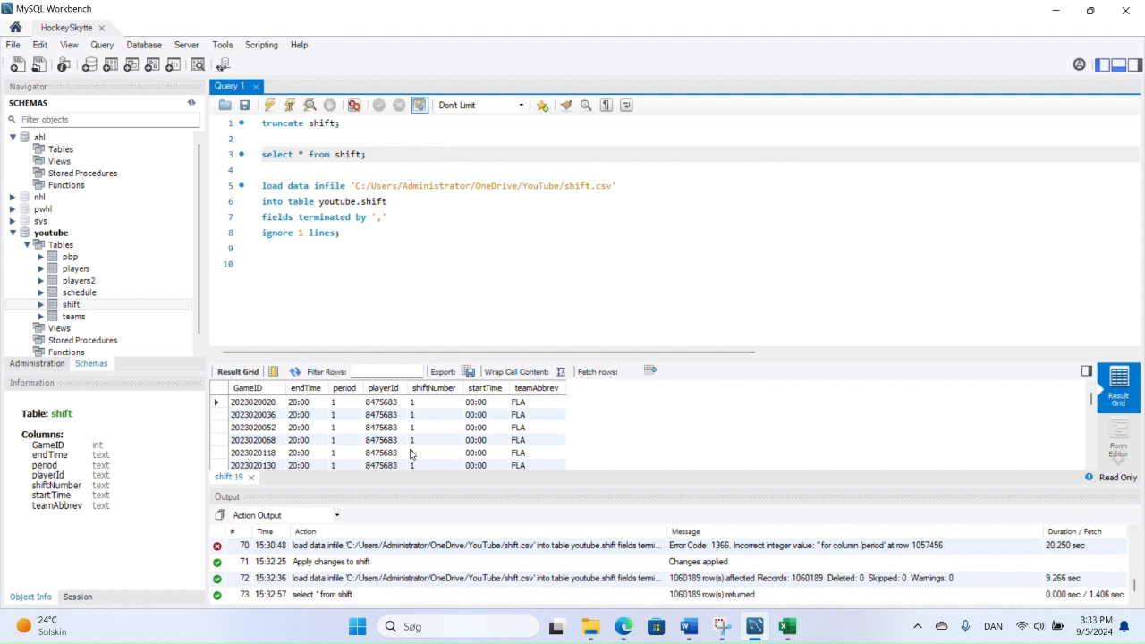
- Sort the shift results by period and examine the first rows for missing values
{"action": "left_click", "coordinate": [346, 392]}
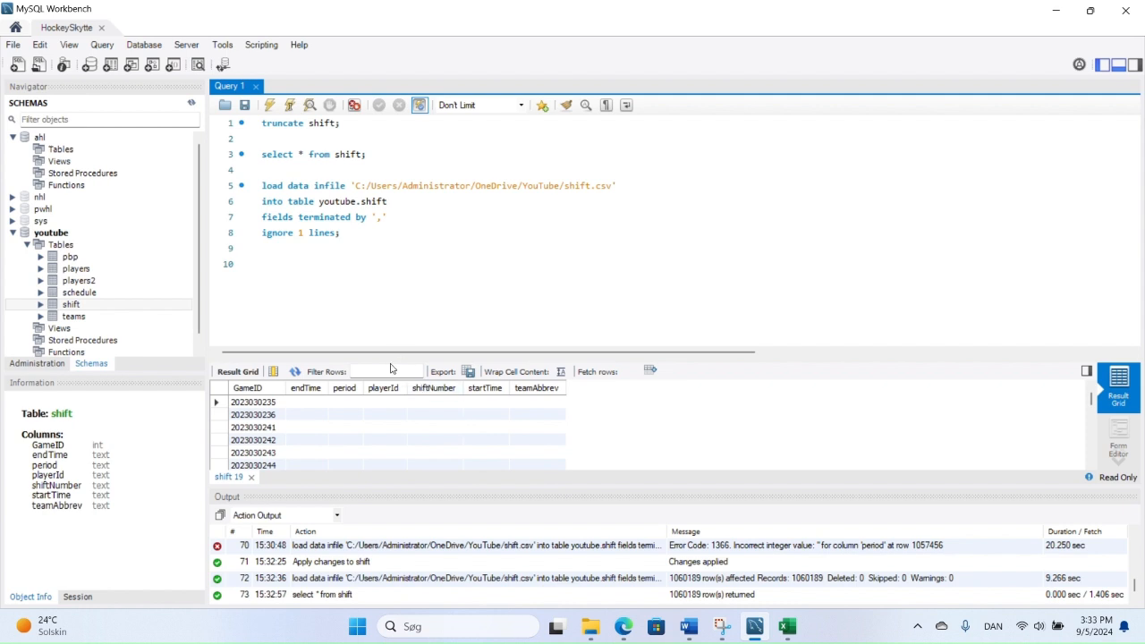
{"action": "scroll", "coordinate": [373, 397], "scroll_direction": "down", "scroll_amount": 7}
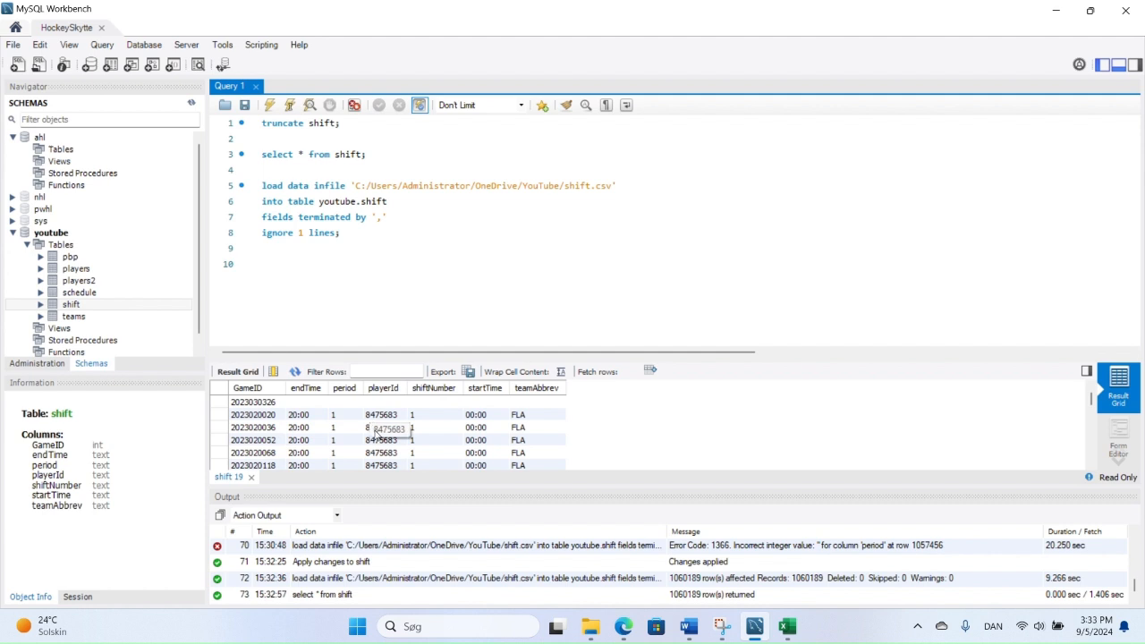
{"action": "scroll", "coordinate": [376, 436], "scroll_direction": "up", "scroll_amount": 7}
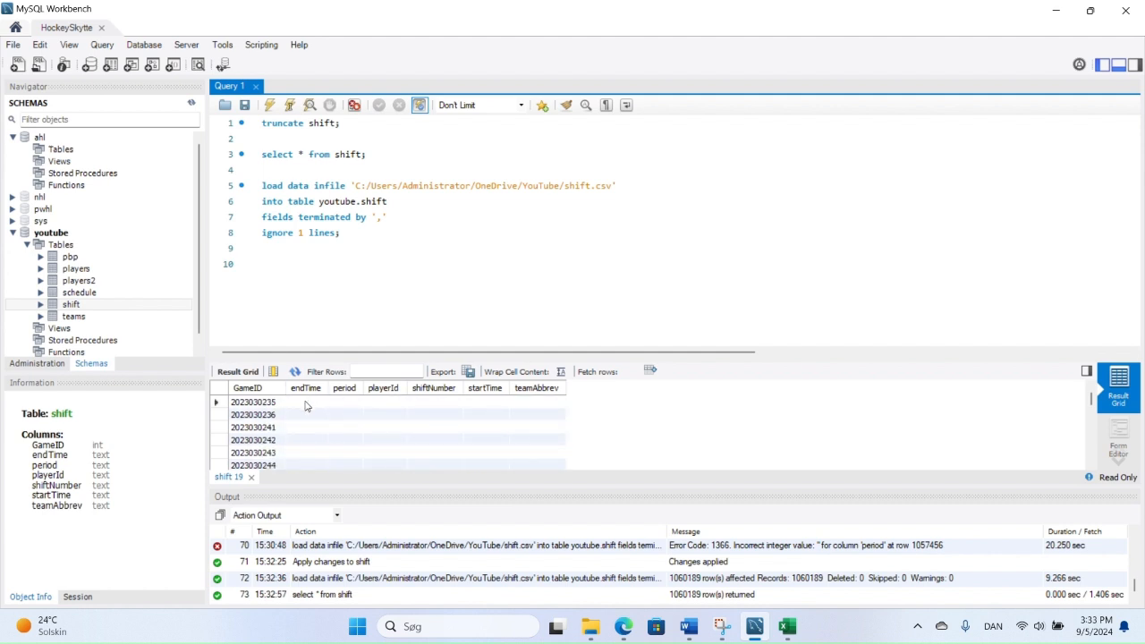
{"action": "scroll", "coordinate": [381, 428], "scroll_direction": "down", "scroll_amount": 6}
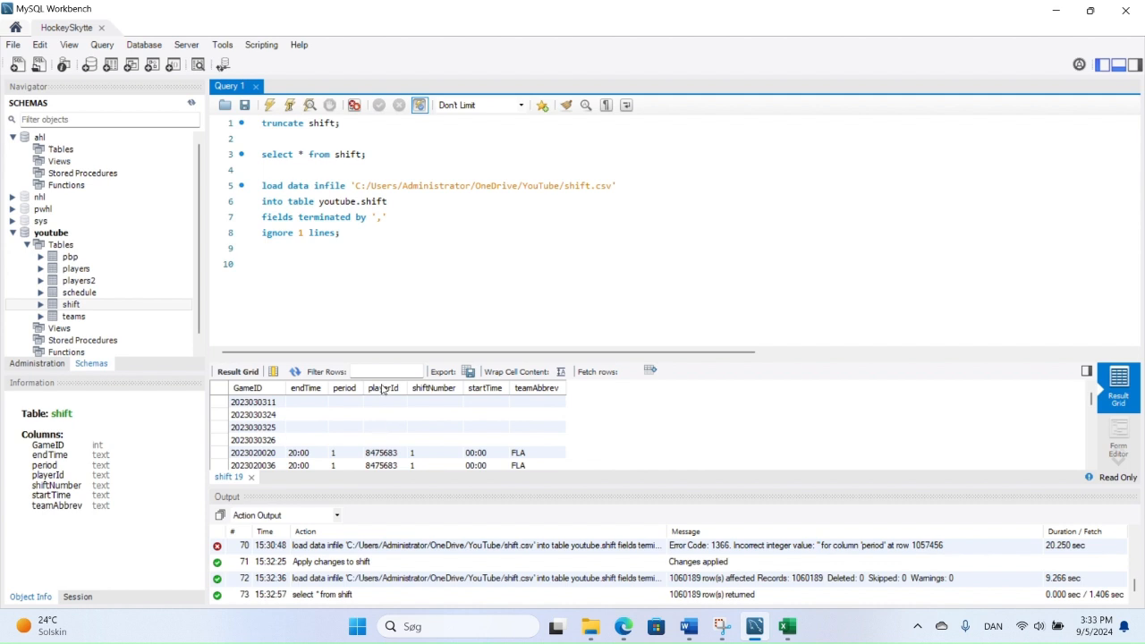
- Add the condition where period='' to the select statement on shift and run it
{"action": "left_click", "coordinate": [364, 154]}
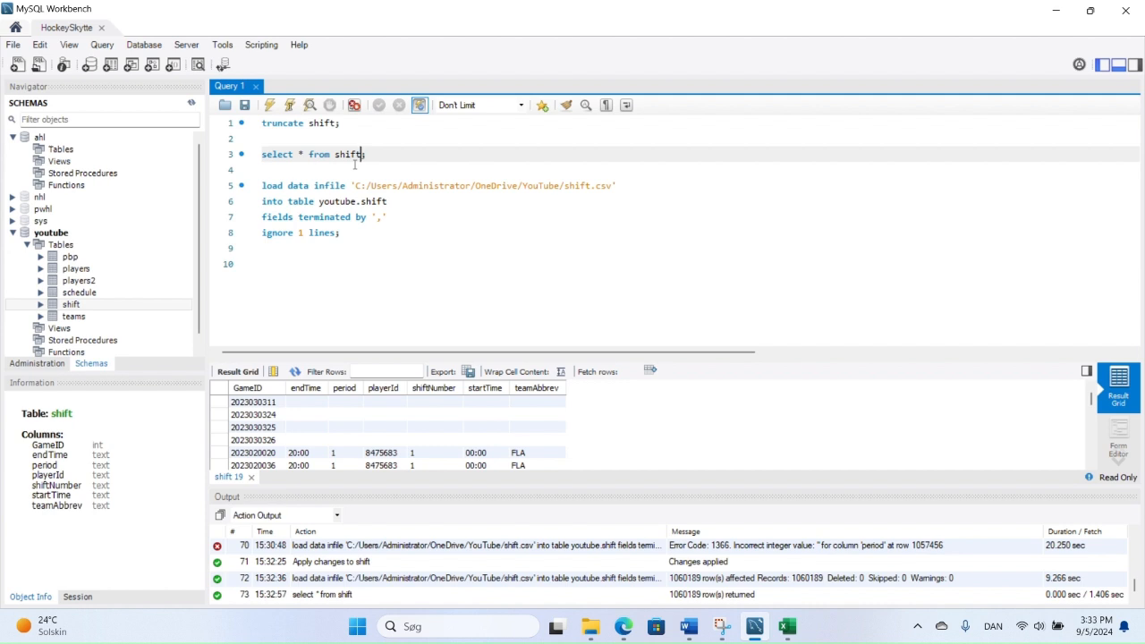
{"action": "key", "text": "Return"}
{"action": "key", "text": "Tab"}
{"action": "type", "text": "where "}
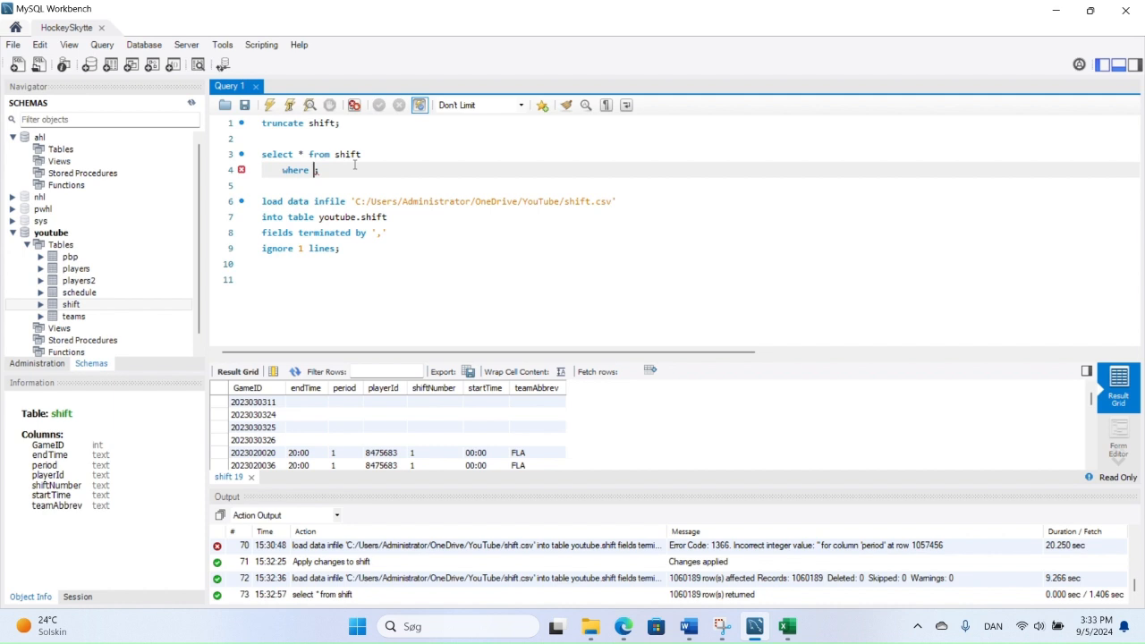
{"action": "type", "text": "period="}
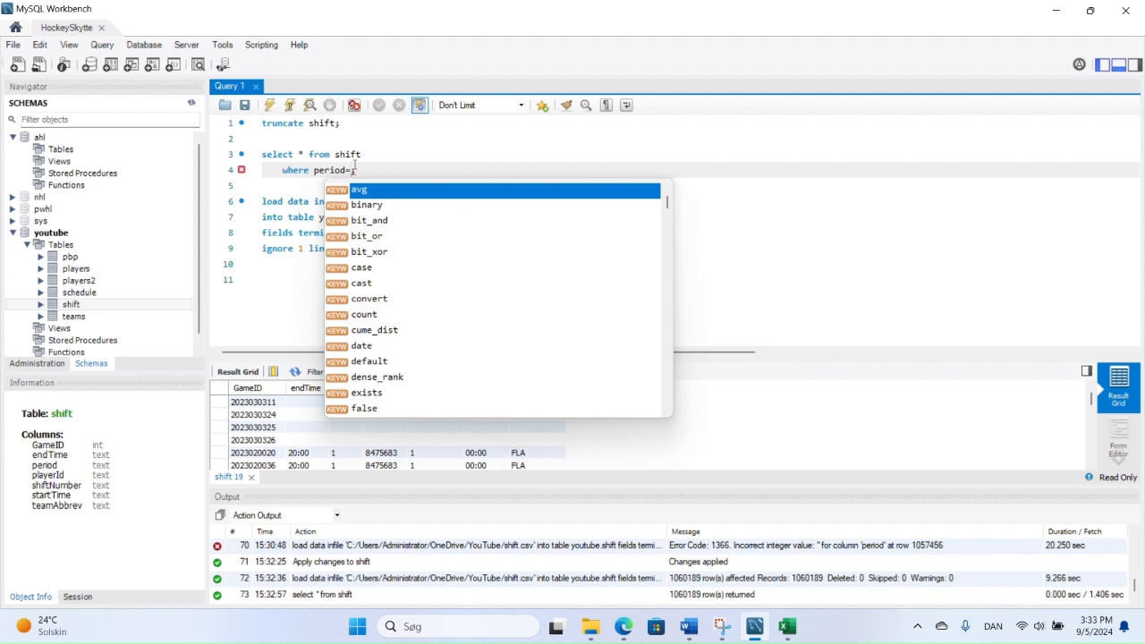
{"action": "type", "text": "''"}
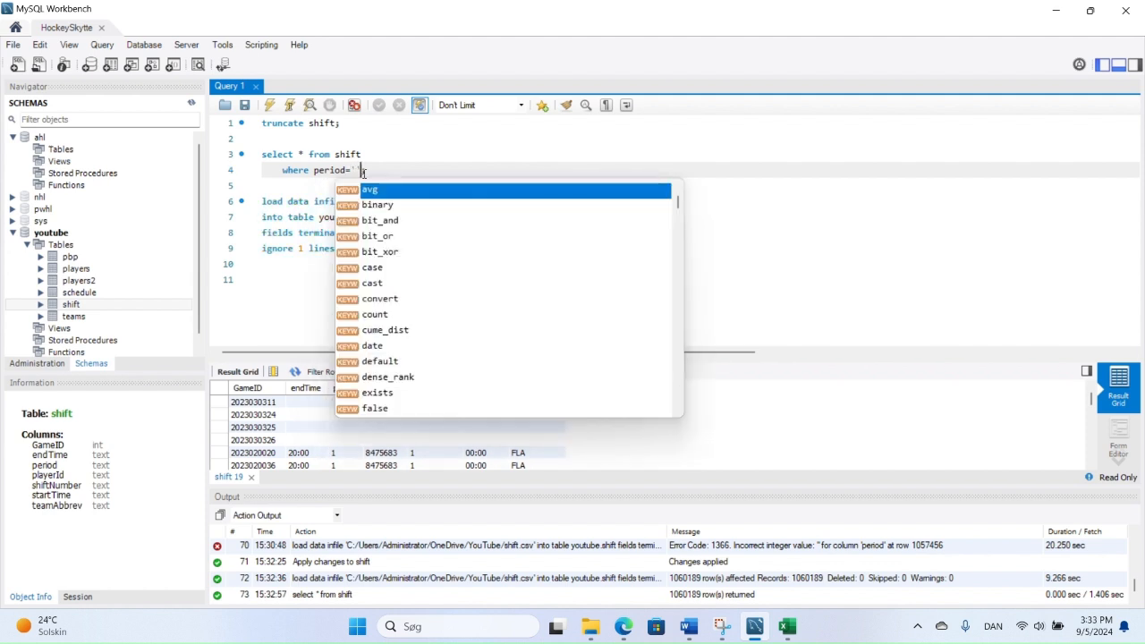
{"action": "left_click", "coordinate": [392, 175]}
{"action": "left_click", "coordinate": [324, 154]}
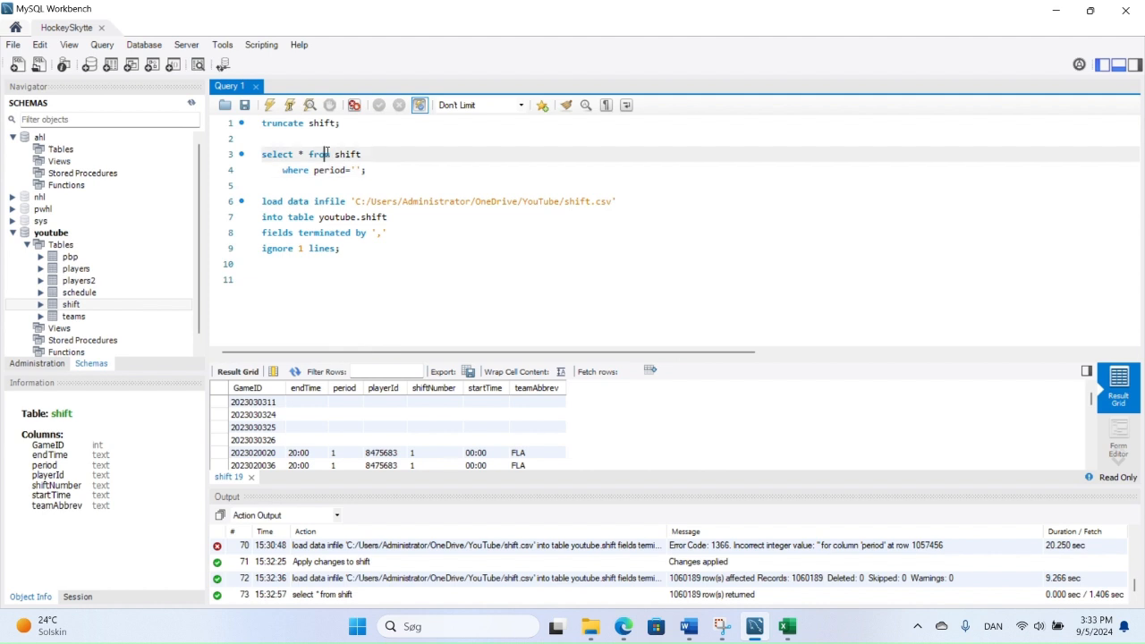
{"action": "left_click", "coordinate": [290, 106]}
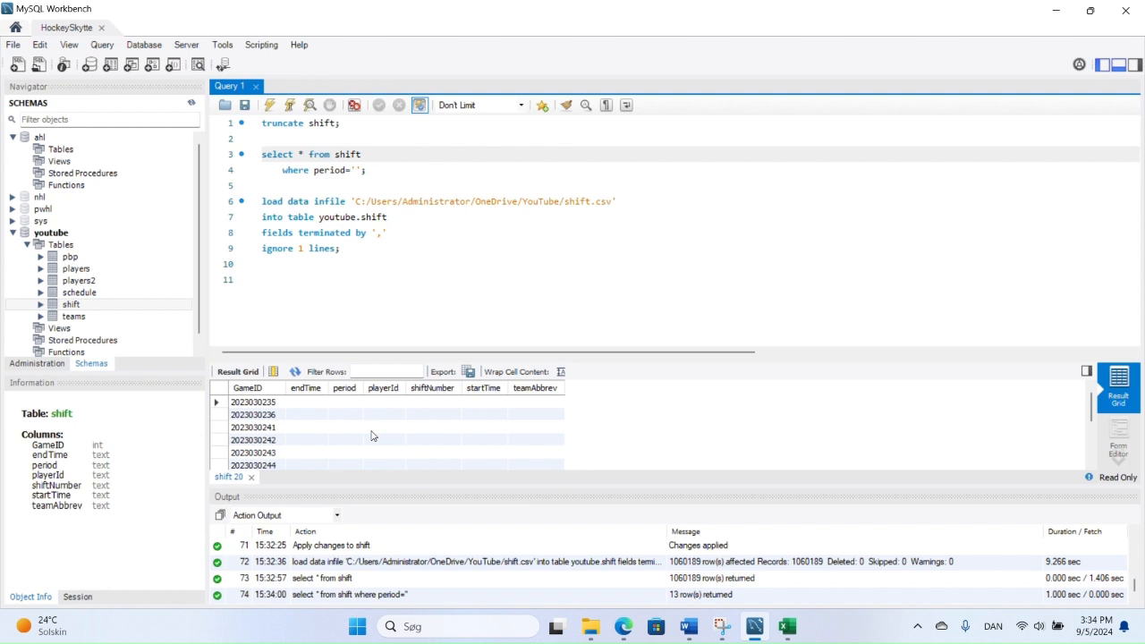
- Turn the select into delete from shift where period=''; and run it to remove the rows without a period
{"action": "left_click", "coordinate": [307, 155]}
{"action": "key", "text": "BackSpace"}
{"action": "key", "text": "BackSpace"}
{"action": "key", "text": "BackSpace"}
{"action": "key", "text": "BackSpace"}
{"action": "key", "text": "BackSpace"}
{"action": "key", "text": "BackSpace"}
{"action": "key", "text": "BackSpace"}
{"action": "key", "text": "BackSpace"}
{"action": "type", "text": "delte"}
{"action": "key", "text": "BackSpace"}
{"action": "key", "text": "BackSpace"}
{"action": "type", "text": "ete"}
{"action": "left_click", "coordinate": [290, 108]}
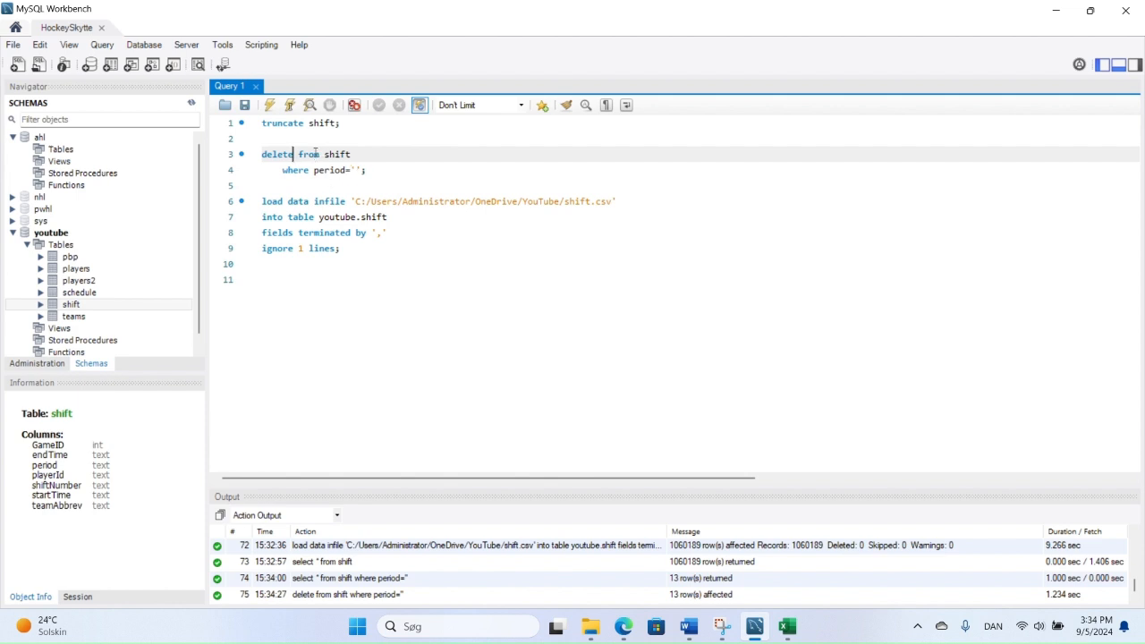
- Change the delete statement back to select * from shift where period=''; and run it to check for remaining blank rows
{"action": "key", "text": "BackSpace"}
{"action": "key", "text": "BackSpace"}
{"action": "key", "text": "BackSpace"}
{"action": "key", "text": "BackSpace"}
{"action": "key", "text": "BackSpace"}
{"action": "key", "text": "BackSpace"}
{"action": "type", "text": "select"}
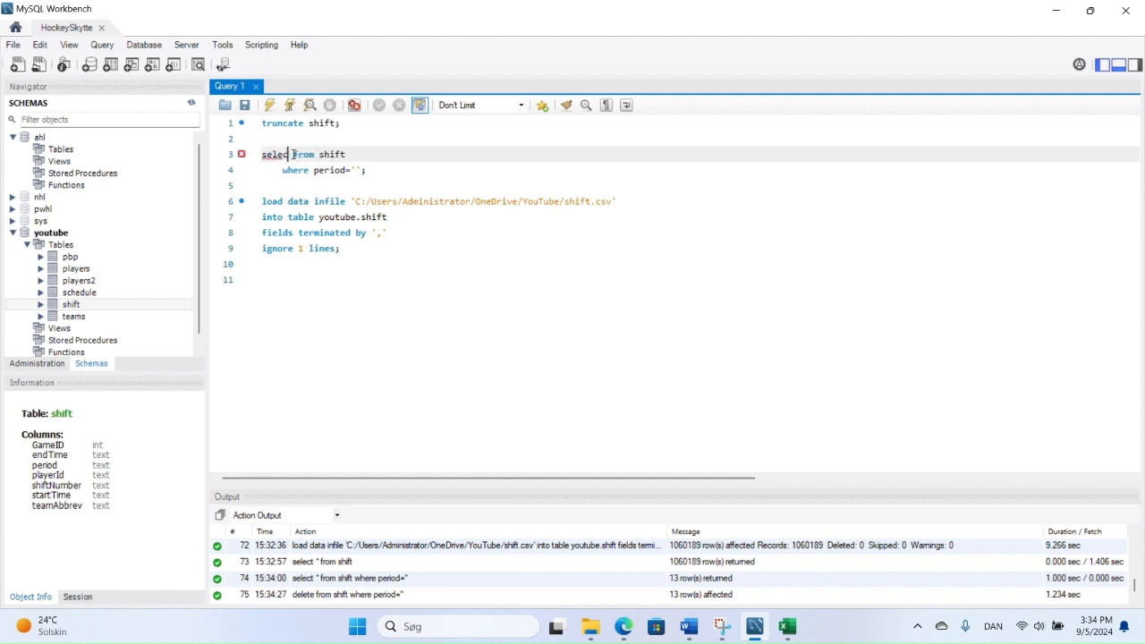
{"action": "type", "text": " *"}
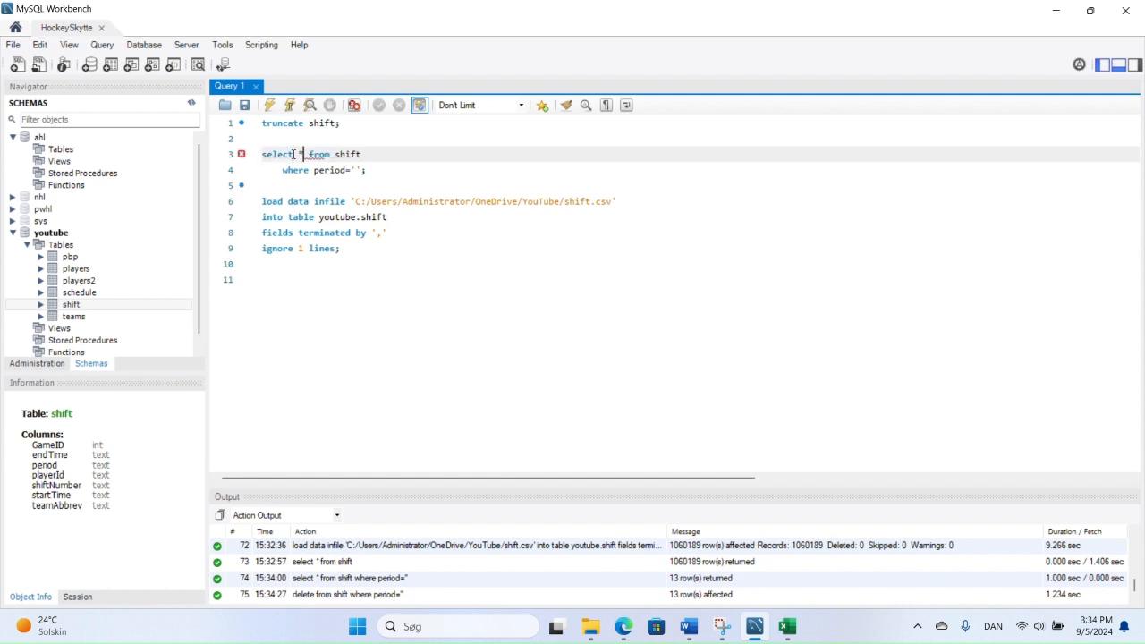
{"action": "left_click", "coordinate": [367, 170]}
{"action": "mouse_move", "coordinate": [362, 173]}
{"action": "left_mouse_down"}
{"action": "mouse_move", "coordinate": [264, 157]}
{"action": "mouse_move", "coordinate": [263, 170]}
{"action": "mouse_move", "coordinate": [337, 182]}
{"action": "mouse_move", "coordinate": [361, 171]}
{"action": "left_mouse_up"}
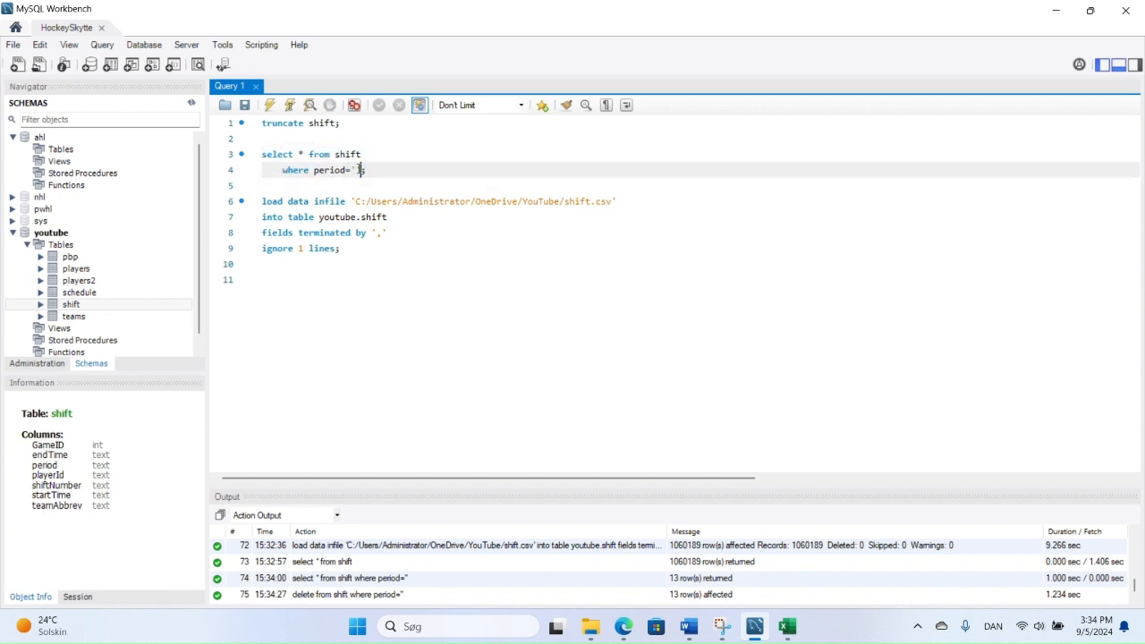
{"action": "left_click", "coordinate": [289, 107]}
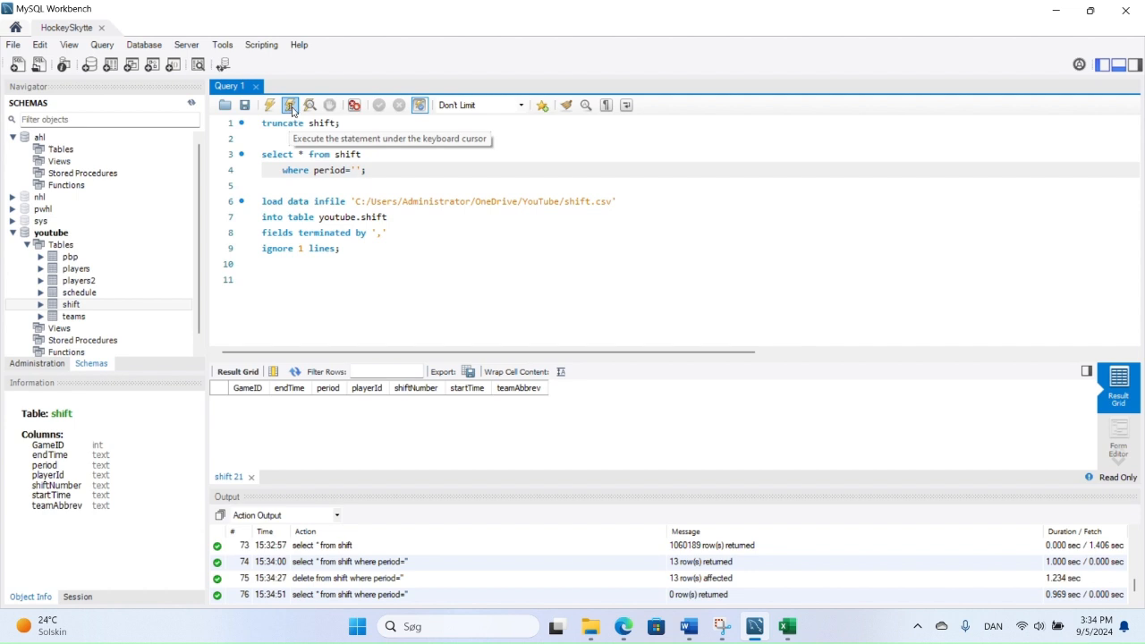
- Remove the where condition so the statement reads select * from shift; and run it
{"action": "left_click_drag", "start_coordinate": [361, 171], "coordinate": [283, 169]}
{"action": "left_click", "coordinate": [363, 172]}
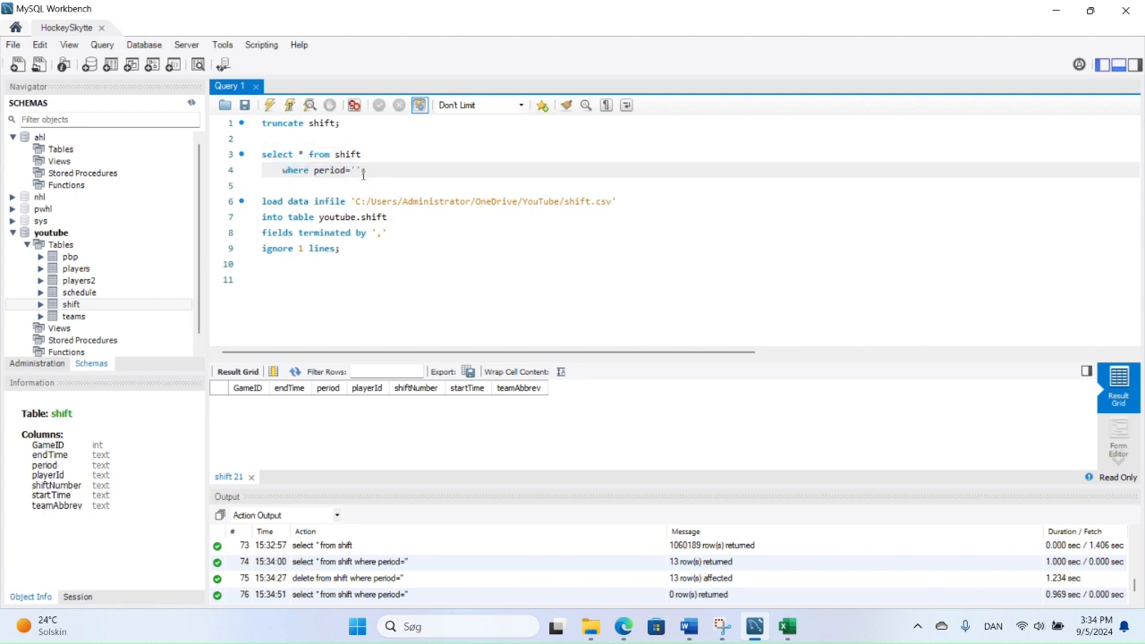
{"action": "key", "text": "BackSpace"}
{"action": "key", "text": "BackSpace"}
{"action": "key", "text": "BackSpace"}
{"action": "key", "text": "BackSpace"}
{"action": "key", "text": "BackSpace"}
{"action": "key", "text": "BackSpace"}
{"action": "key", "text": "BackSpace"}
{"action": "key", "text": "BackSpace"}
{"action": "key", "text": "BackSpace"}
{"action": "key", "text": "BackSpace"}
{"action": "key", "text": "BackSpace"}
{"action": "key", "text": "BackSpace"}
{"action": "key", "text": "BackSpace"}
{"action": "key", "text": "BackSpace"}
{"action": "key", "text": "BackSpace"}
{"action": "key", "text": "BackSpace"}
{"action": "key", "text": "BackSpace"}
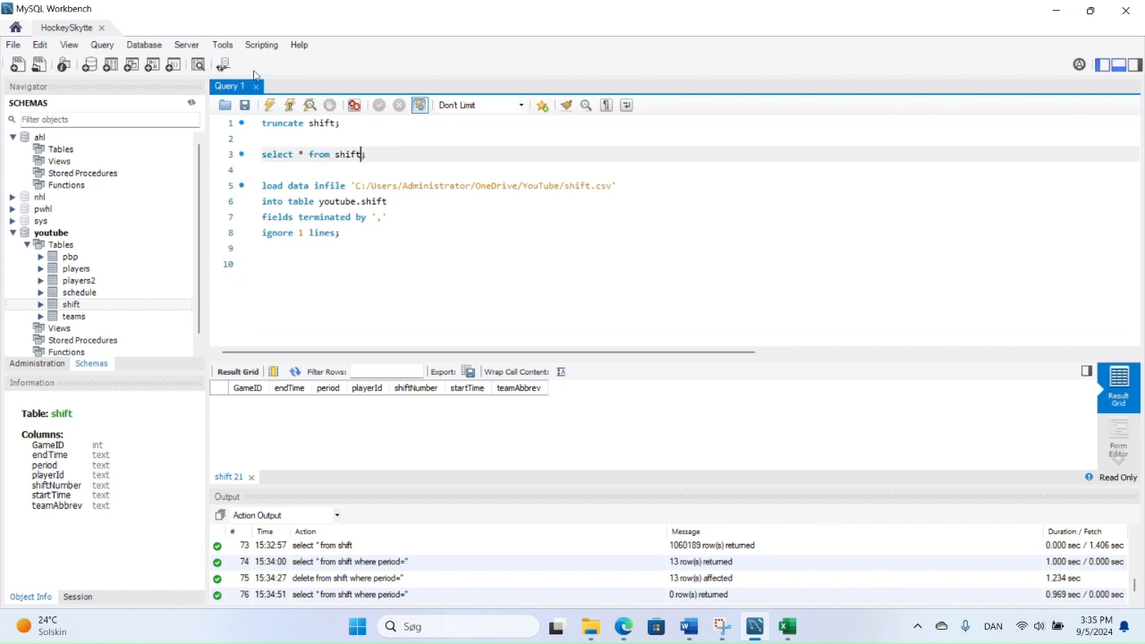
{"action": "left_click", "coordinate": [289, 106]}
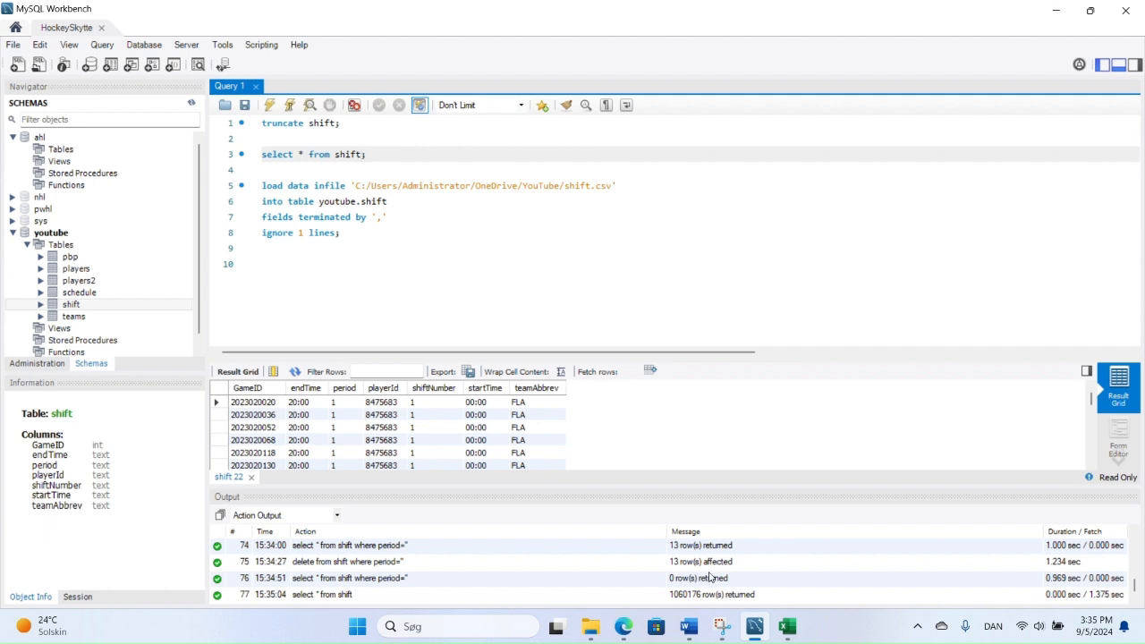
- Compare the row counts of the shift import and the select statements in the action output log
{"action": "scroll", "coordinate": [713, 577], "scroll_direction": "up", "scroll_amount": 1}
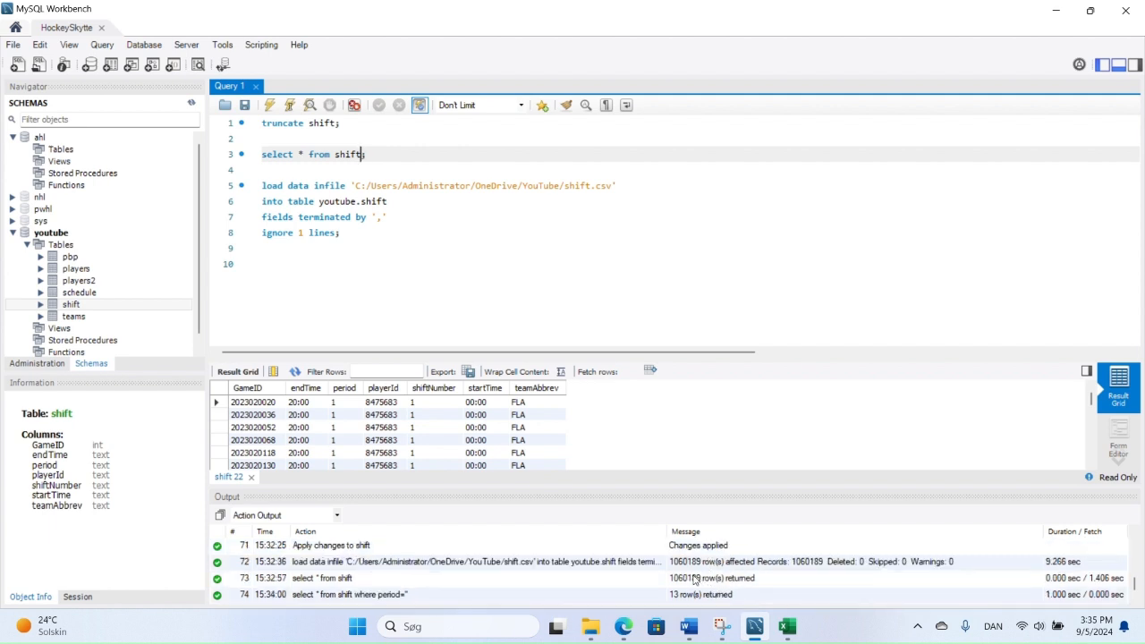
{"action": "scroll", "coordinate": [708, 584], "scroll_direction": "down", "scroll_amount": 1}
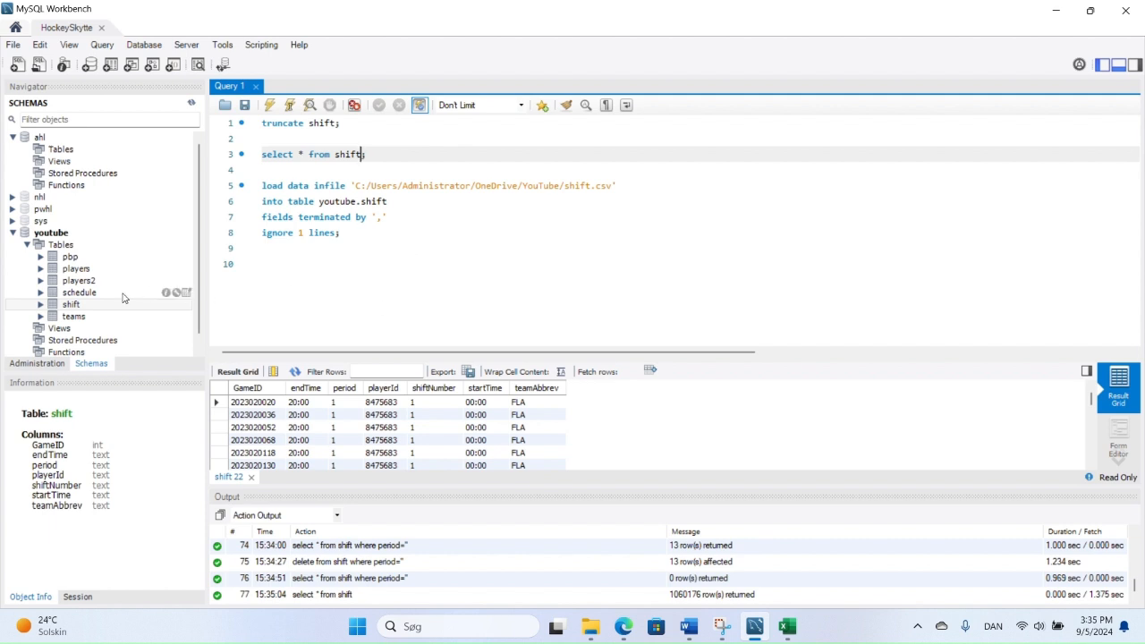
- Review the column lists and data types of the players, players2, schedule, shift and teams tables in the youtube schema
{"action": "left_click", "coordinate": [78, 269]}
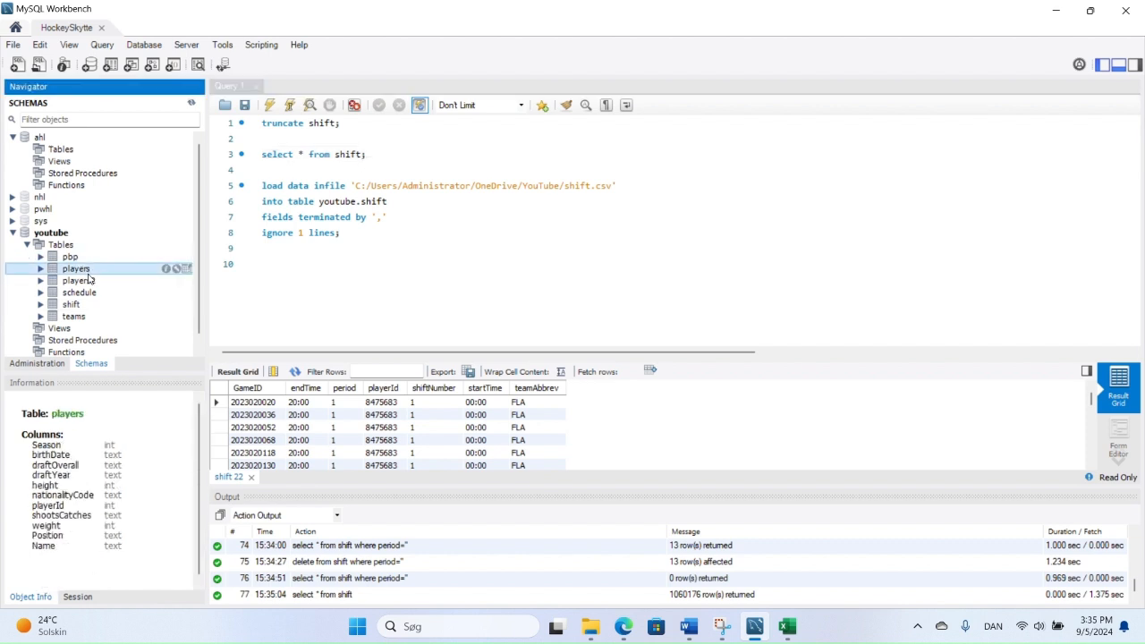
{"action": "left_click", "coordinate": [90, 281]}
{"action": "left_click", "coordinate": [88, 294]}
{"action": "left_click", "coordinate": [85, 305]}
{"action": "left_click", "coordinate": [83, 317]}
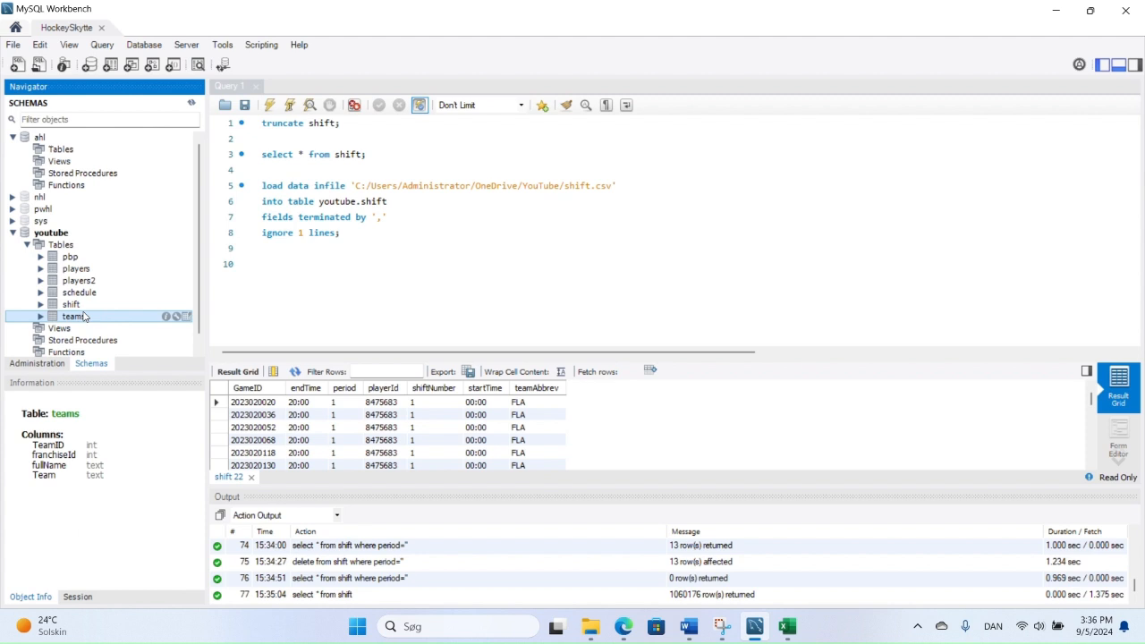
{"action": "left_click", "coordinate": [93, 306]}
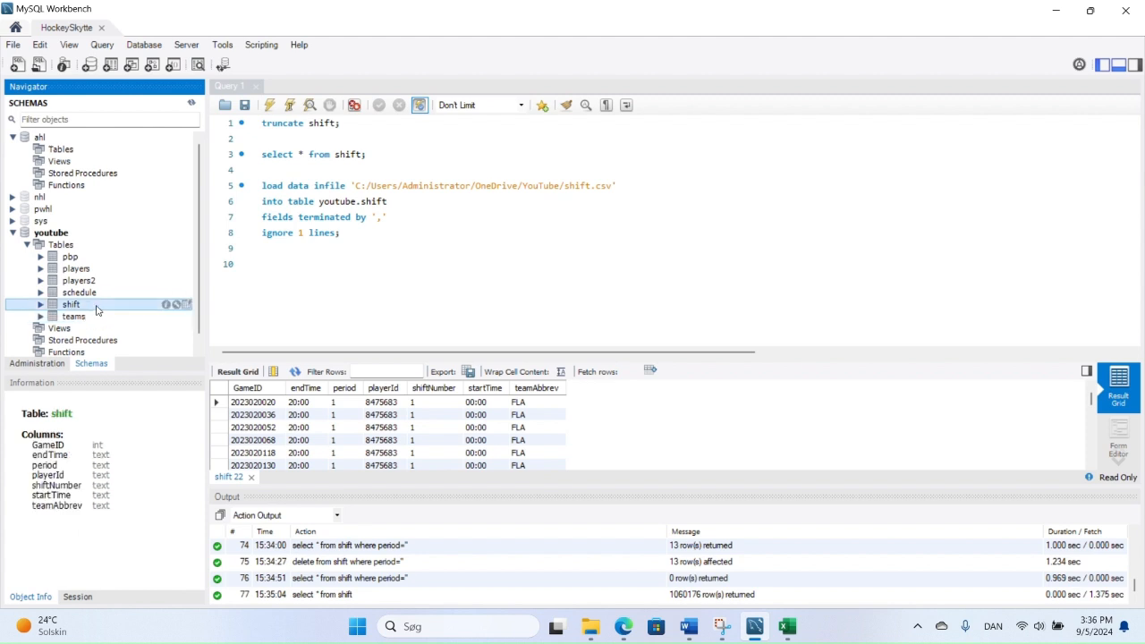
{"action": "left_click", "coordinate": [94, 297]}
{"action": "left_click", "coordinate": [93, 283]}
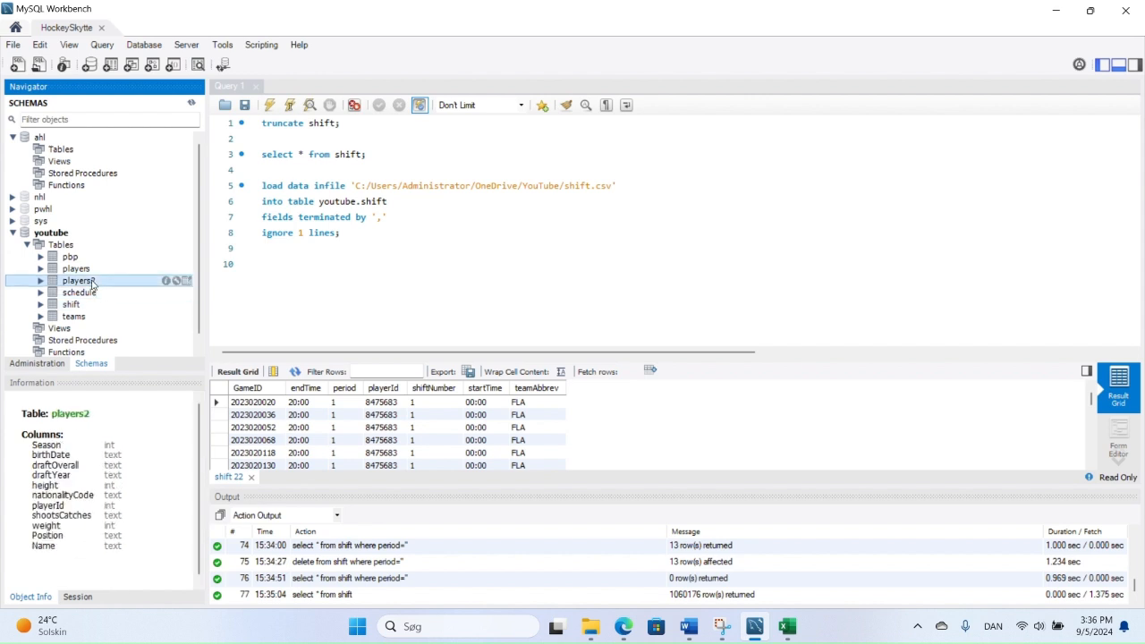
{"action": "left_click", "coordinate": [87, 271]}
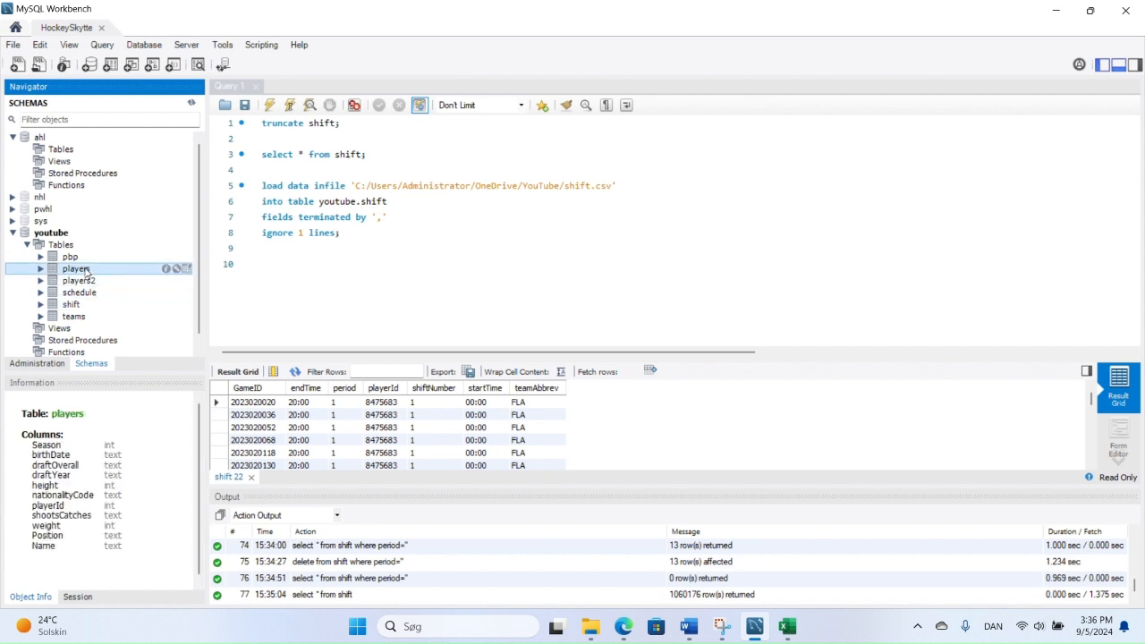